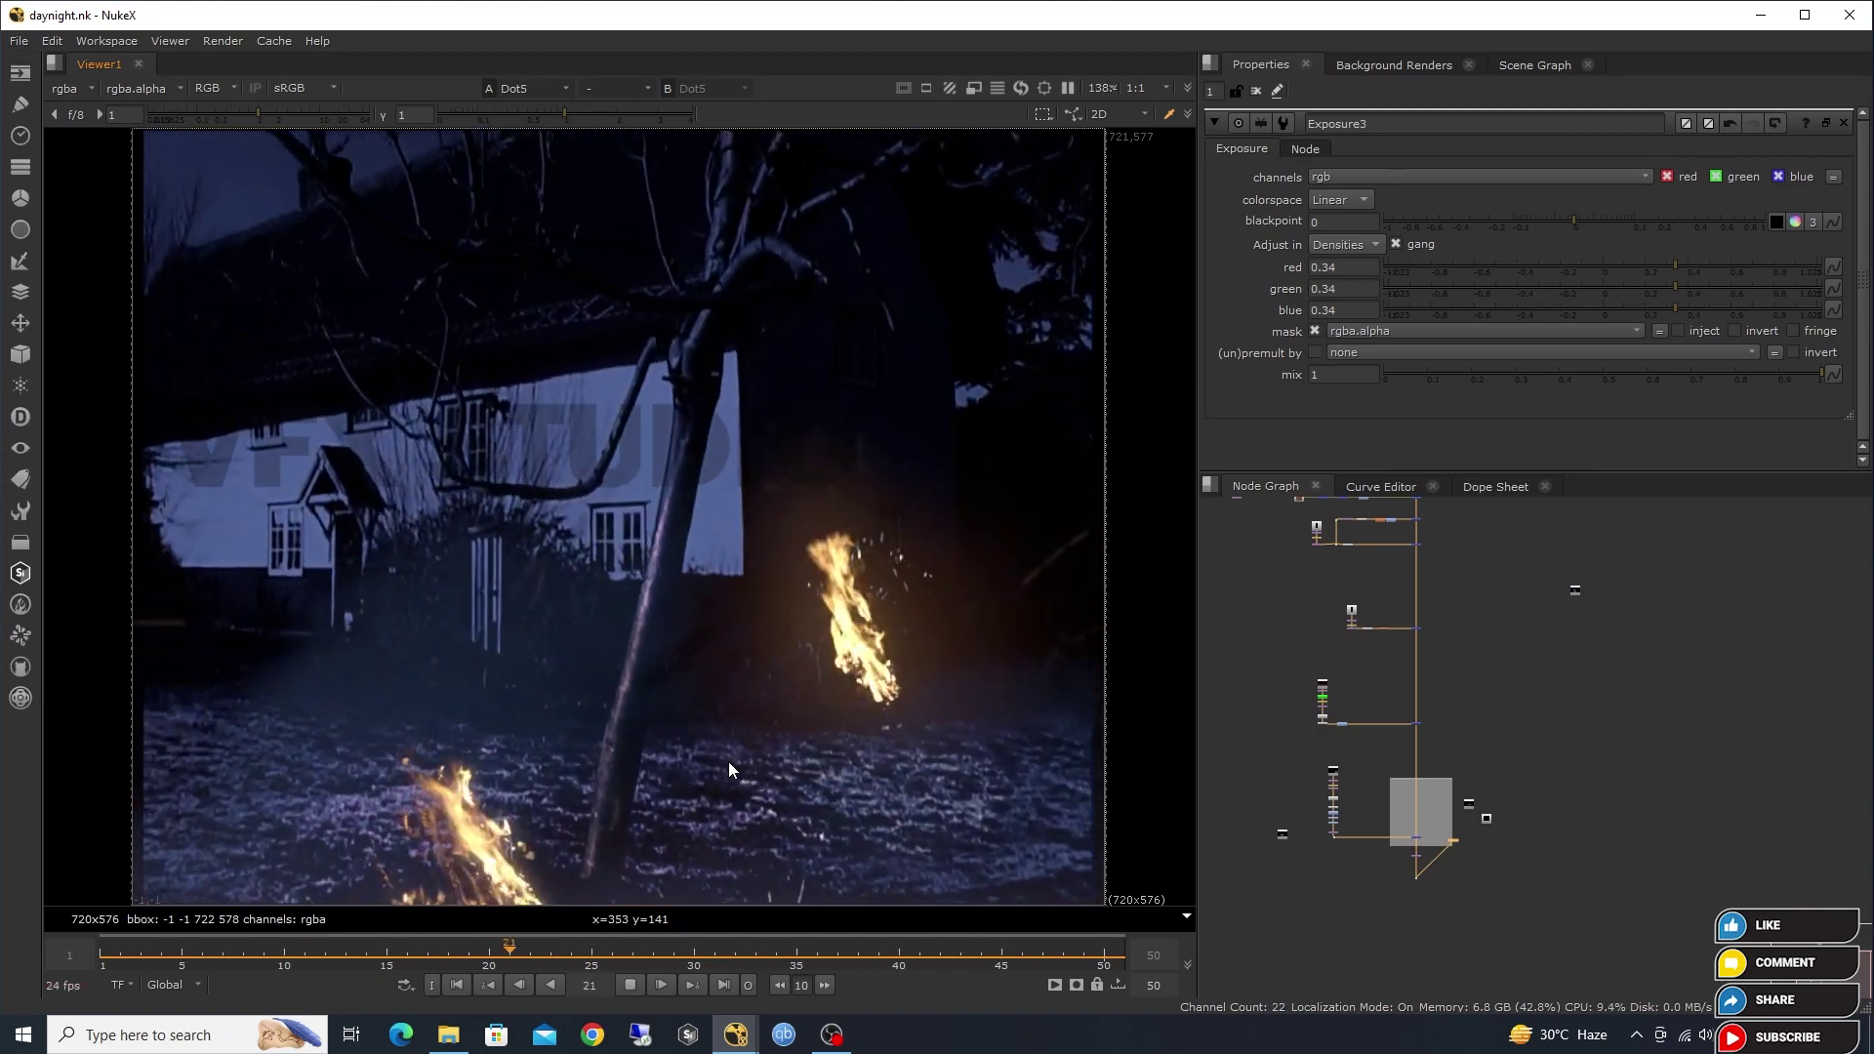
Toggle the viewer between the daytime Read1 footage and the night fire composite, then play the composite.
{"action": "left_click", "coordinate": [1415, 565]}
{"action": "key", "text": "1"}
{"action": "scroll", "coordinate": [1396, 797], "scroll_direction": "up", "scroll_amount": 3}
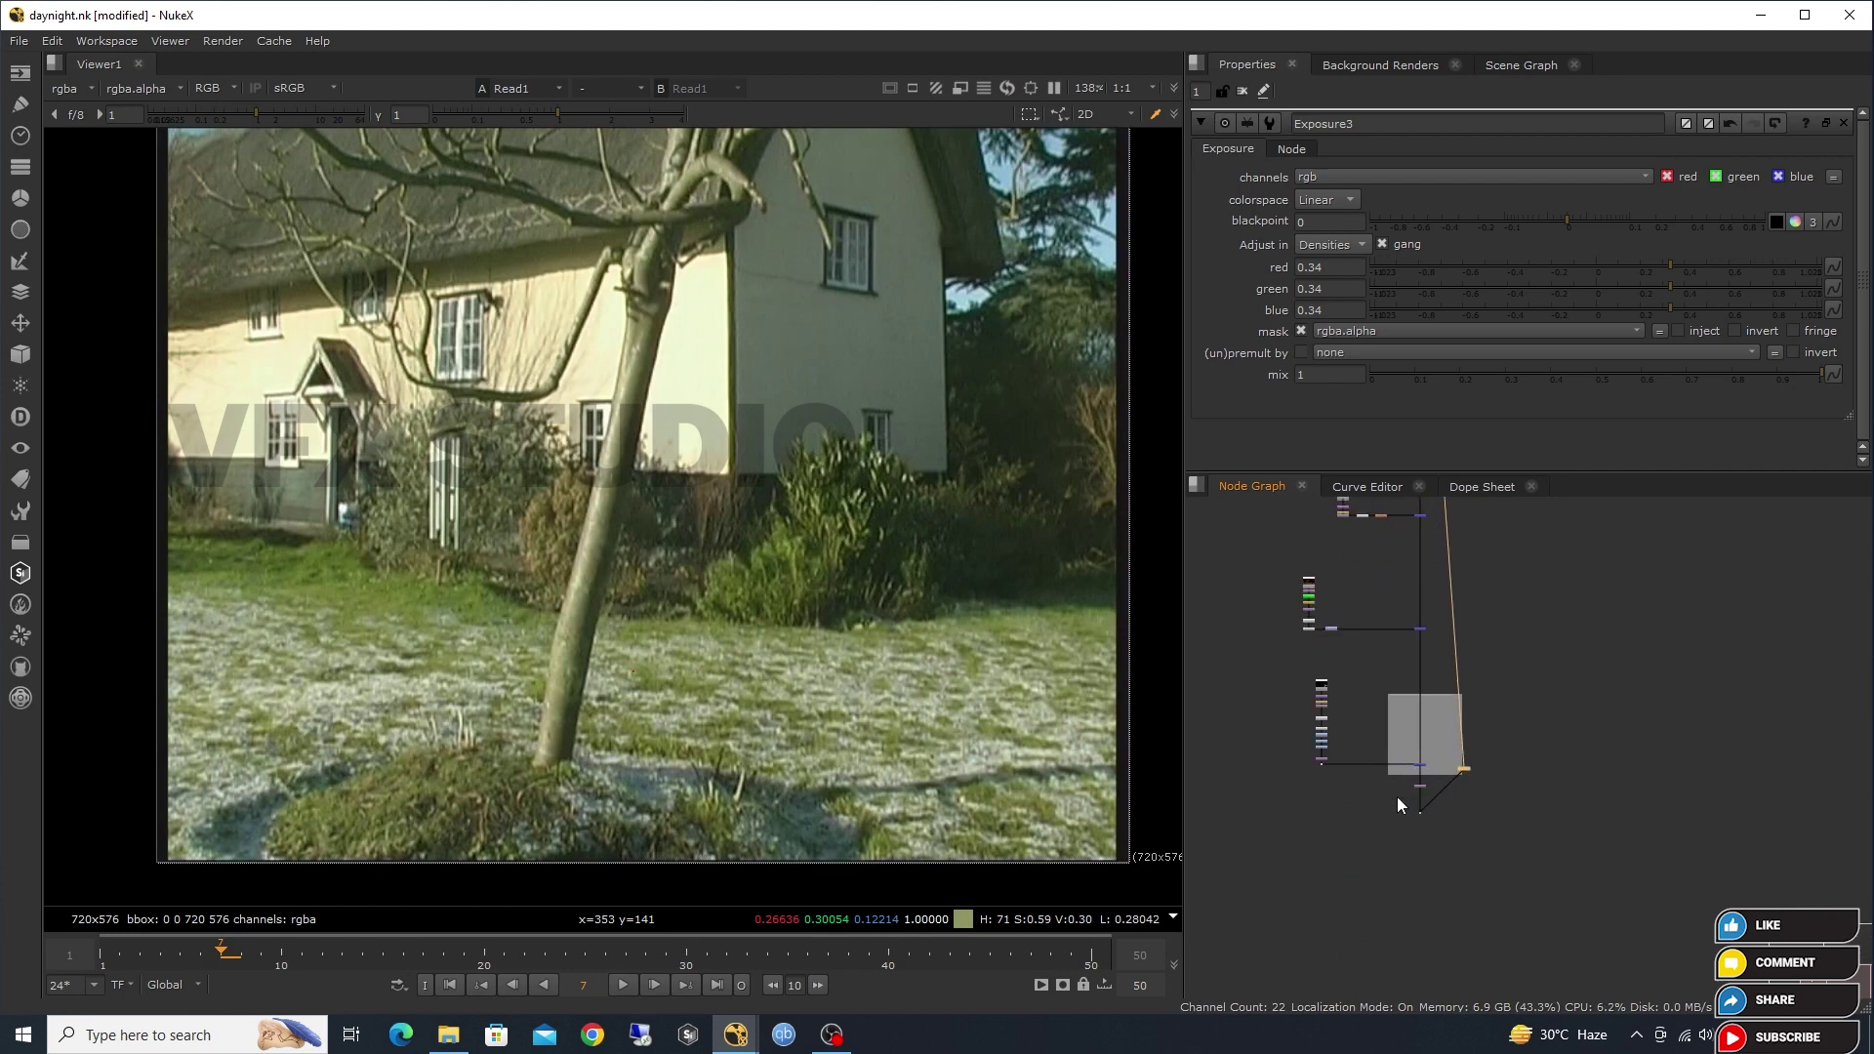
{"action": "scroll", "coordinate": [1449, 799], "scroll_direction": "up", "scroll_amount": 2}
{"action": "key", "text": "1"}
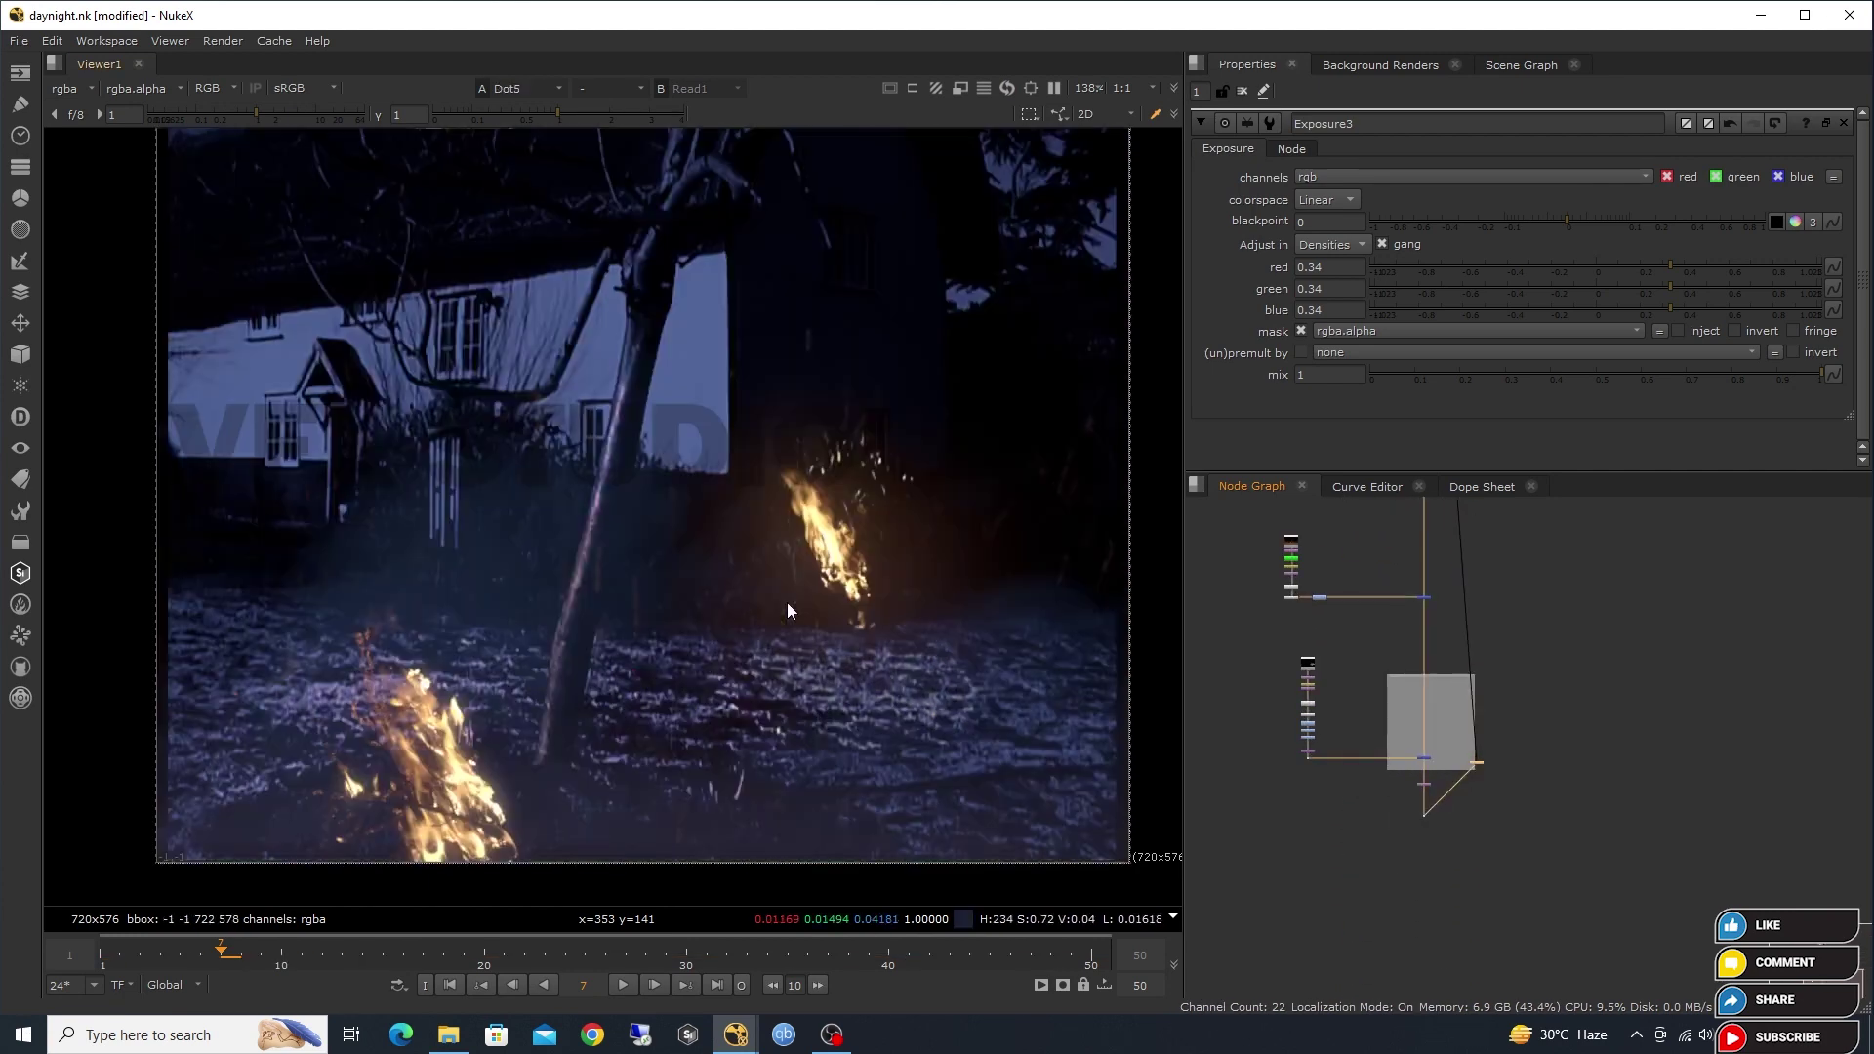
{"action": "key", "text": "1"}
{"action": "key", "text": "1"}
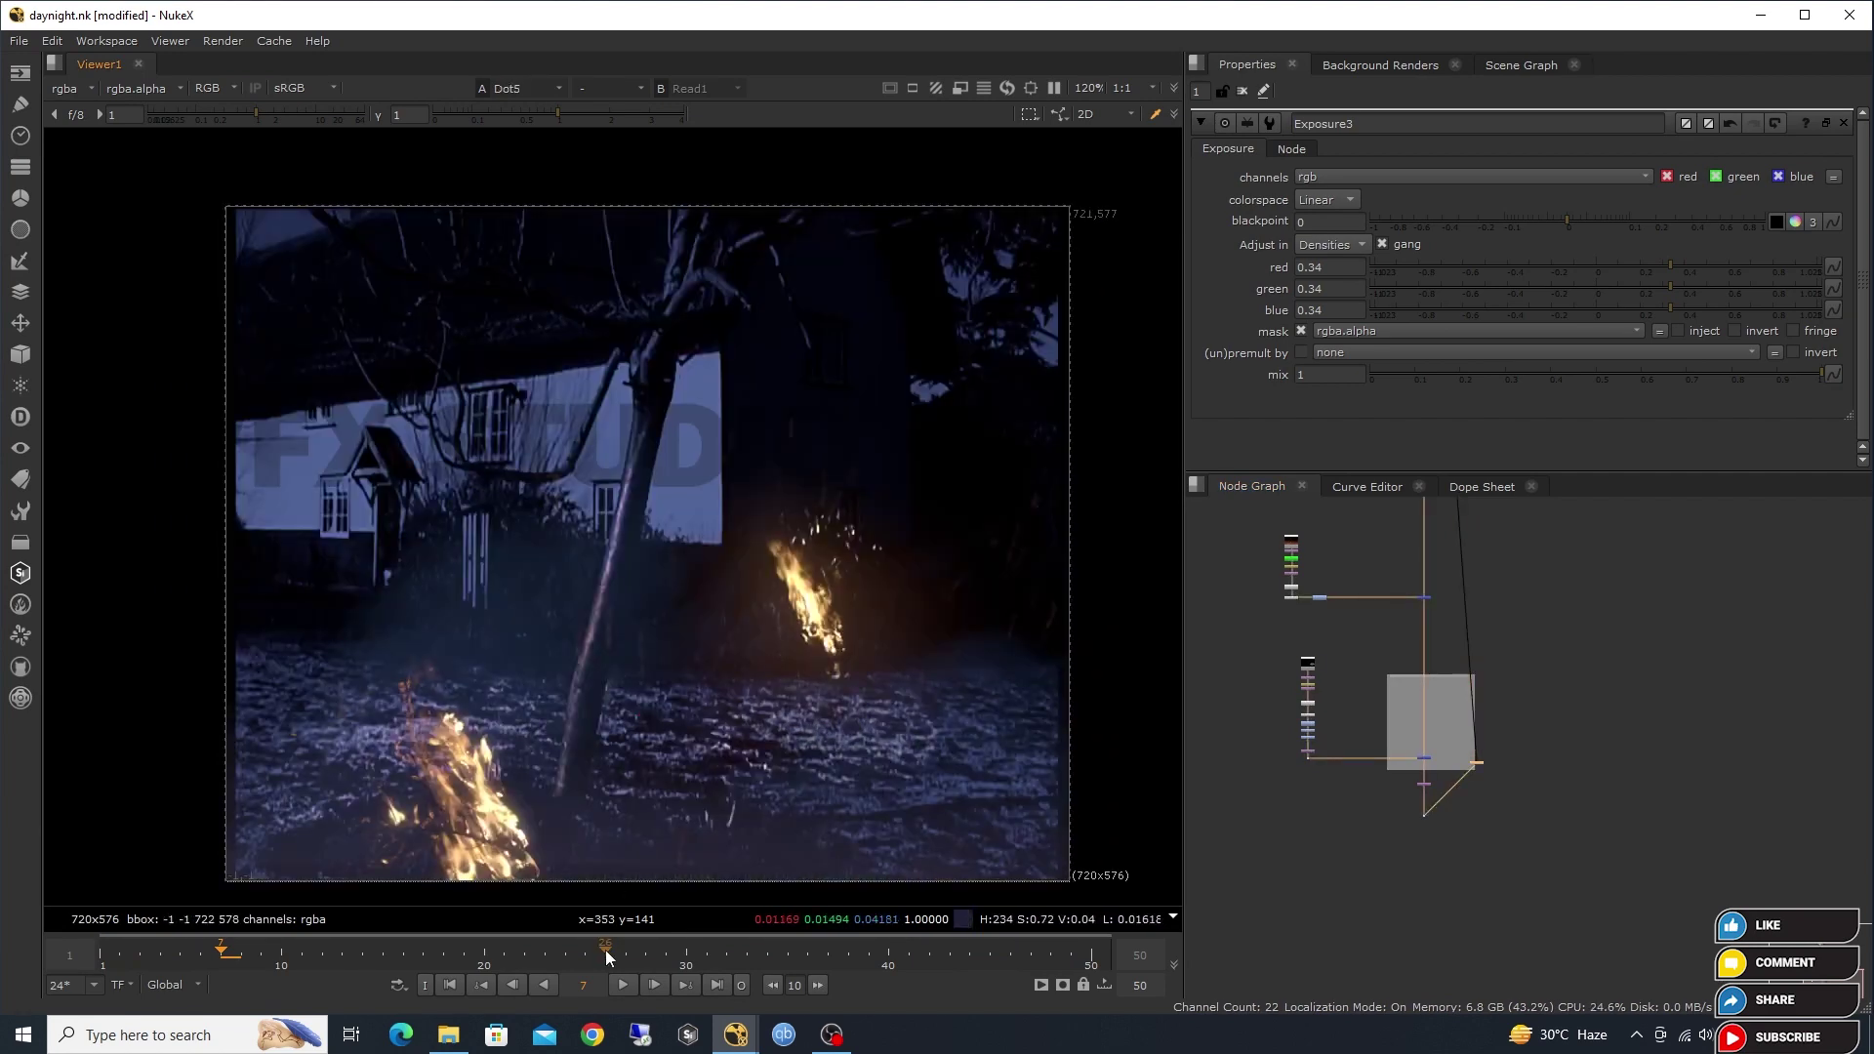
{"action": "left_click", "coordinate": [623, 984]}
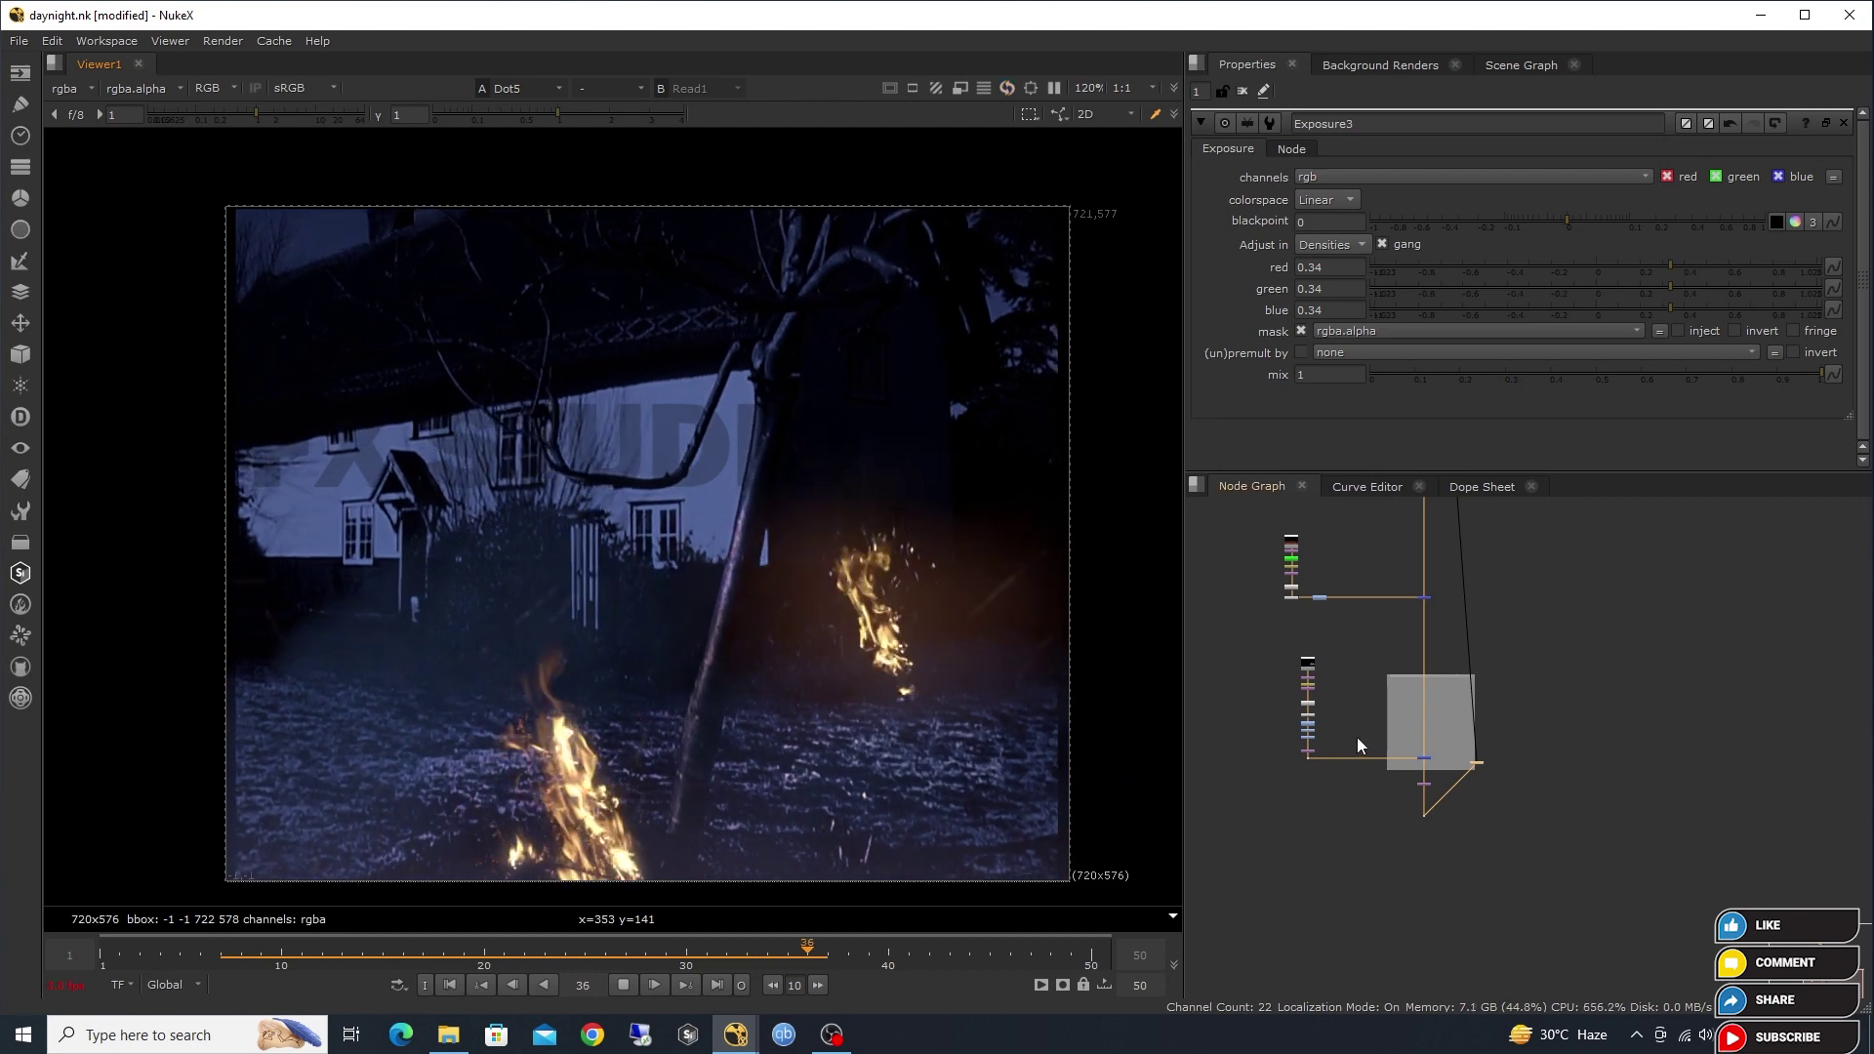
View the original daytime cottage footage.
{"action": "scroll", "coordinate": [1396, 858], "scroll_direction": "down", "scroll_amount": 5}
{"action": "scroll", "coordinate": [1381, 786], "scroll_direction": "down", "scroll_amount": 3}
{"action": "scroll", "coordinate": [1403, 599], "scroll_direction": "up", "scroll_amount": 3}
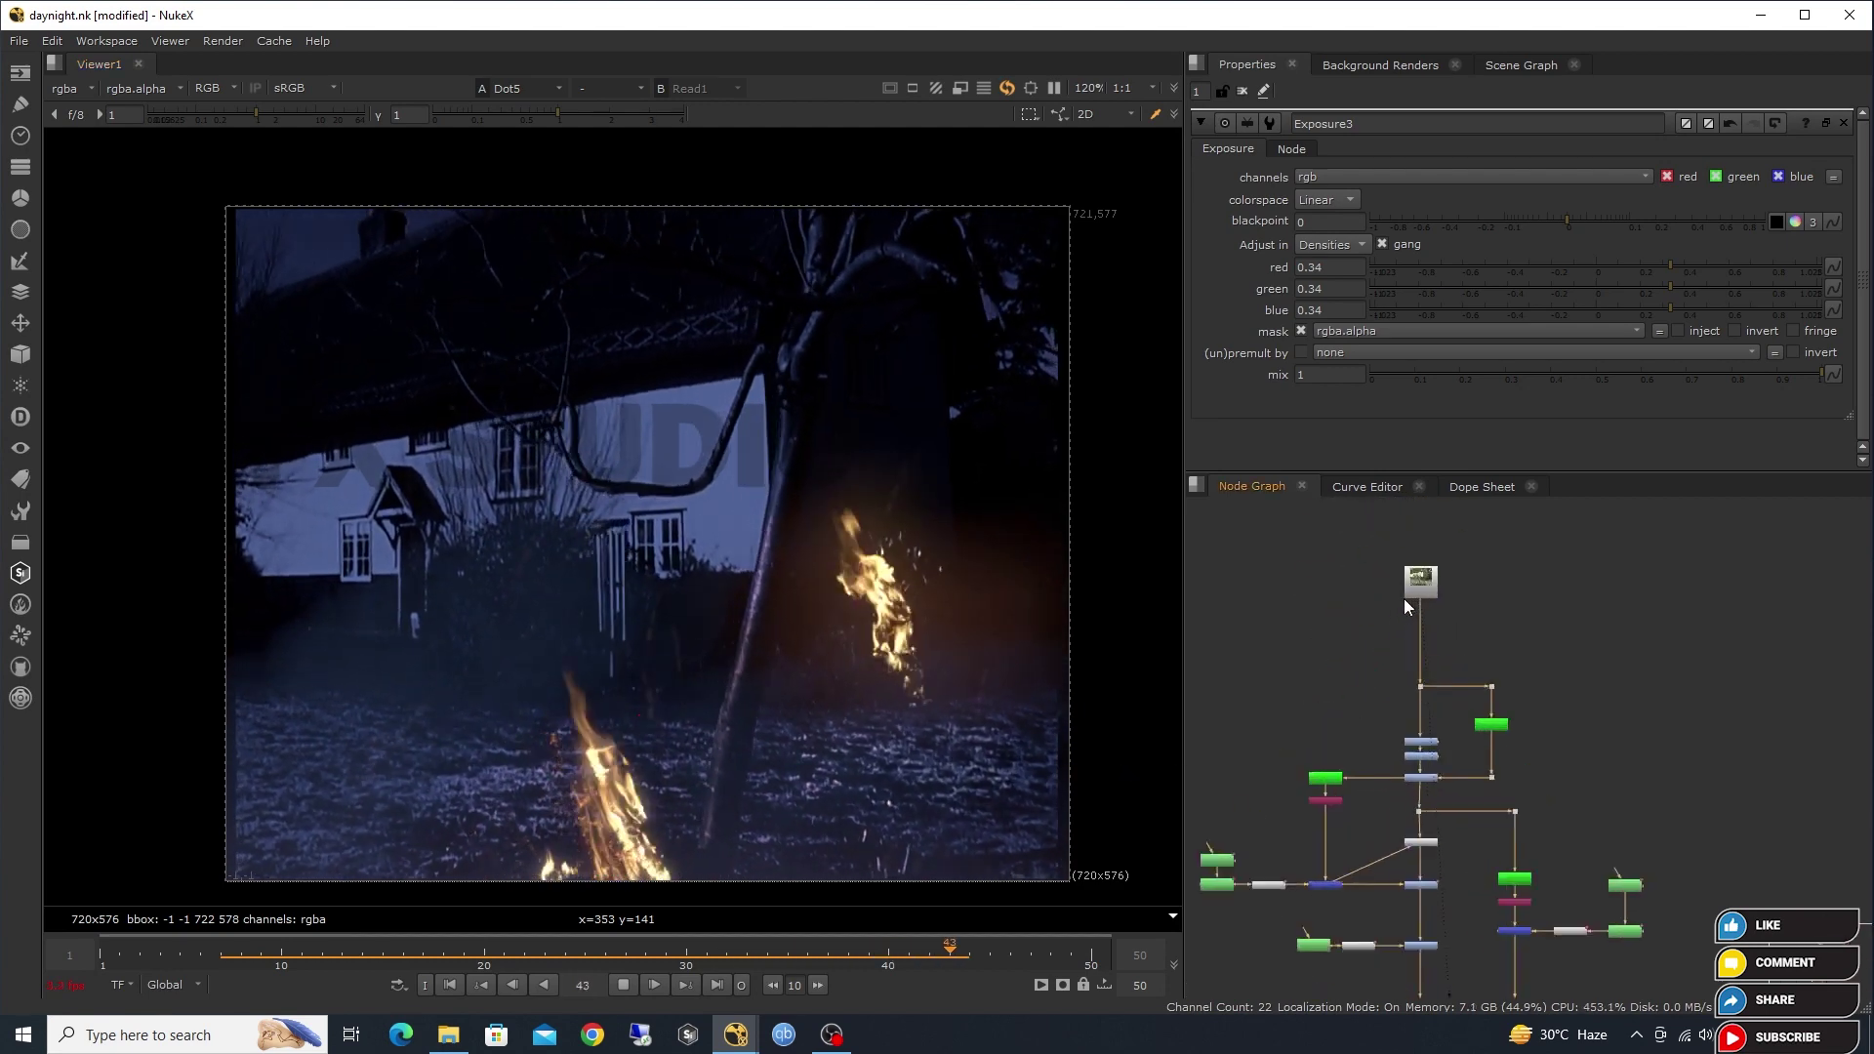
{"action": "scroll", "coordinate": [1415, 605], "scroll_direction": "up", "scroll_amount": 3}
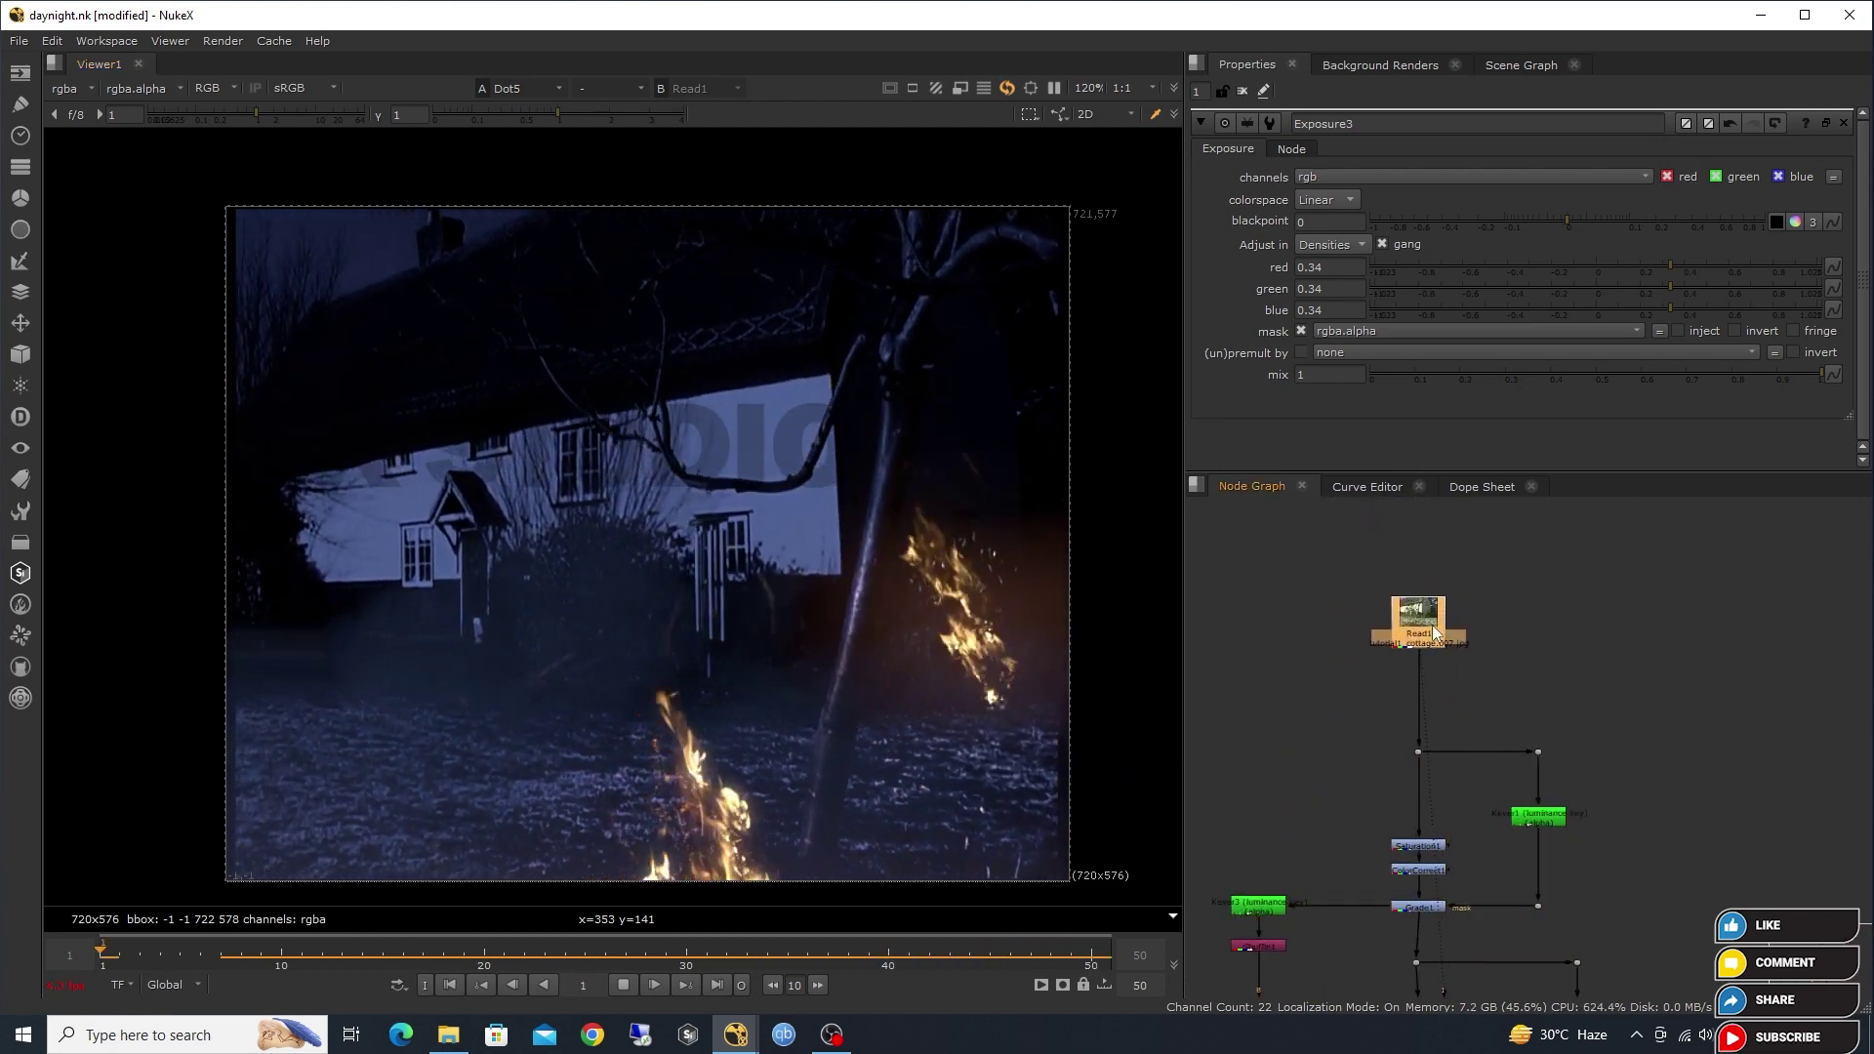
{"action": "key", "text": "1"}
View the Keyer1 luminance key result, then select Dot3 on the source branch.
{"action": "left_click_drag", "start_coordinate": [1394, 724], "coordinate": [1364, 664]}
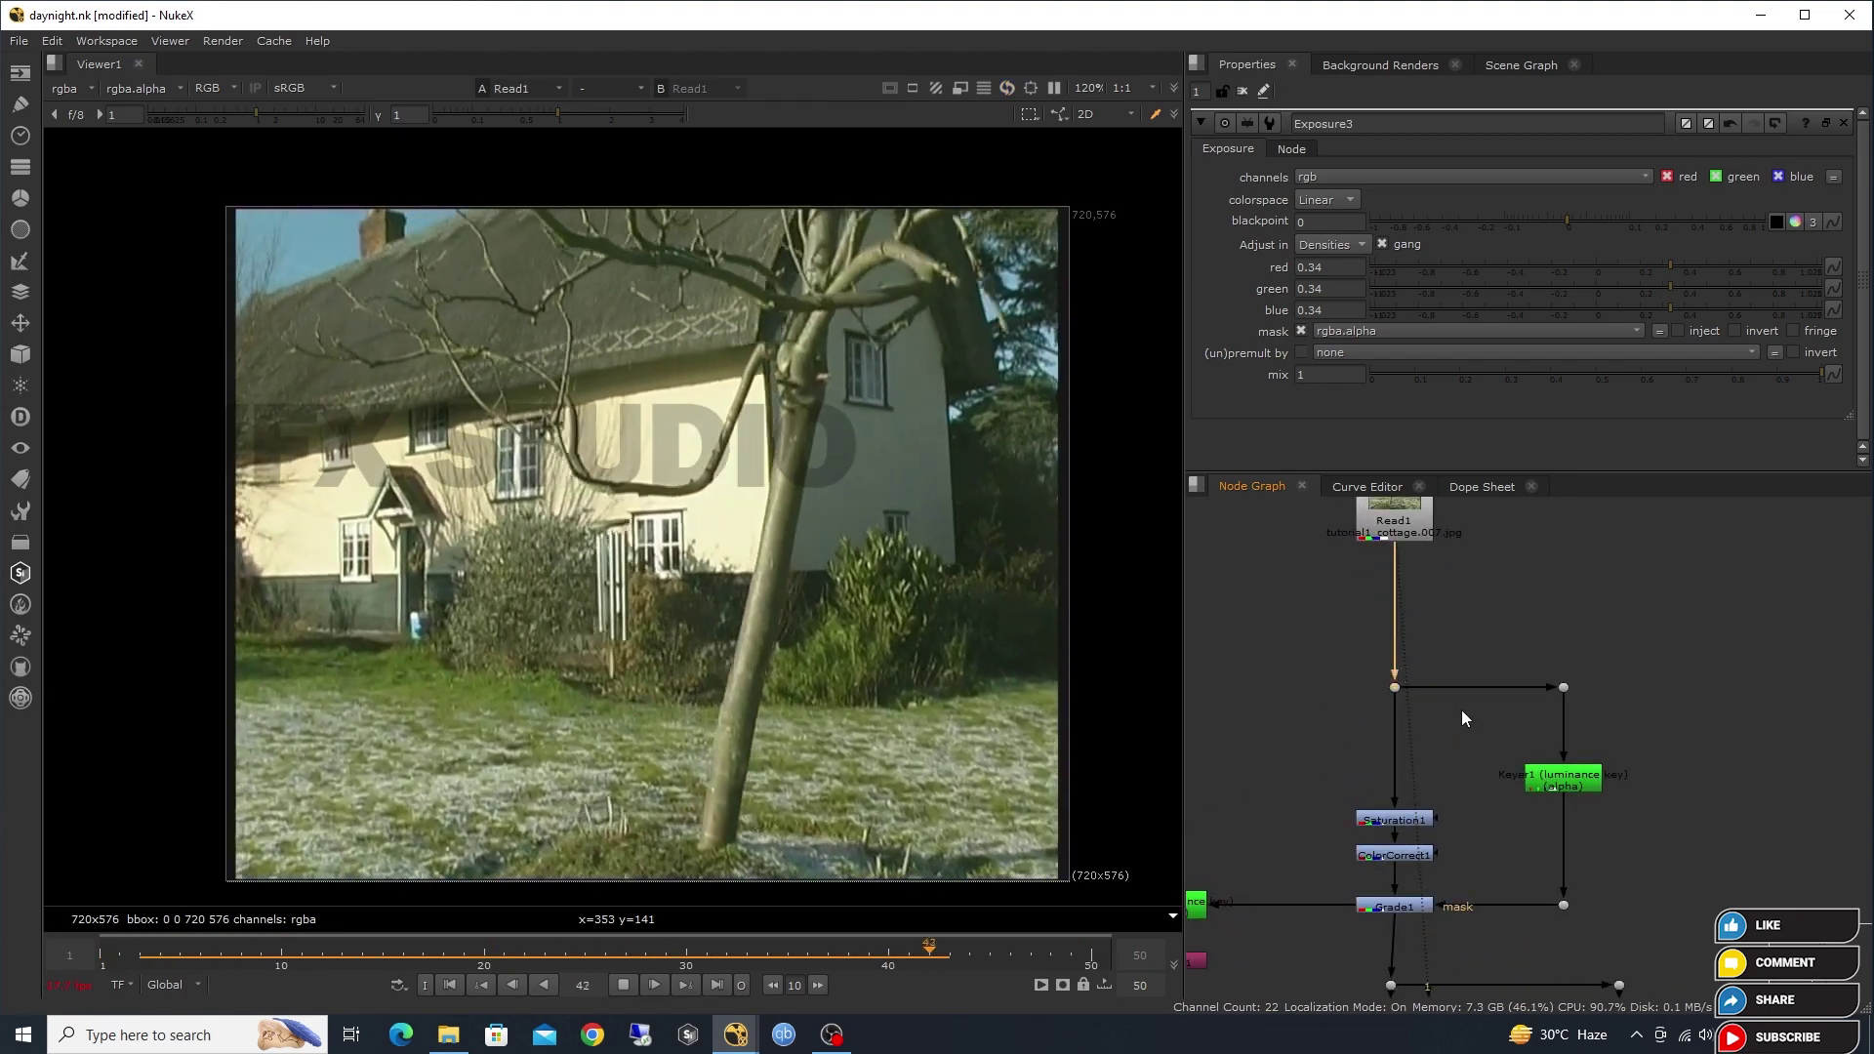
{"action": "scroll", "coordinate": [1462, 711], "scroll_direction": "up", "scroll_amount": 1}
{"action": "left_click", "coordinate": [1533, 724]}
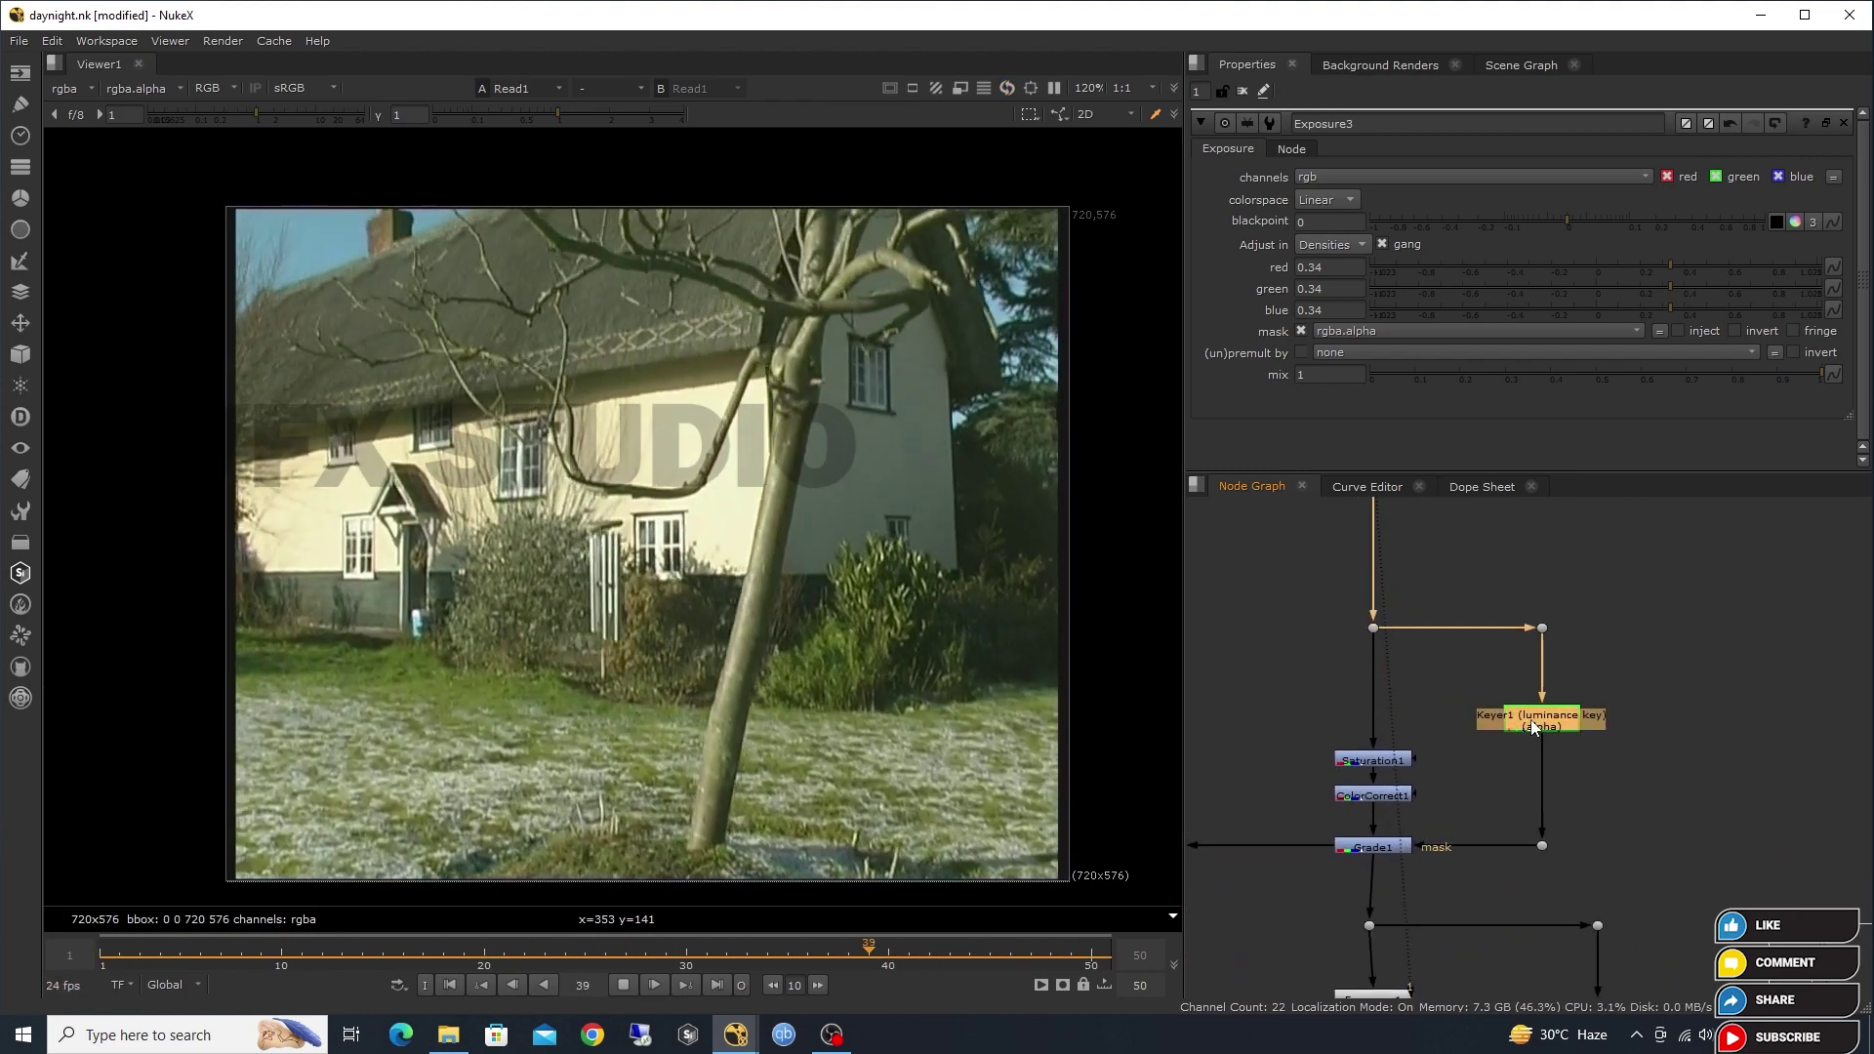
{"action": "key", "text": "1"}
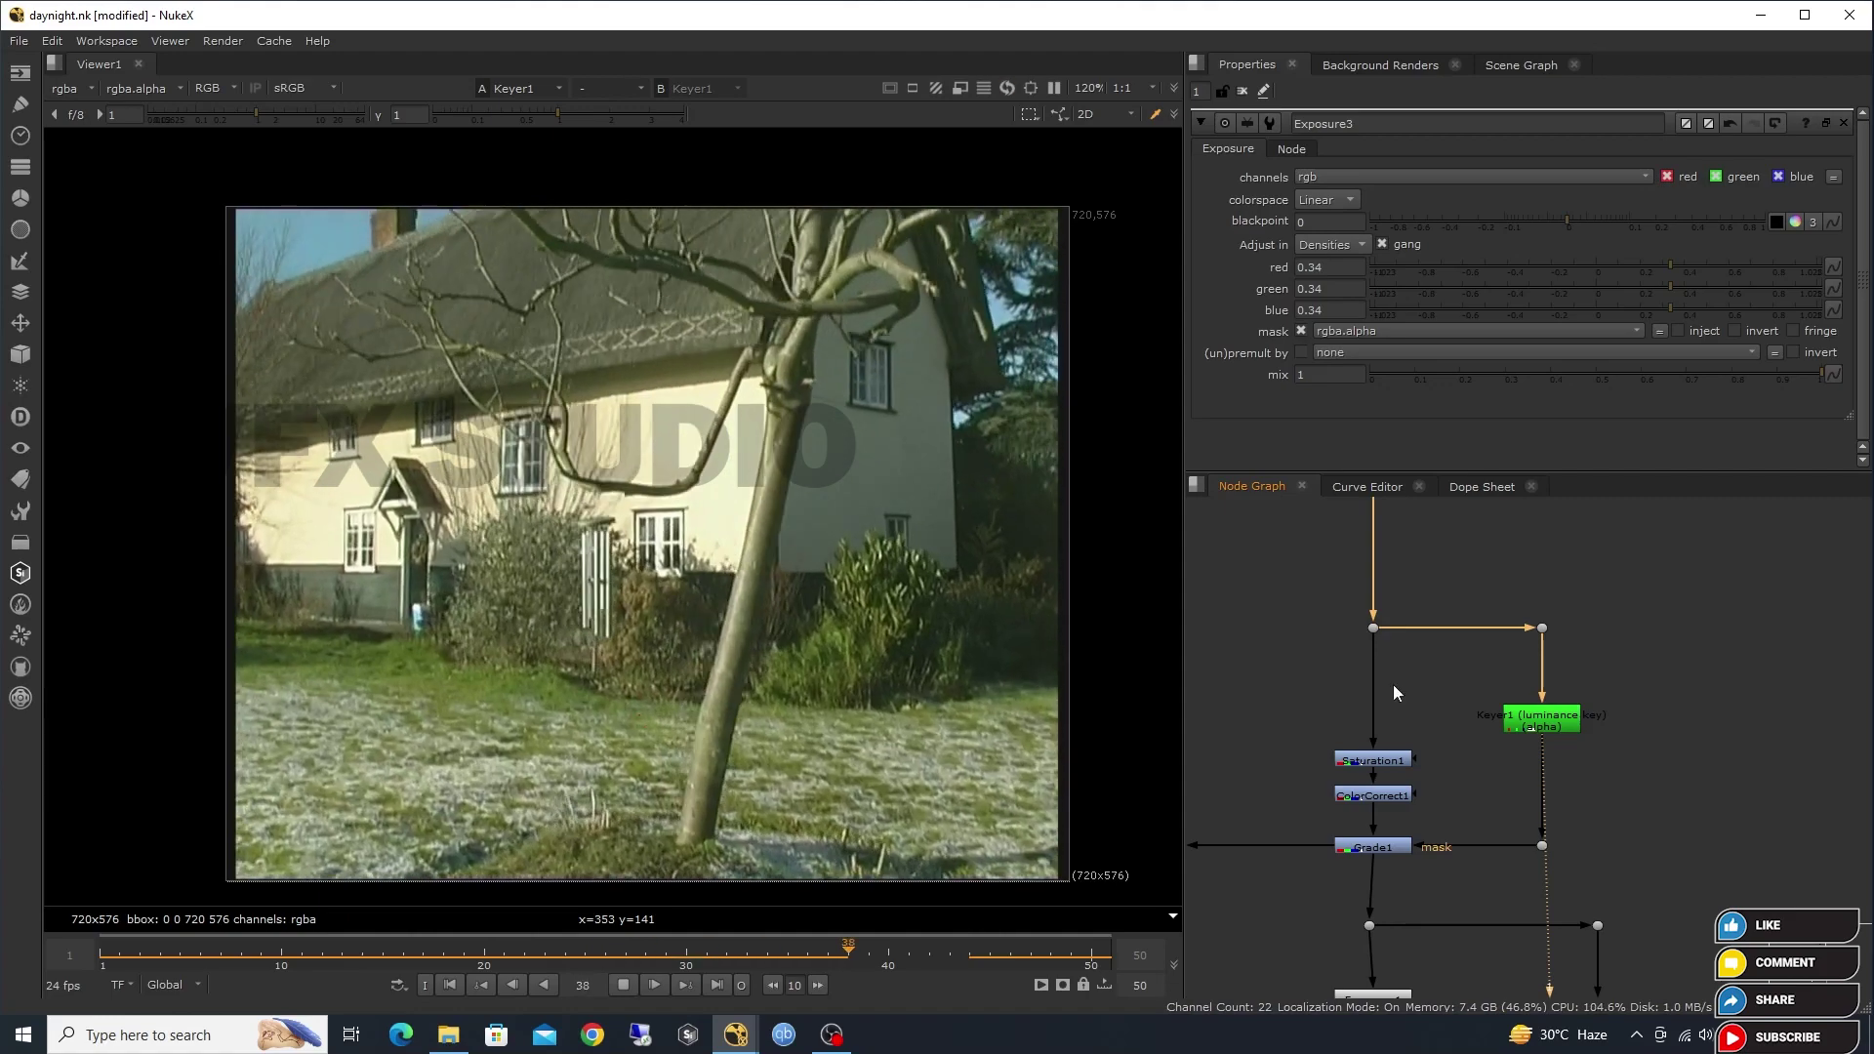
{"action": "left_click_drag", "start_coordinate": [1351, 606], "coordinate": [1408, 683]}
View the Dot3 footage and open the Saturation1 settings at saturation 0.51.
{"action": "key", "text": "1"}
{"action": "double_click", "coordinate": [1354, 761]}
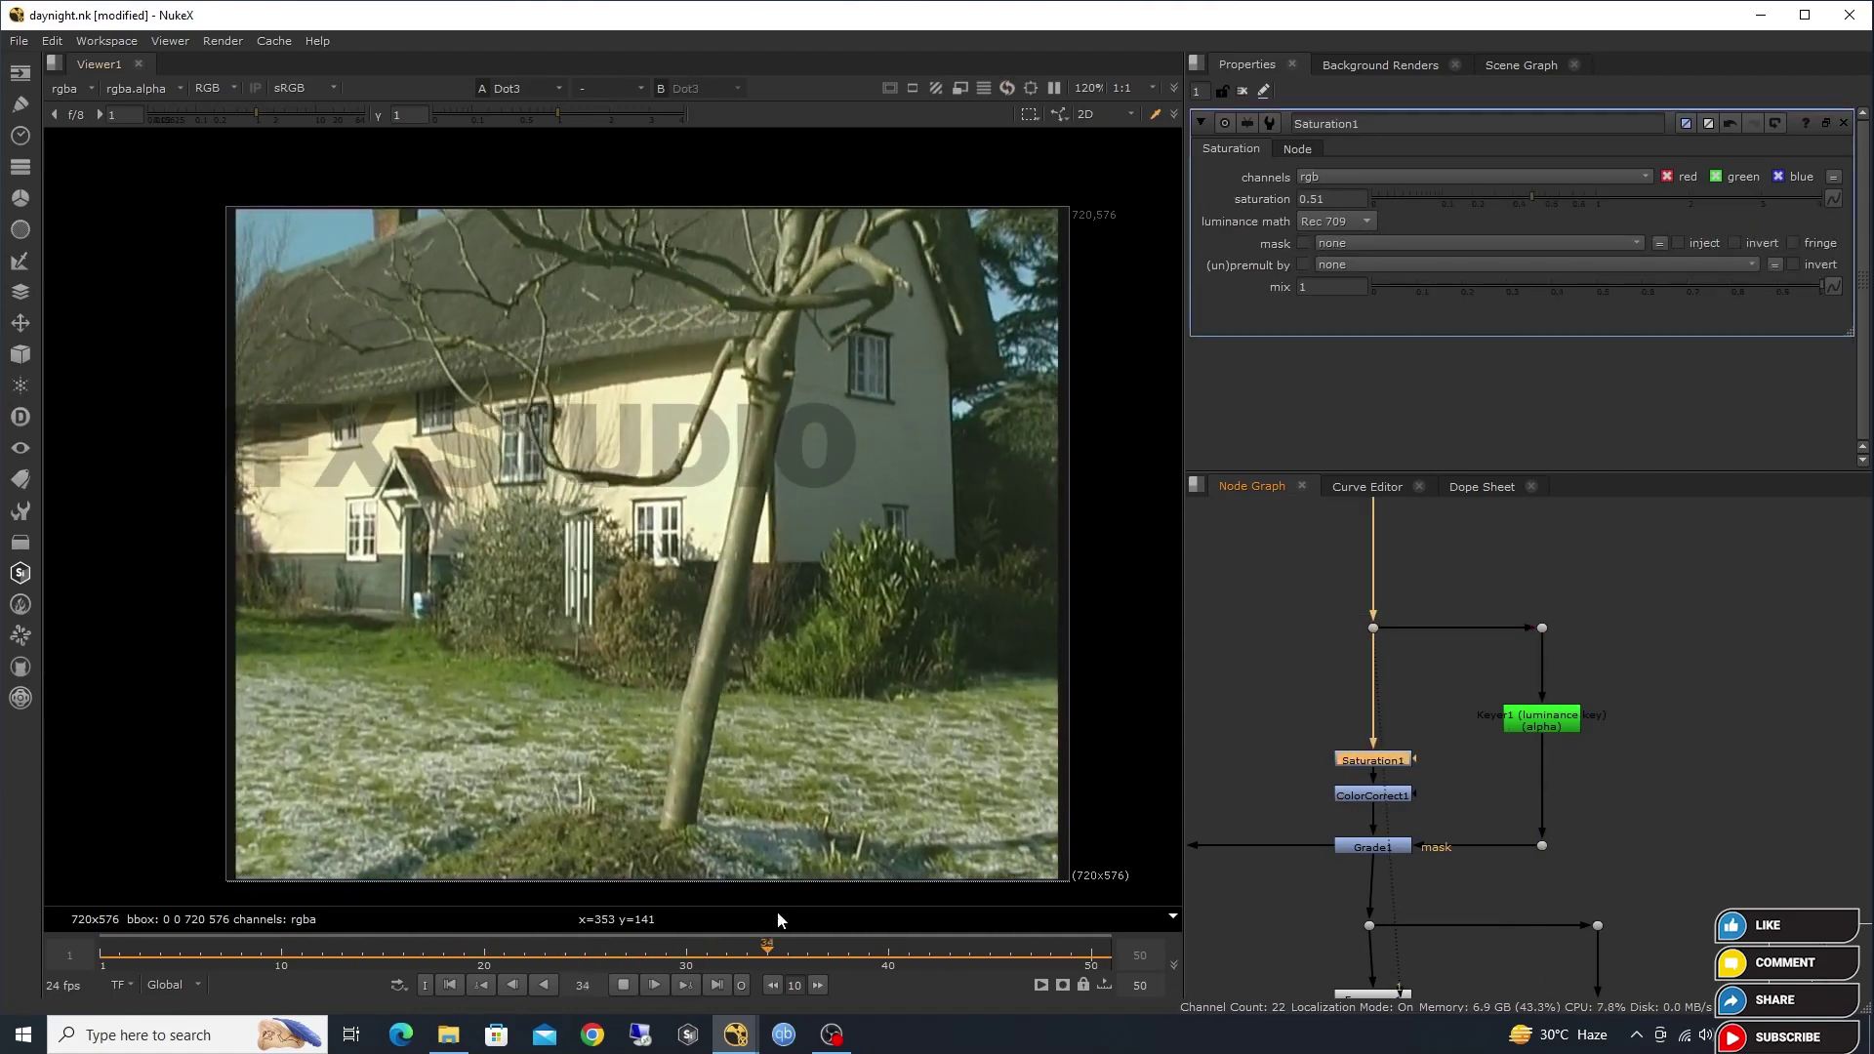
{"action": "scroll", "coordinate": [1329, 722], "scroll_direction": "down", "scroll_amount": 3}
{"action": "scroll", "coordinate": [1351, 566], "scroll_direction": "up", "scroll_amount": 3}
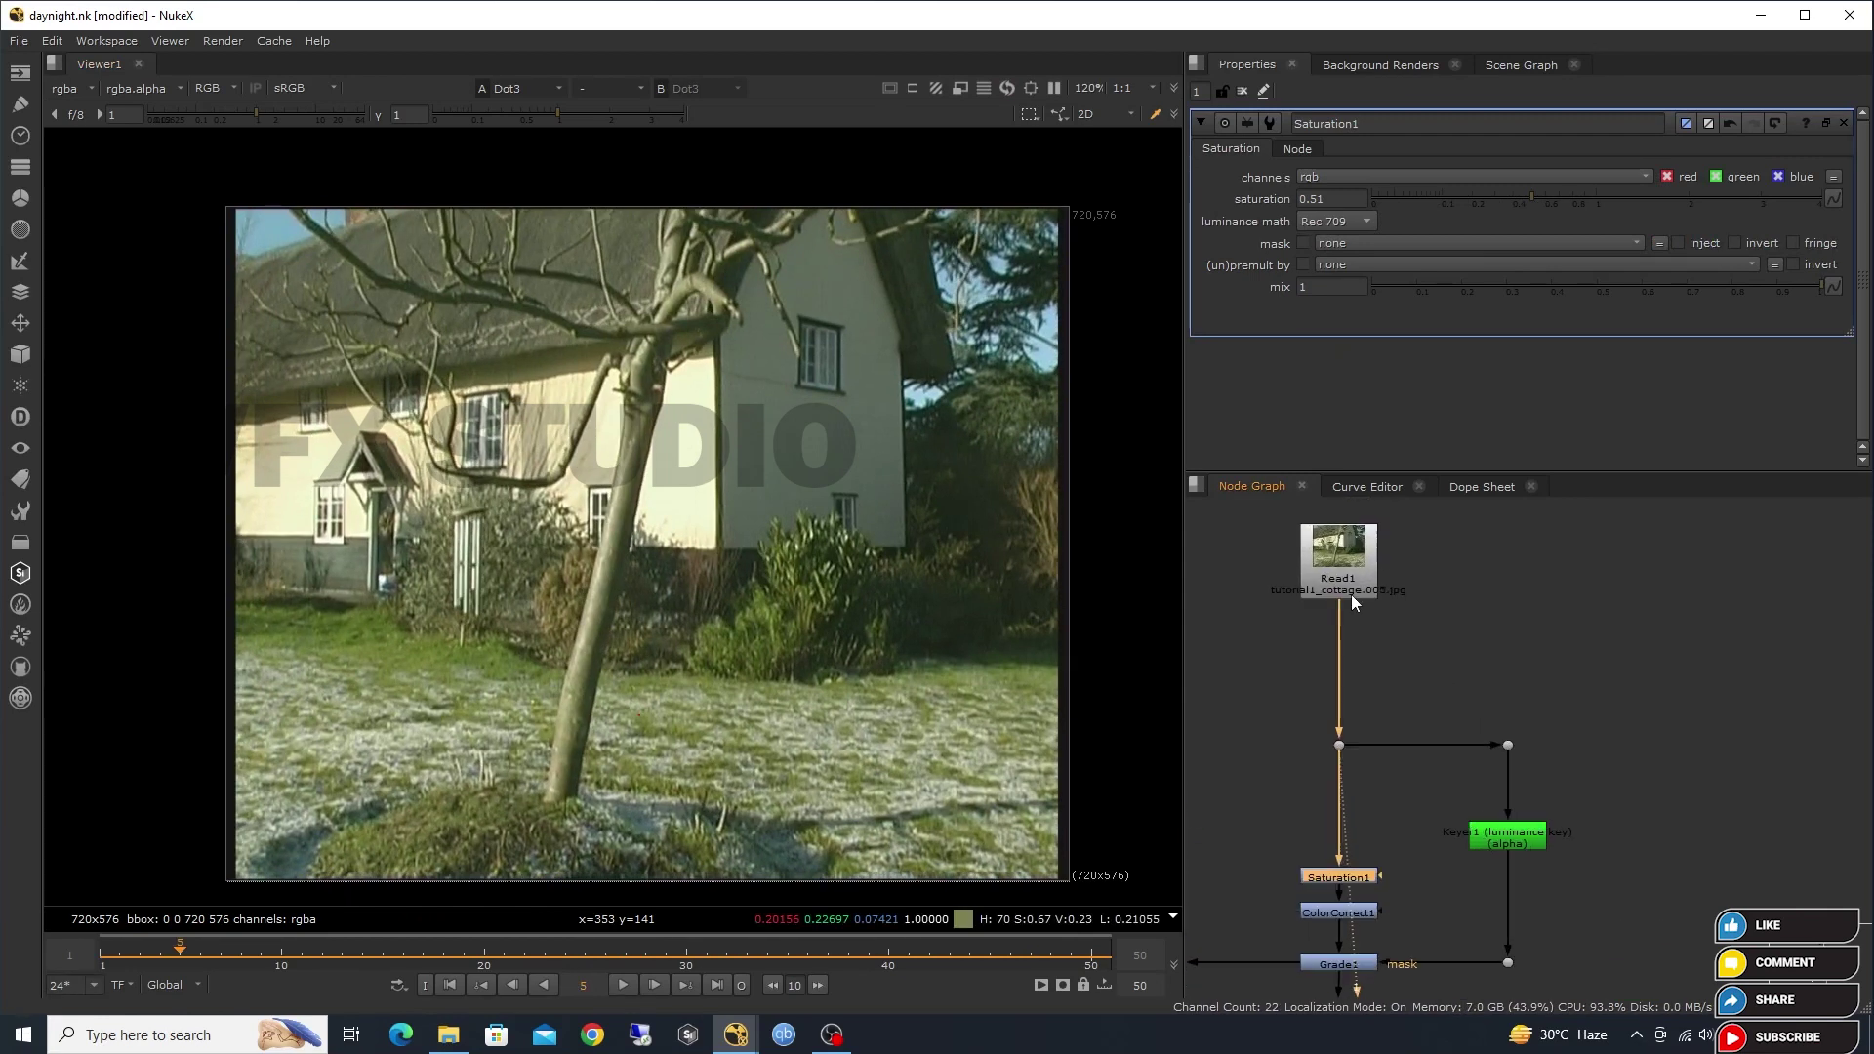
Bring the grading nodes into view and show the desaturated Saturation1 output.
{"action": "left_click", "coordinate": [1333, 586]}
{"action": "left_click_drag", "start_coordinate": [1328, 763], "coordinate": [1343, 618]}
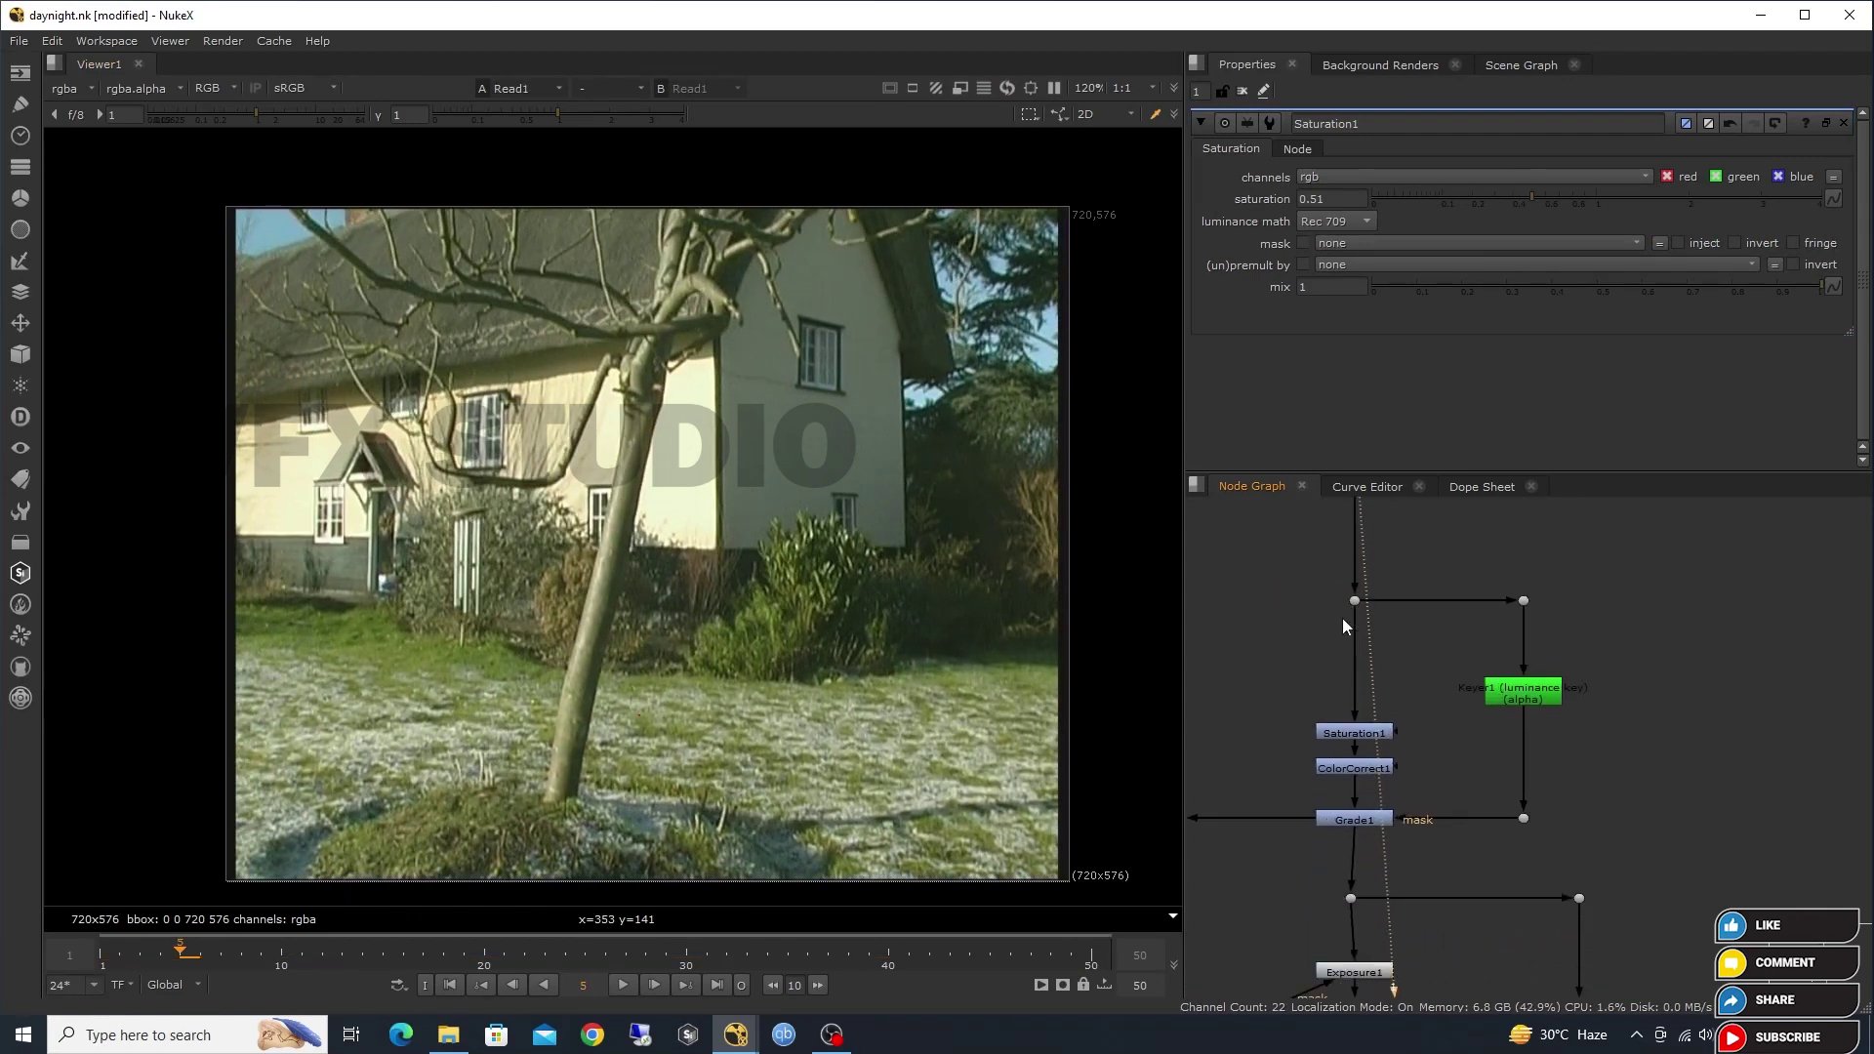
{"action": "left_click_drag", "start_coordinate": [1288, 703], "coordinate": [1397, 776]}
{"action": "left_click", "coordinate": [1382, 778]}
{"action": "key", "text": "1"}
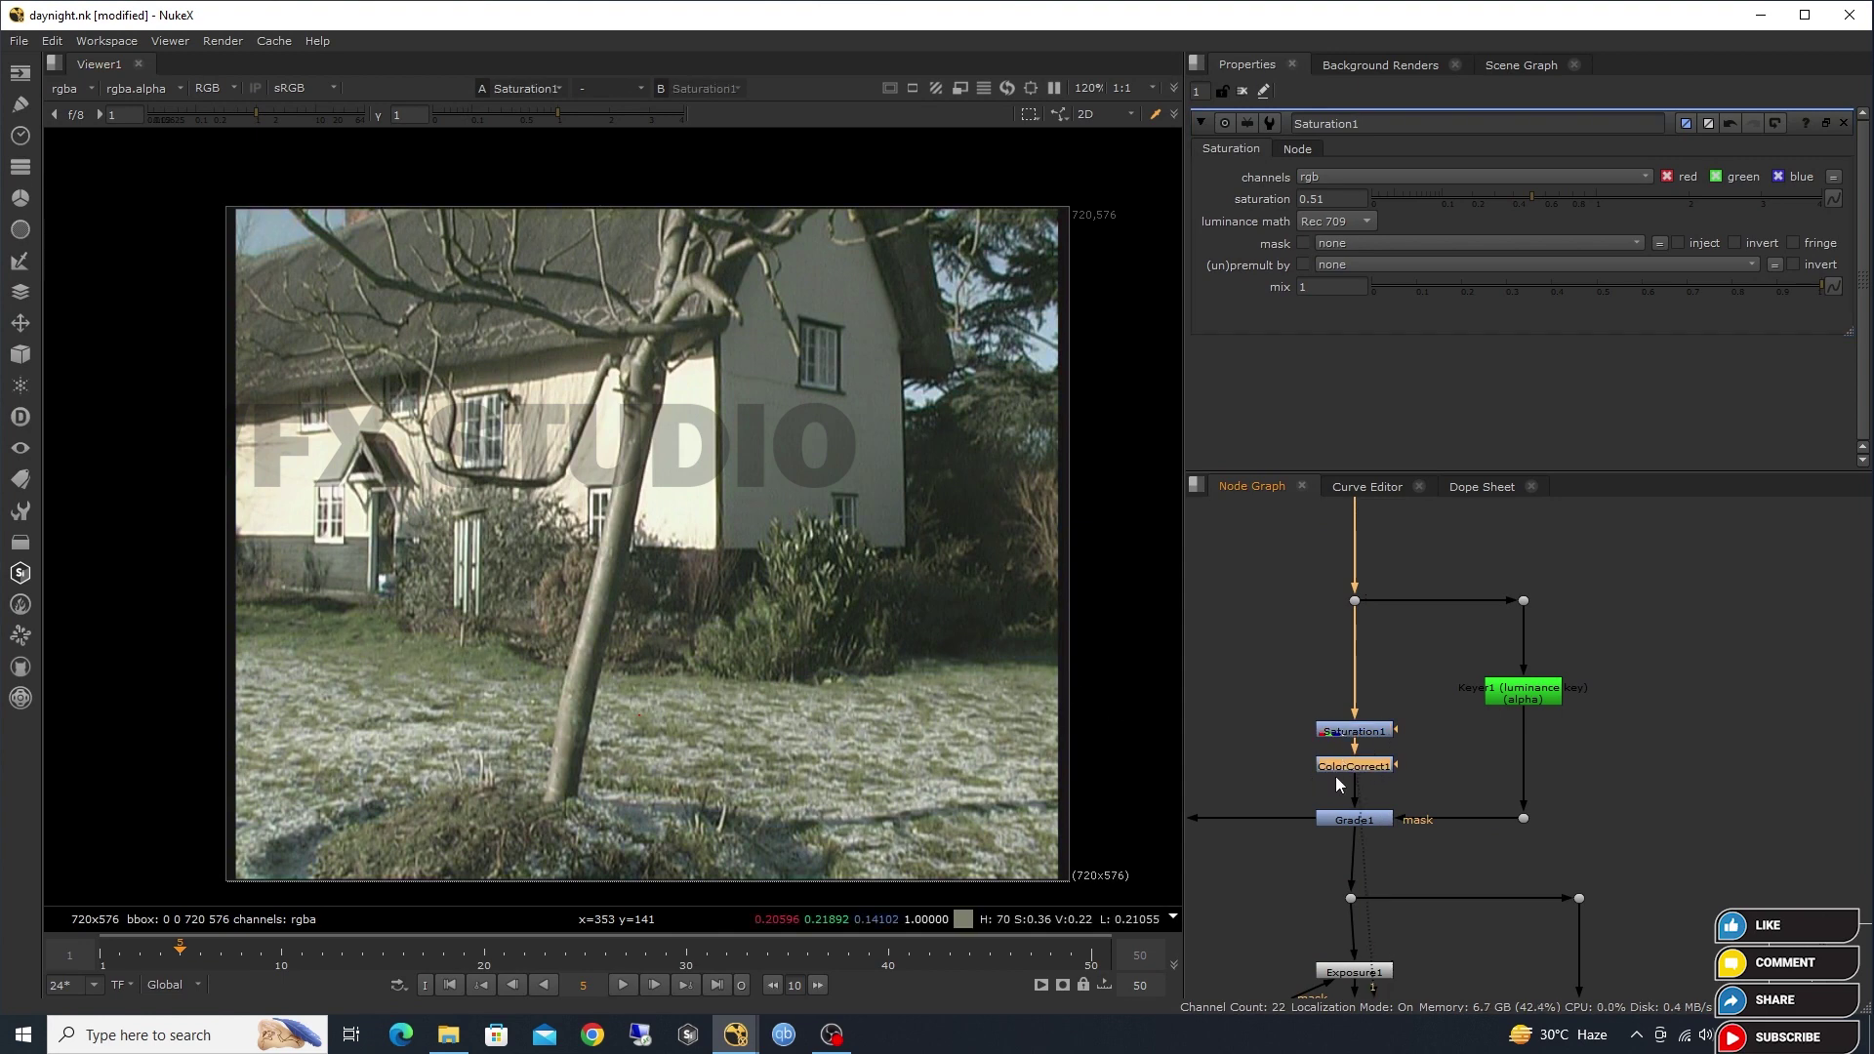
View ColorCorrect1 and inspect its gain and gamma colour values in the colour pickers.
{"action": "key", "text": "1"}
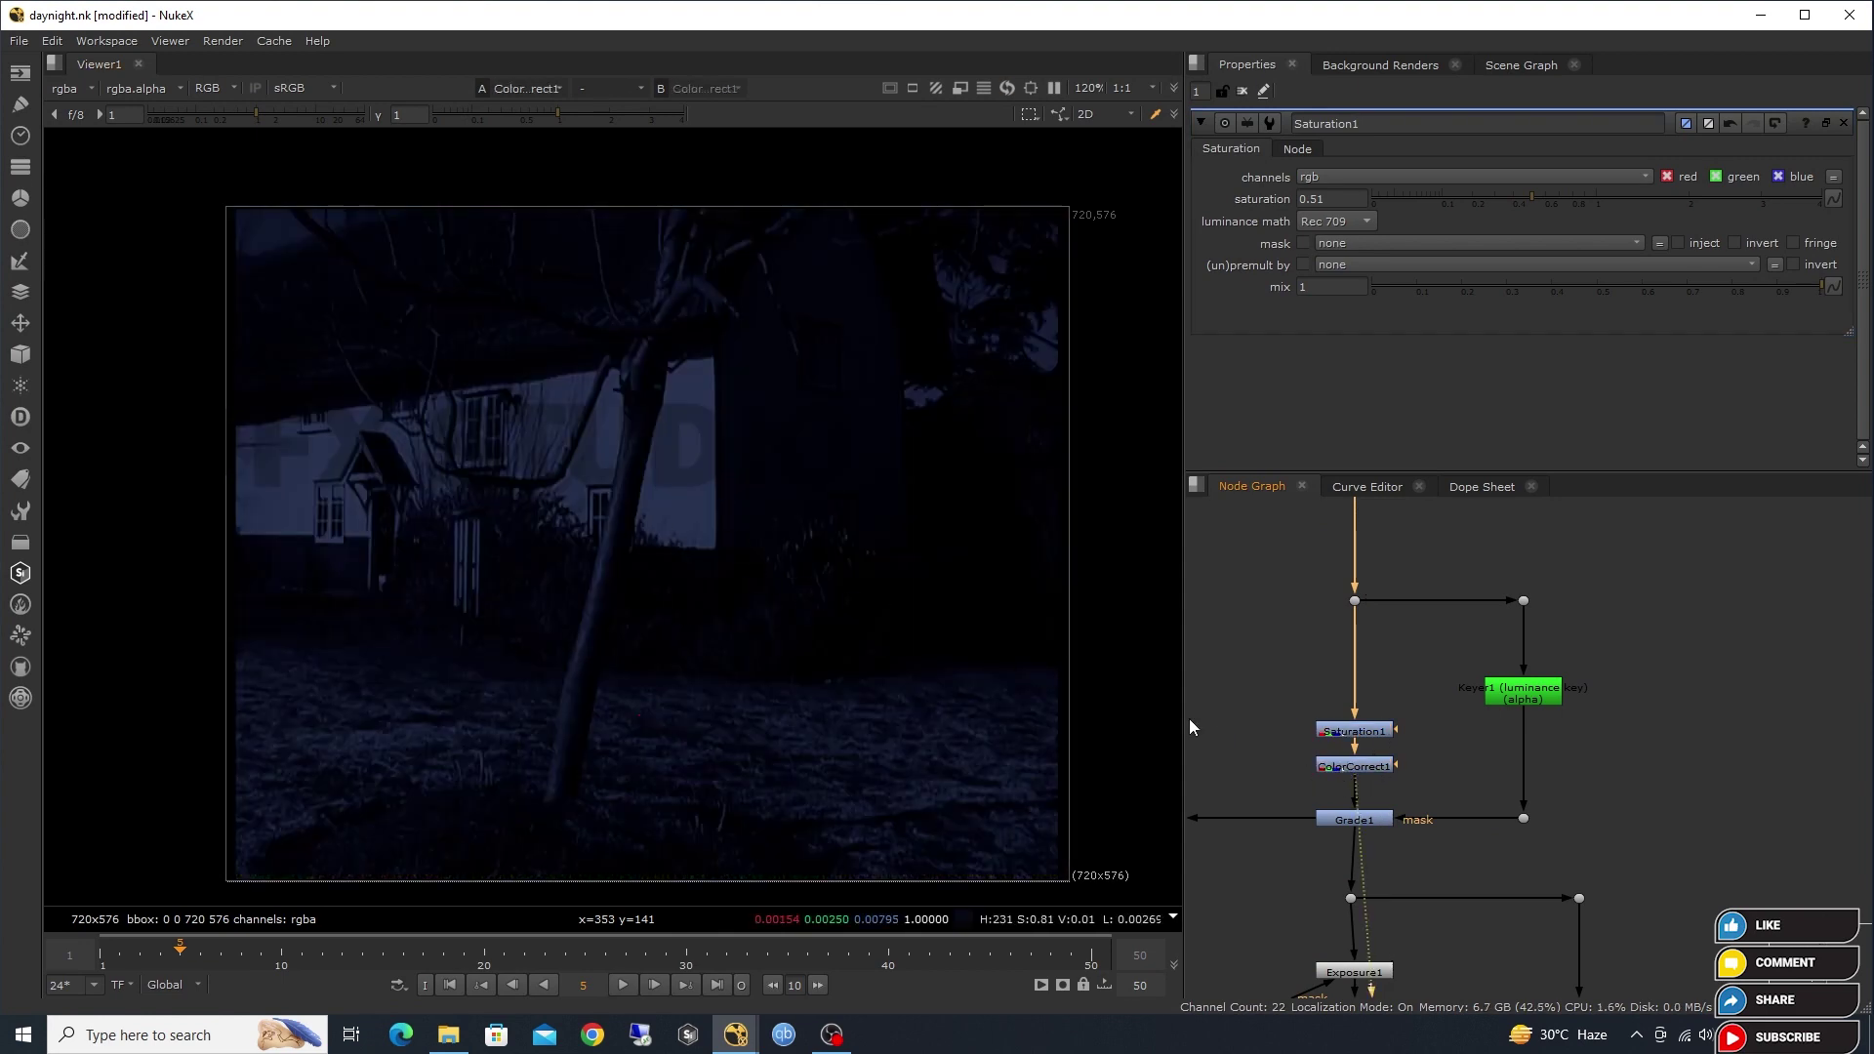
{"action": "double_click", "coordinate": [1339, 769]}
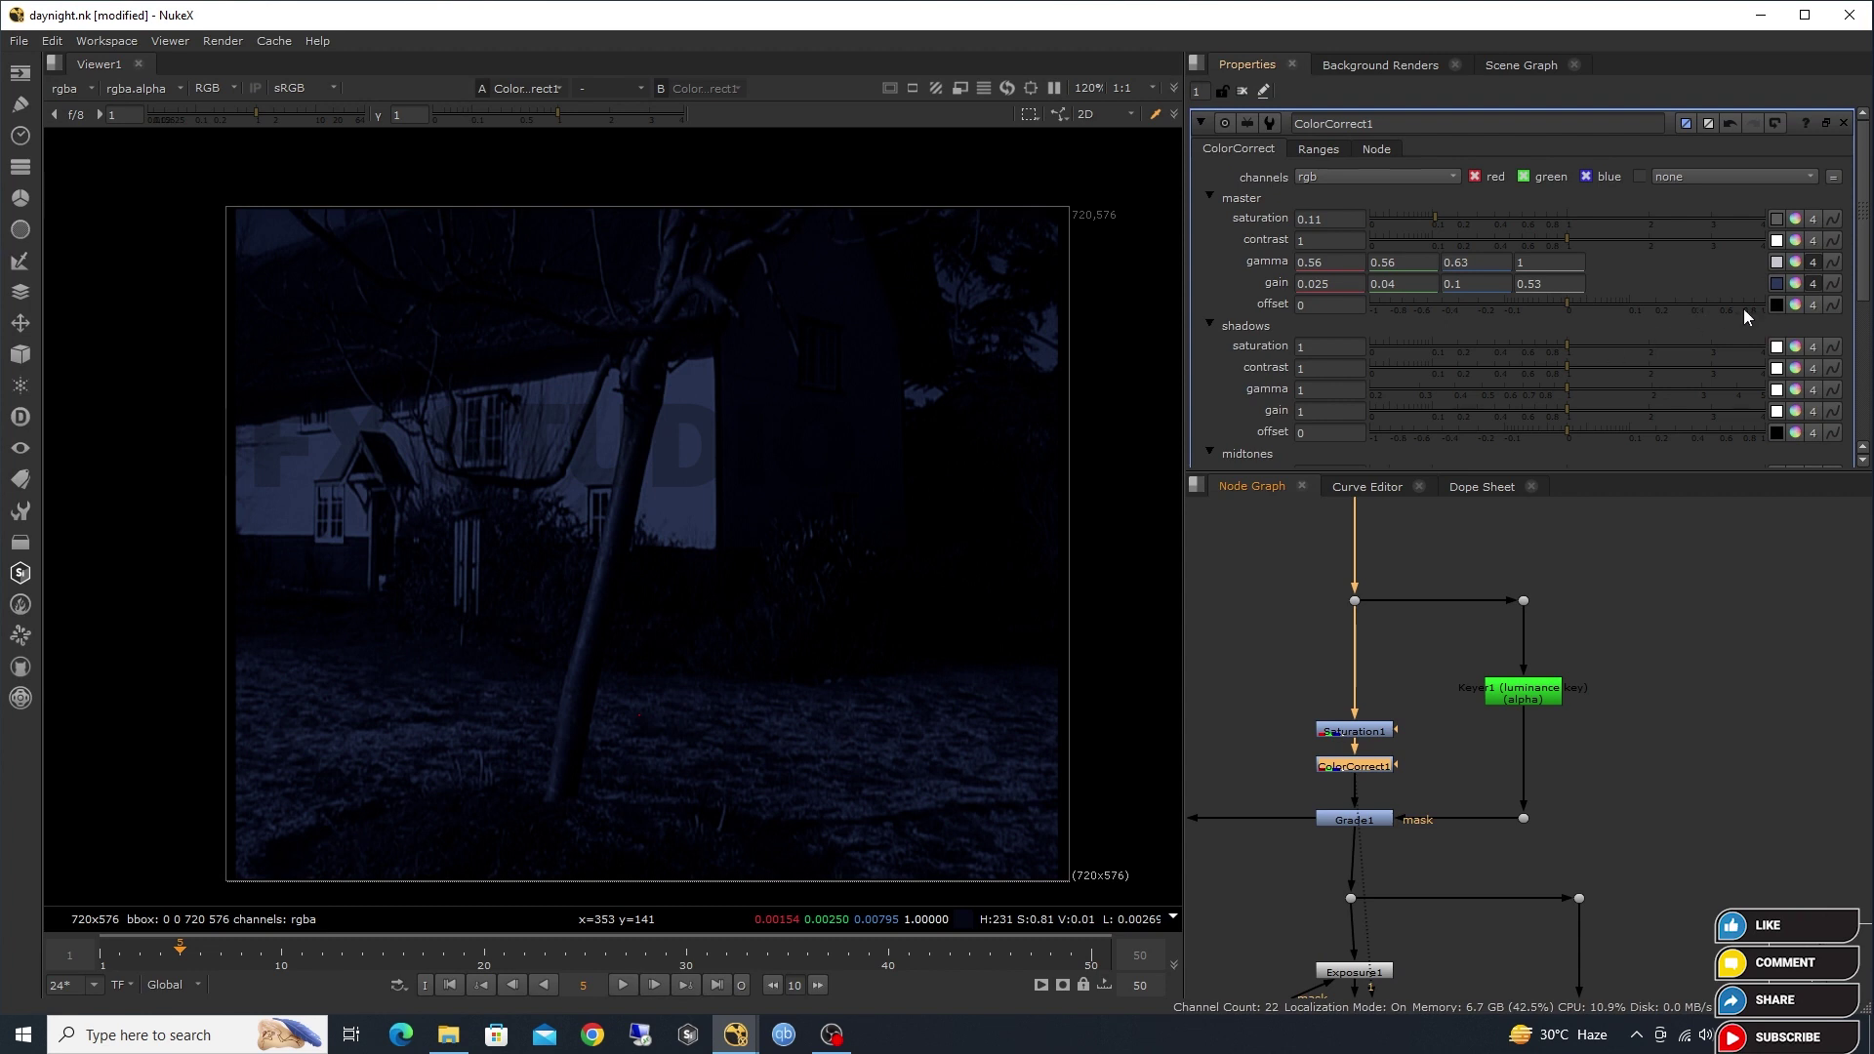
{"action": "left_click", "coordinate": [1796, 285]}
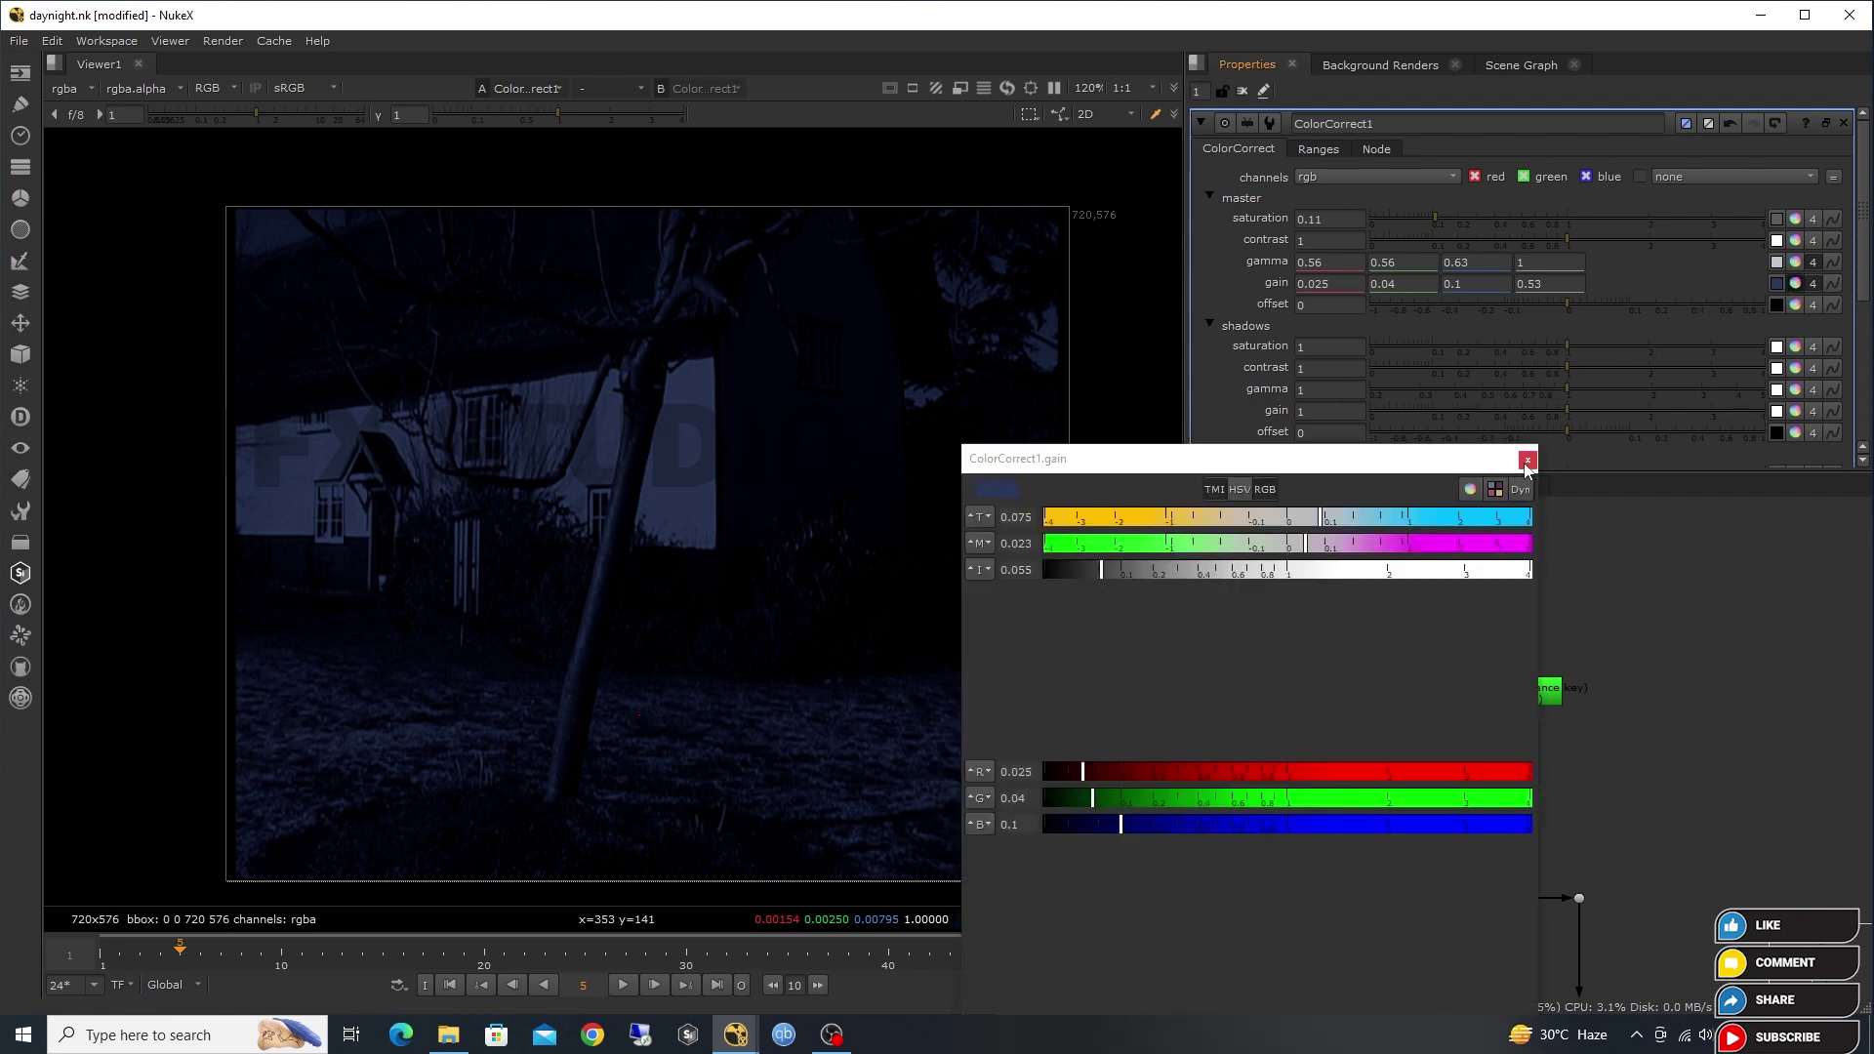
{"action": "left_click", "coordinate": [1529, 461]}
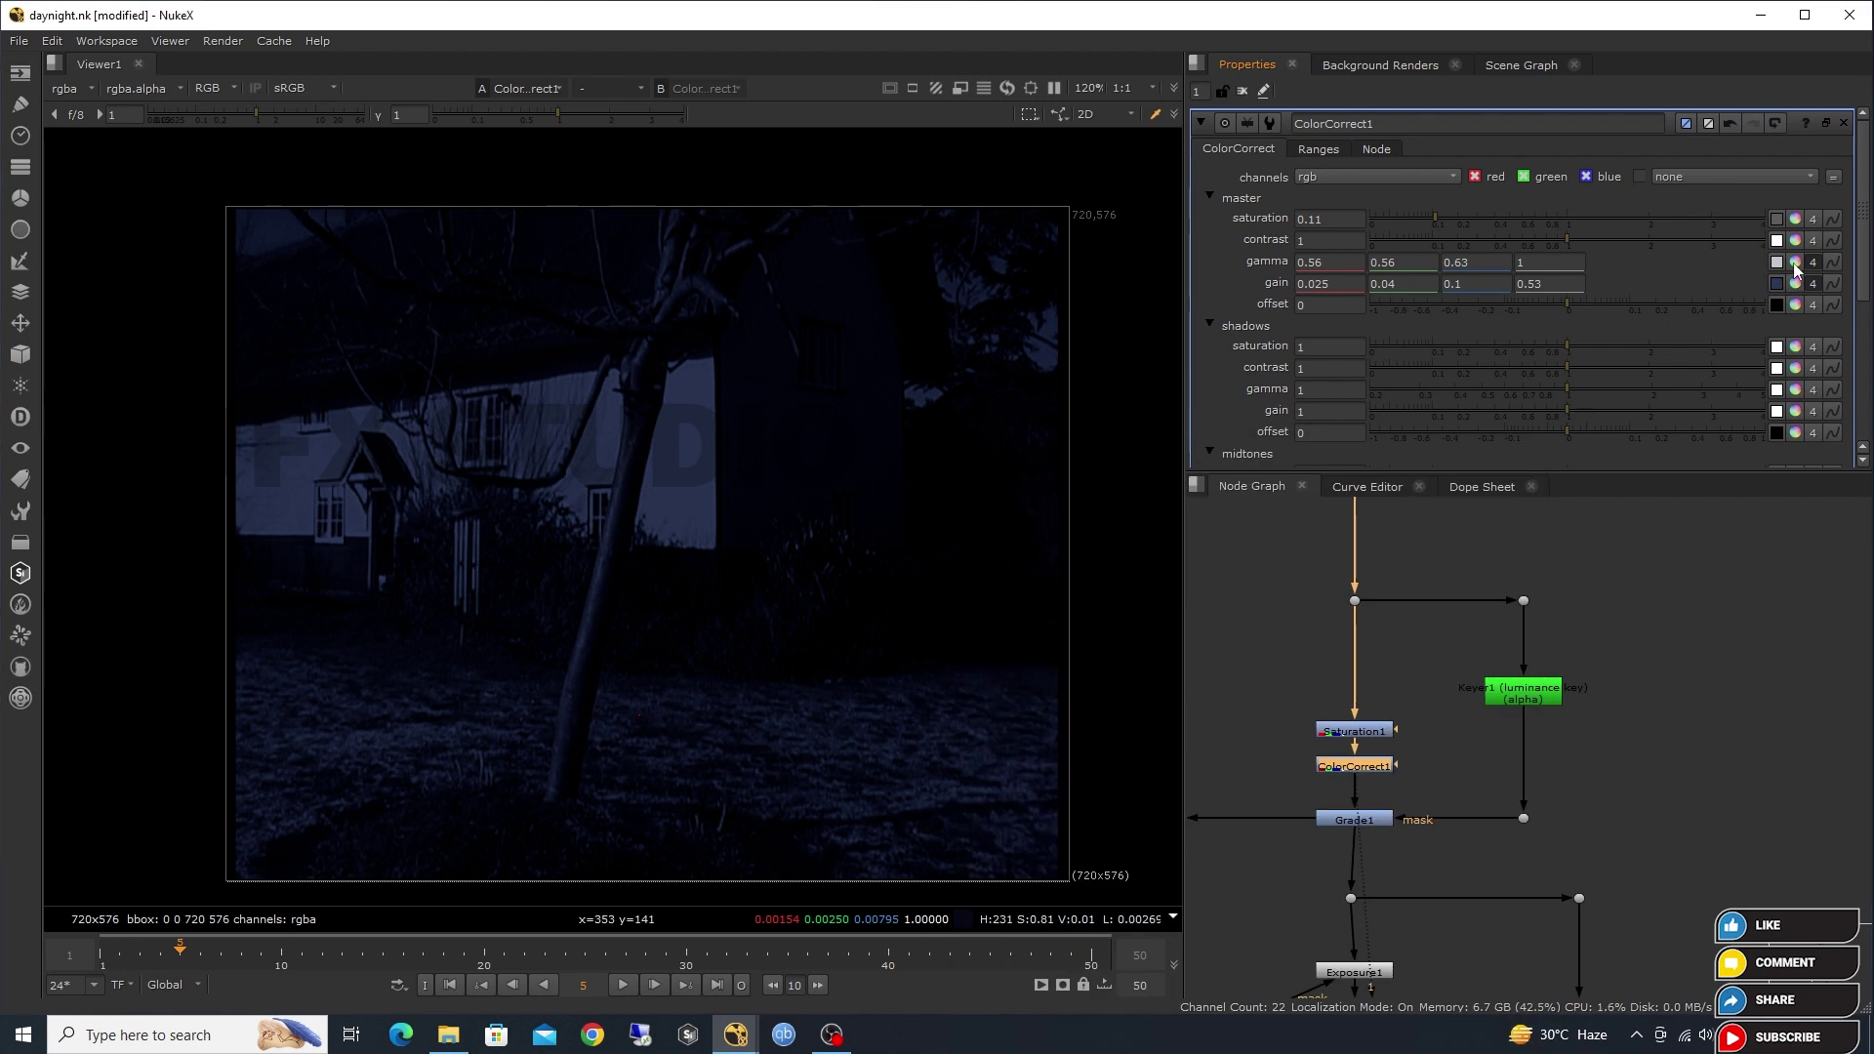
{"action": "left_click", "coordinate": [1796, 263]}
{"action": "left_click", "coordinate": [1528, 460]}
Select Grade1, then view the daytime source footage.
{"action": "scroll", "coordinate": [1320, 701], "scroll_direction": "down", "scroll_amount": 3}
{"action": "scroll", "coordinate": [1386, 724], "scroll_direction": "up", "scroll_amount": 3}
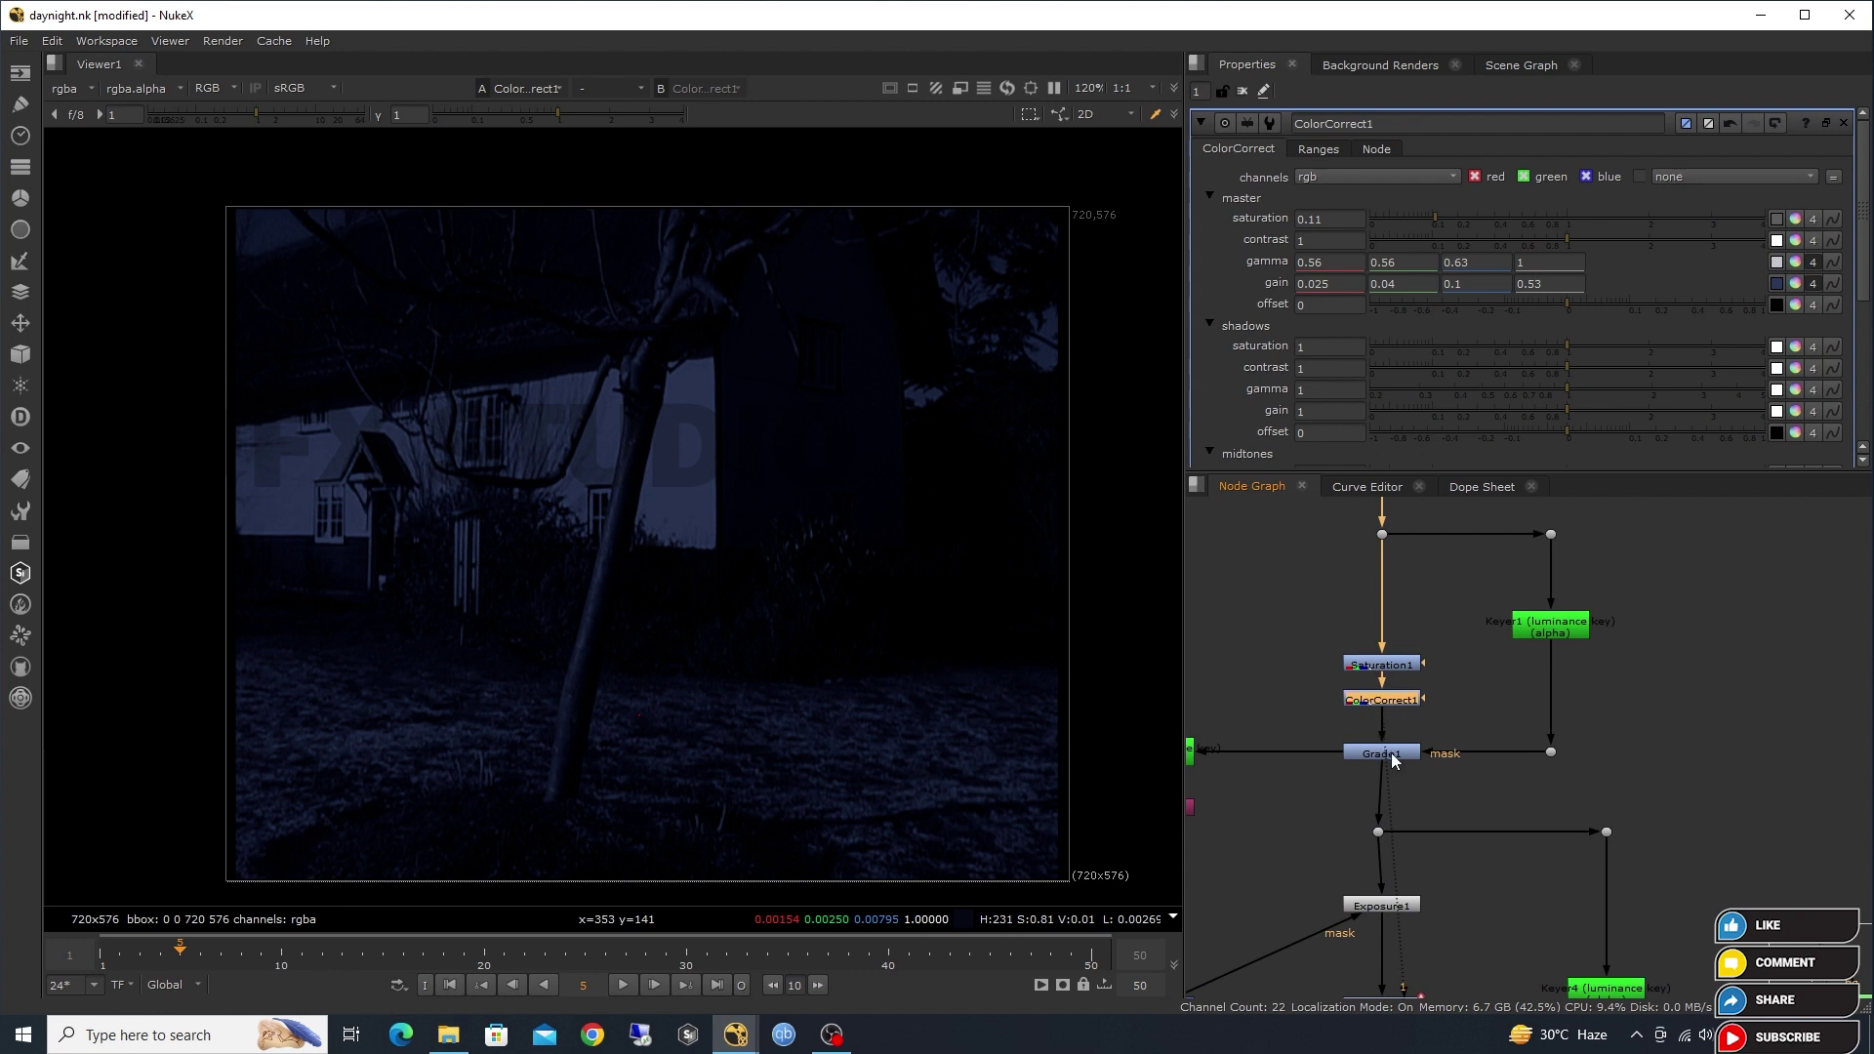
{"action": "left_click", "coordinate": [1391, 754]}
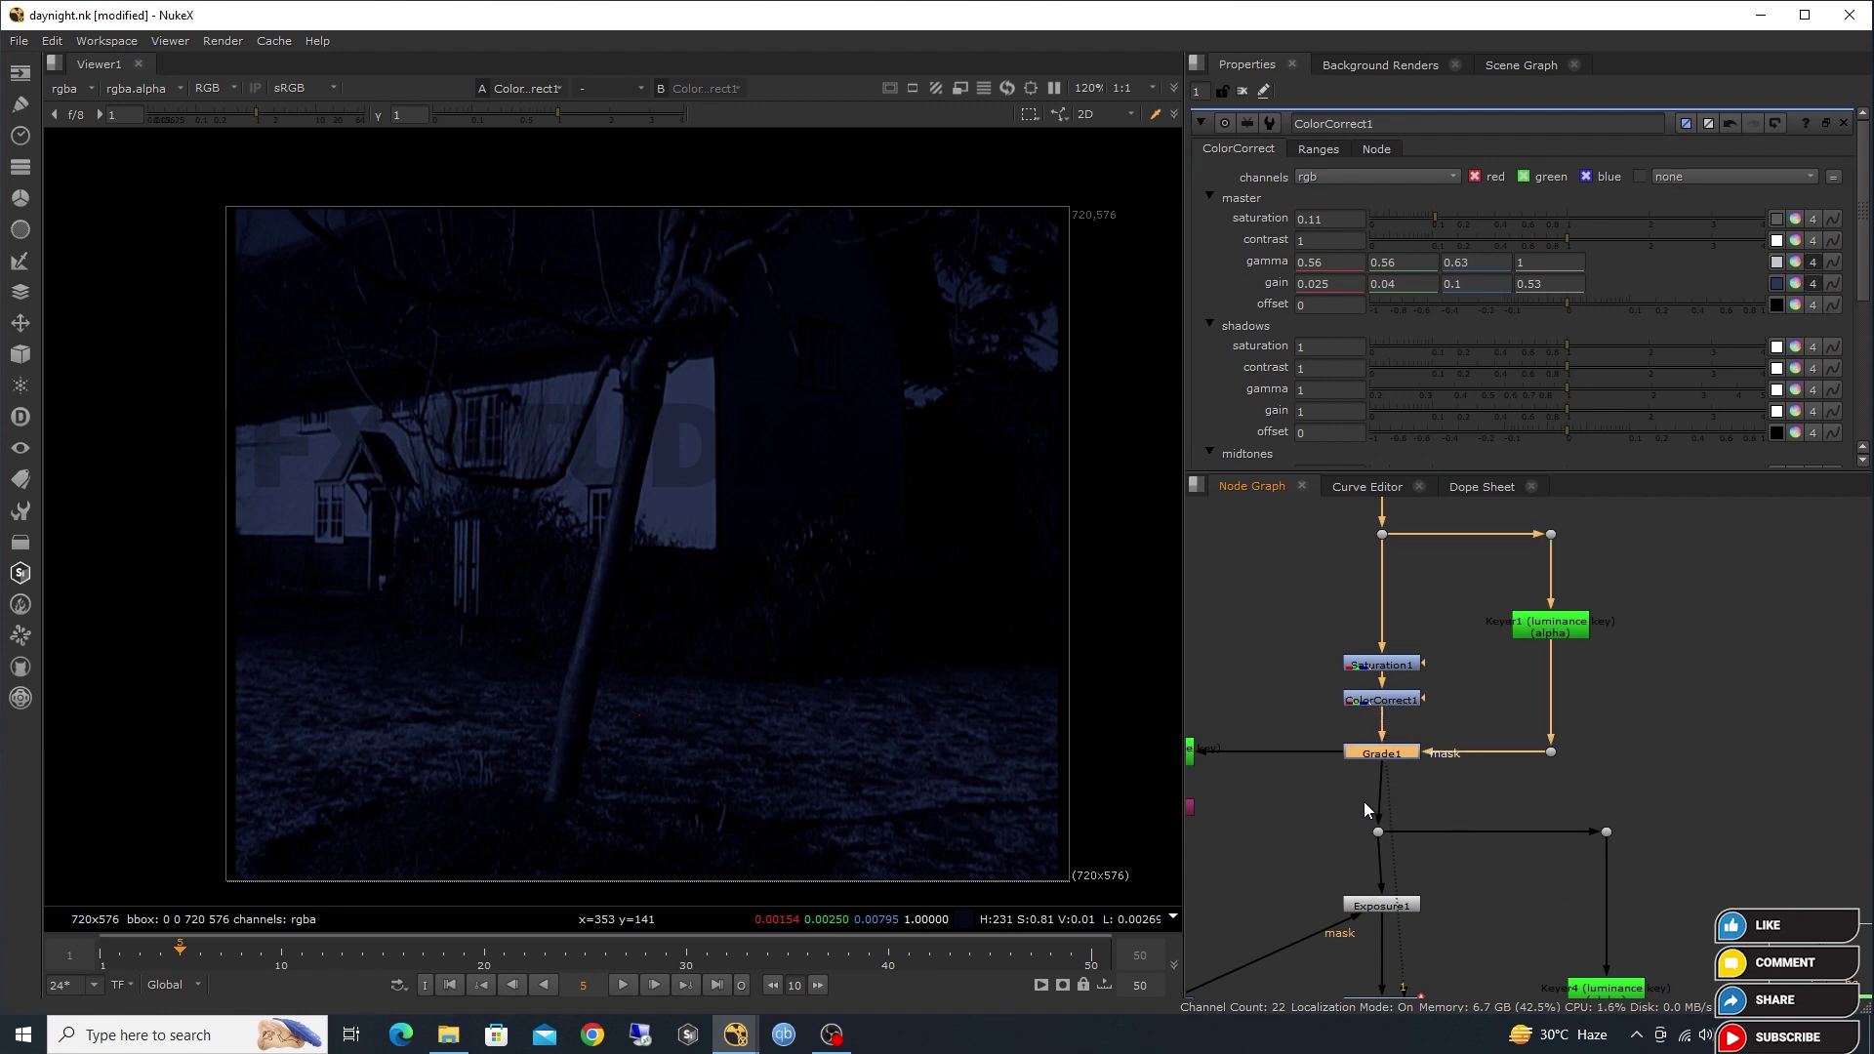
{"action": "scroll", "coordinate": [1386, 833], "scroll_direction": "down", "scroll_amount": 4}
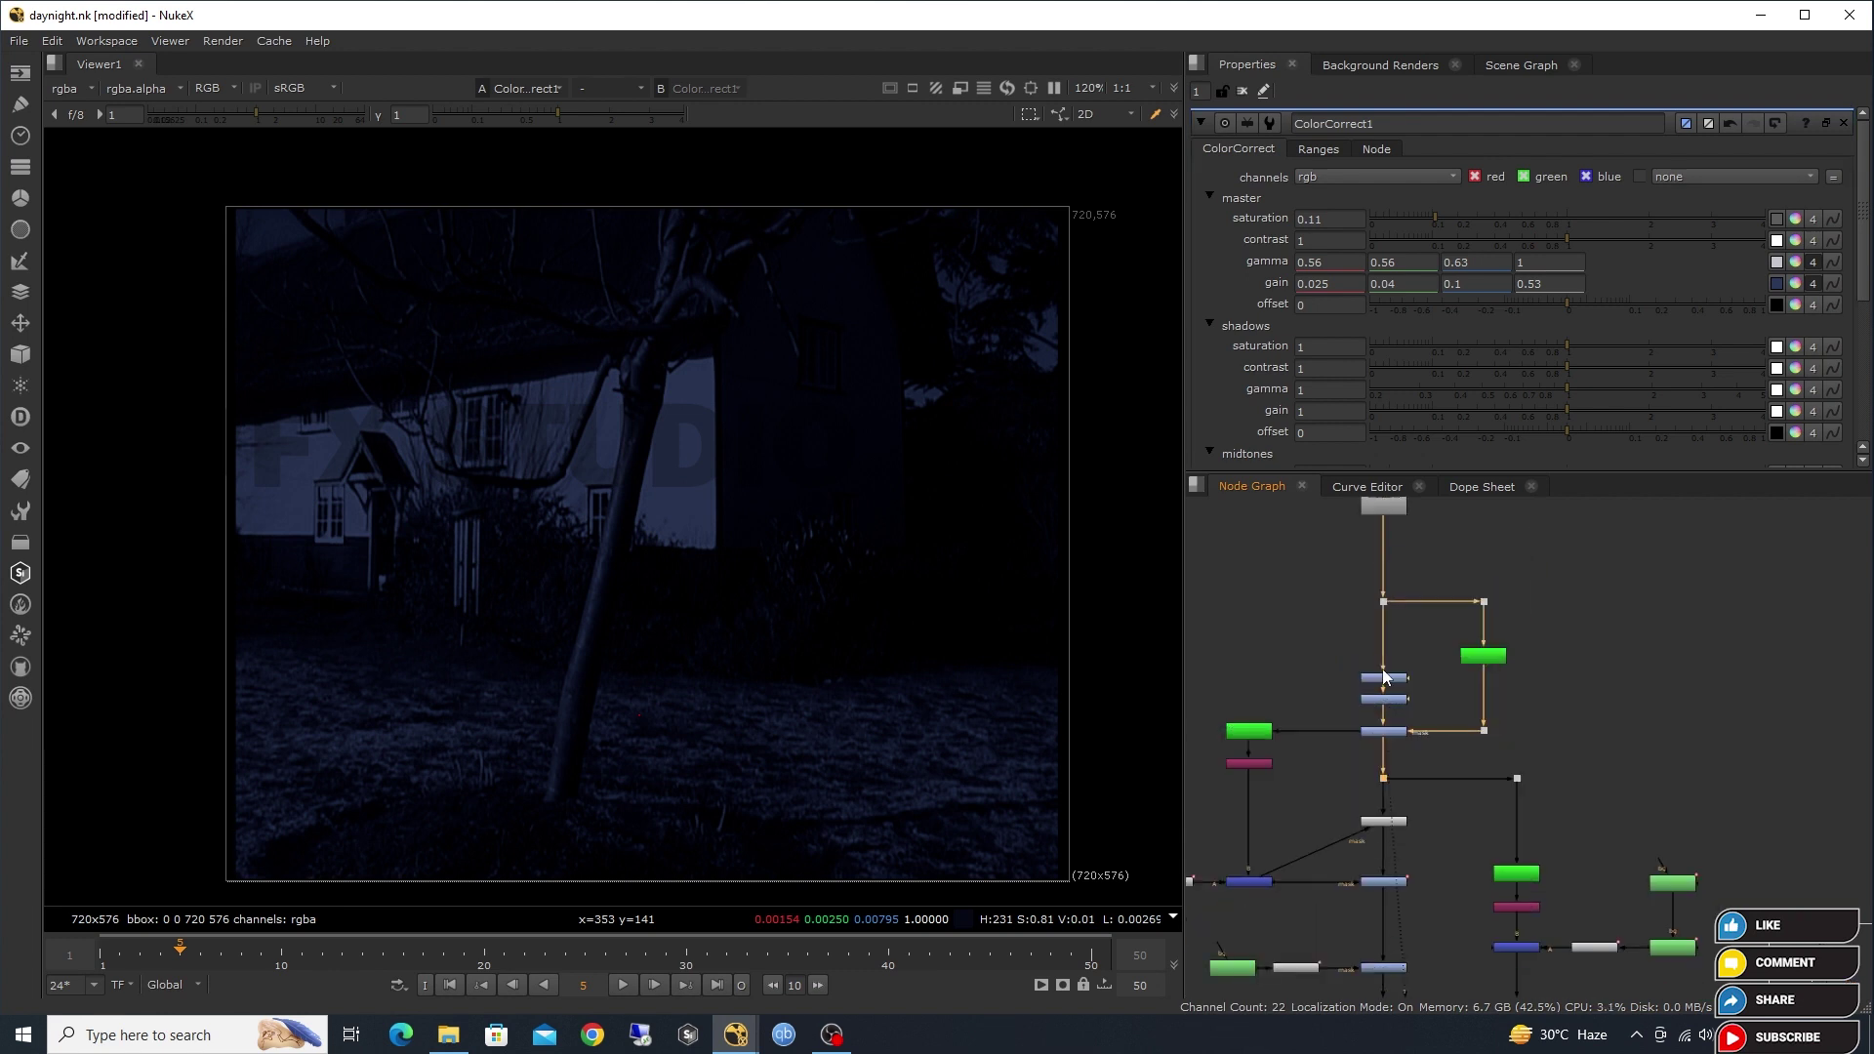
{"action": "scroll", "coordinate": [1353, 641], "scroll_direction": "up", "scroll_amount": 1}
{"action": "left_click", "coordinate": [1366, 566]}
{"action": "key", "text": "1"}
Compare the desaturated Saturation1 output and the dark blue ColorCorrect1 grade in viewer input 2.
{"action": "scroll", "coordinate": [1359, 764], "scroll_direction": "up", "scroll_amount": 2}
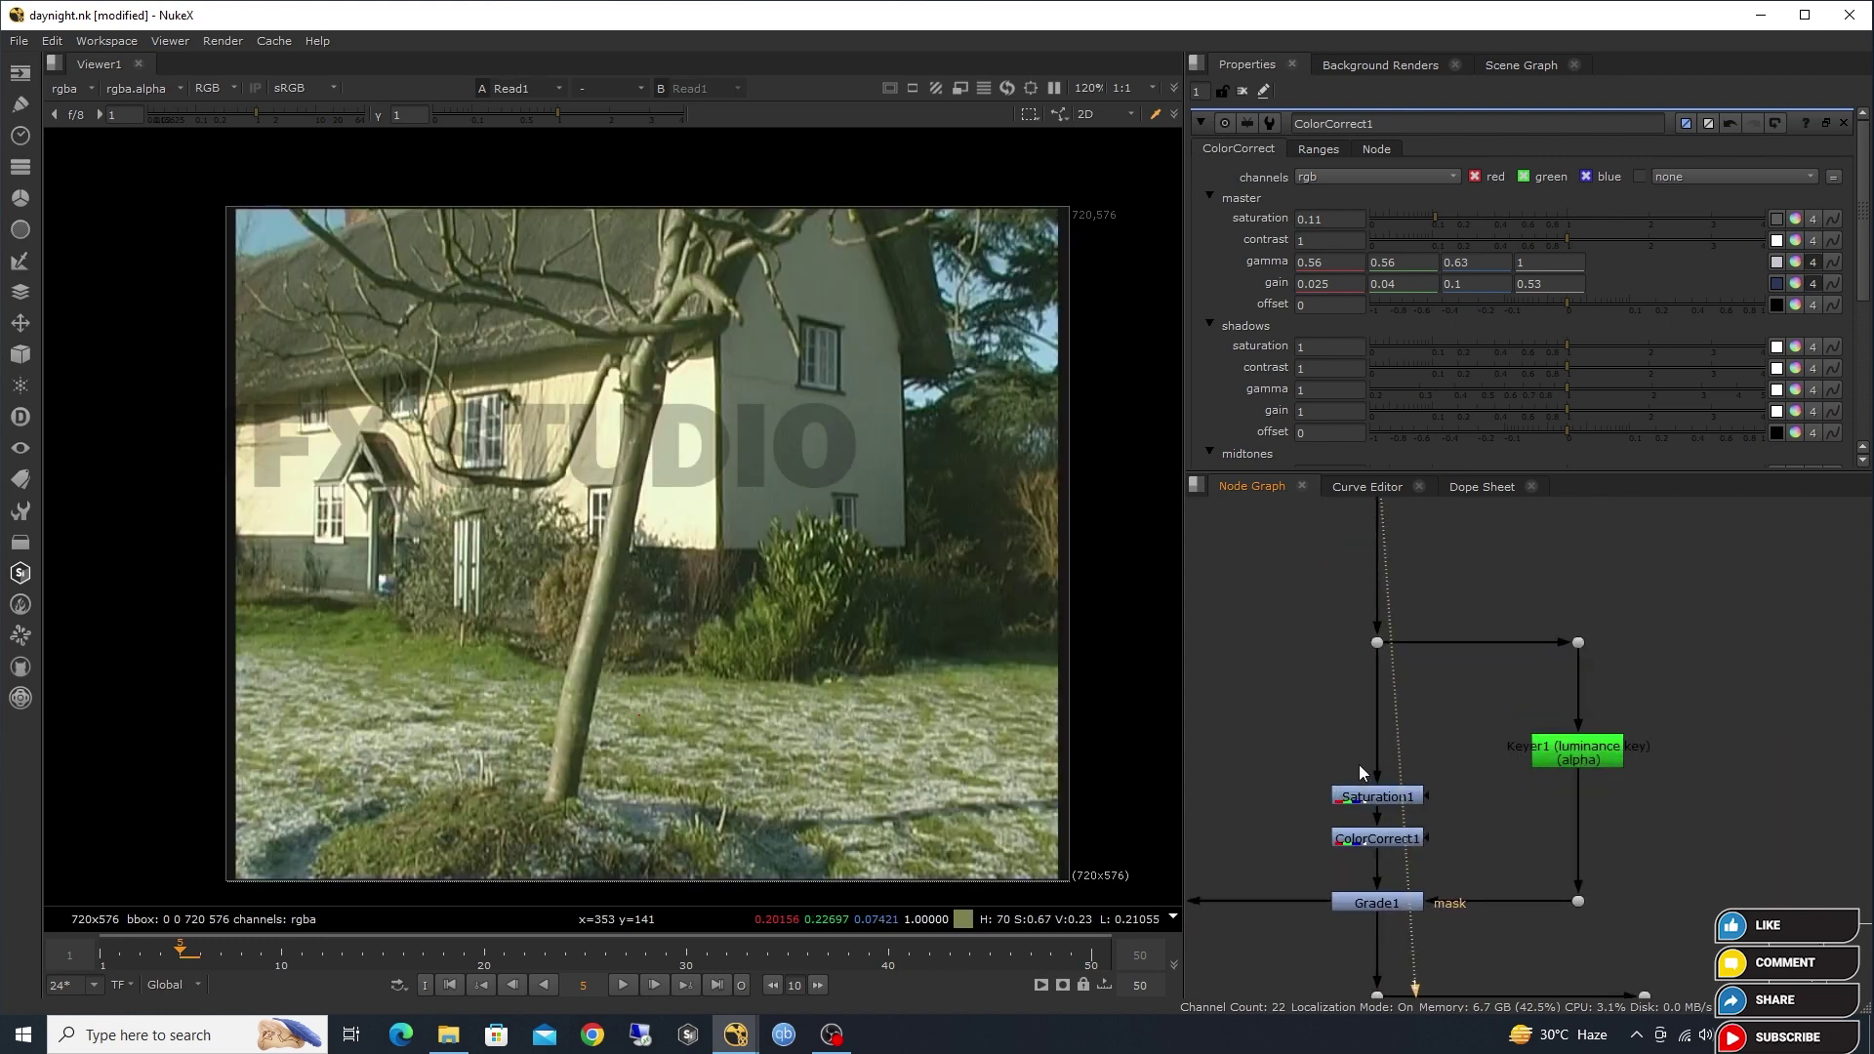
{"action": "scroll", "coordinate": [1359, 764], "scroll_direction": "up", "scroll_amount": 2}
{"action": "left_click", "coordinate": [1358, 806]}
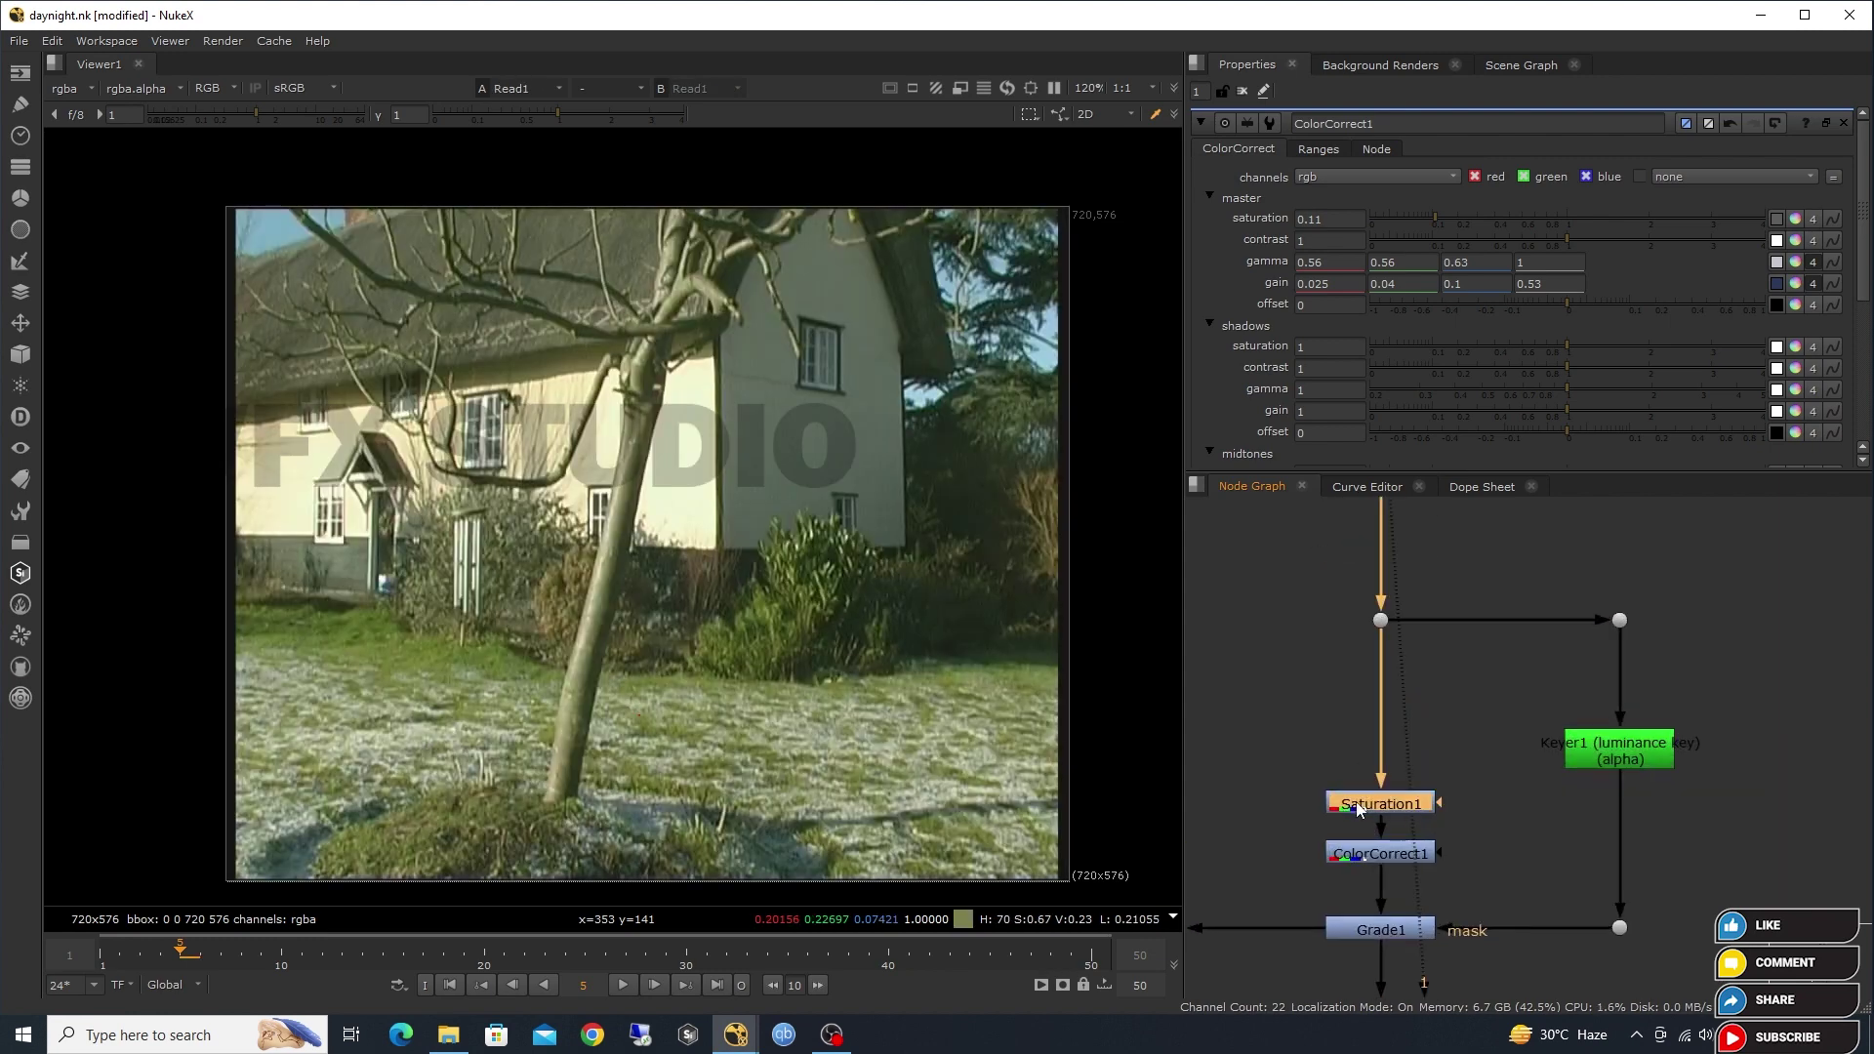
{"action": "key", "text": "2"}
{"action": "left_click_drag", "start_coordinate": [1325, 855], "coordinate": [1330, 788]}
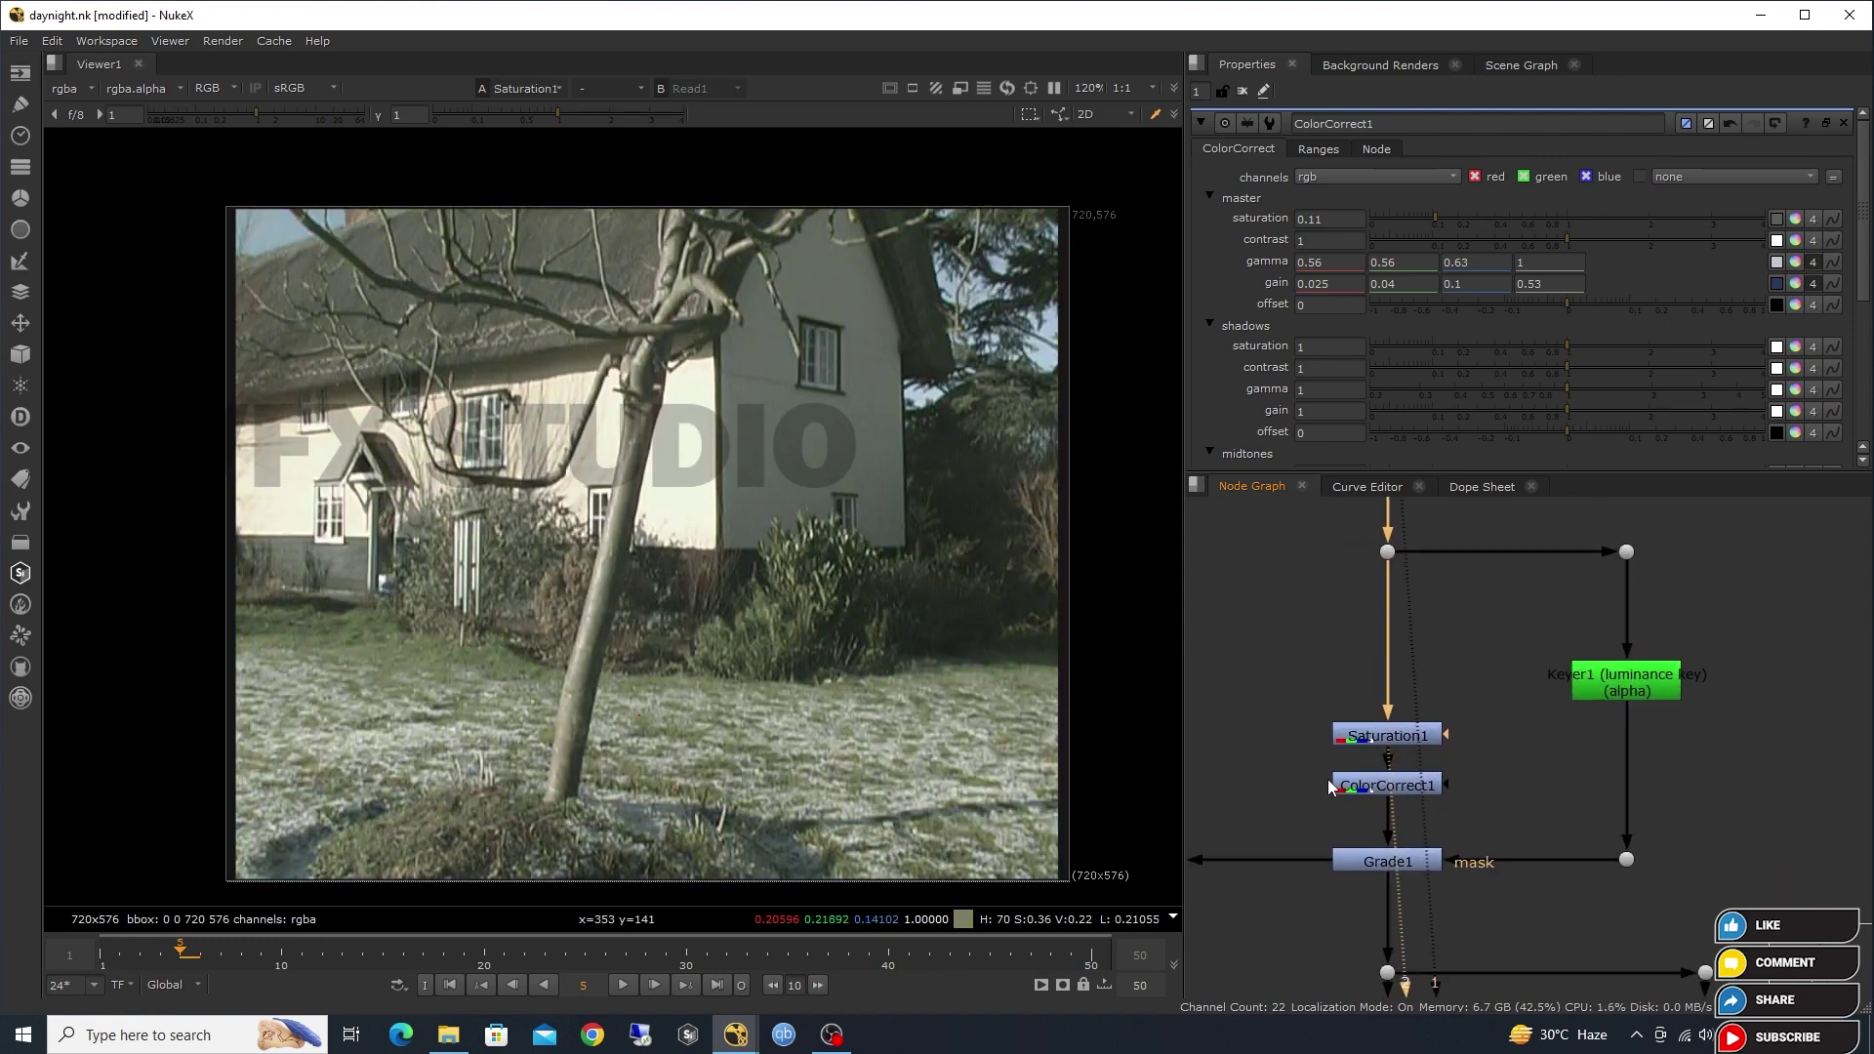
{"action": "left_click", "coordinate": [1376, 792]}
{"action": "key", "text": "2"}
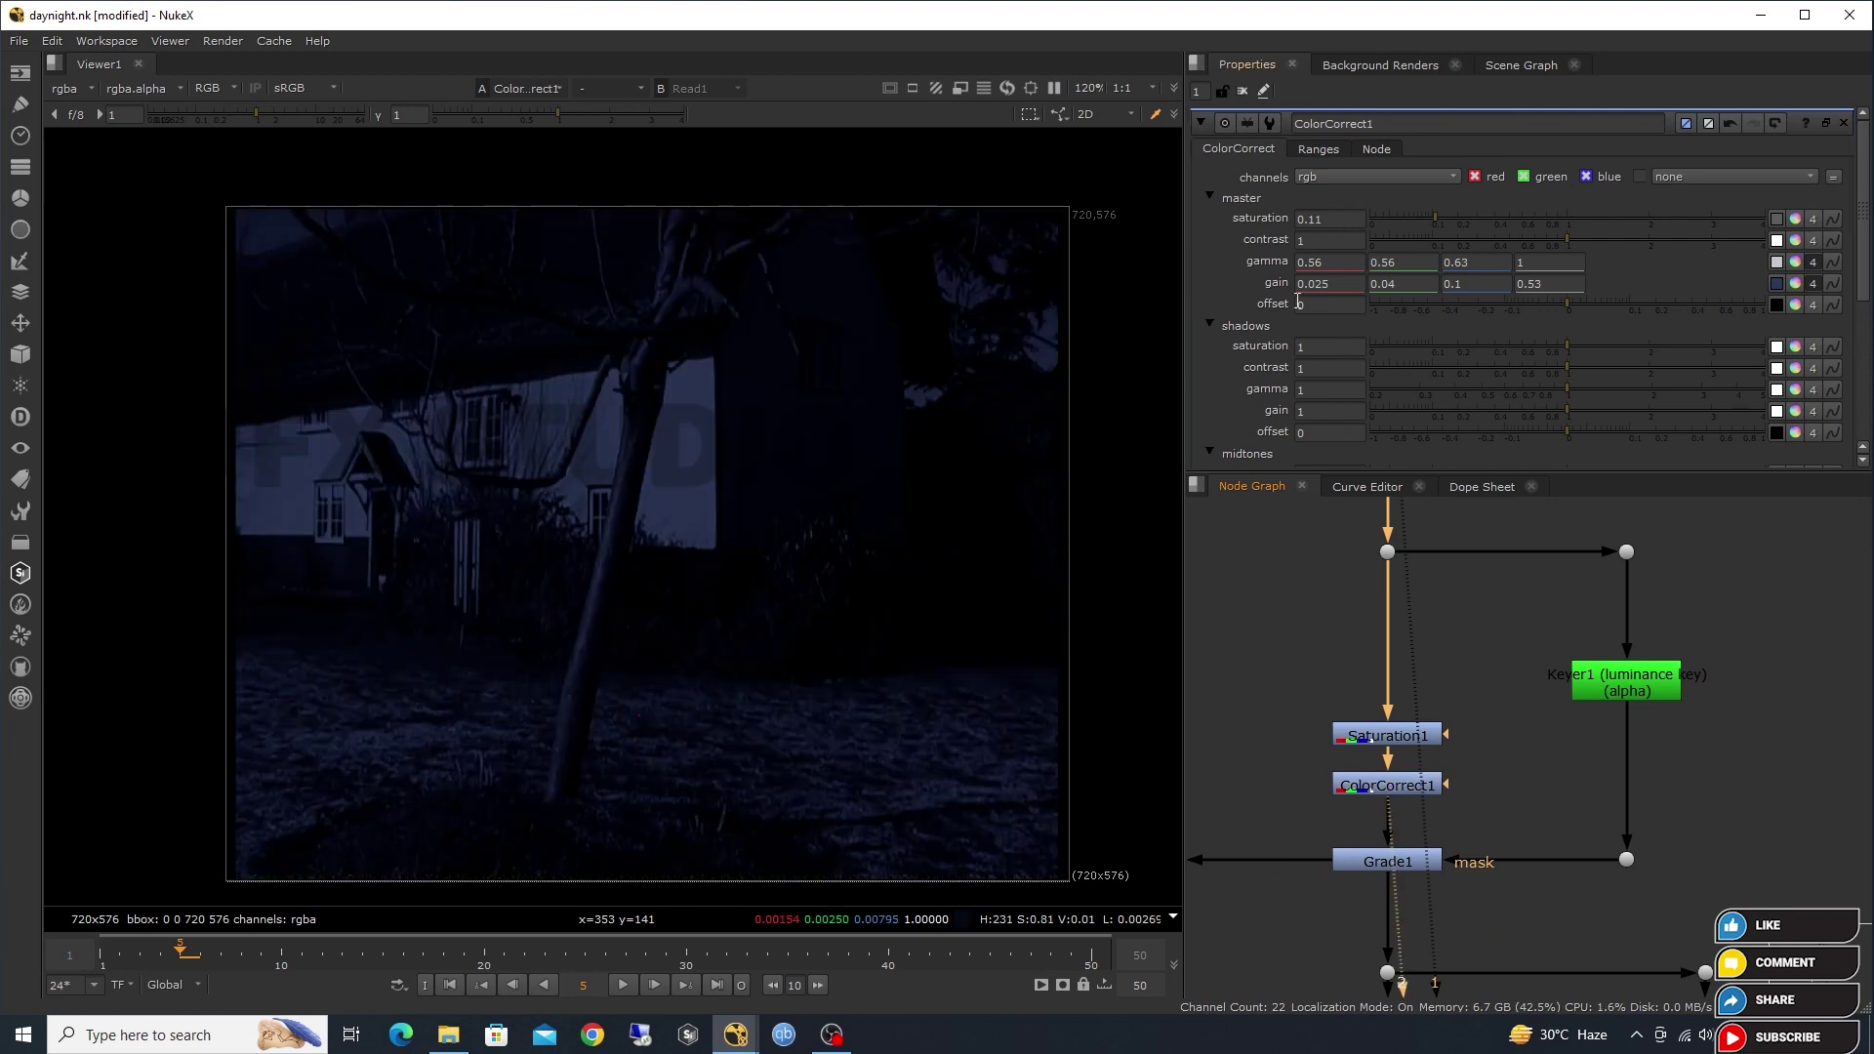
View the Keyer1 luminance key output.
{"action": "scroll", "coordinate": [1326, 712], "scroll_direction": "down", "scroll_amount": 2}
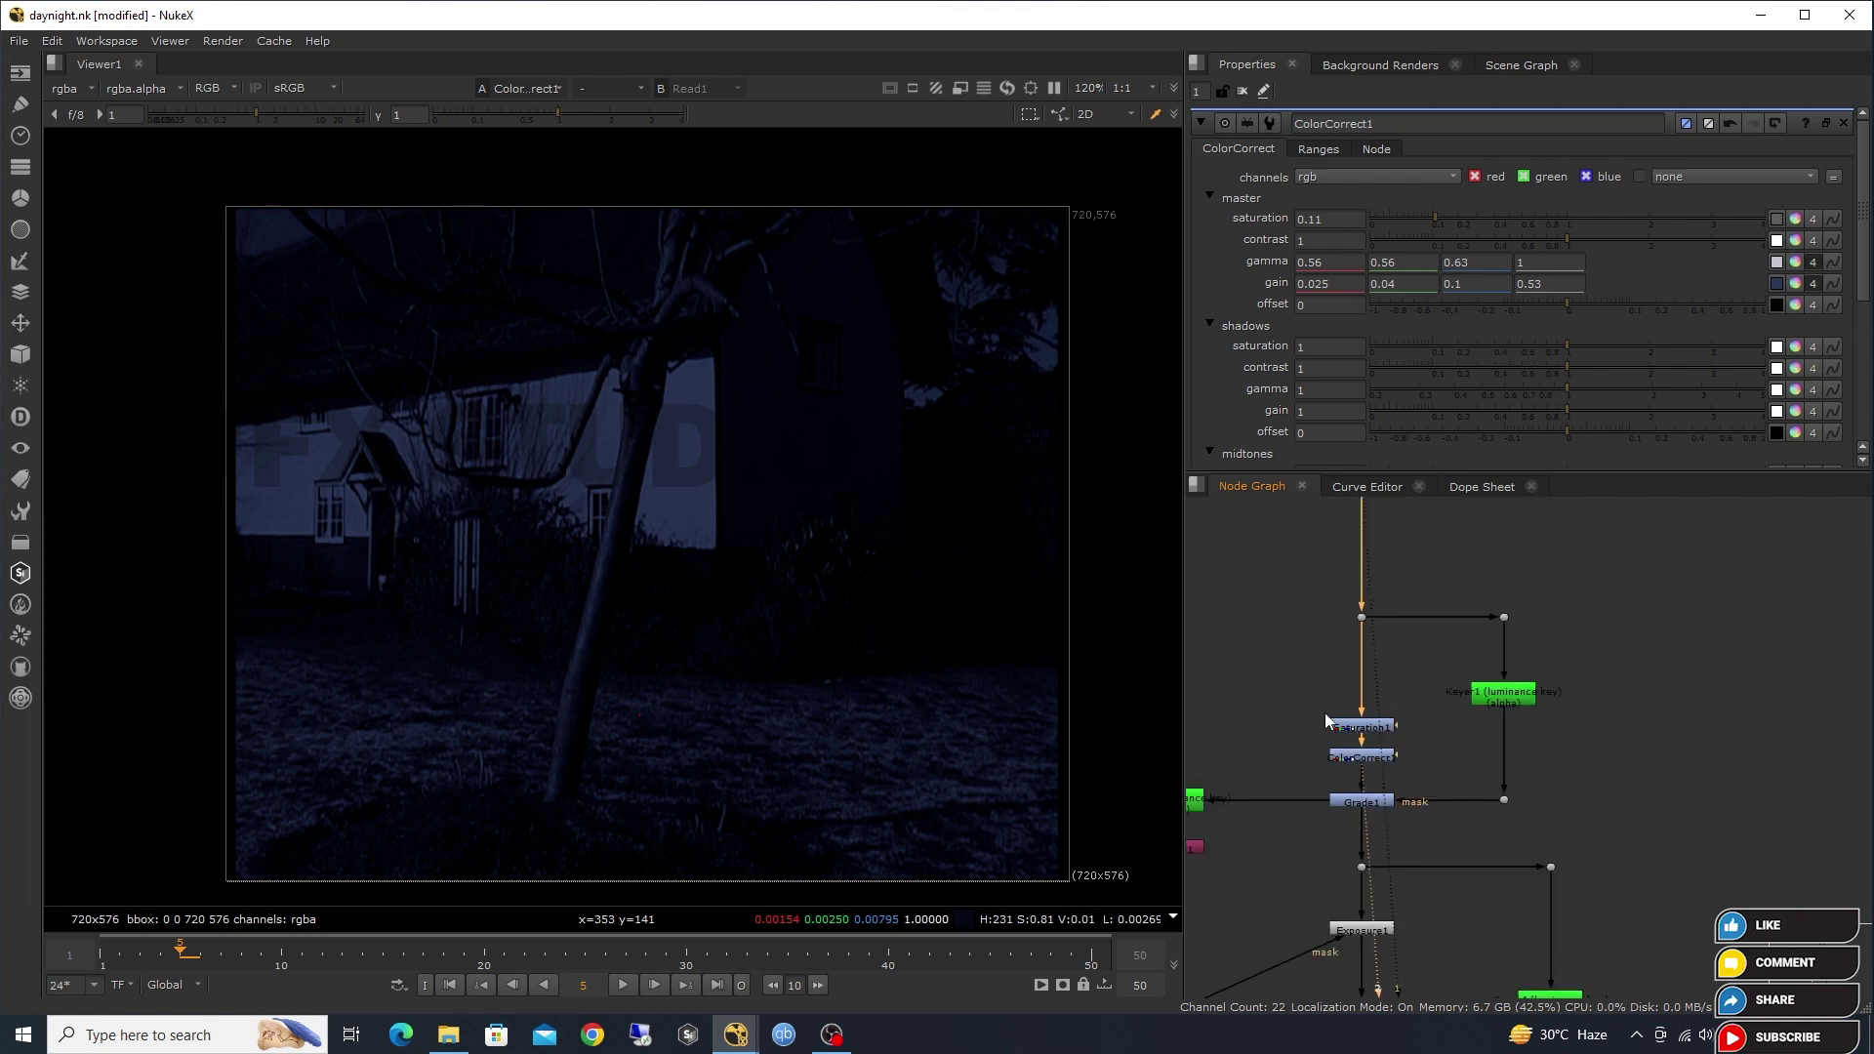
{"action": "scroll", "coordinate": [1310, 700], "scroll_direction": "down", "scroll_amount": 2}
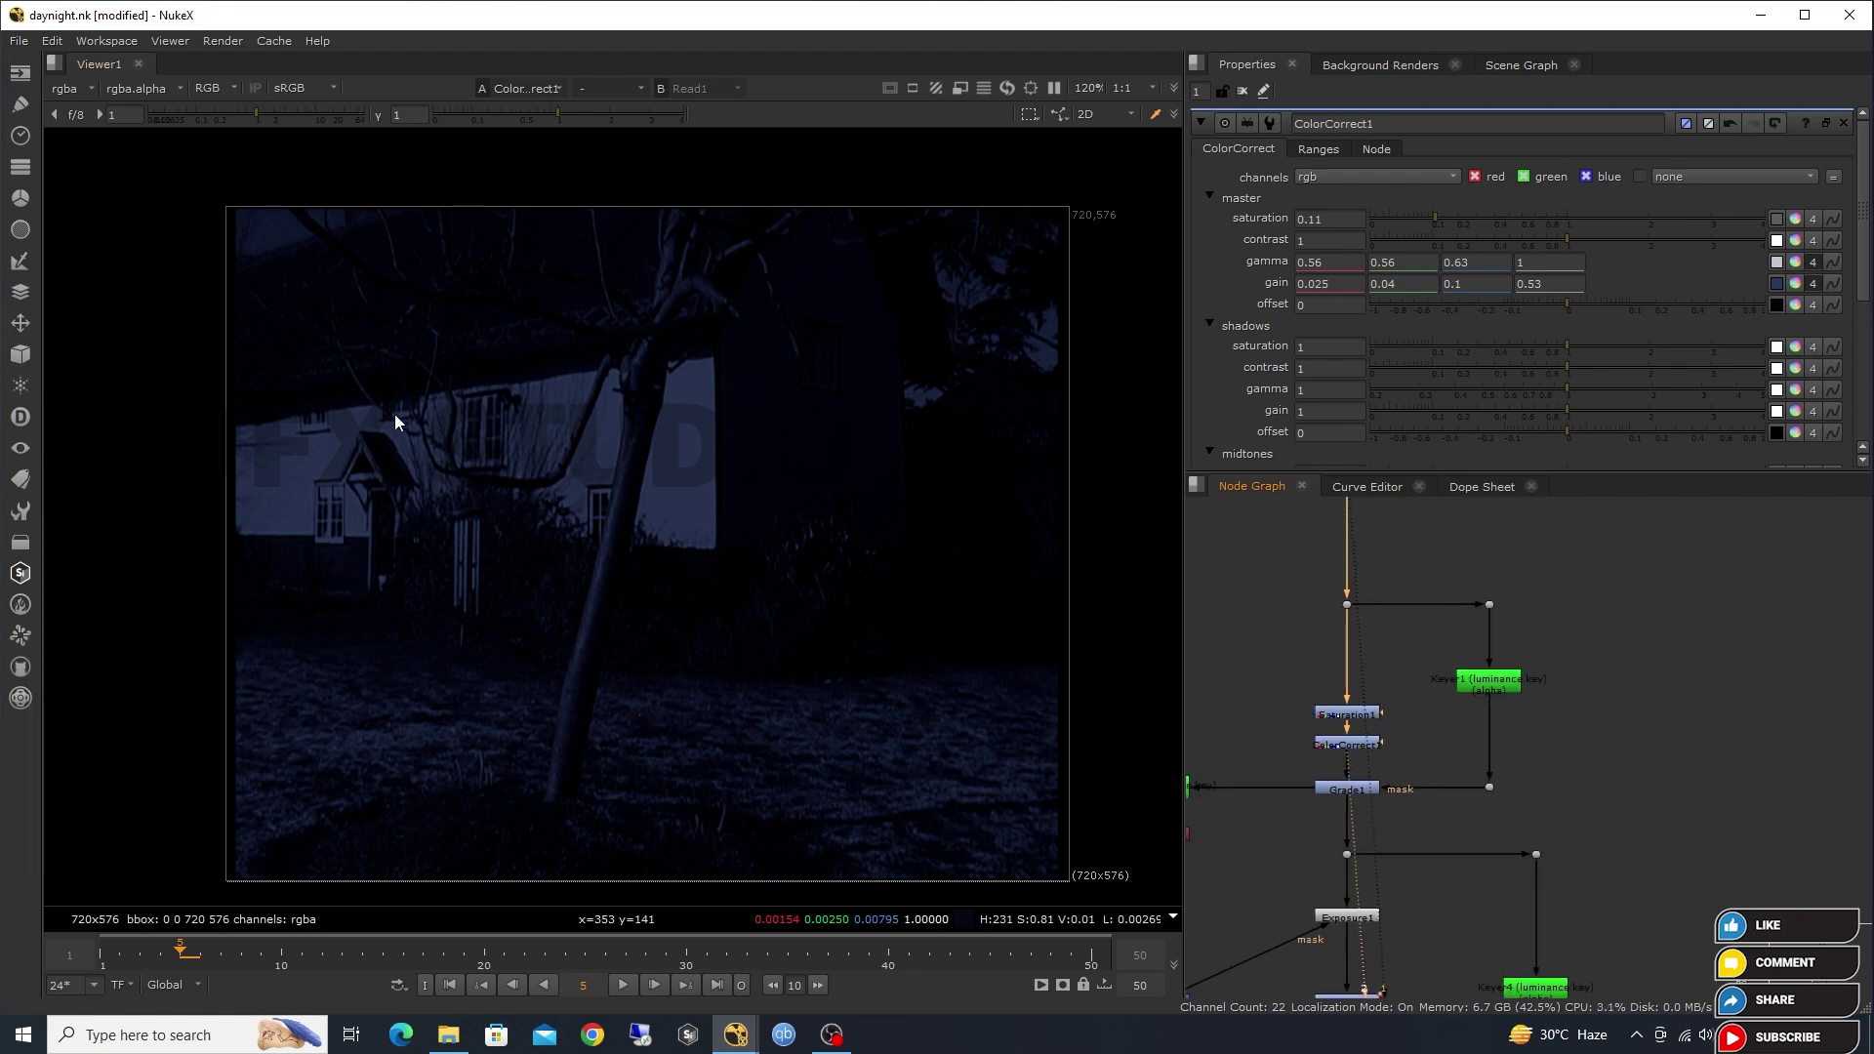
{"action": "left_click_drag", "start_coordinate": [767, 640], "coordinate": [938, 478]}
{"action": "key", "text": "1"}
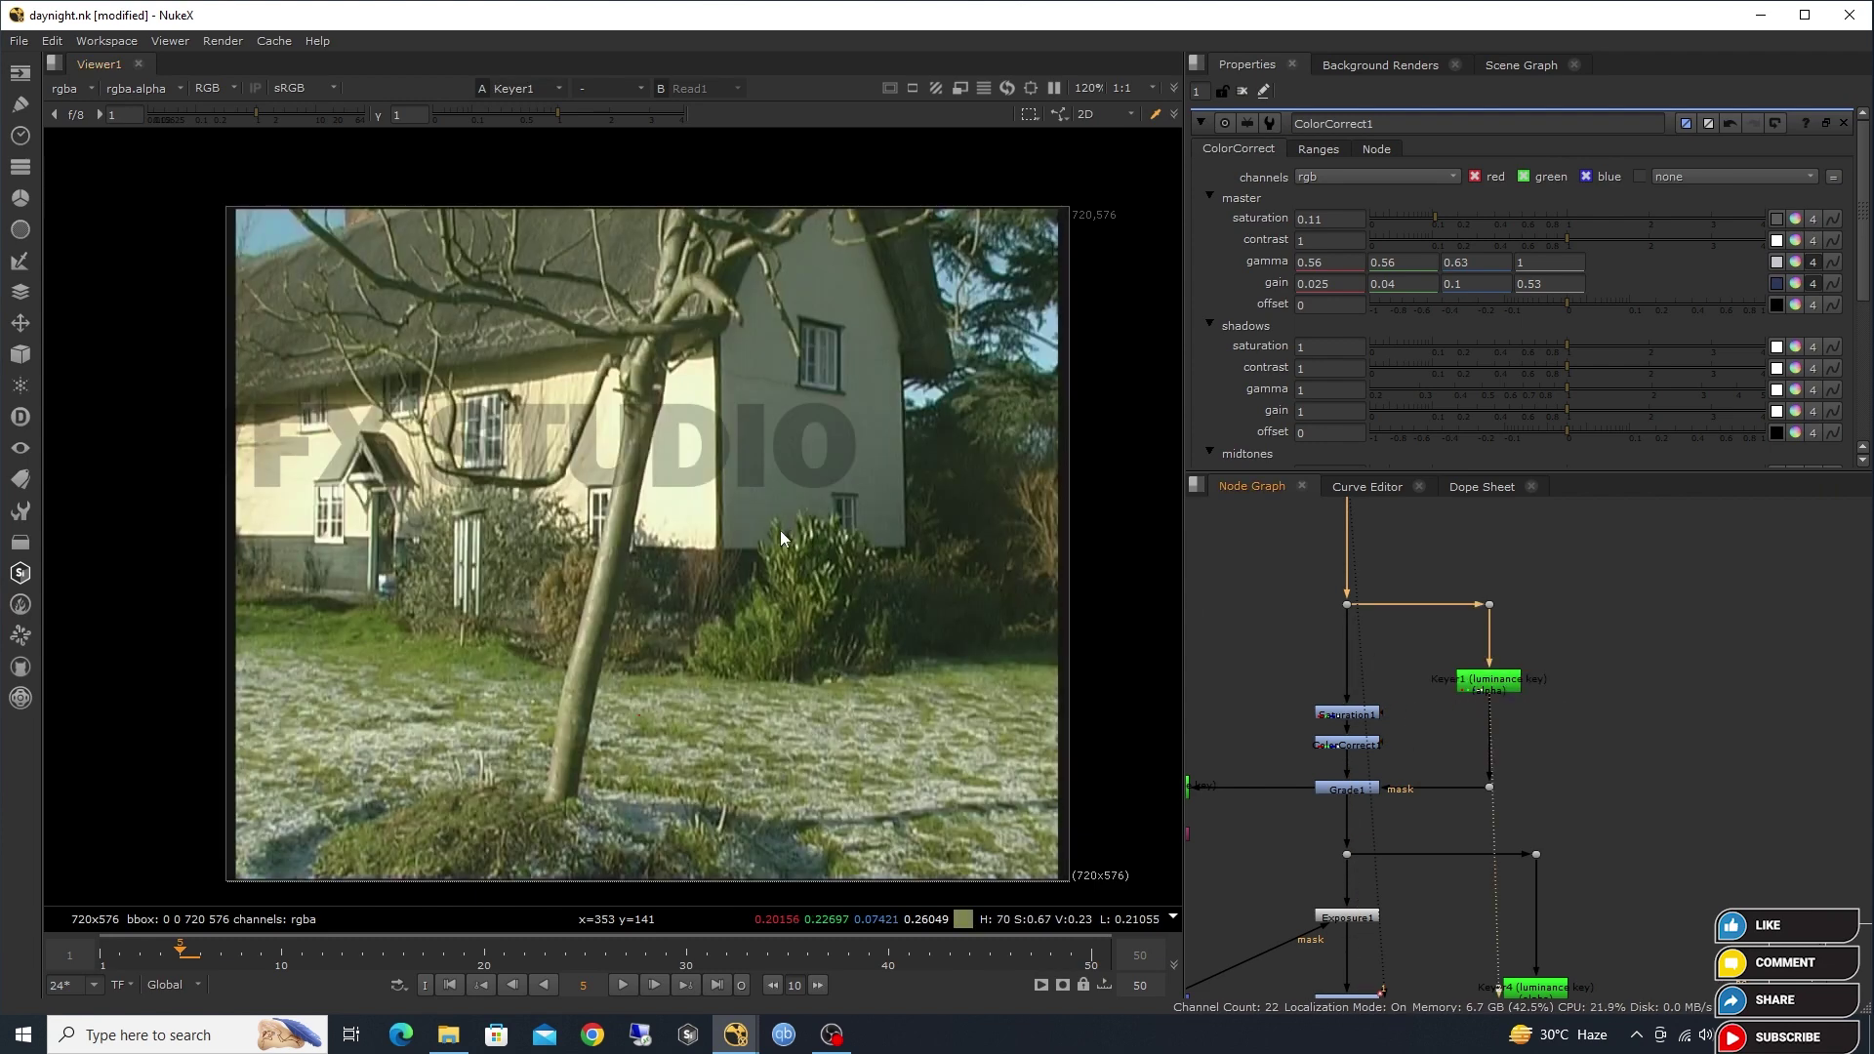
Check Keyer1's alpha matte, then show the Grade1 night result in the viewer.
{"action": "key", "text": "a"}
{"action": "key", "text": "a"}
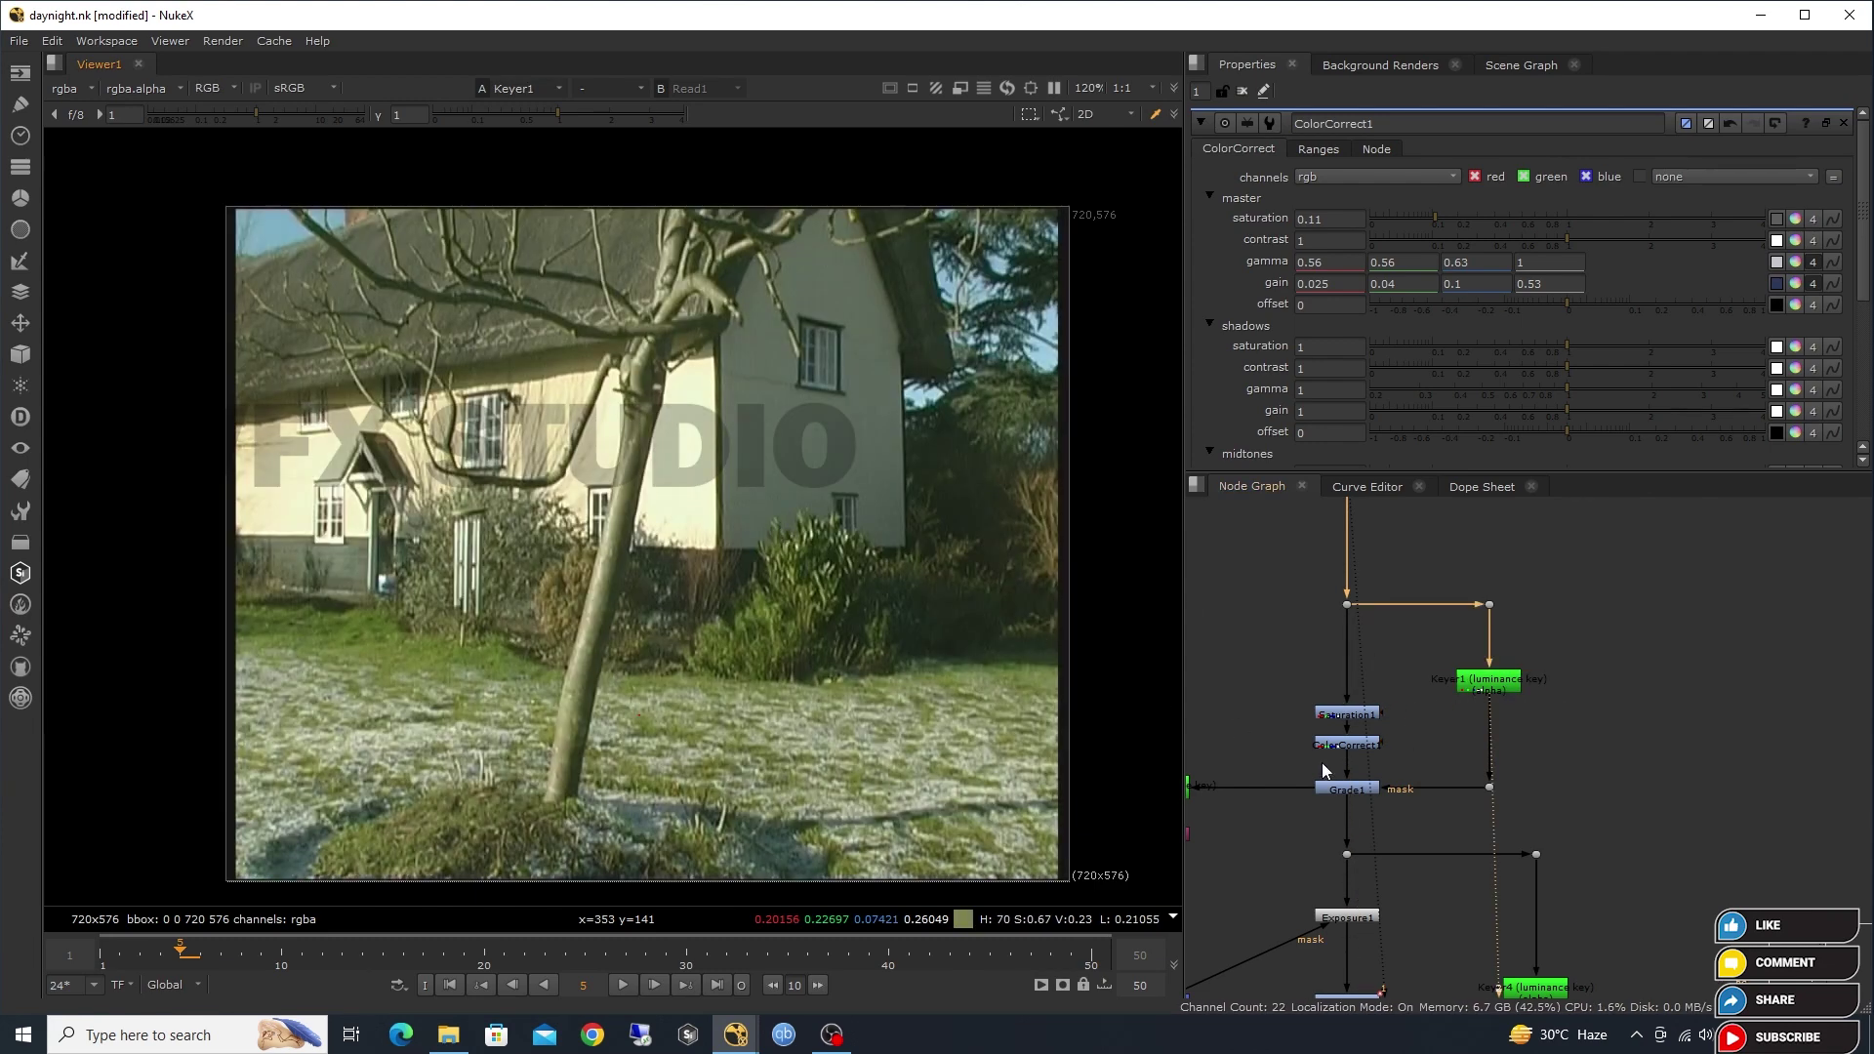
{"action": "scroll", "coordinate": [1337, 795], "scroll_direction": "up", "scroll_amount": 1}
{"action": "left_click", "coordinate": [1337, 789]}
{"action": "key", "text": "1"}
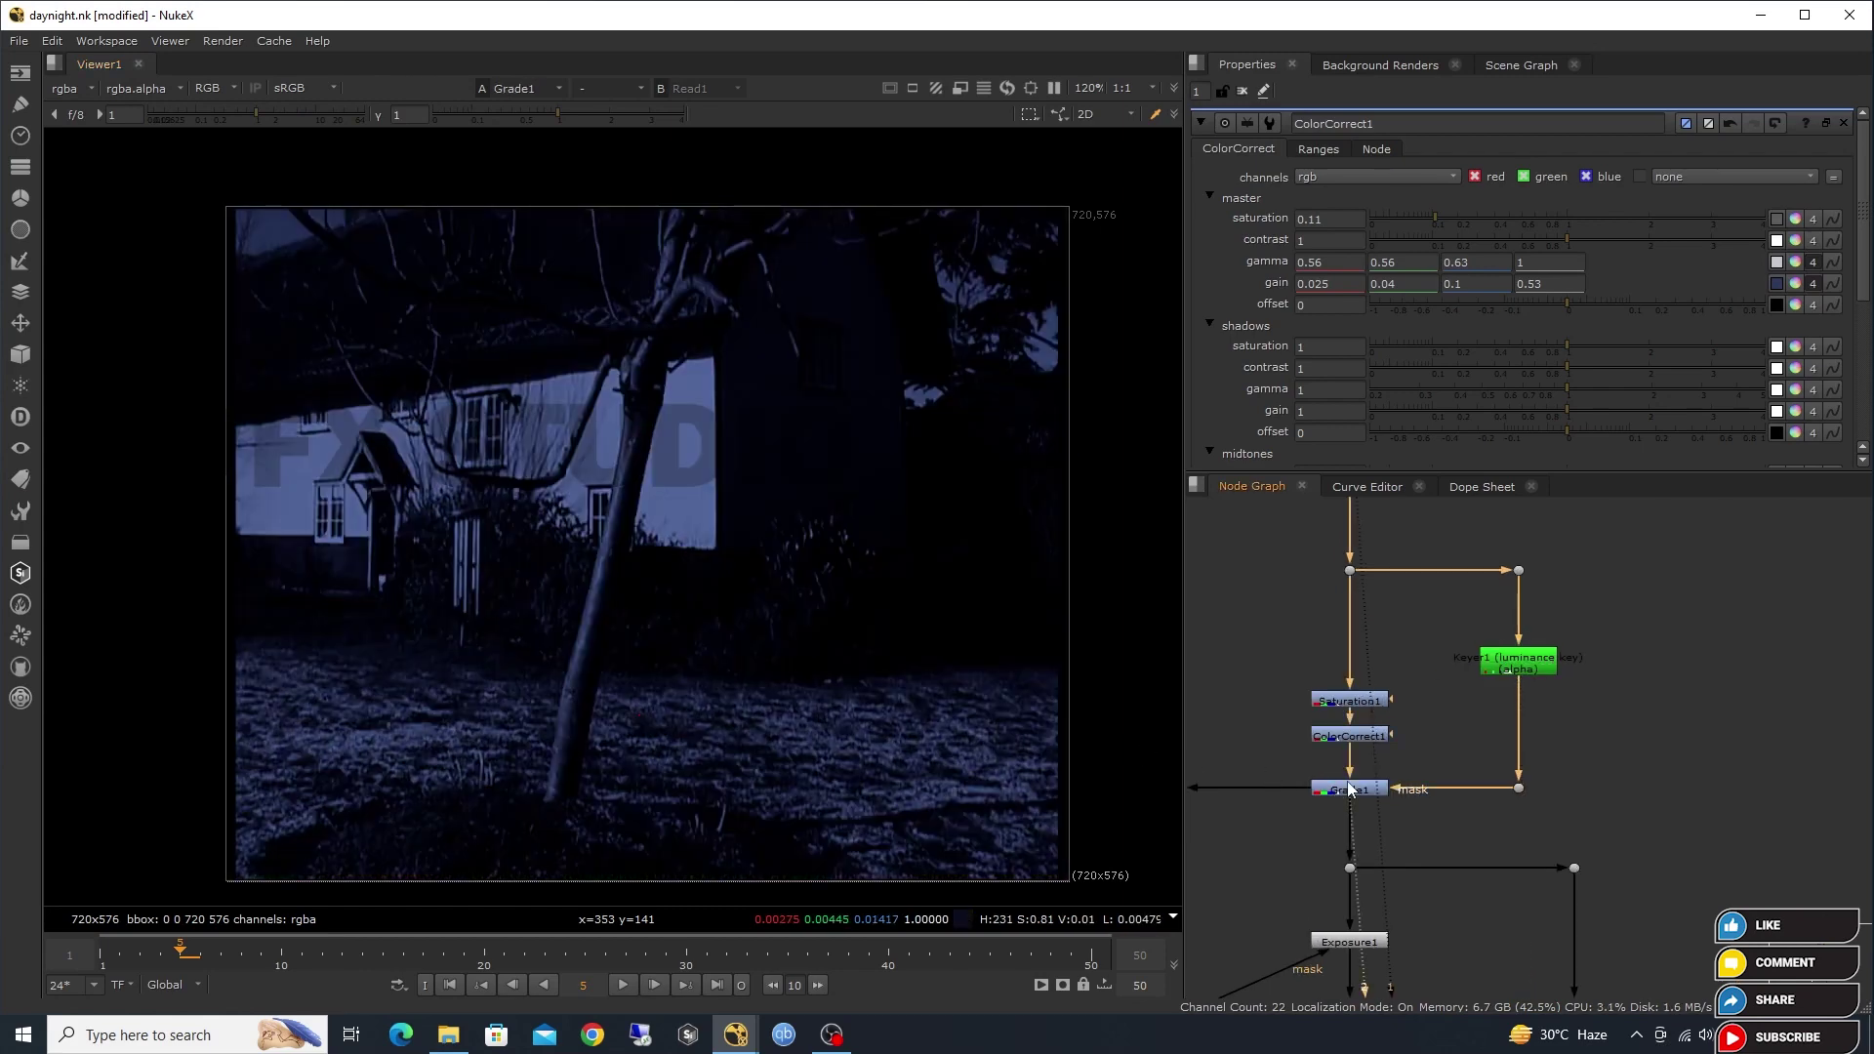
{"action": "left_click", "coordinate": [1347, 792]}
Disable and re-enable Saturation1, ColorCorrect1 and Grade1 to compare each against the daytime plate.
{"action": "left_click_drag", "start_coordinate": [1305, 695], "coordinate": [1401, 810]}
{"action": "key", "text": "d"}
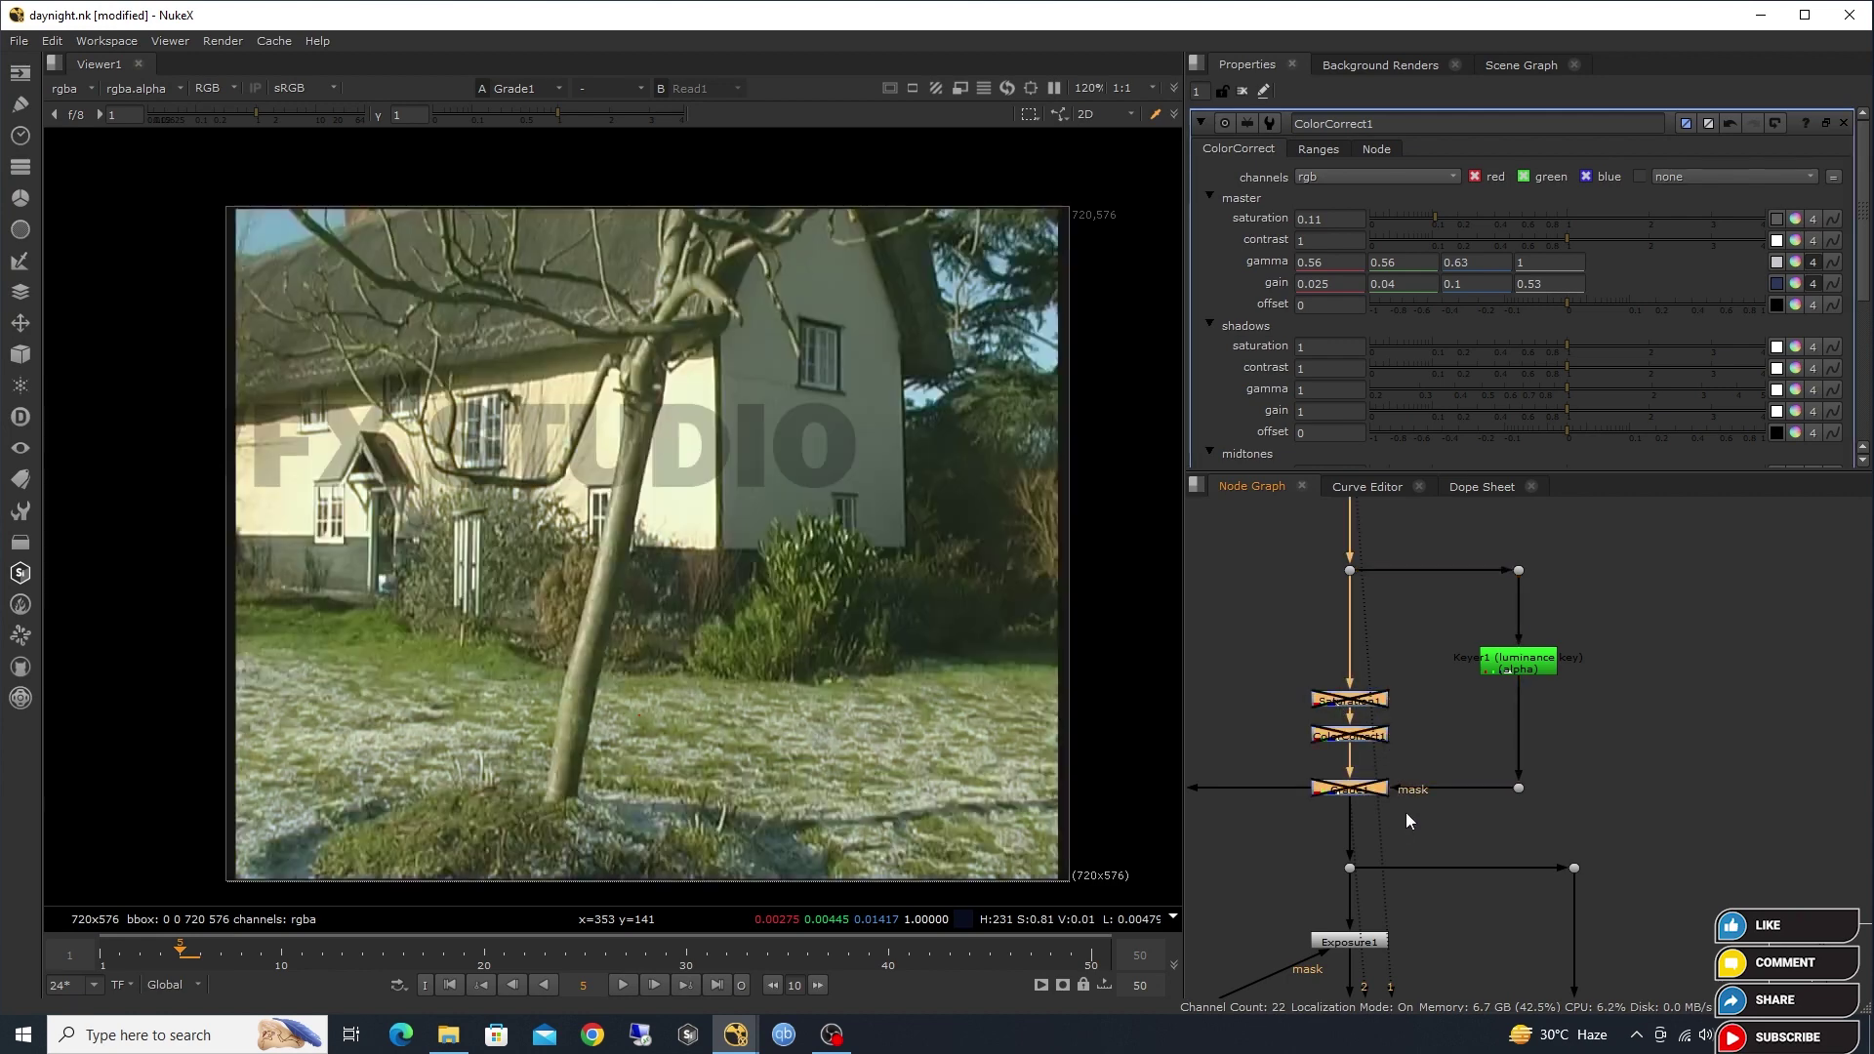
{"action": "key", "text": "d"}
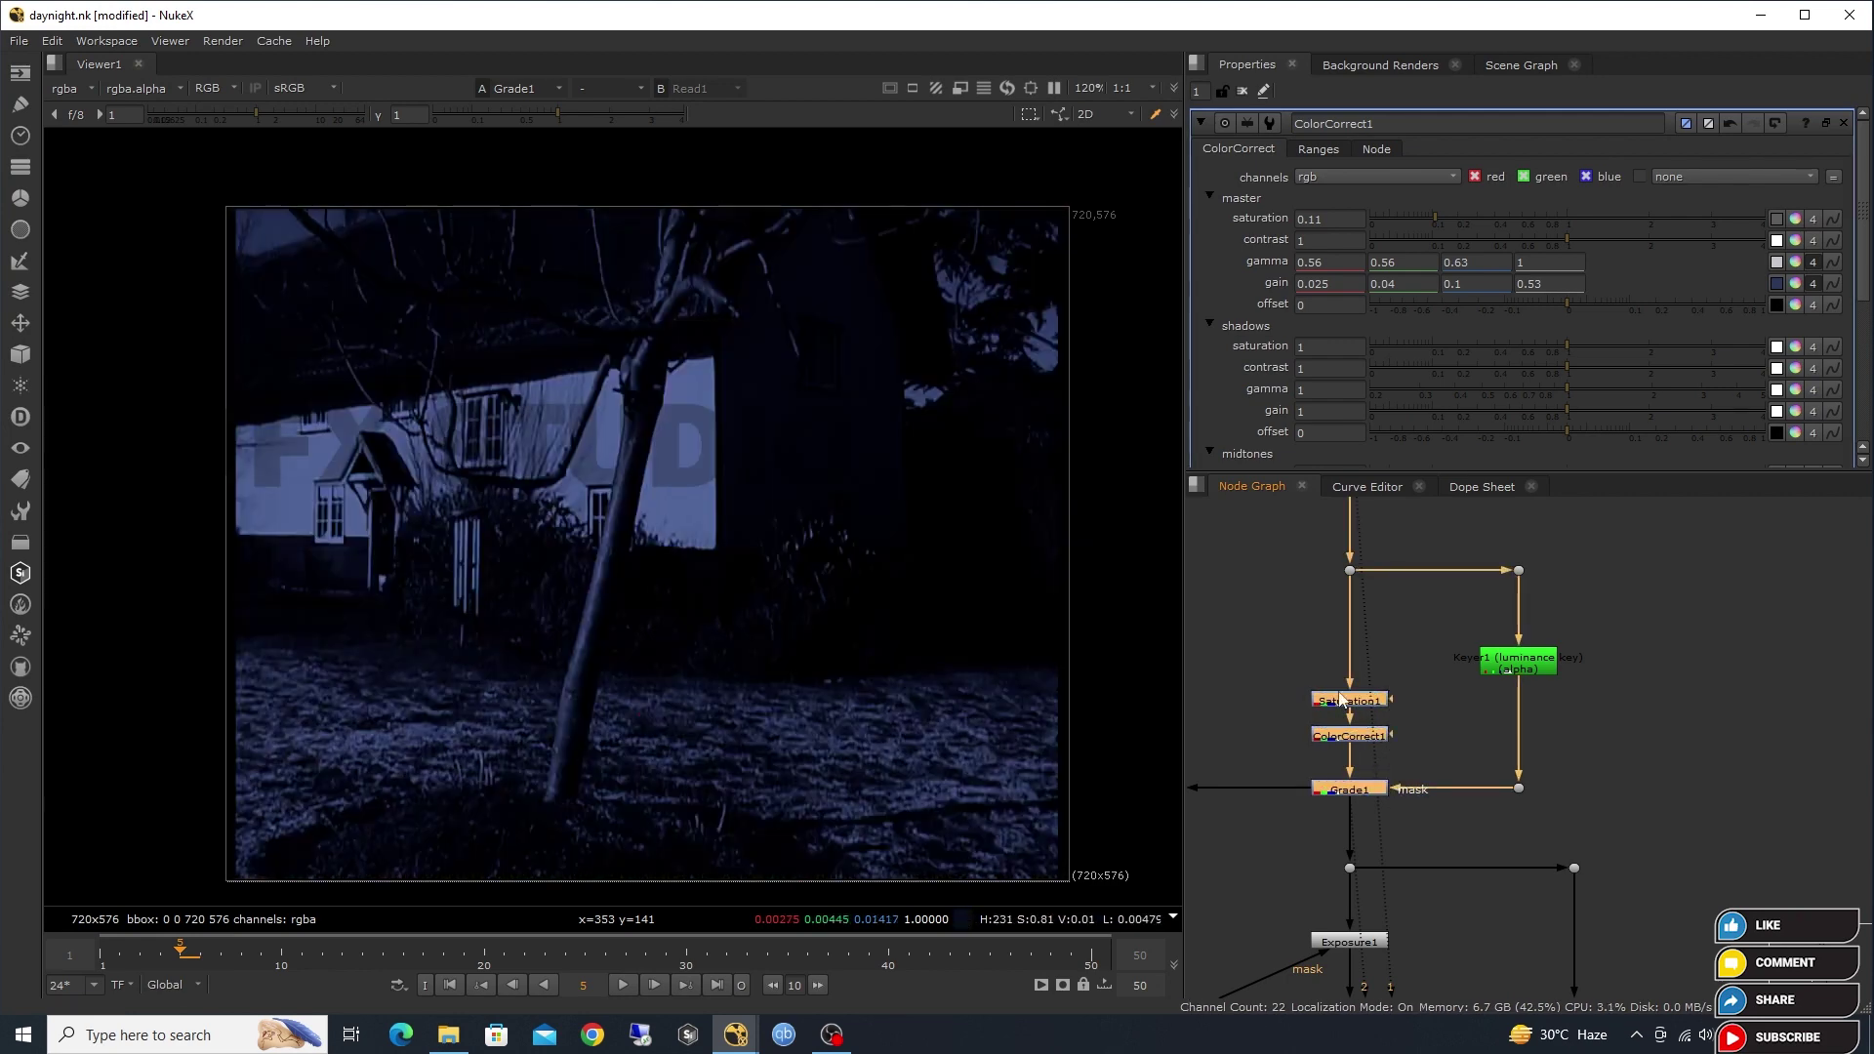
{"action": "left_click", "coordinate": [1340, 701]}
{"action": "key", "text": "d"}
{"action": "key", "text": "d"}
{"action": "left_click", "coordinate": [1343, 736]}
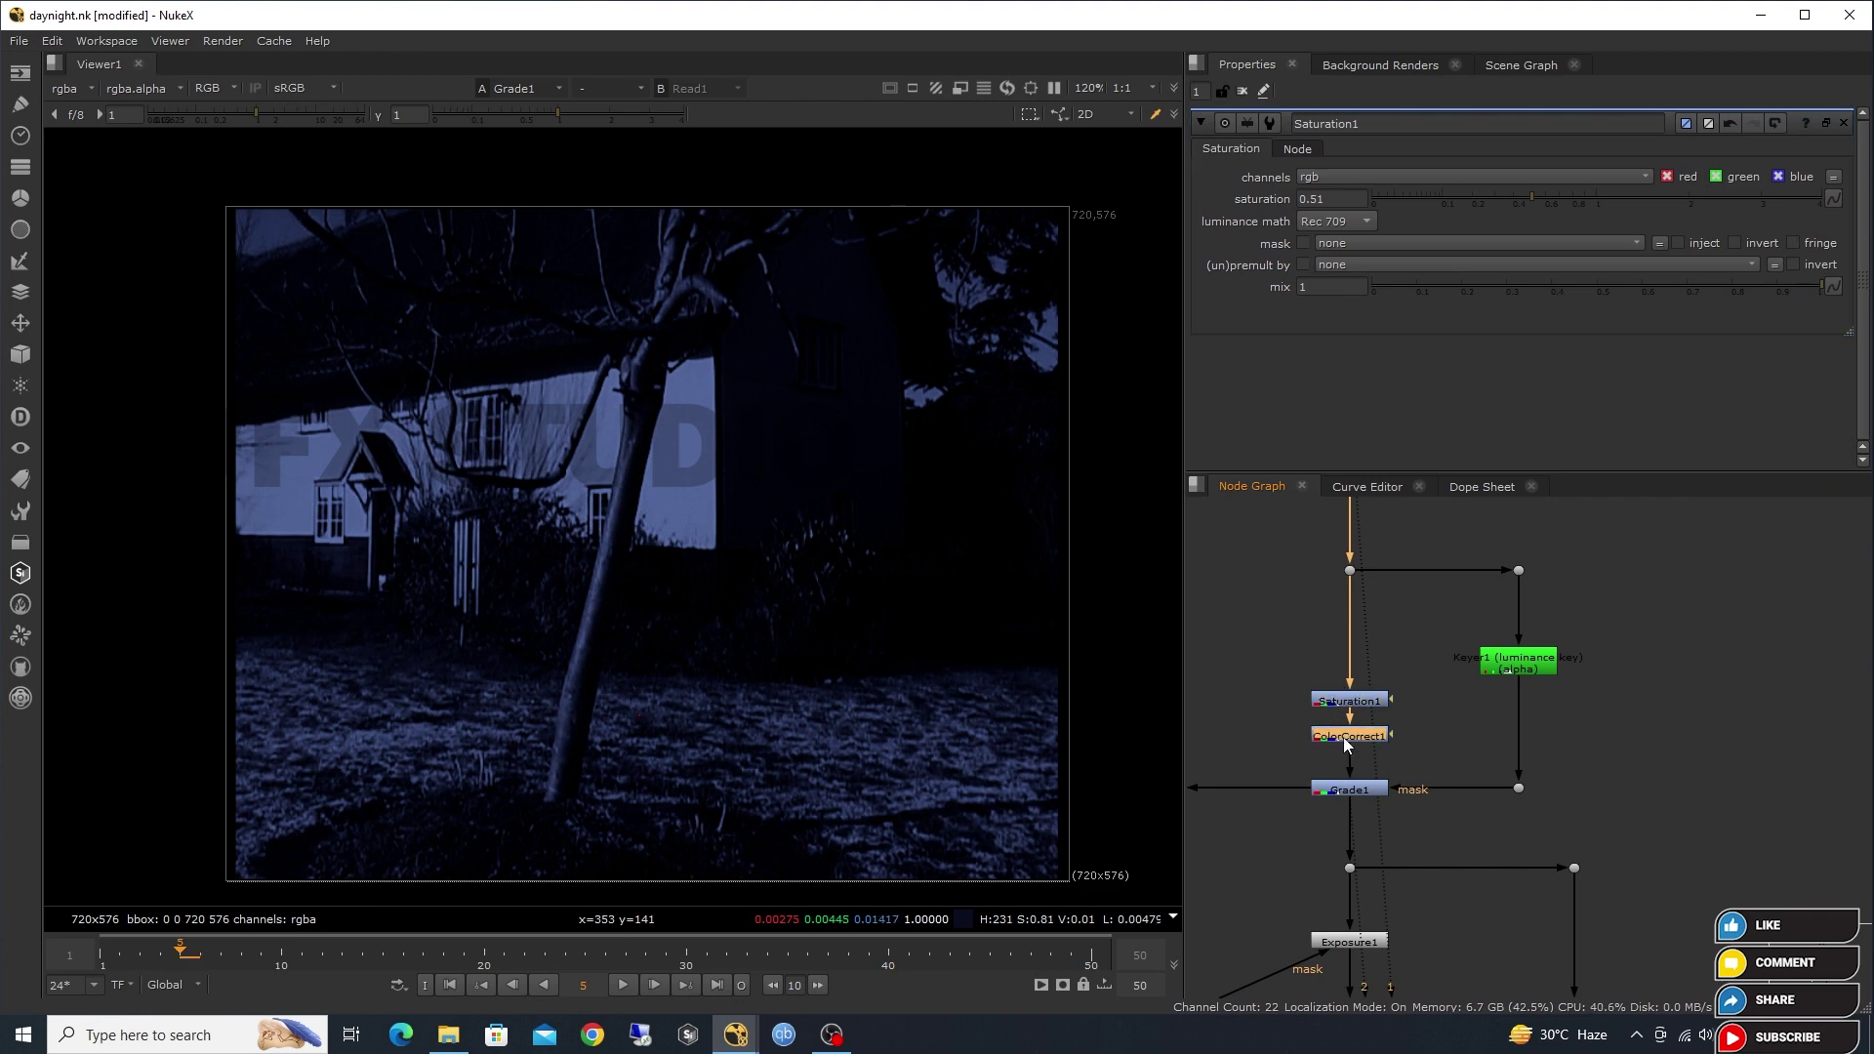
{"action": "key", "text": "d"}
{"action": "key", "text": "d"}
{"action": "left_click", "coordinate": [1350, 782]}
{"action": "key", "text": "d"}
{"action": "key", "text": "d"}
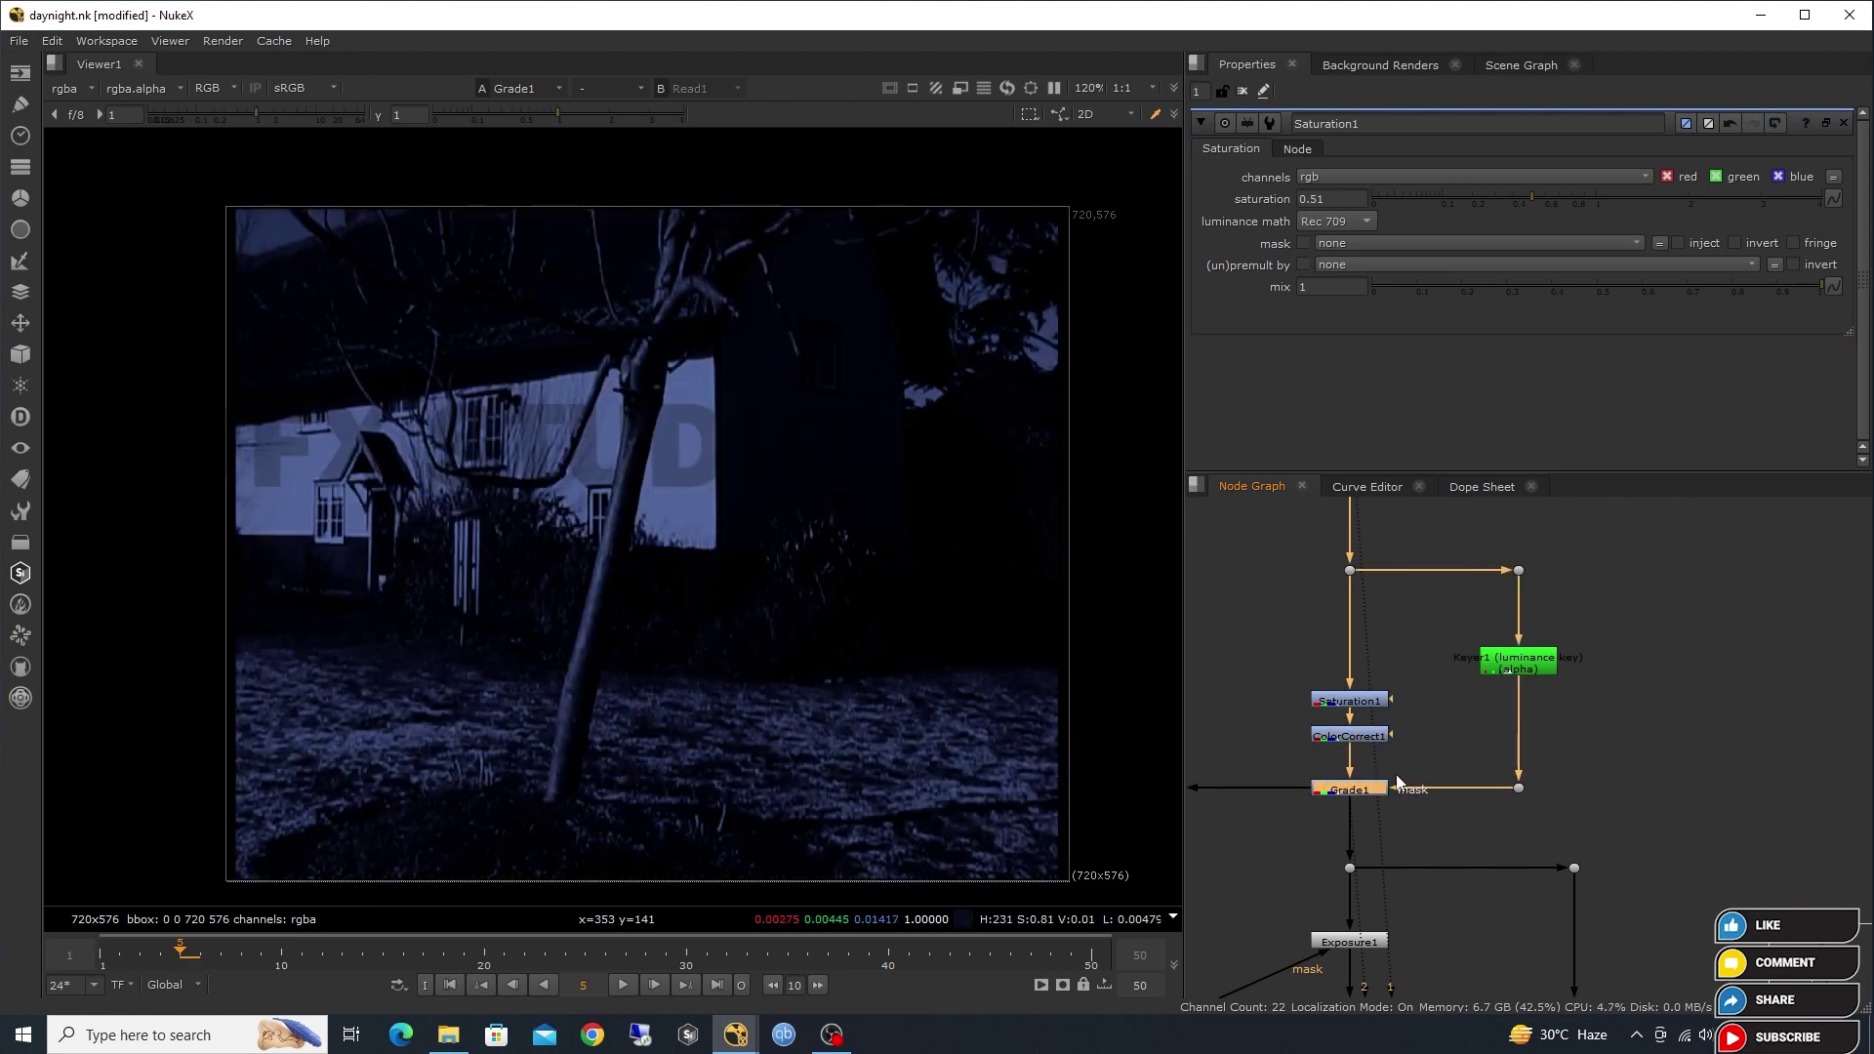
Open the ColorCorrect1, Grade1 and Keyer3 settings, showing Keyer3's 0.0053–0.138 luminance range.
{"action": "scroll", "coordinate": [1401, 760], "scroll_direction": "up", "scroll_amount": 2}
{"action": "mouse_move", "coordinate": [1402, 759]}
{"action": "left_mouse_down"}
{"action": "mouse_move", "coordinate": [1461, 722]}
{"action": "mouse_move", "coordinate": [1587, 734]}
{"action": "left_mouse_up"}
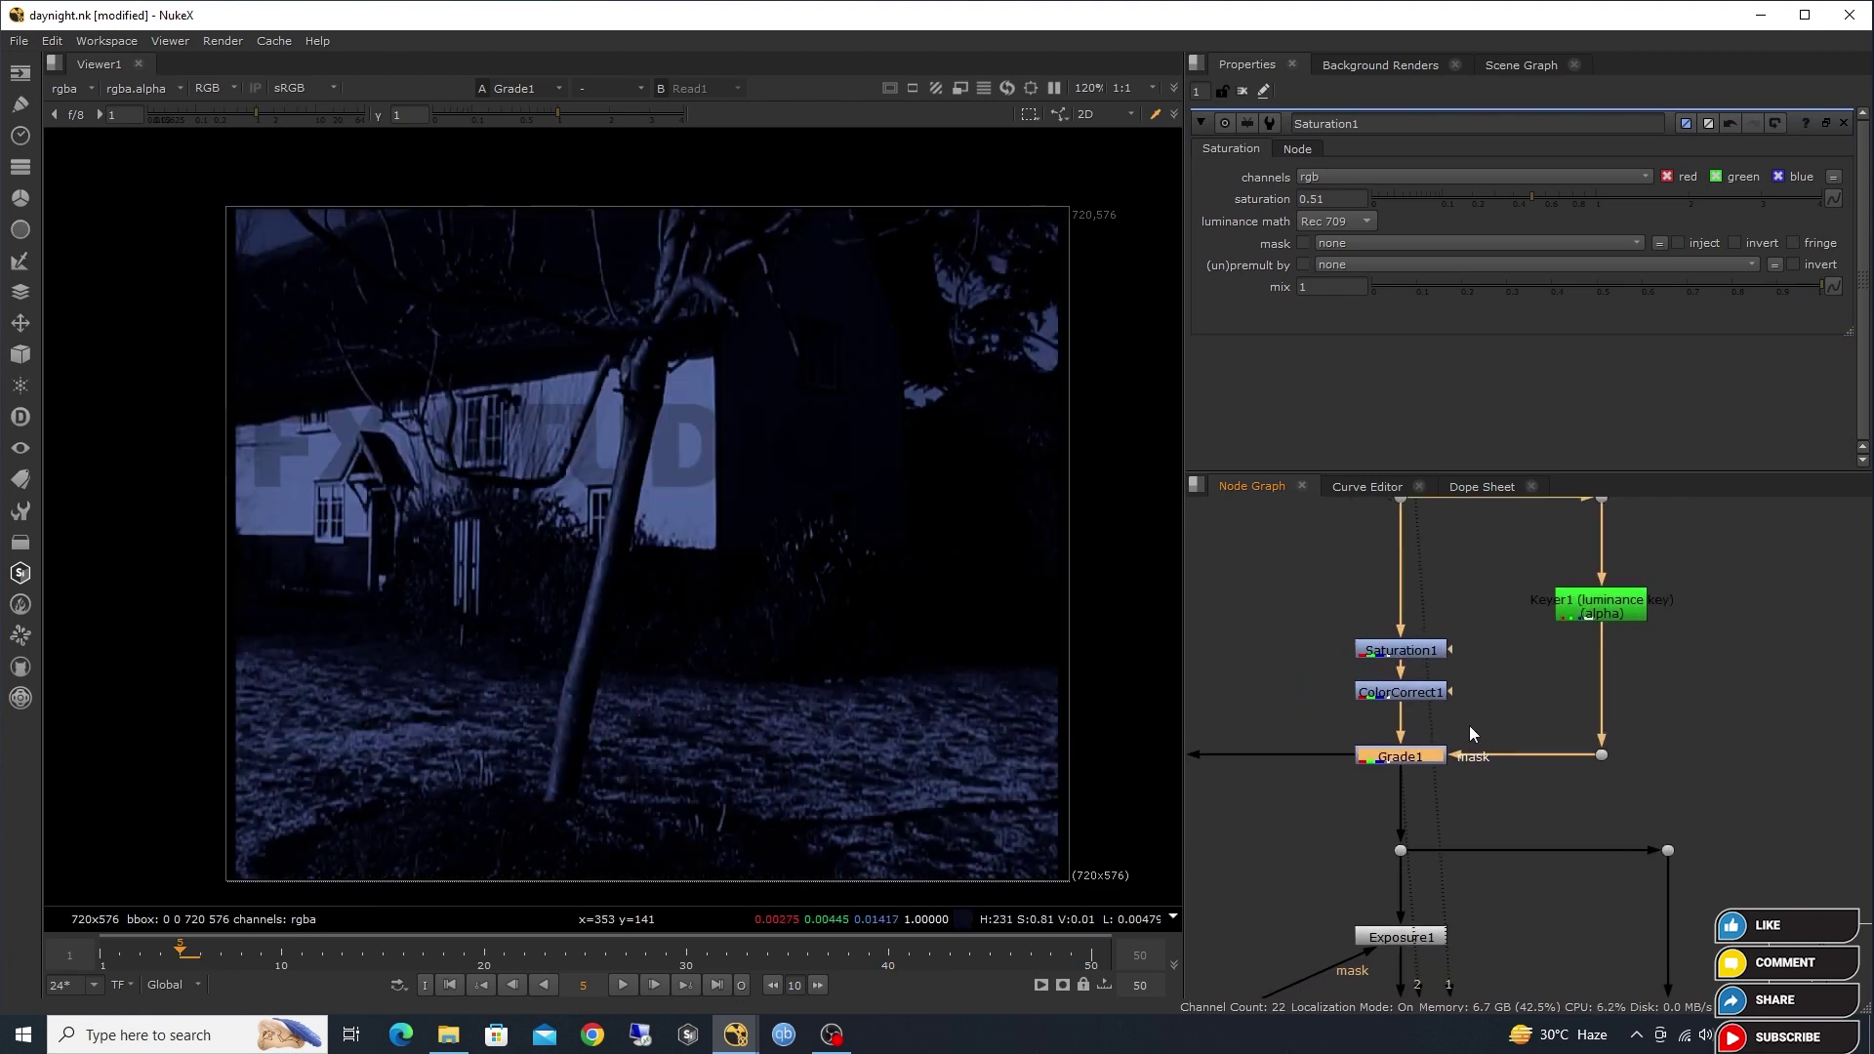
{"action": "left_click", "coordinate": [1521, 659]}
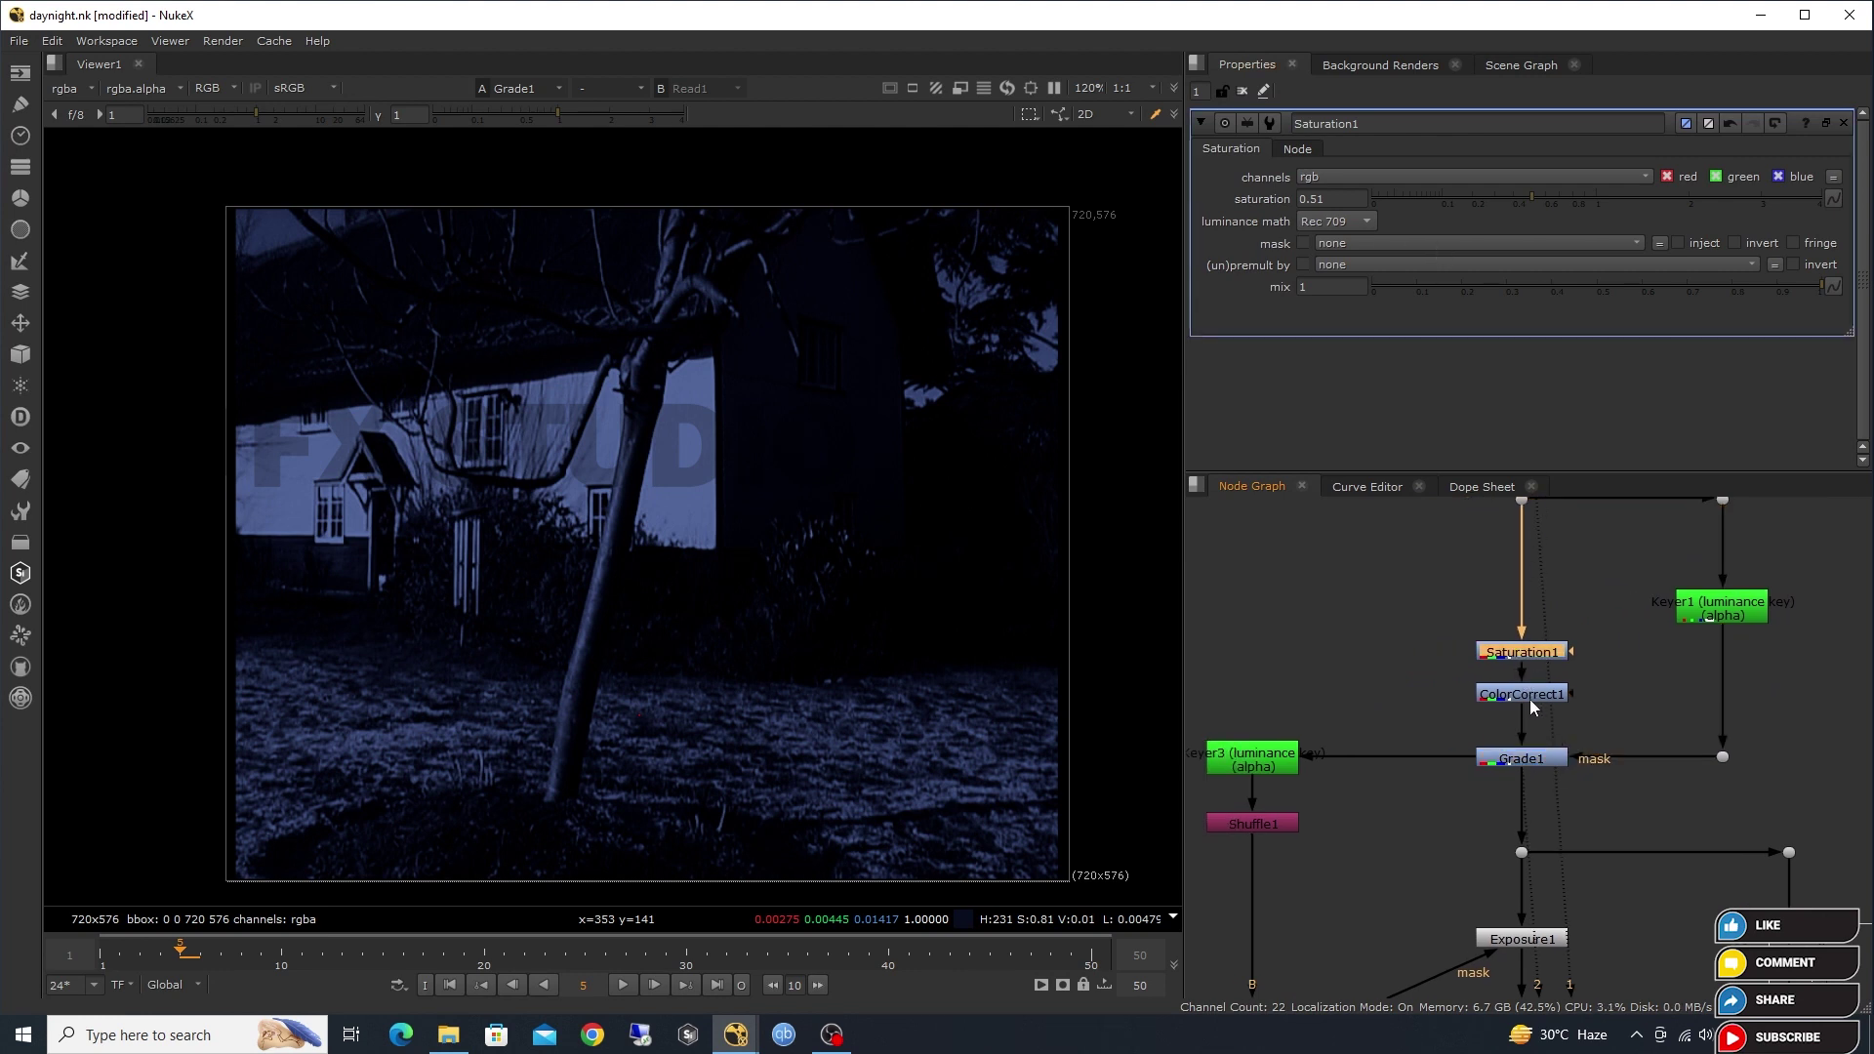
{"action": "double_click", "coordinate": [1528, 697]}
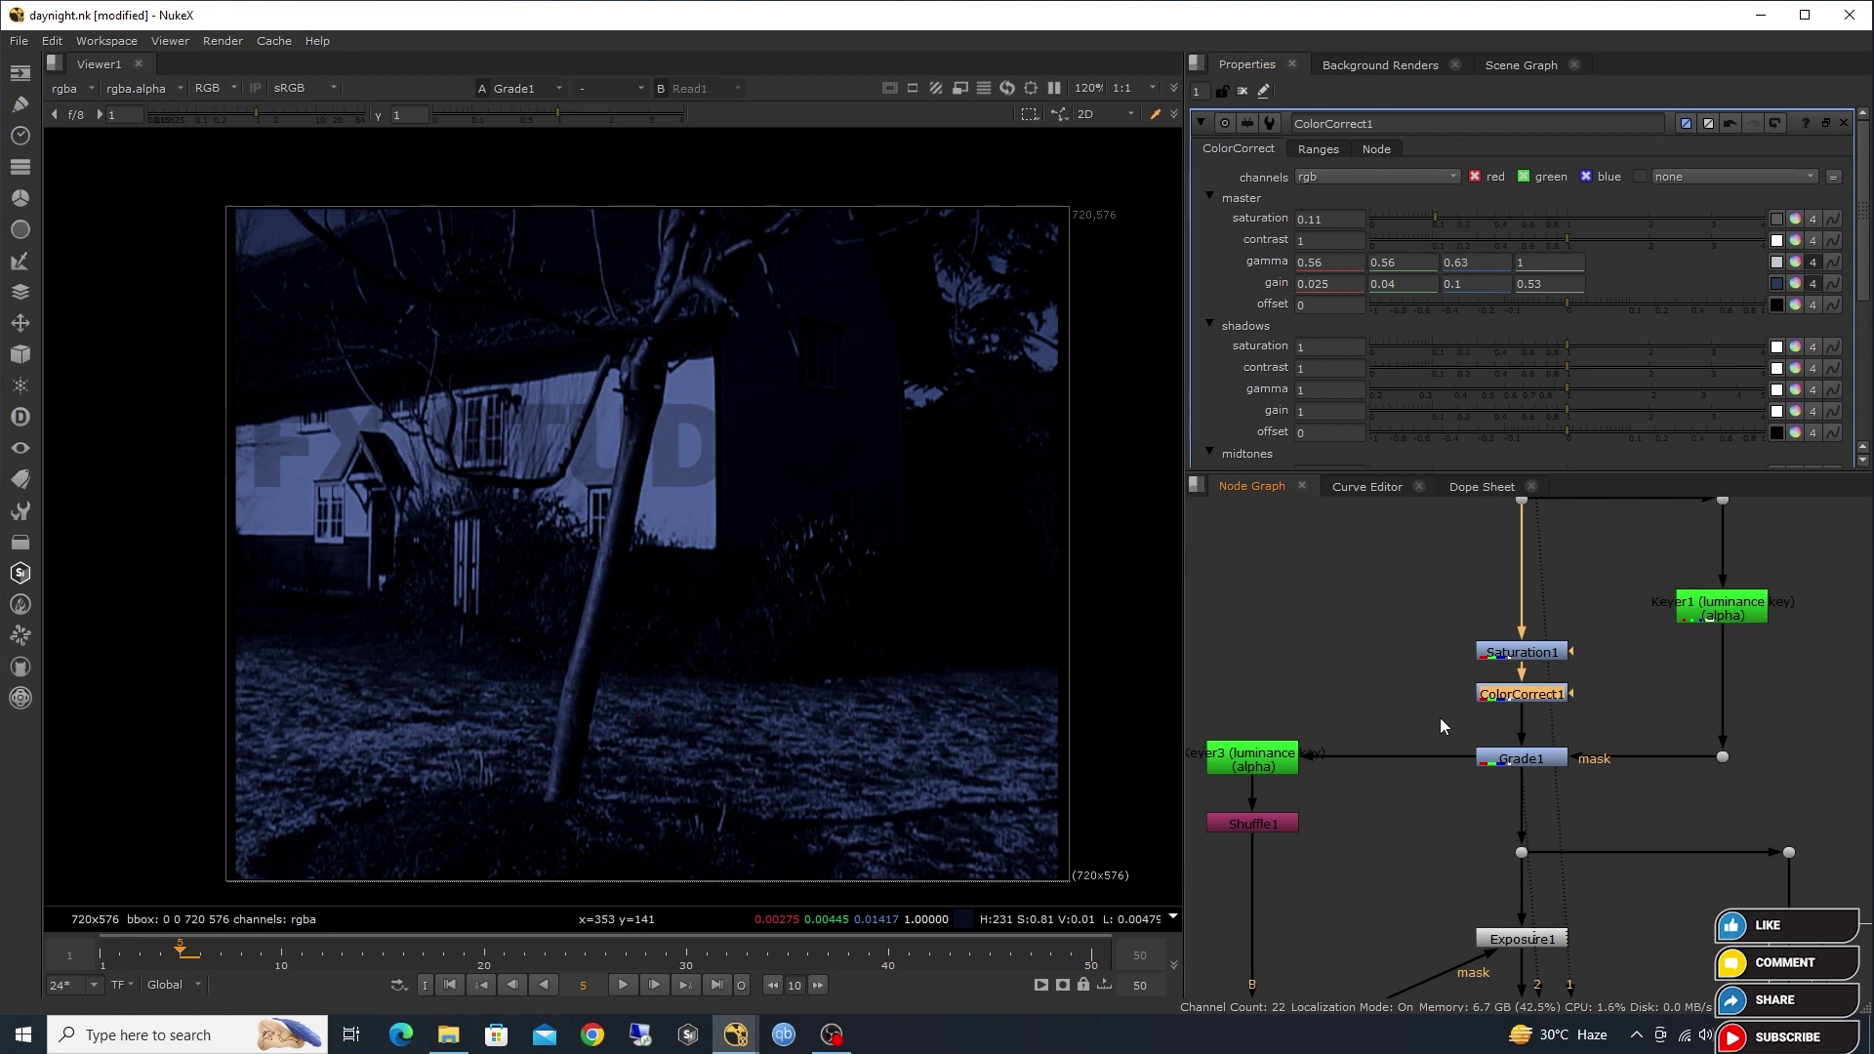
{"action": "left_click_drag", "start_coordinate": [1439, 724], "coordinate": [1445, 666]}
{"action": "double_click", "coordinate": [1527, 703]}
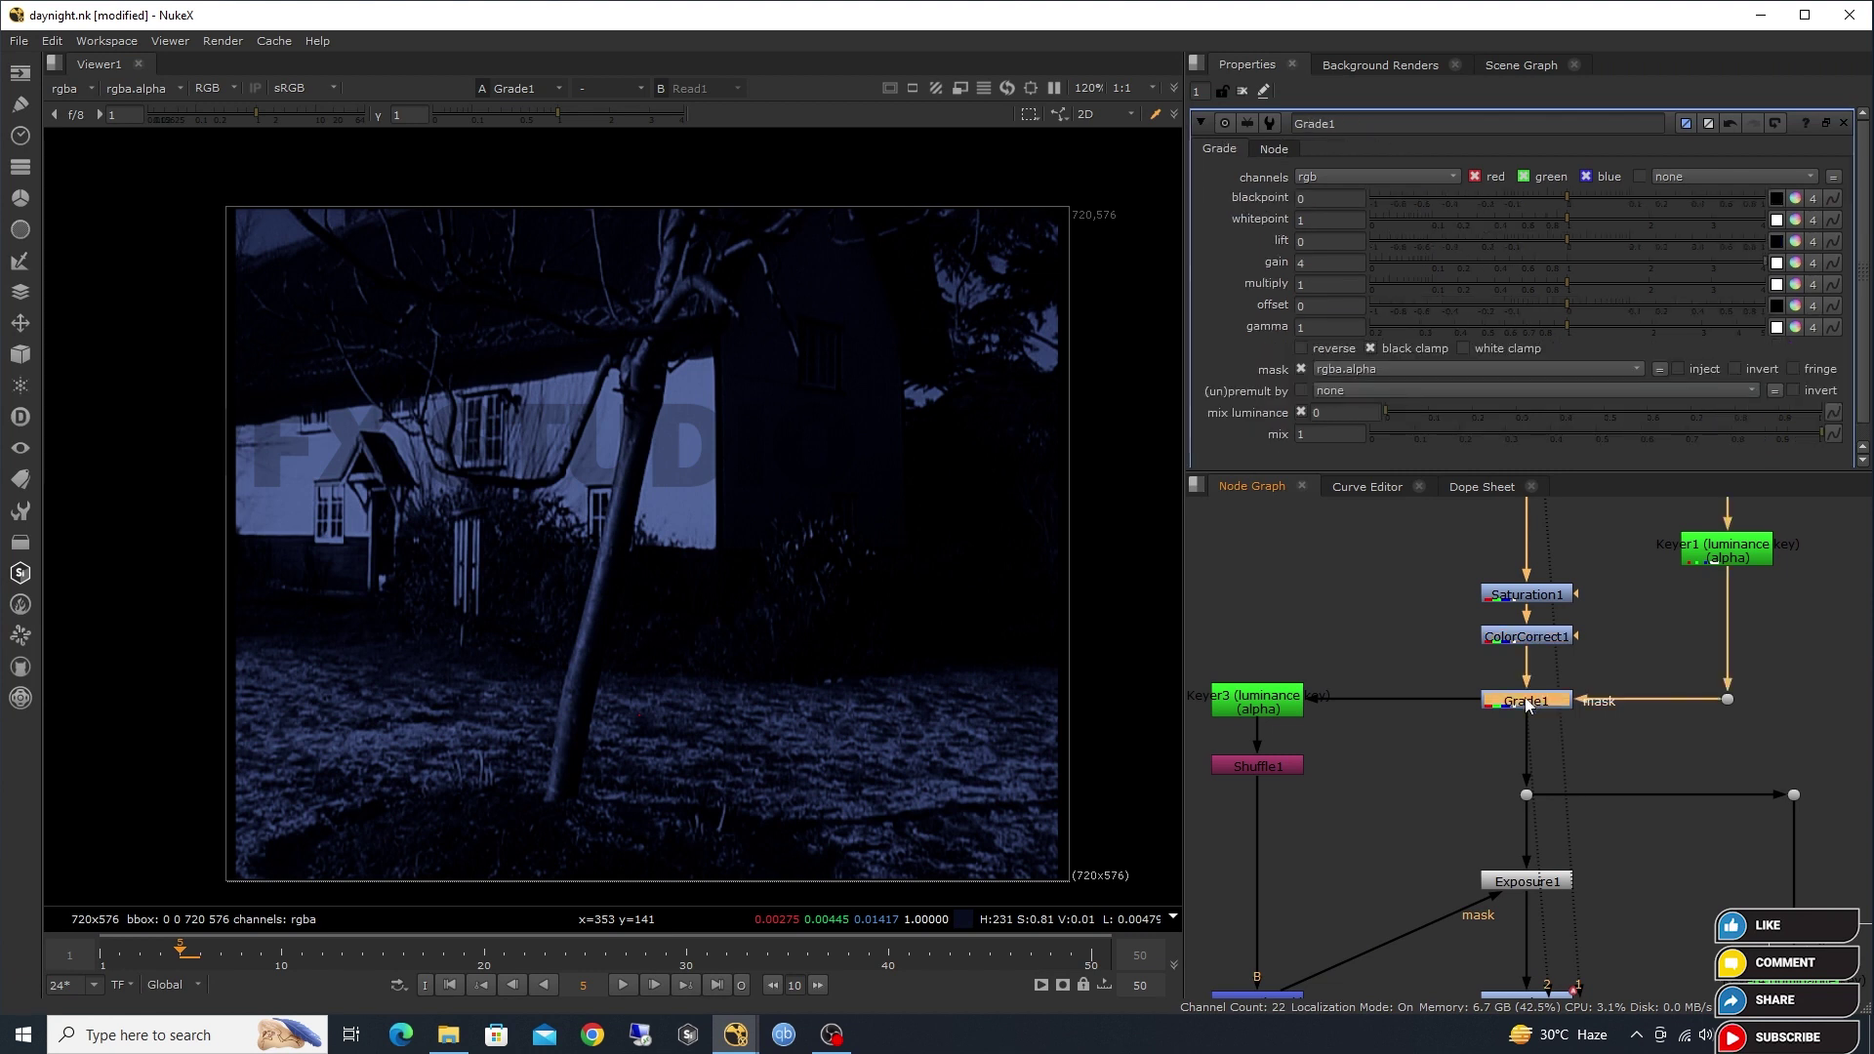
{"action": "double_click", "coordinate": [1261, 704]}
{"action": "scroll", "coordinate": [1316, 689], "scroll_direction": "down", "scroll_amount": 3}
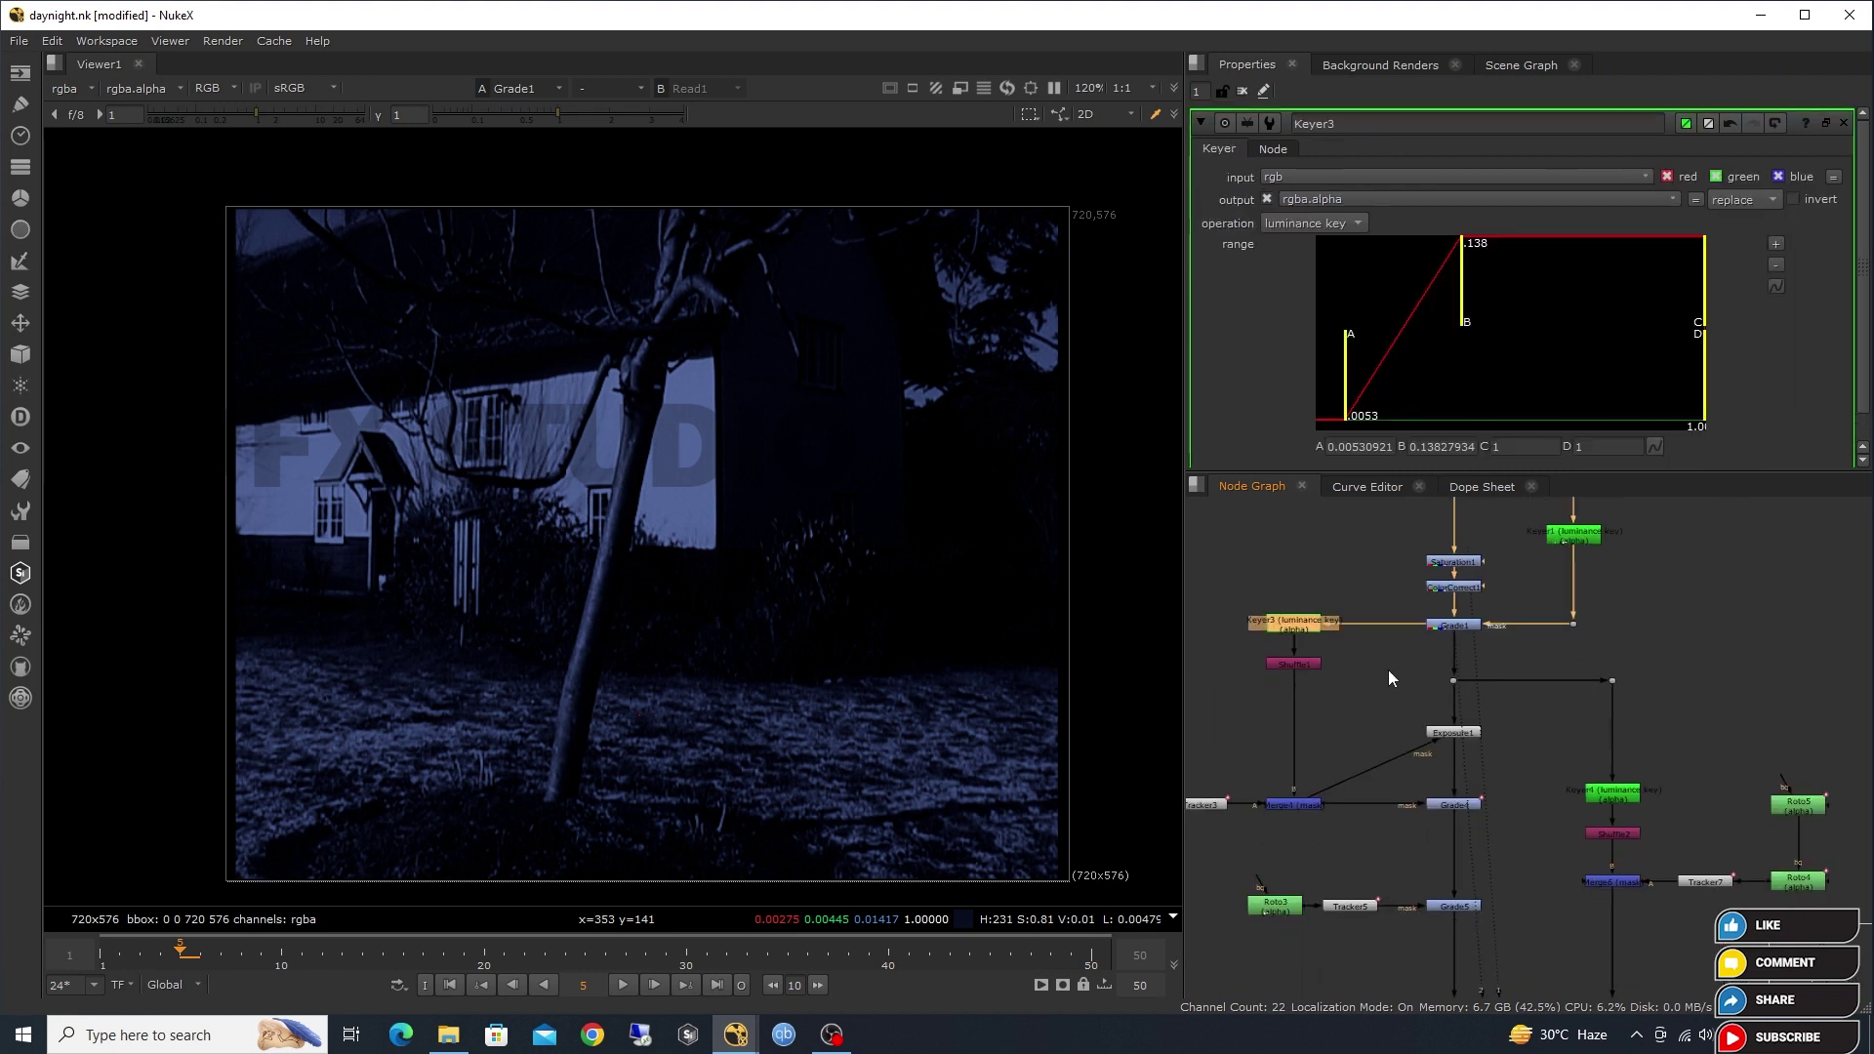
Select groups of nodes in the graph, then clear the selection.
{"action": "scroll", "coordinate": [1464, 693], "scroll_direction": "down", "scroll_amount": 2}
{"action": "scroll", "coordinate": [1454, 695], "scroll_direction": "down", "scroll_amount": 2}
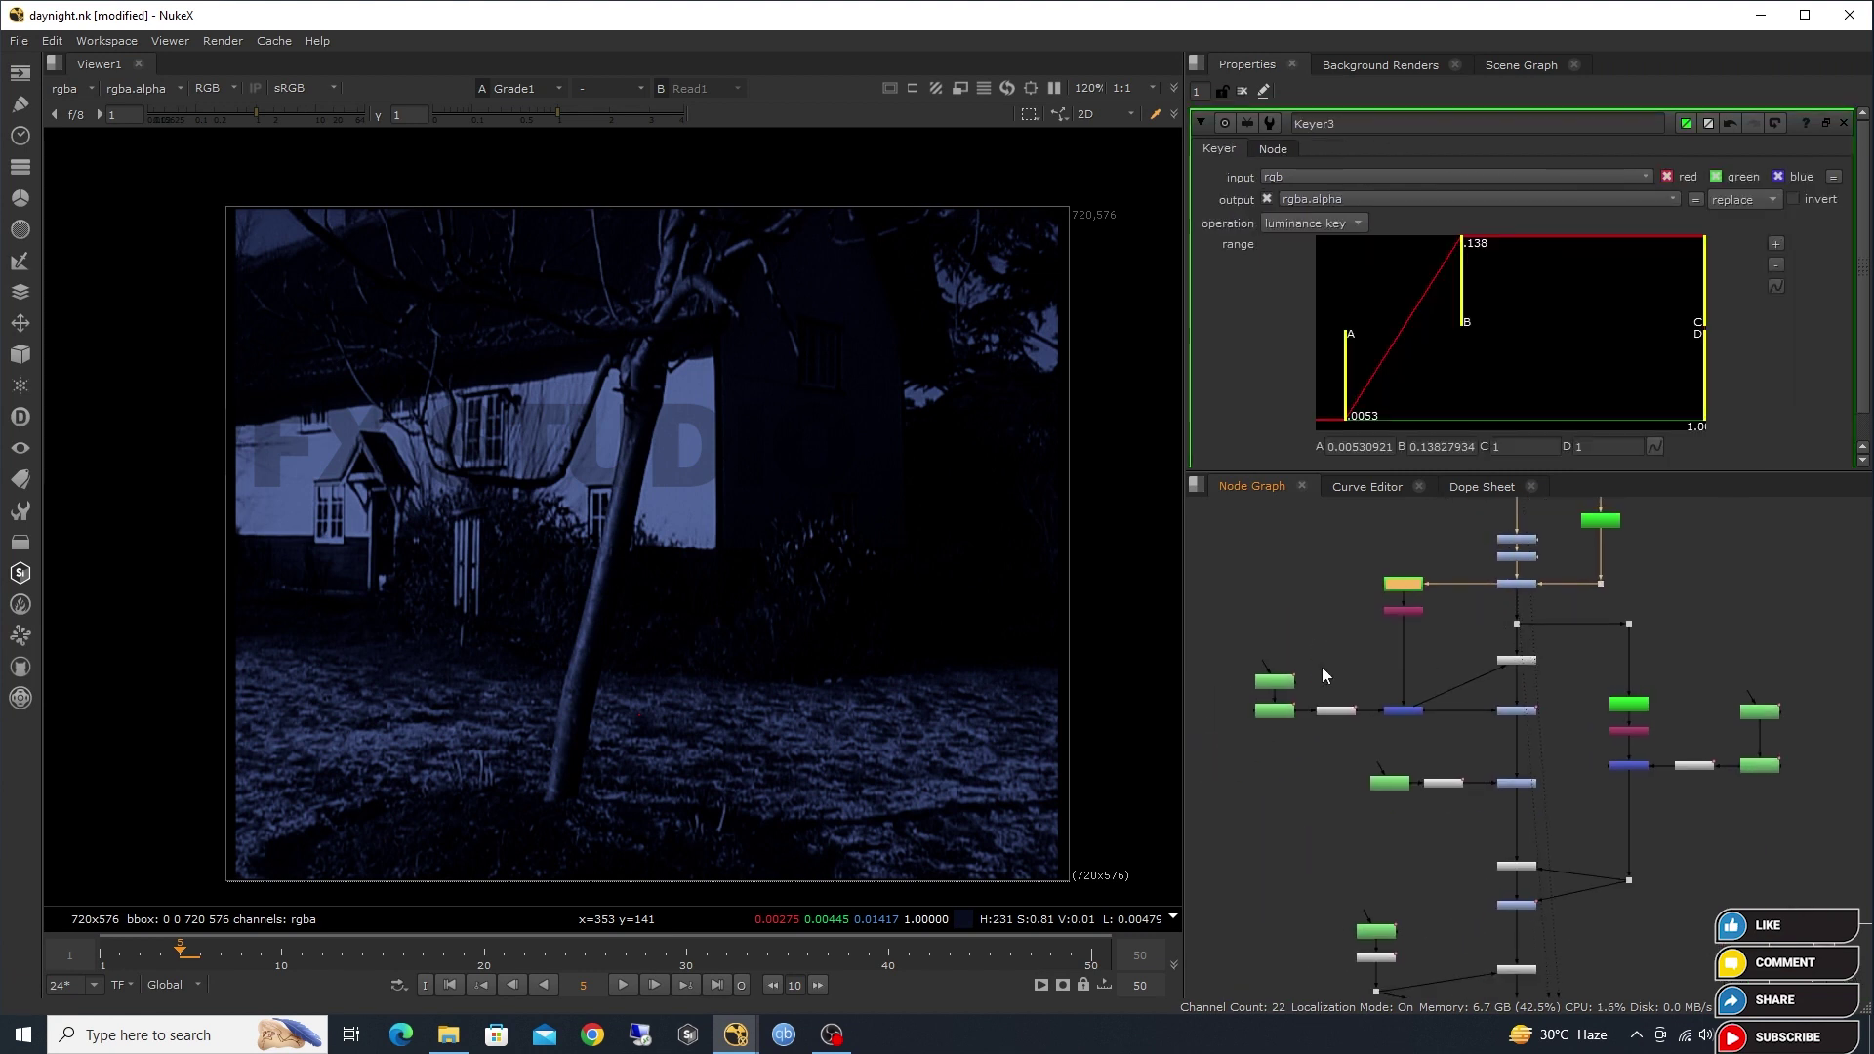
{"action": "left_click_drag", "start_coordinate": [1232, 660], "coordinate": [1538, 747]}
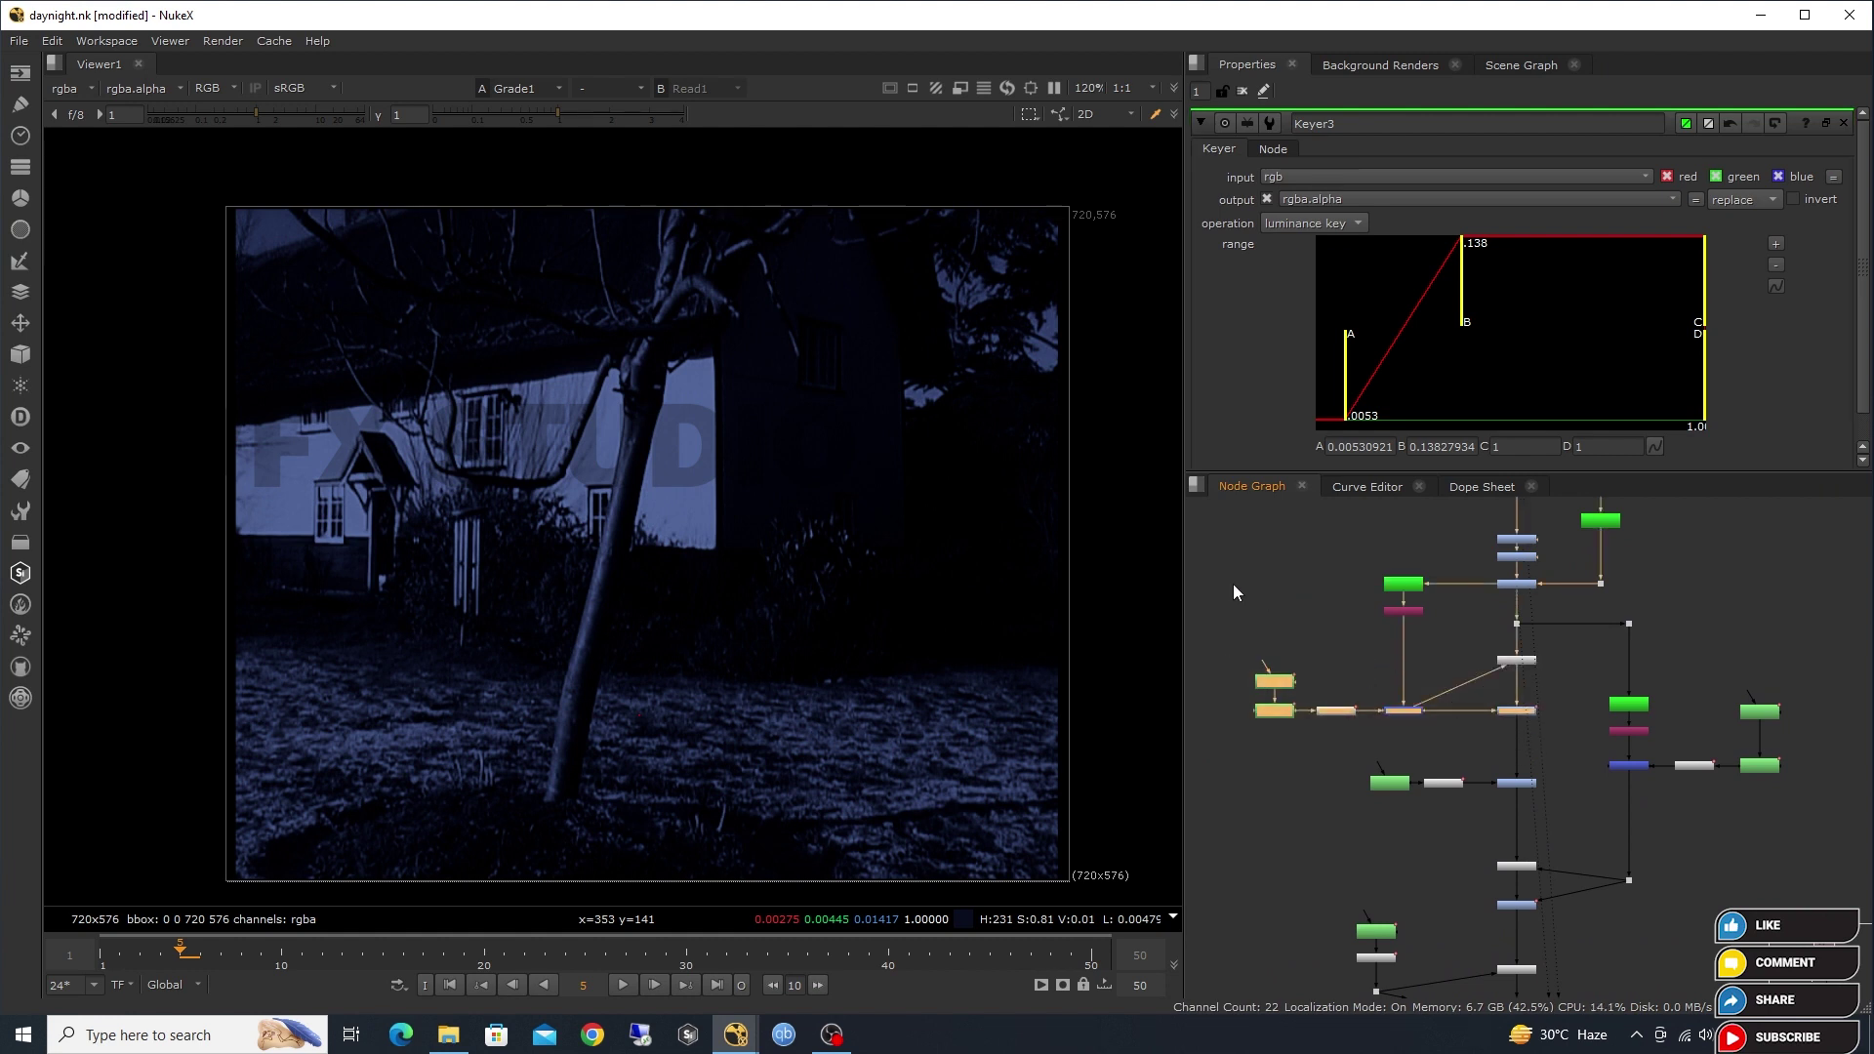
{"action": "left_click_drag", "start_coordinate": [1232, 585], "coordinate": [1790, 929]}
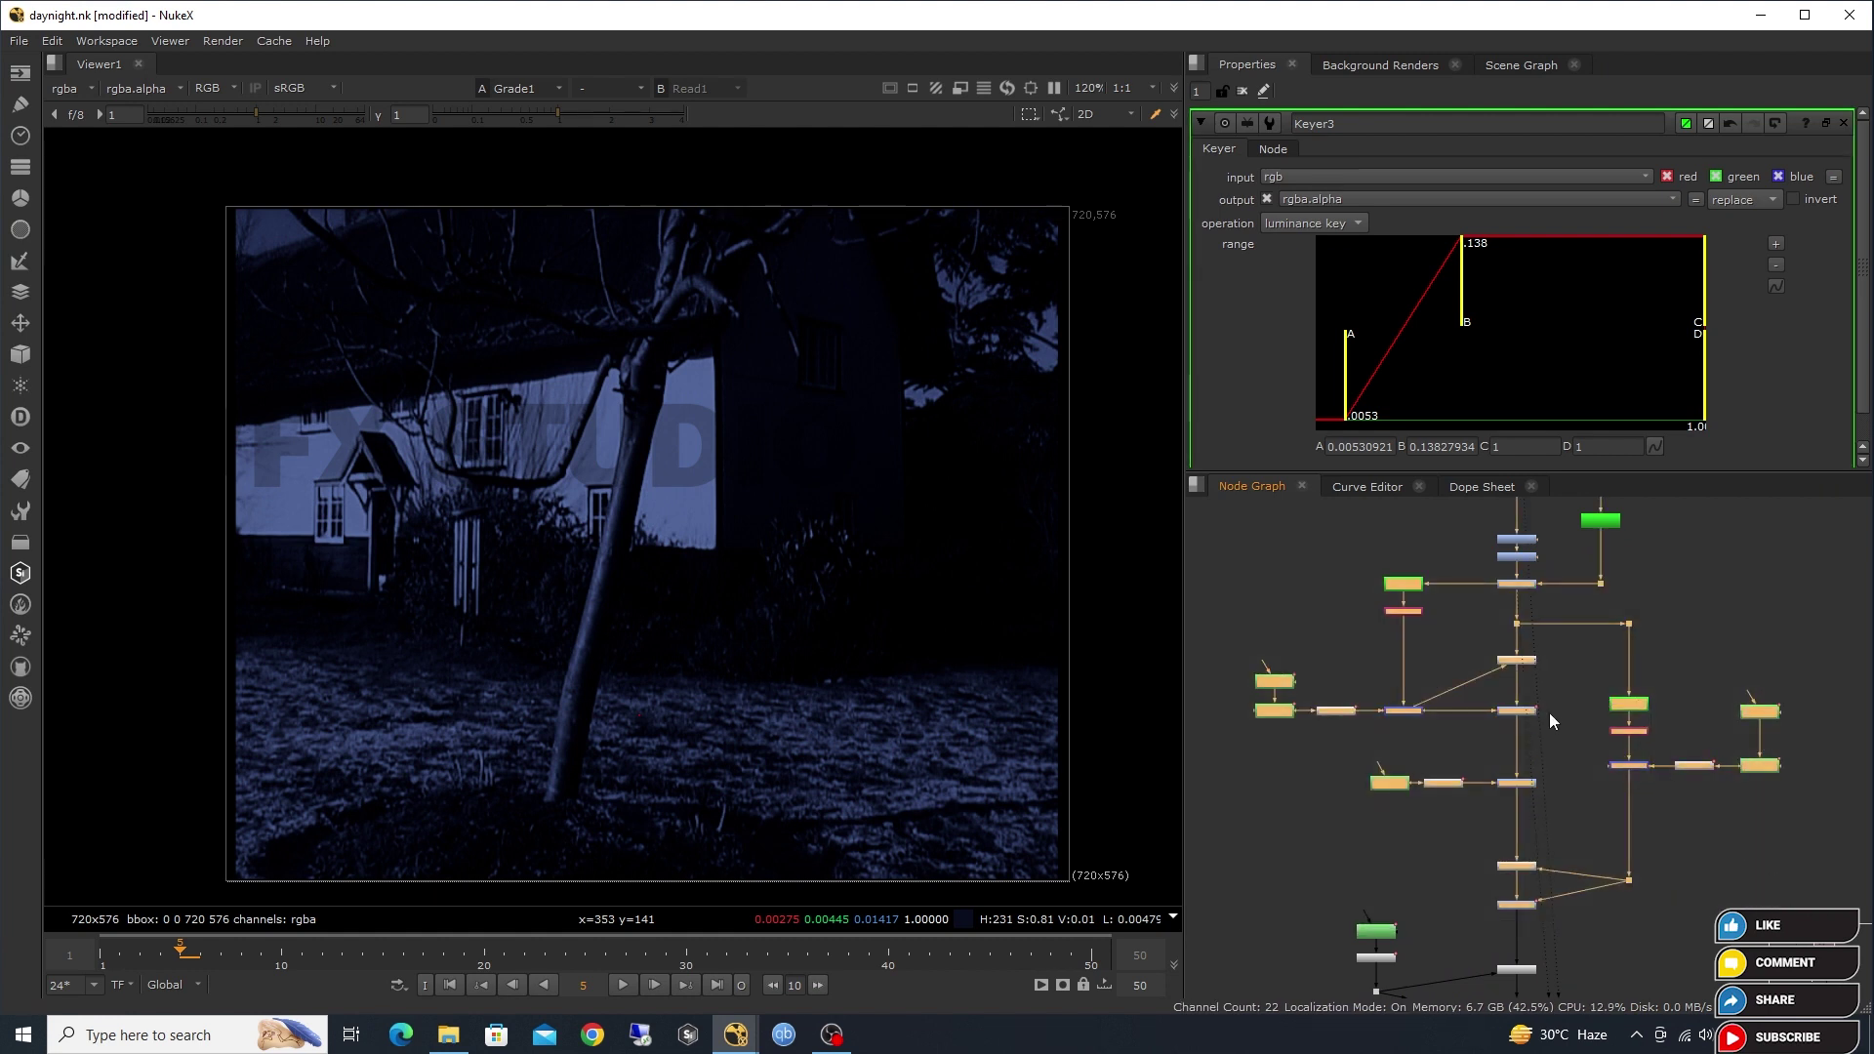
{"action": "scroll", "coordinate": [1549, 713], "scroll_direction": "up", "scroll_amount": 1}
{"action": "left_click", "coordinate": [1575, 679]}
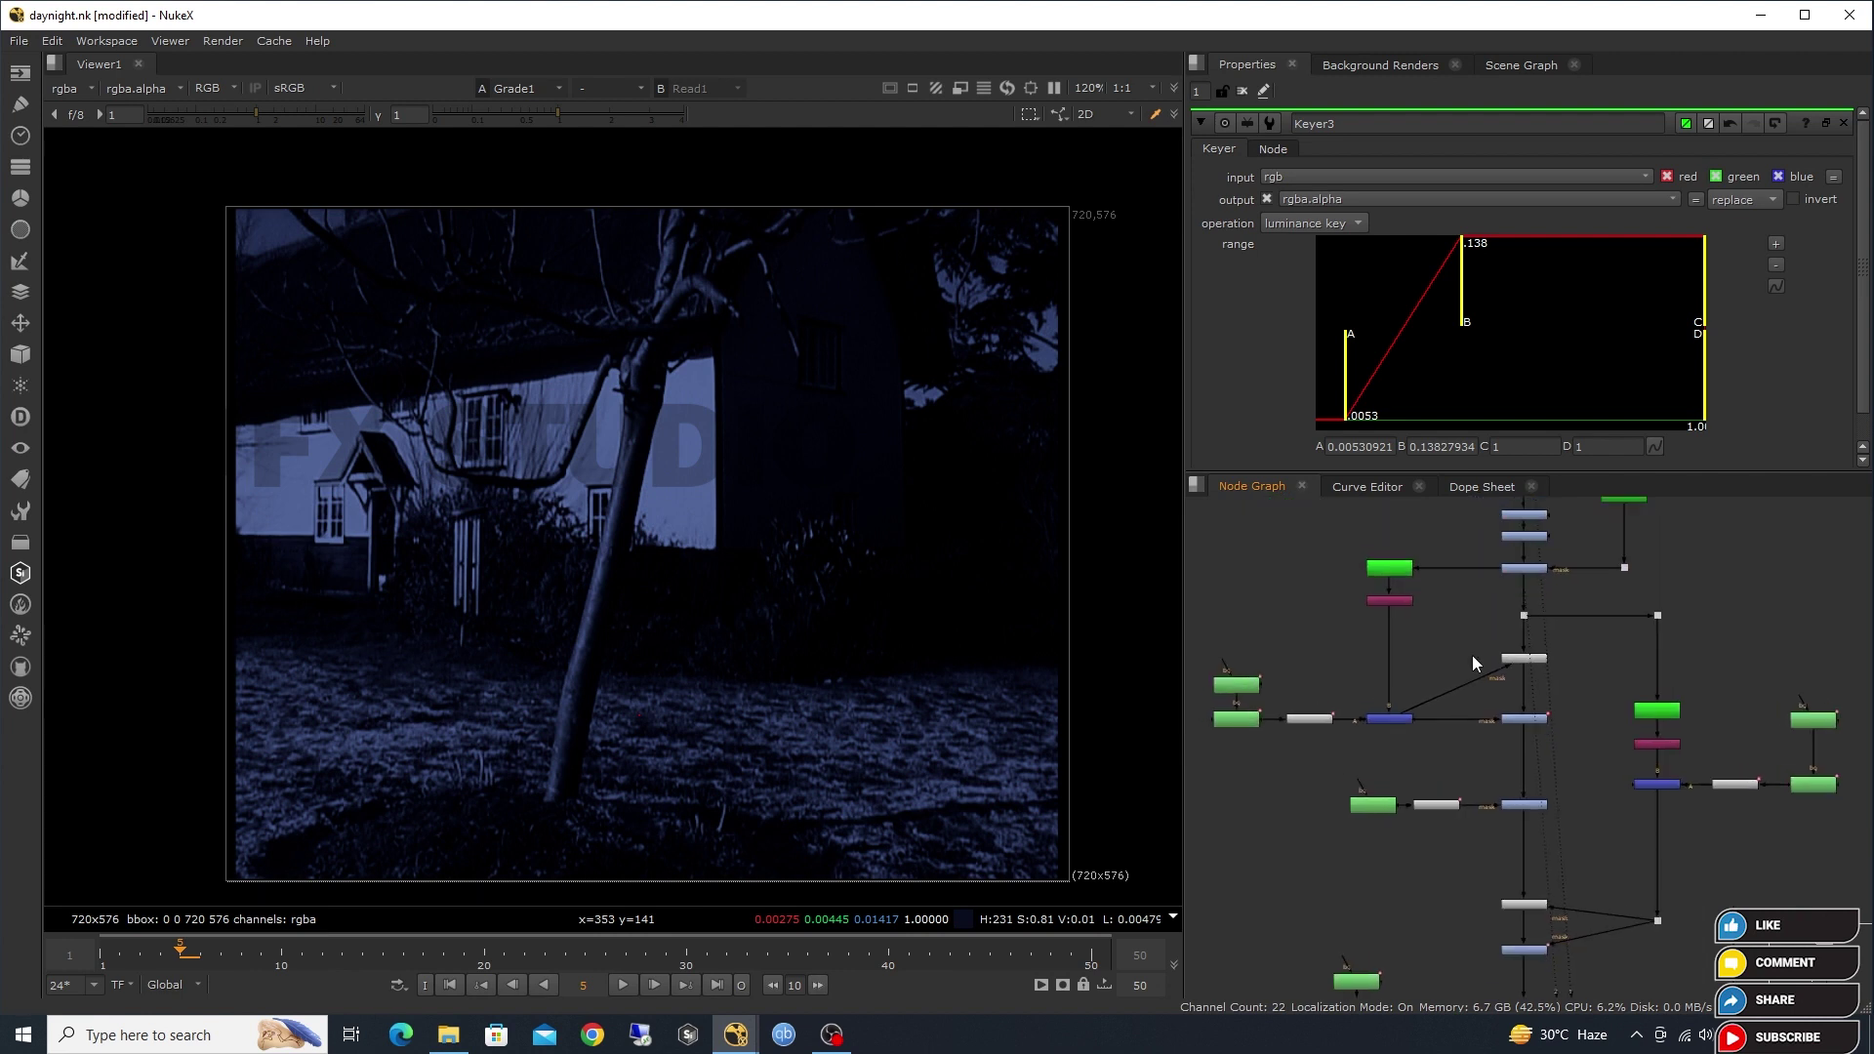
Bring Exposure1, the Keyer4 branch, Roto4 and Roto5 into view, selecting and clearing a node block.
{"action": "scroll", "coordinate": [1472, 654], "scroll_direction": "up", "scroll_amount": 5}
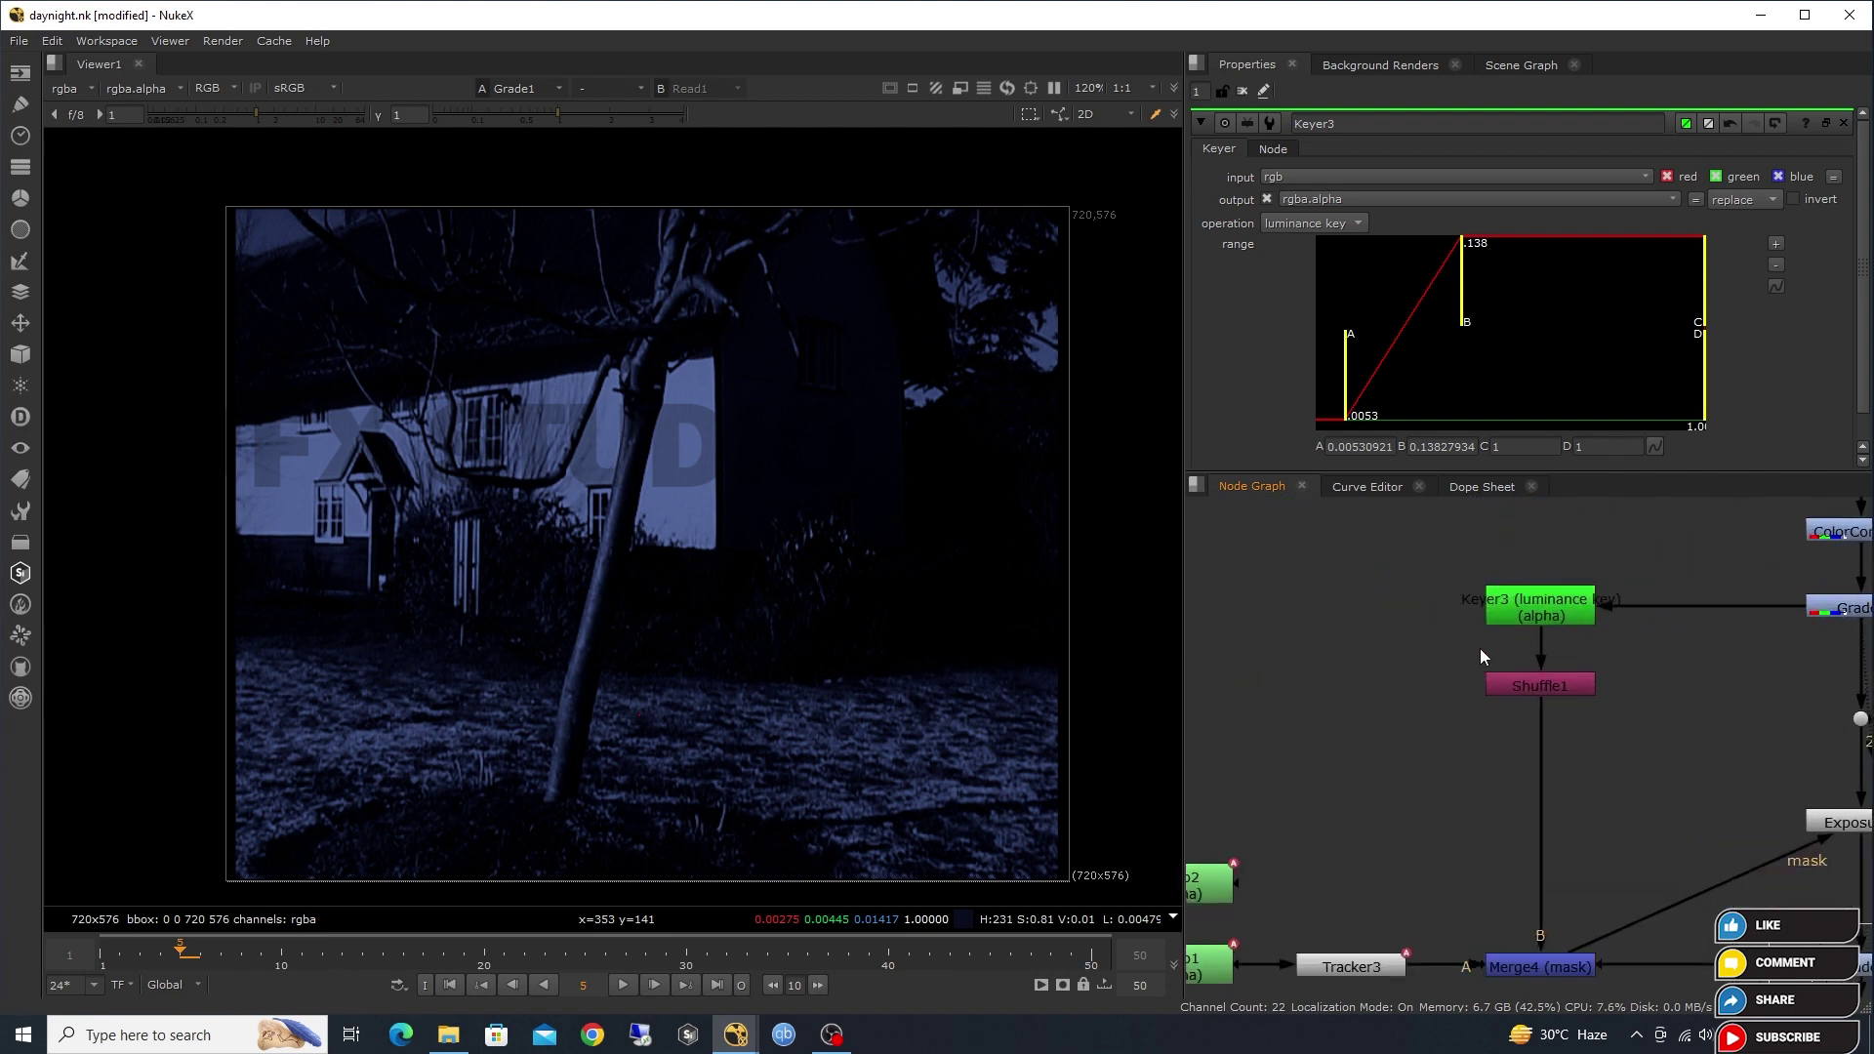
{"action": "scroll", "coordinate": [1480, 641], "scroll_direction": "down", "scroll_amount": 3}
{"action": "scroll", "coordinate": [1538, 758], "scroll_direction": "up", "scroll_amount": 1}
{"action": "left_click_drag", "start_coordinate": [1537, 758], "coordinate": [1429, 656]}
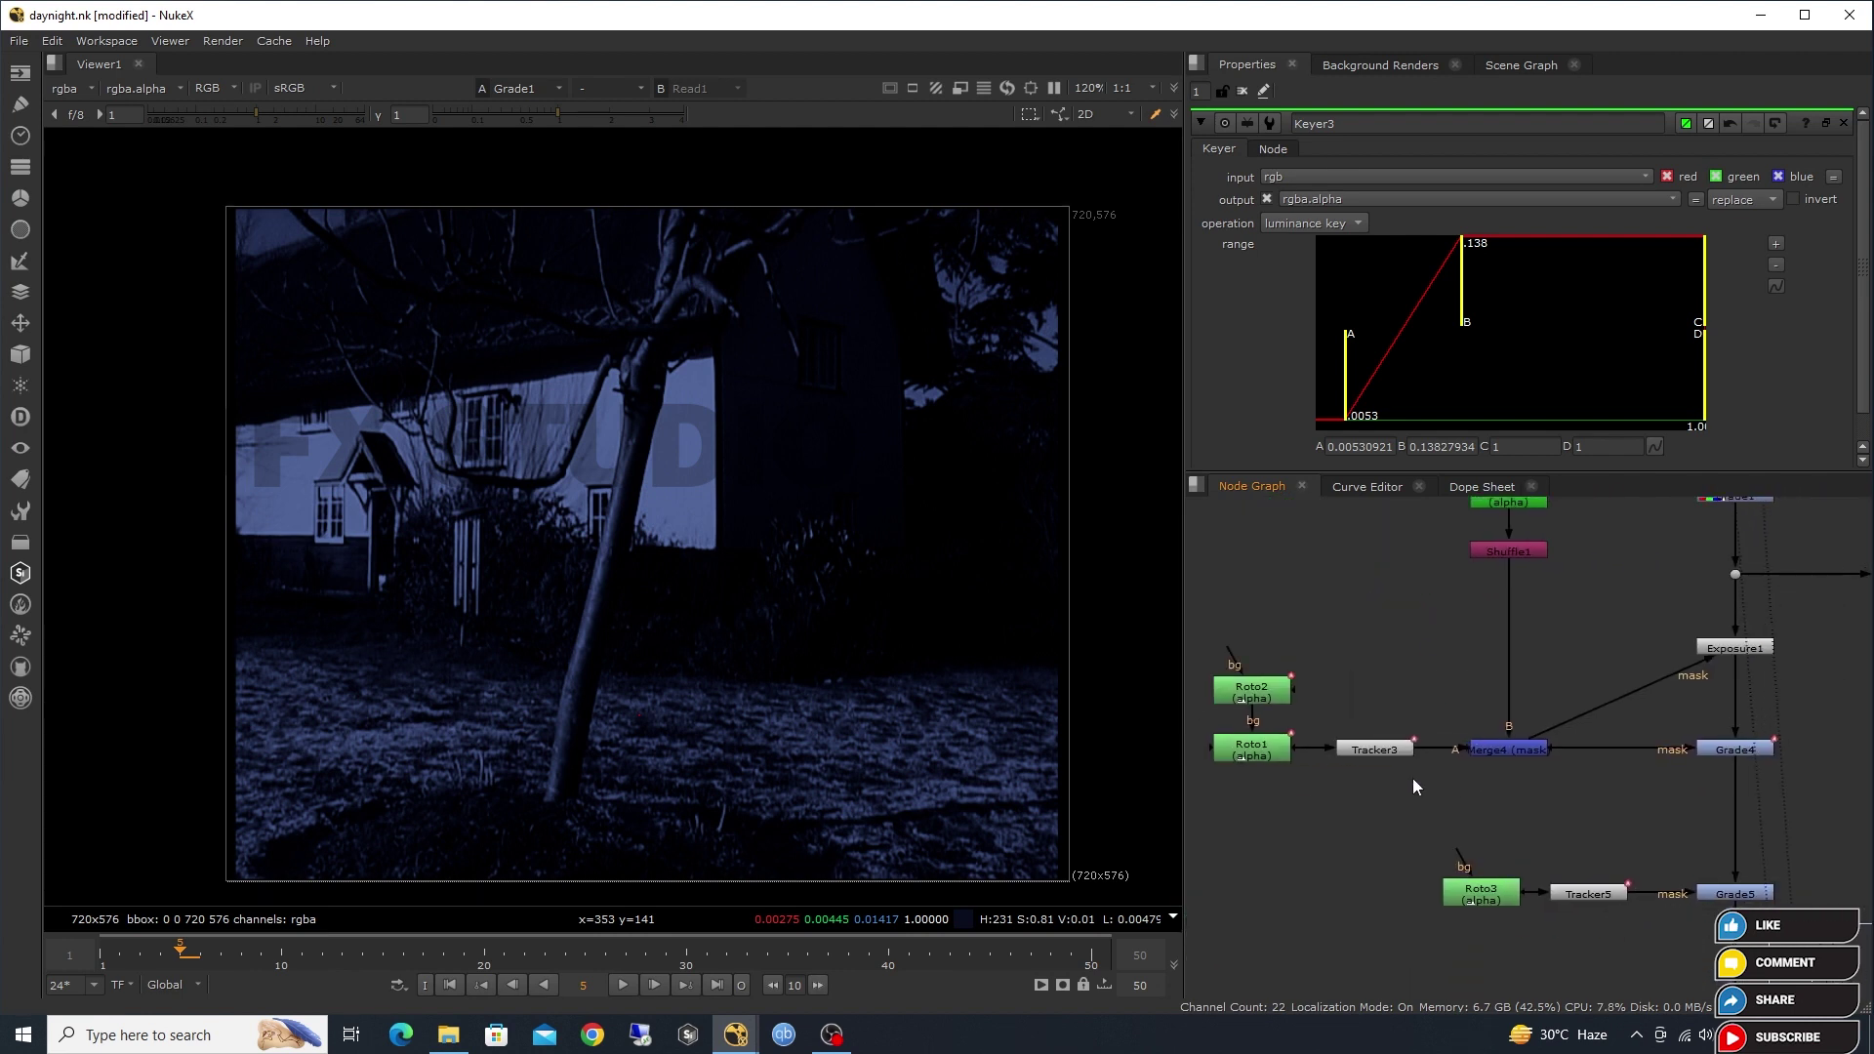
{"action": "left_click_drag", "start_coordinate": [1453, 765], "coordinate": [1398, 736]}
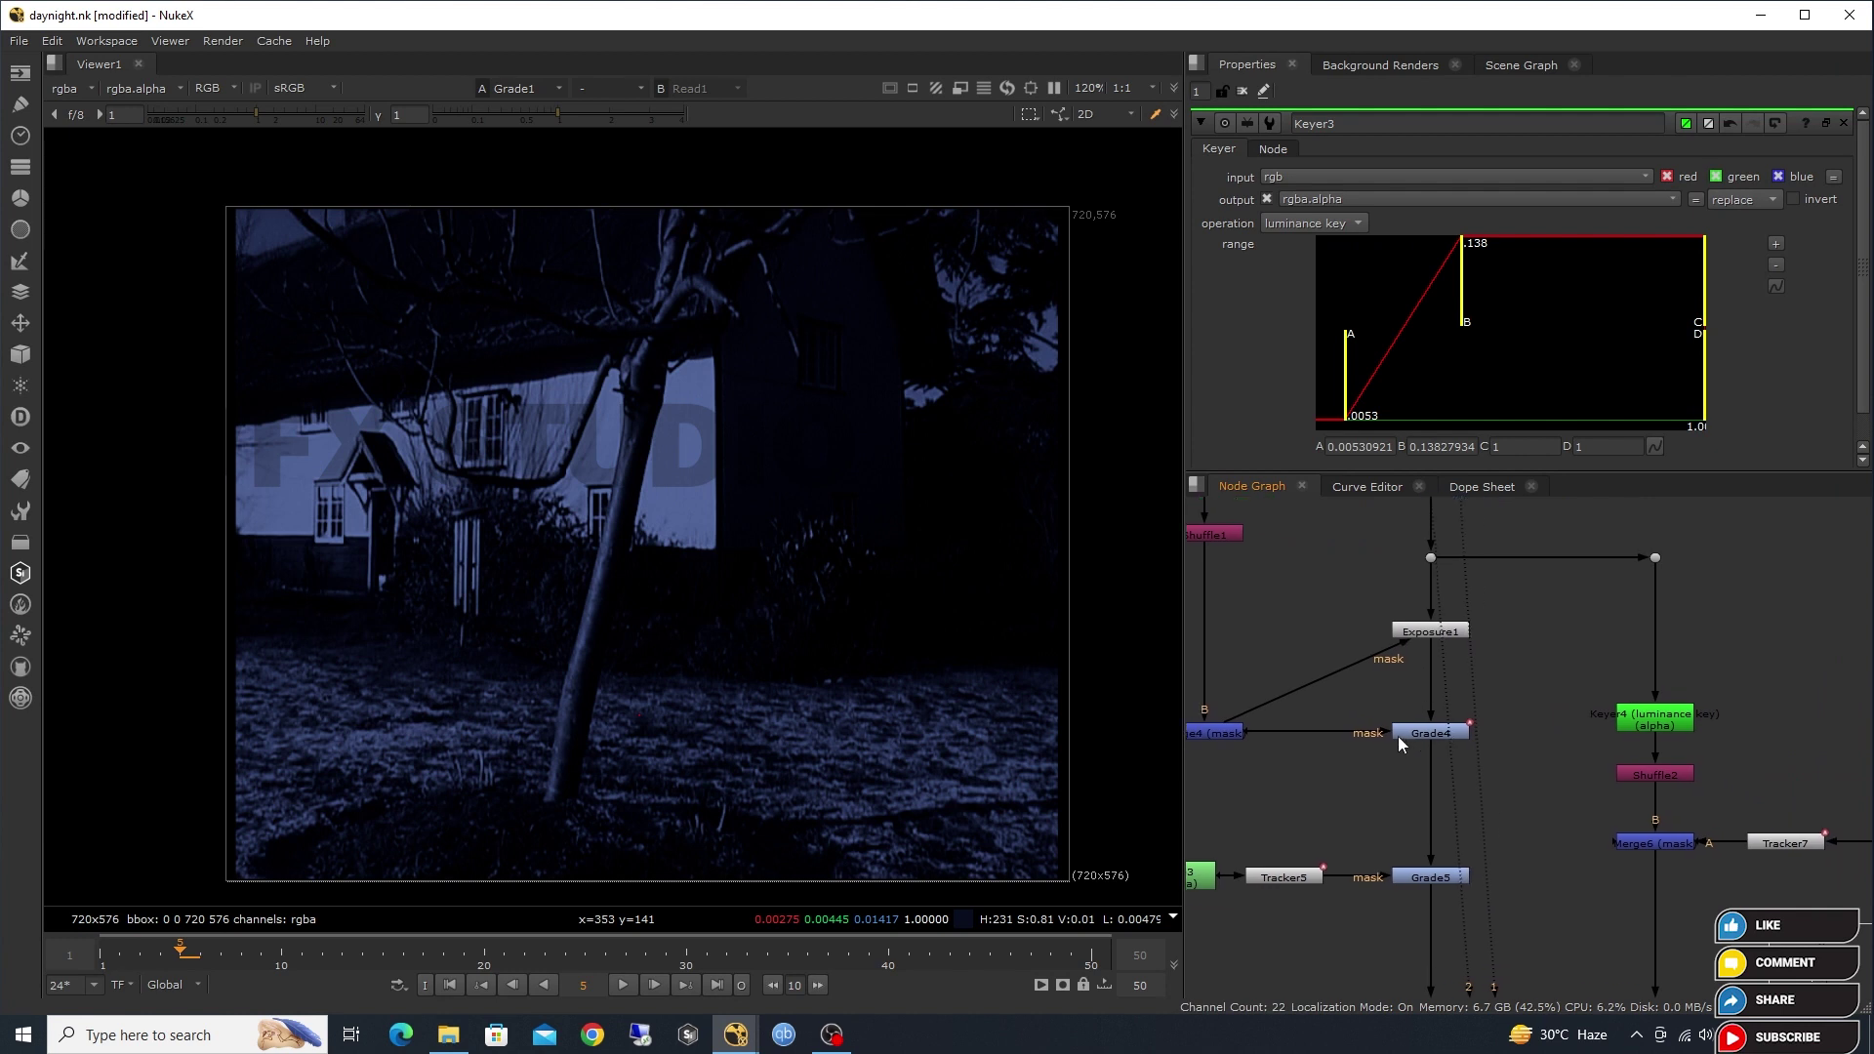
{"action": "mouse_move", "coordinate": [1555, 755]}
{"action": "left_mouse_down"}
{"action": "mouse_move", "coordinate": [1472, 709]}
{"action": "mouse_move", "coordinate": [1350, 691]}
{"action": "mouse_move", "coordinate": [1550, 601]}
{"action": "left_mouse_up"}
{"action": "scroll", "coordinate": [1433, 656], "scroll_direction": "down", "scroll_amount": 1}
{"action": "scroll", "coordinate": [1438, 668], "scroll_direction": "down", "scroll_amount": 3}
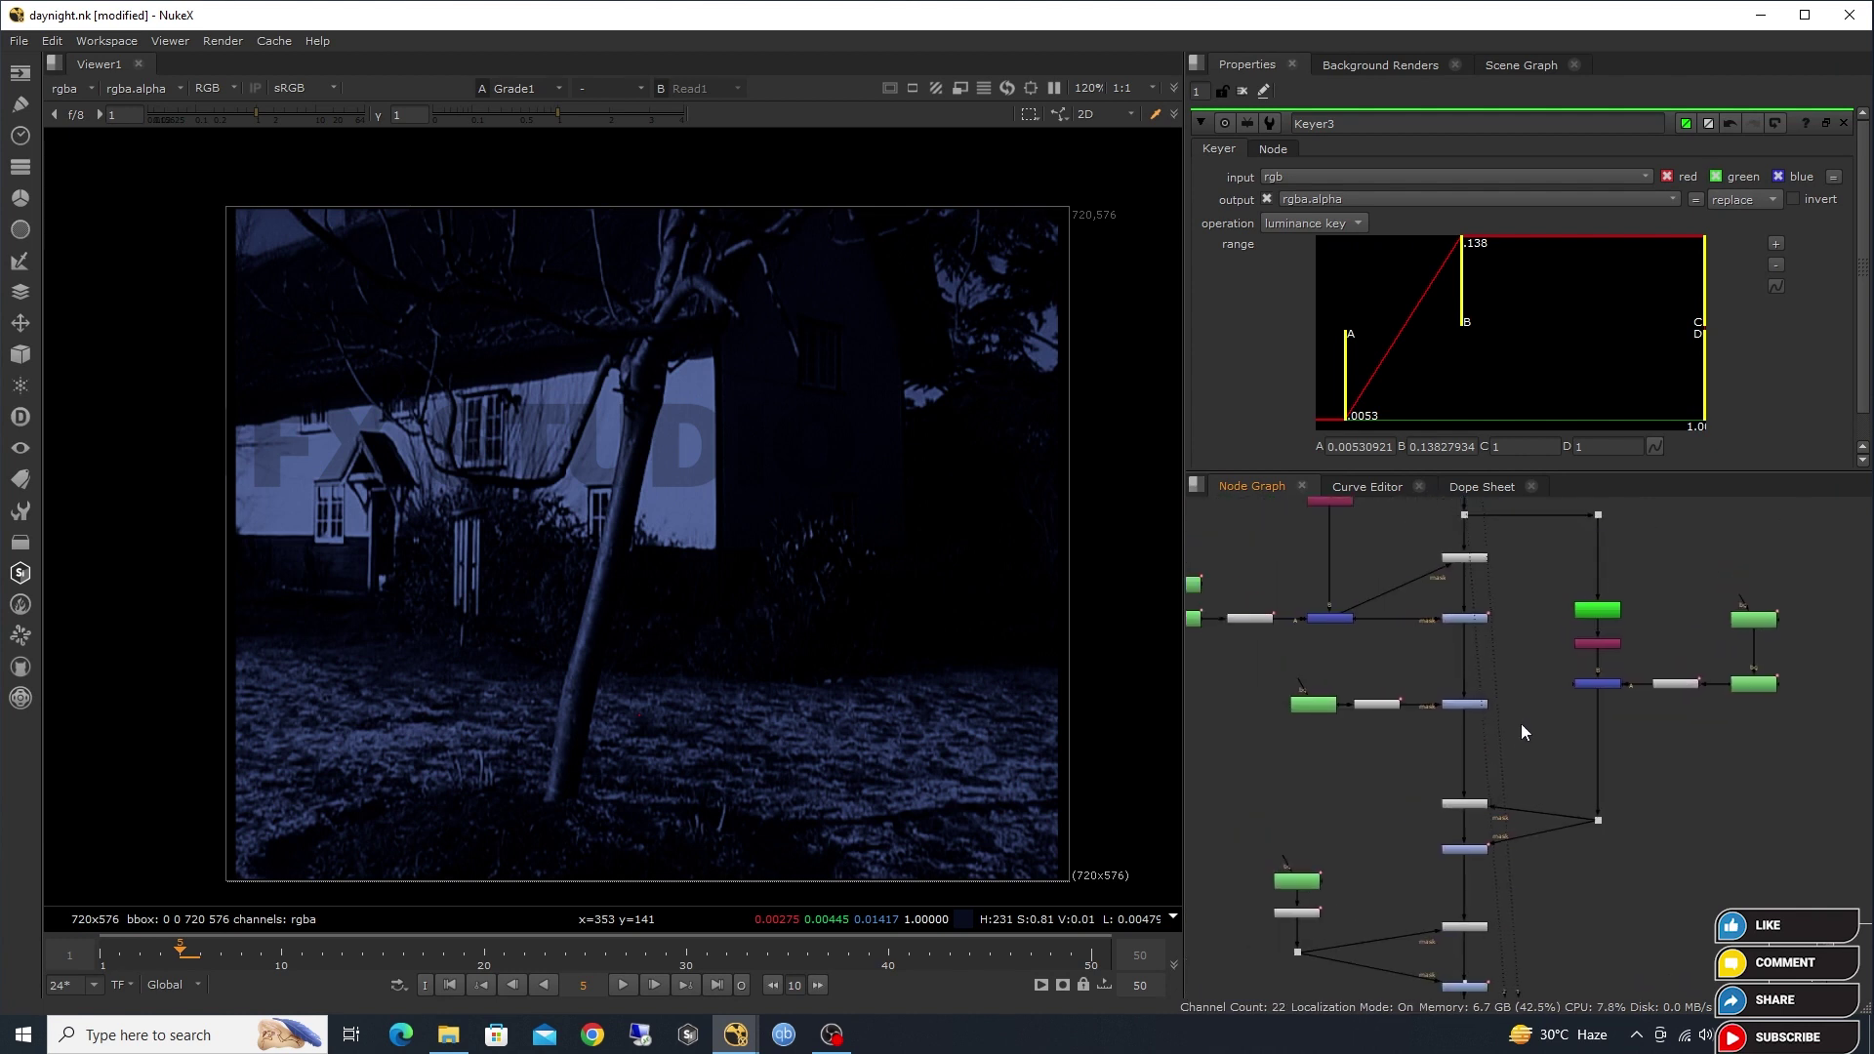
{"action": "scroll", "coordinate": [1521, 724], "scroll_direction": "down", "scroll_amount": 2}
{"action": "scroll", "coordinate": [1539, 777], "scroll_direction": "down", "scroll_amount": 2}
{"action": "left_click_drag", "start_coordinate": [1283, 603], "coordinate": [1745, 893]}
{"action": "scroll", "coordinate": [1548, 726], "scroll_direction": "up", "scroll_amount": 5}
{"action": "left_click", "coordinate": [1548, 727]}
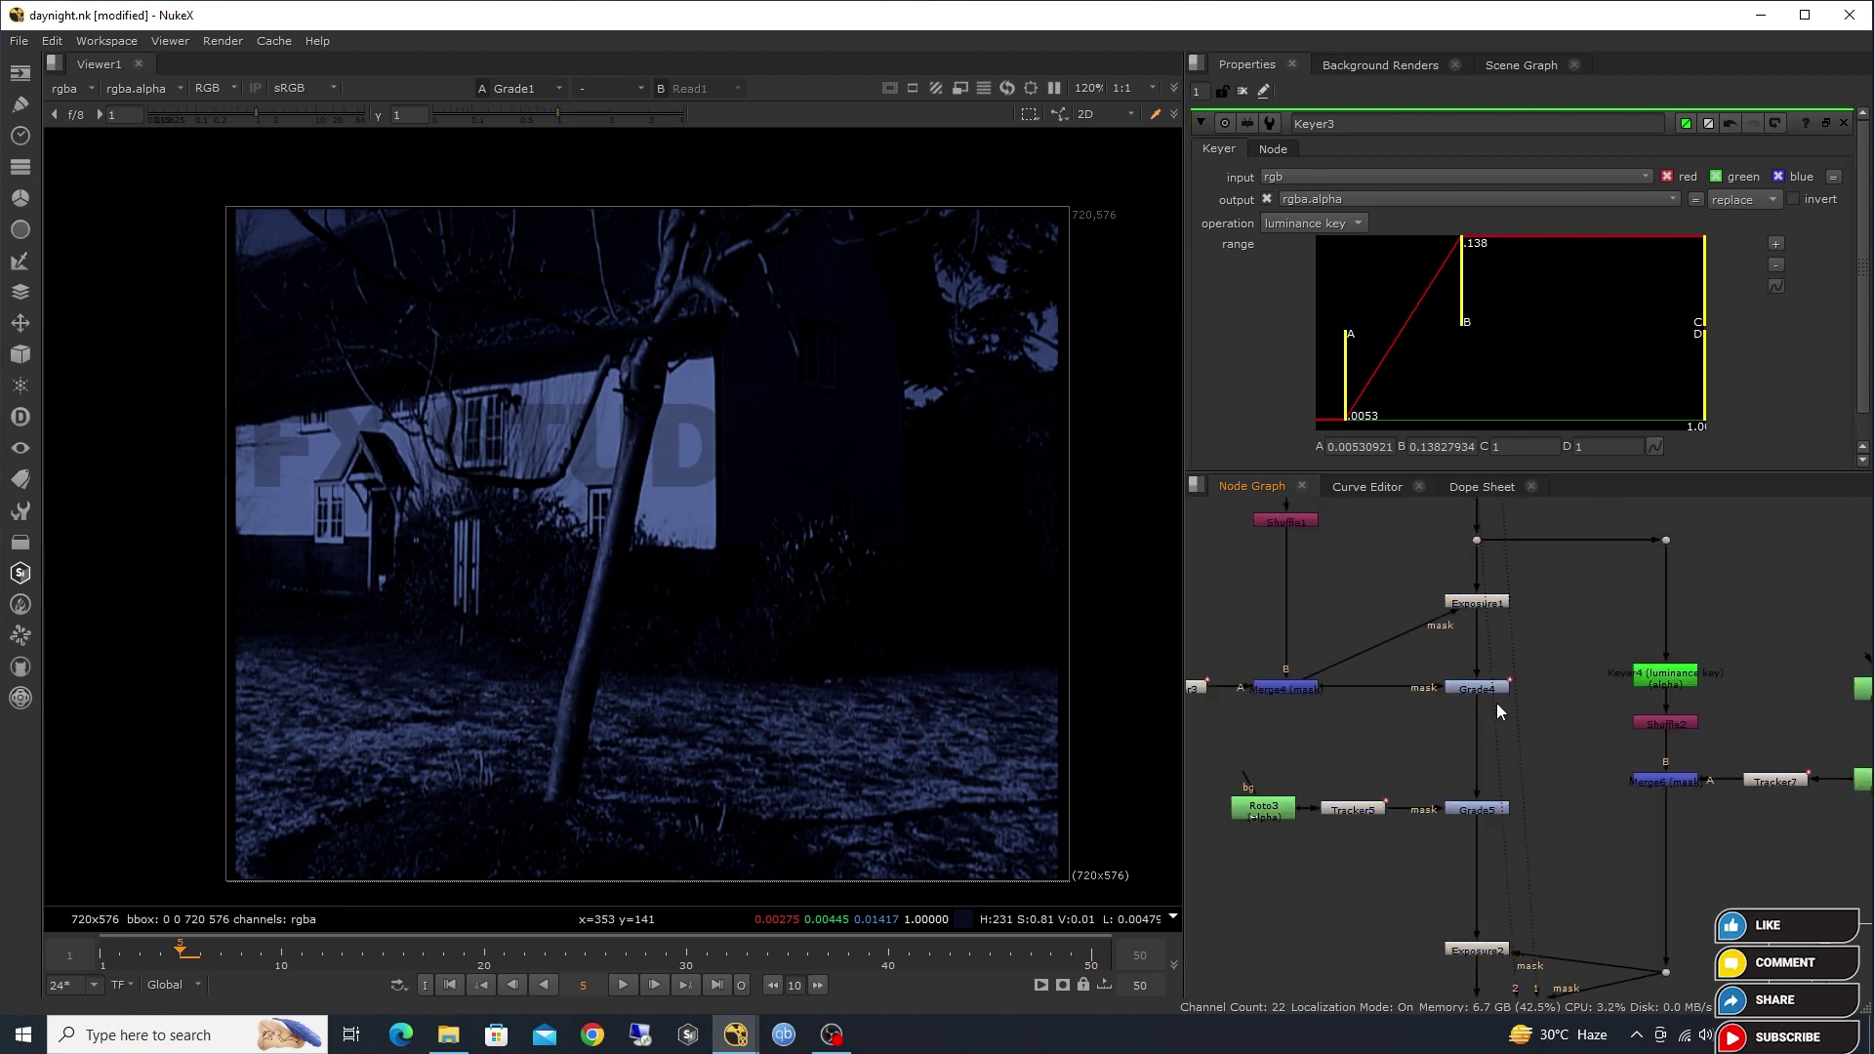
Pan to Tracker7, select Grade4 and the Keyer4 and Roto nodes, then clear the selection.
{"action": "scroll", "coordinate": [1496, 703], "scroll_direction": "up", "scroll_amount": 2}
{"action": "scroll", "coordinate": [1495, 702], "scroll_direction": "down", "scroll_amount": 3}
{"action": "scroll", "coordinate": [1531, 587], "scroll_direction": "up", "scroll_amount": 1}
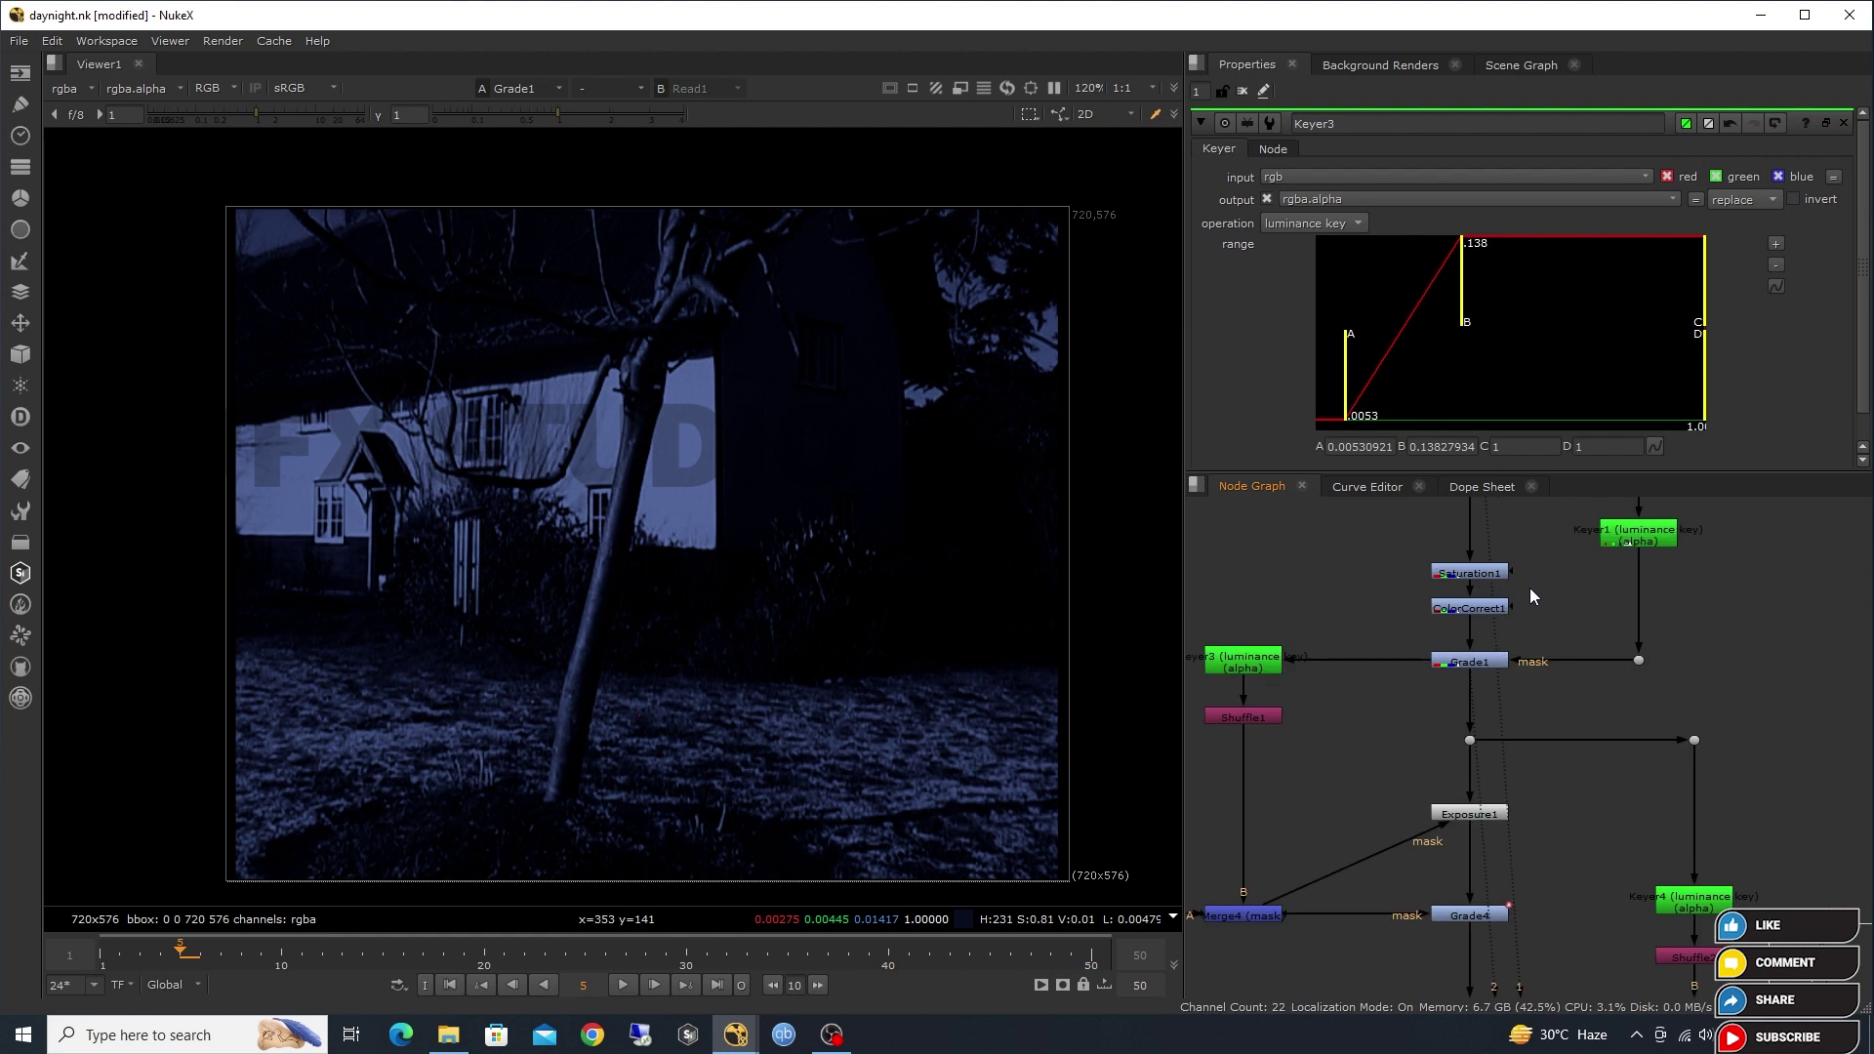
{"action": "scroll", "coordinate": [1630, 612], "scroll_direction": "up", "scroll_amount": 1}
{"action": "scroll", "coordinate": [1600, 659], "scroll_direction": "up", "scroll_amount": 1}
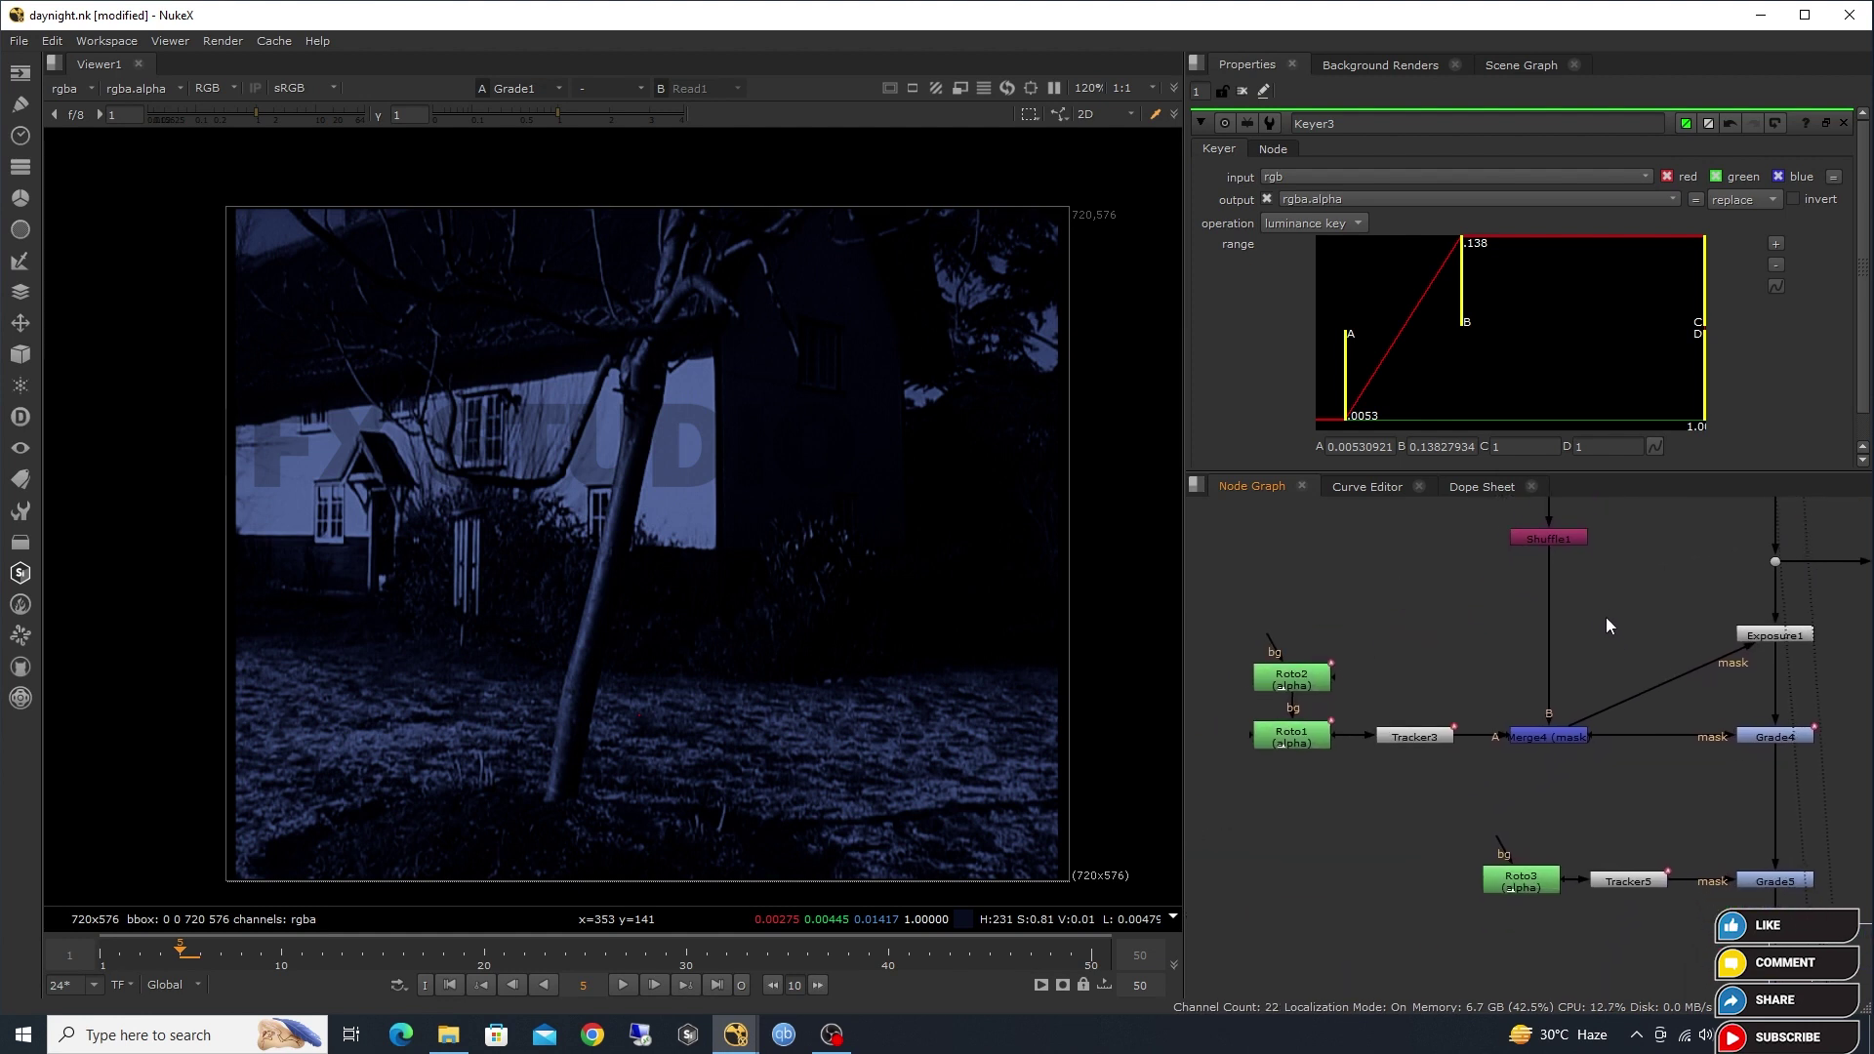
{"action": "scroll", "coordinate": [1437, 658], "scroll_direction": "down", "scroll_amount": 3}
{"action": "scroll", "coordinate": [1532, 694], "scroll_direction": "up", "scroll_amount": 3}
{"action": "mouse_move", "coordinate": [1532, 694]}
{"action": "left_mouse_down"}
{"action": "mouse_move", "coordinate": [1405, 706]}
{"action": "mouse_move", "coordinate": [1317, 685]}
{"action": "left_mouse_up"}
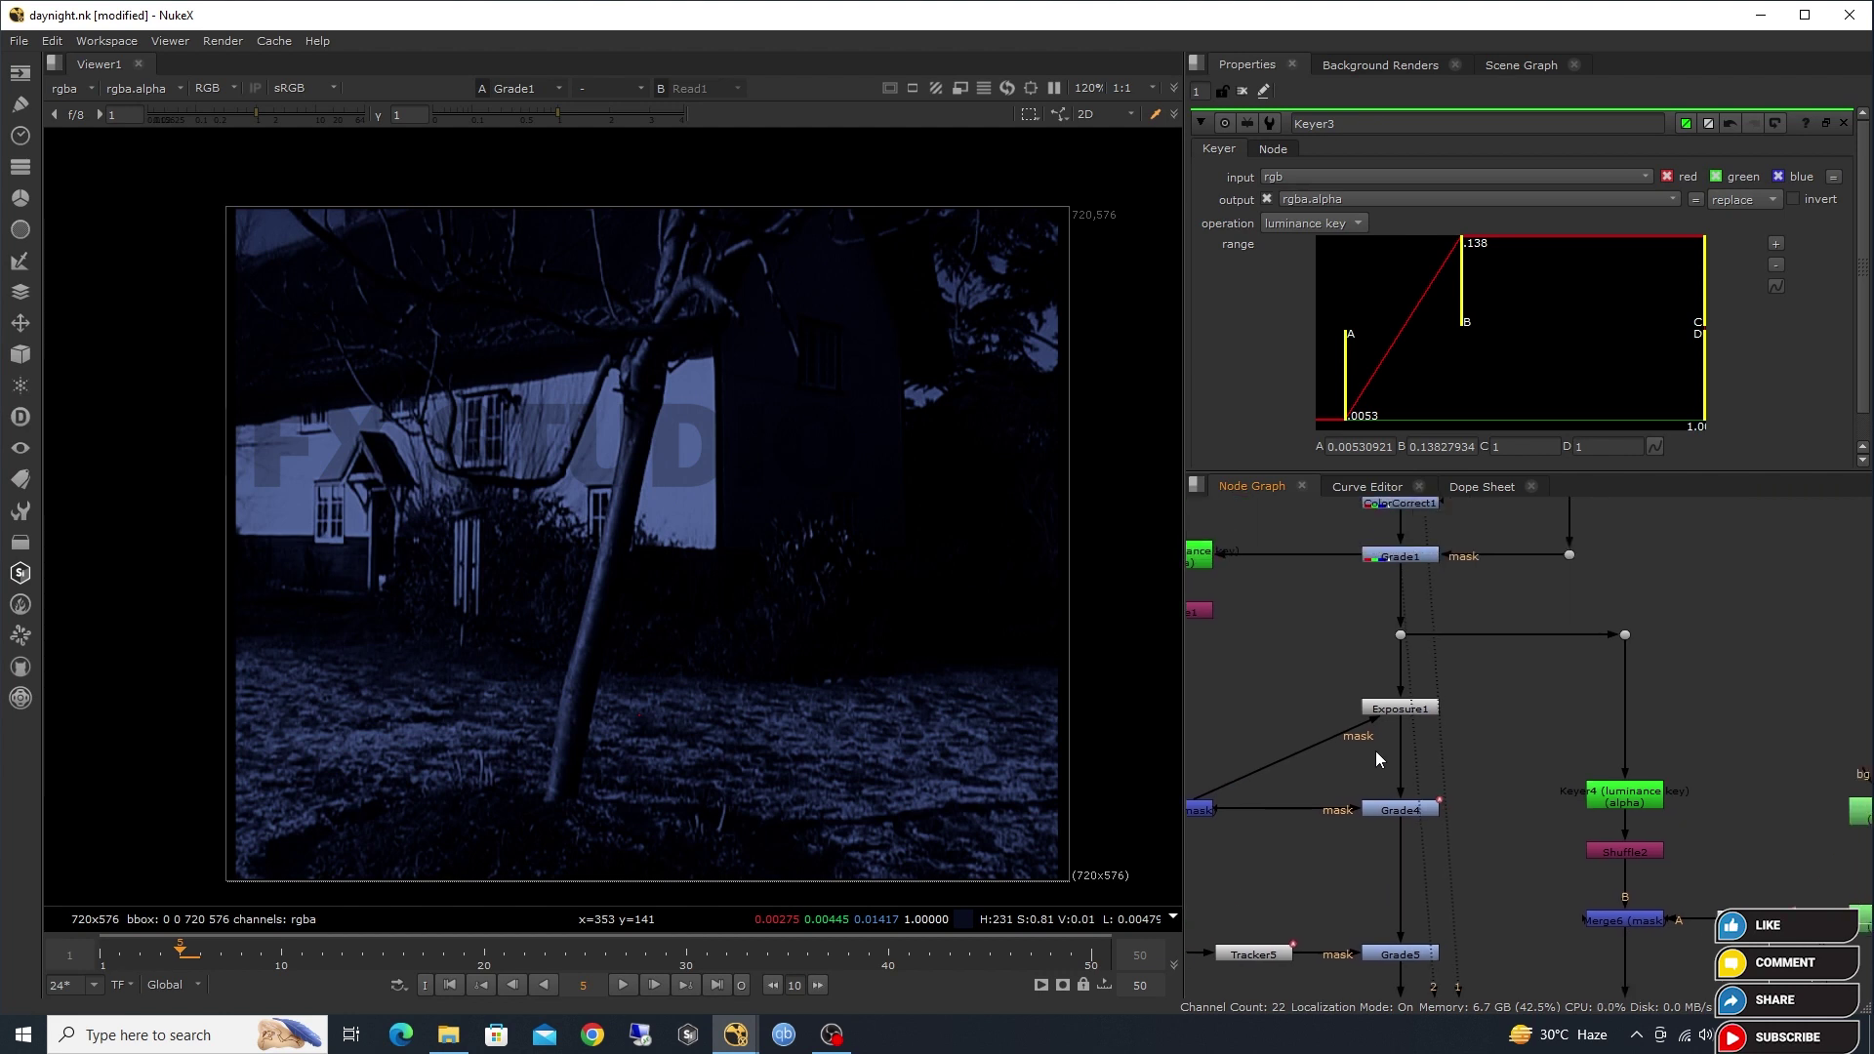
{"action": "scroll", "coordinate": [1376, 674], "scroll_direction": "down", "scroll_amount": 2}
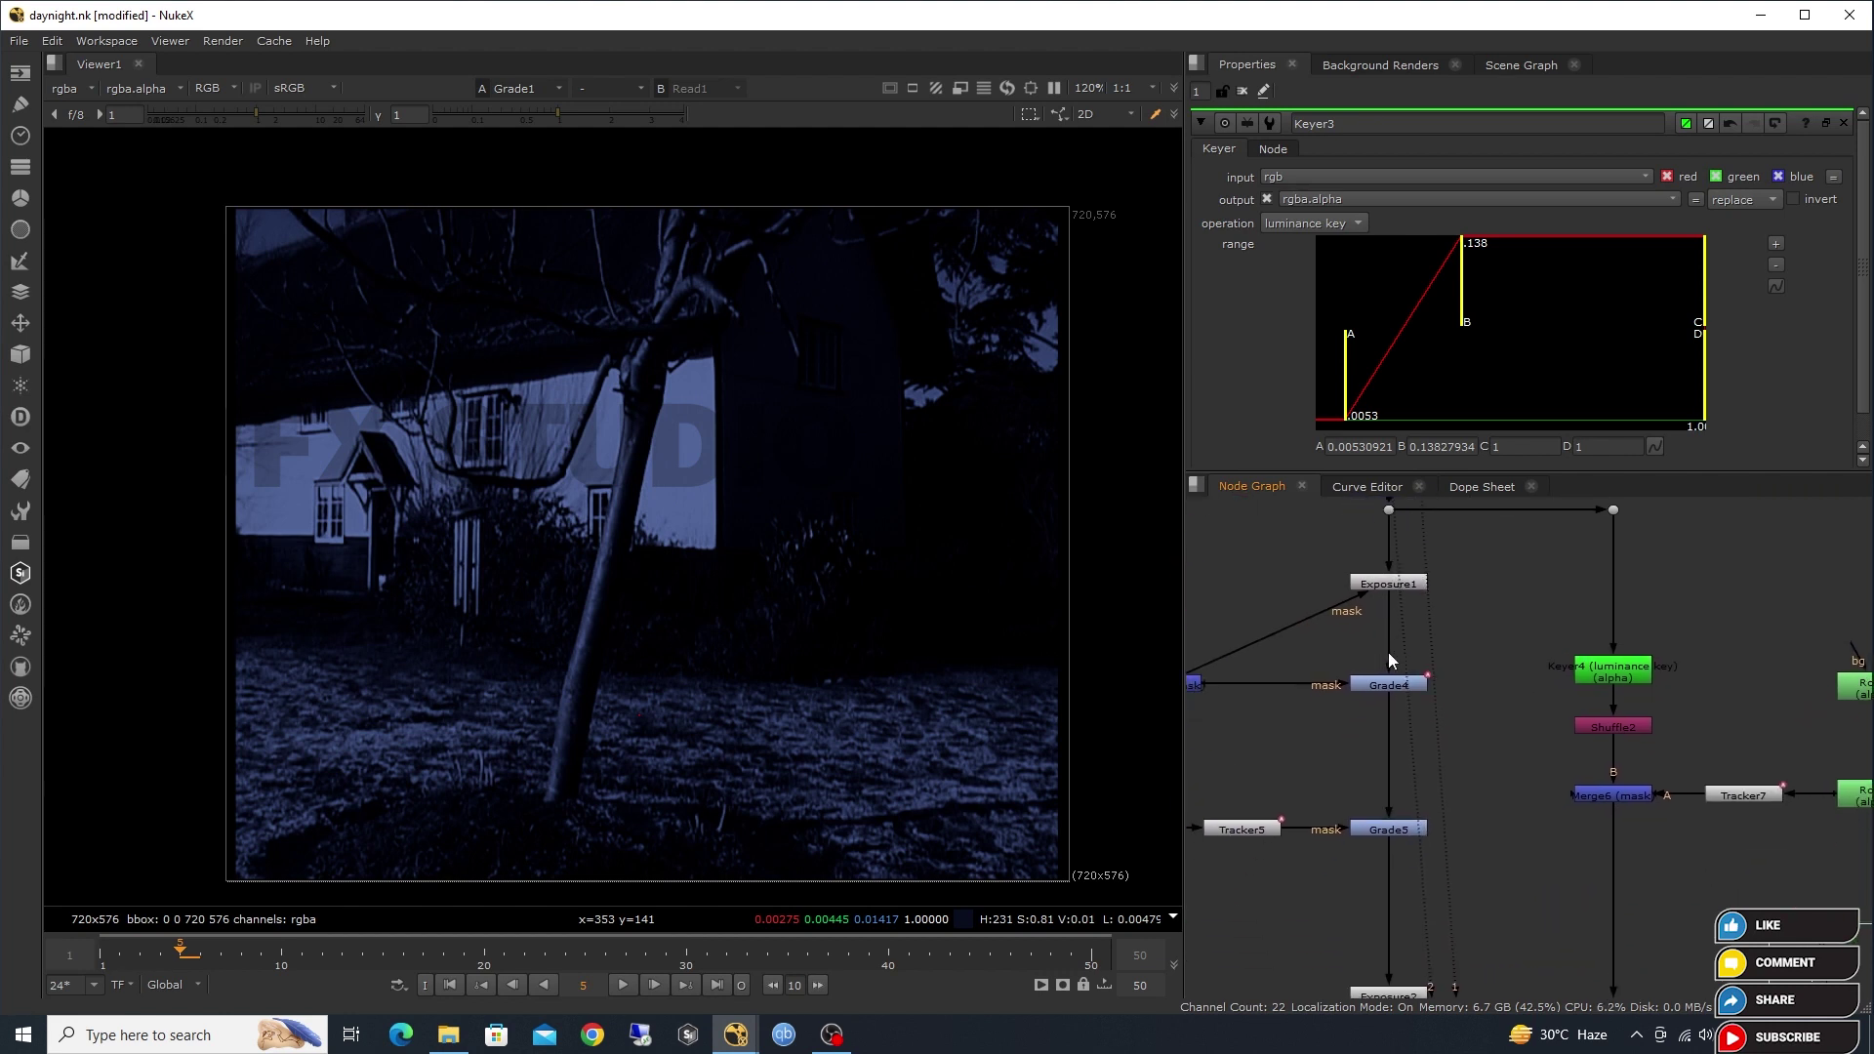
{"action": "scroll", "coordinate": [1388, 652], "scroll_direction": "down", "scroll_amount": 1}
{"action": "scroll", "coordinate": [1392, 660], "scroll_direction": "up", "scroll_amount": 1}
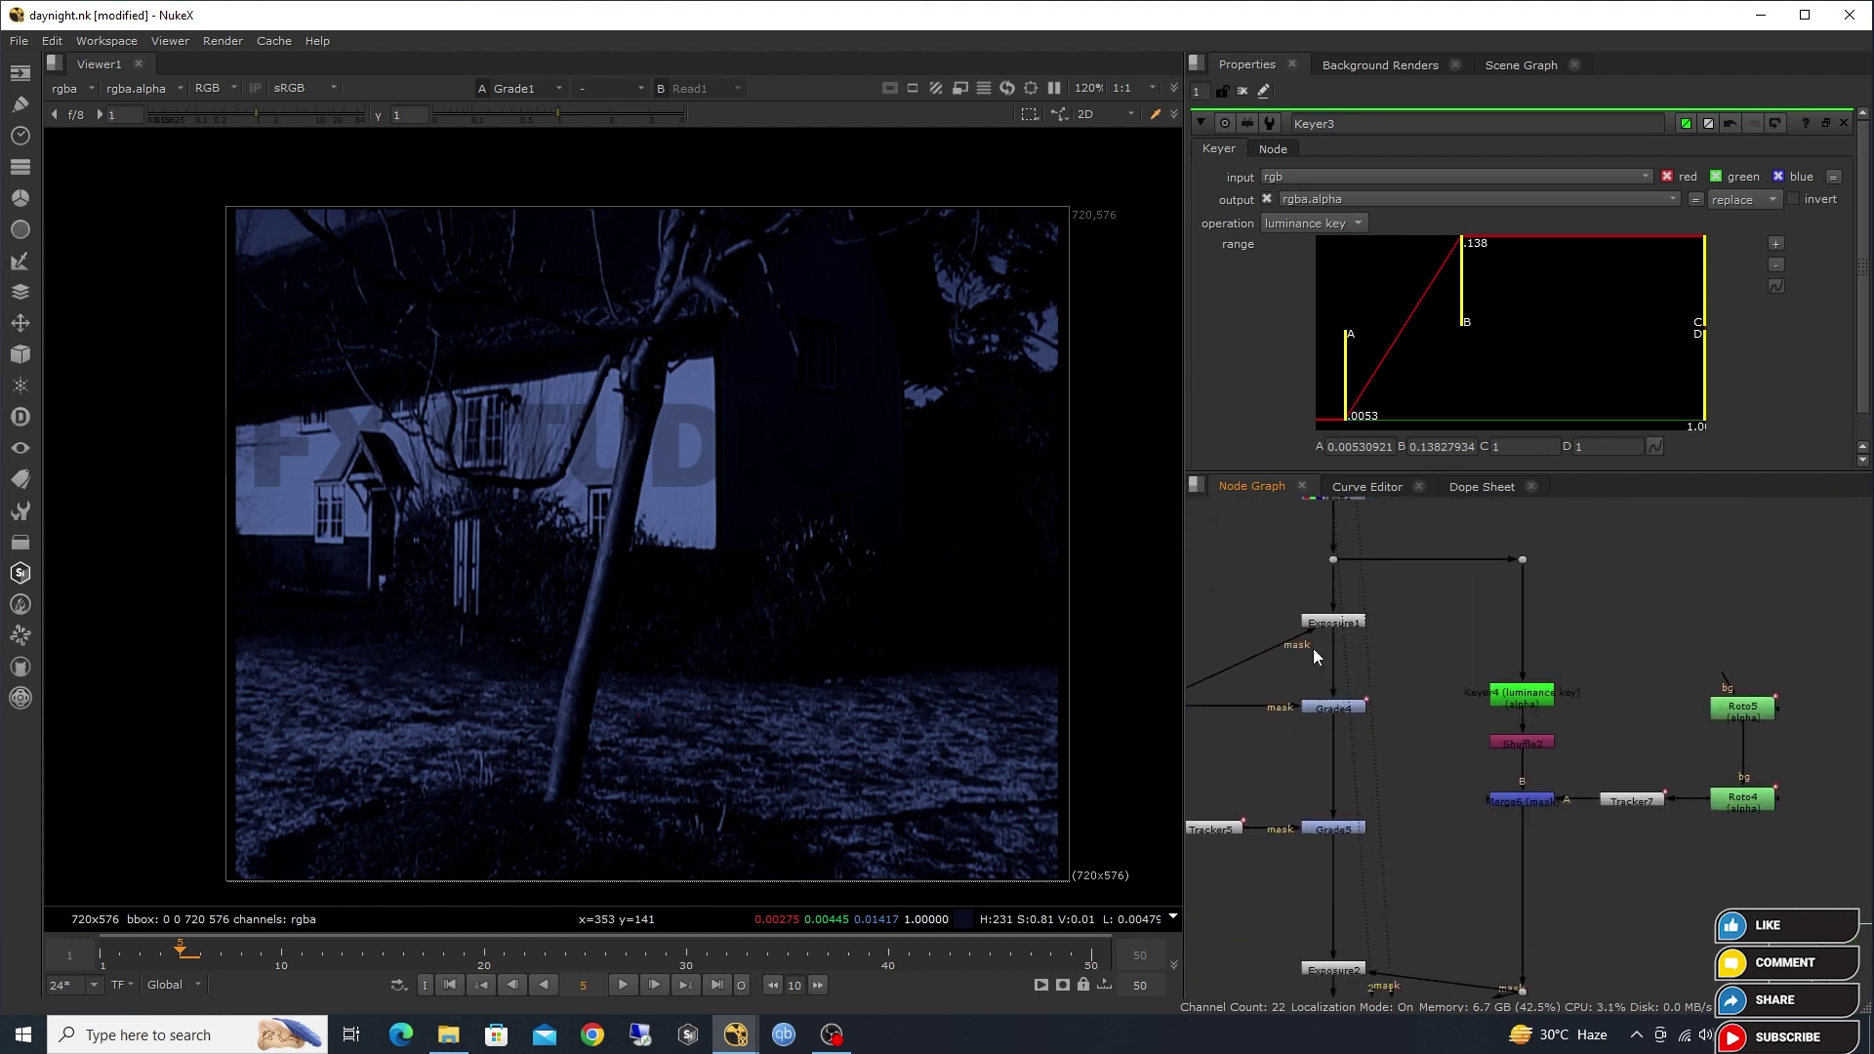
{"action": "left_click_drag", "start_coordinate": [1409, 681], "coordinate": [1299, 724]}
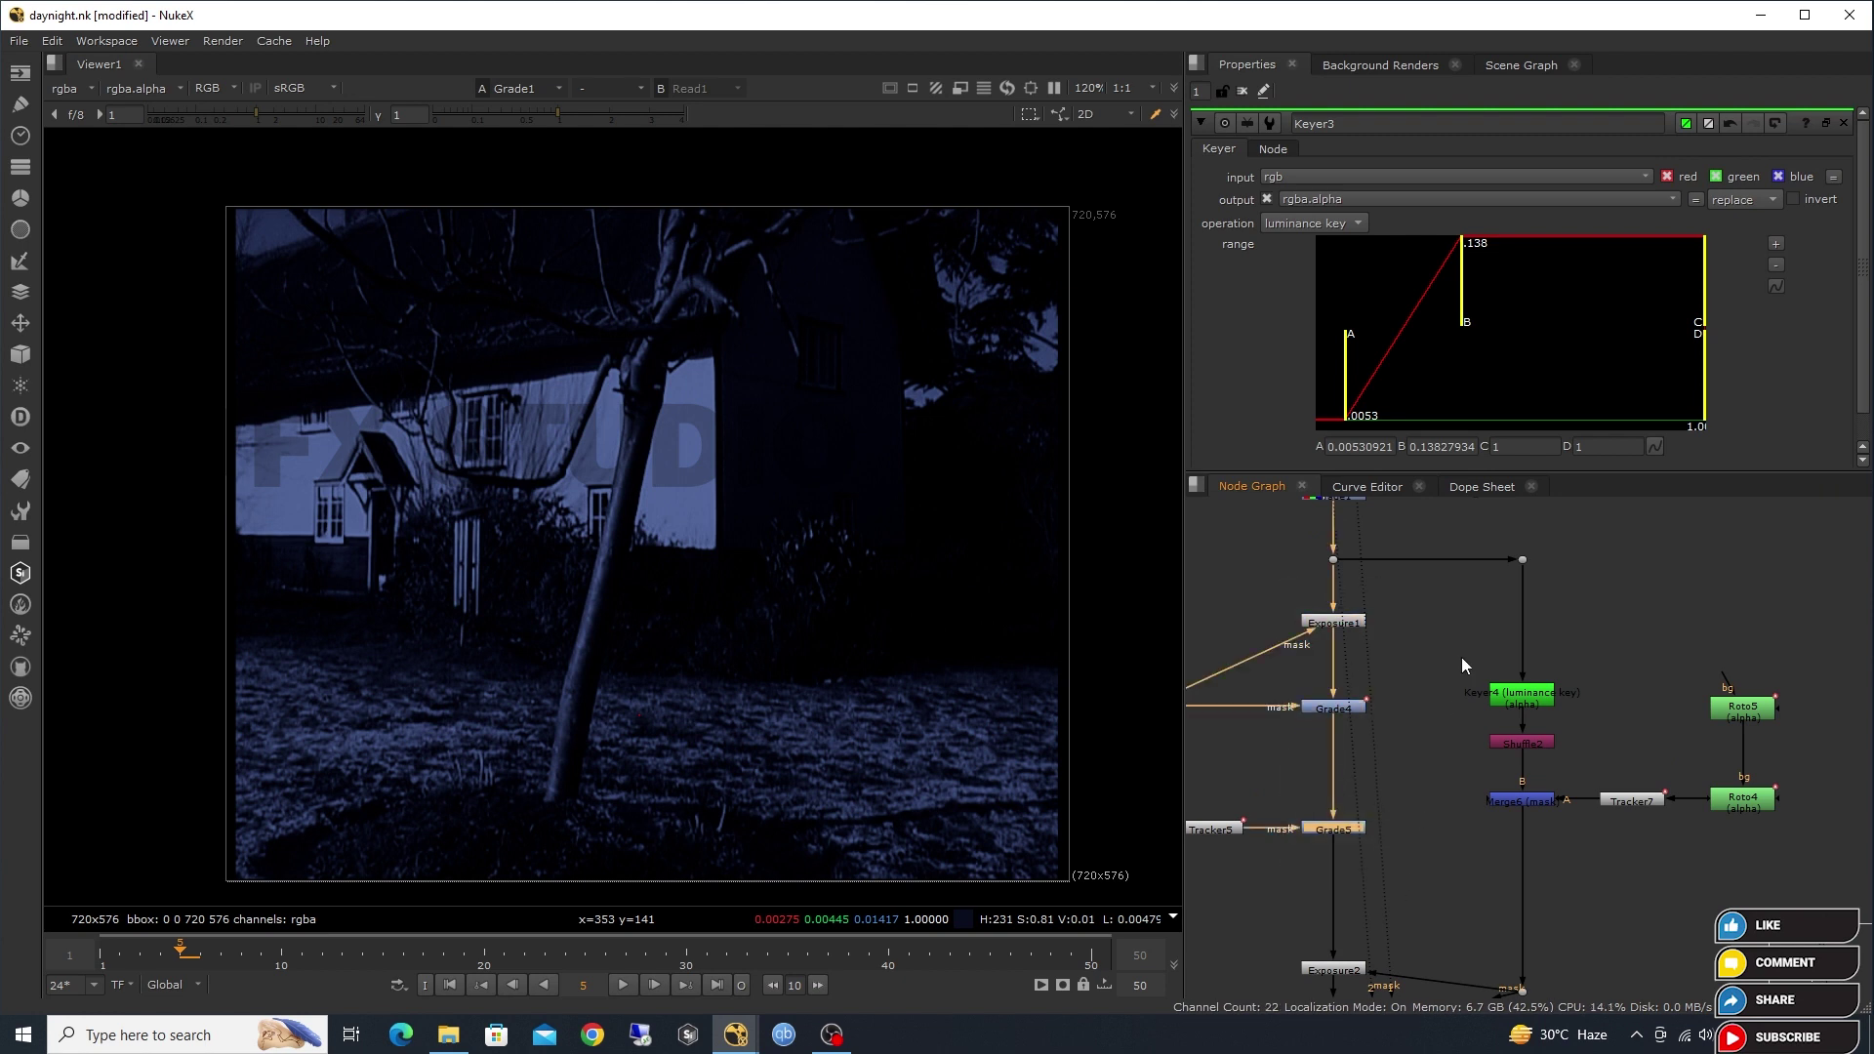
{"action": "left_click_drag", "start_coordinate": [1449, 565], "coordinate": [1779, 866]}
{"action": "left_click", "coordinate": [1683, 865]}
{"action": "scroll", "coordinate": [1495, 710], "scroll_direction": "down", "scroll_amount": 2}
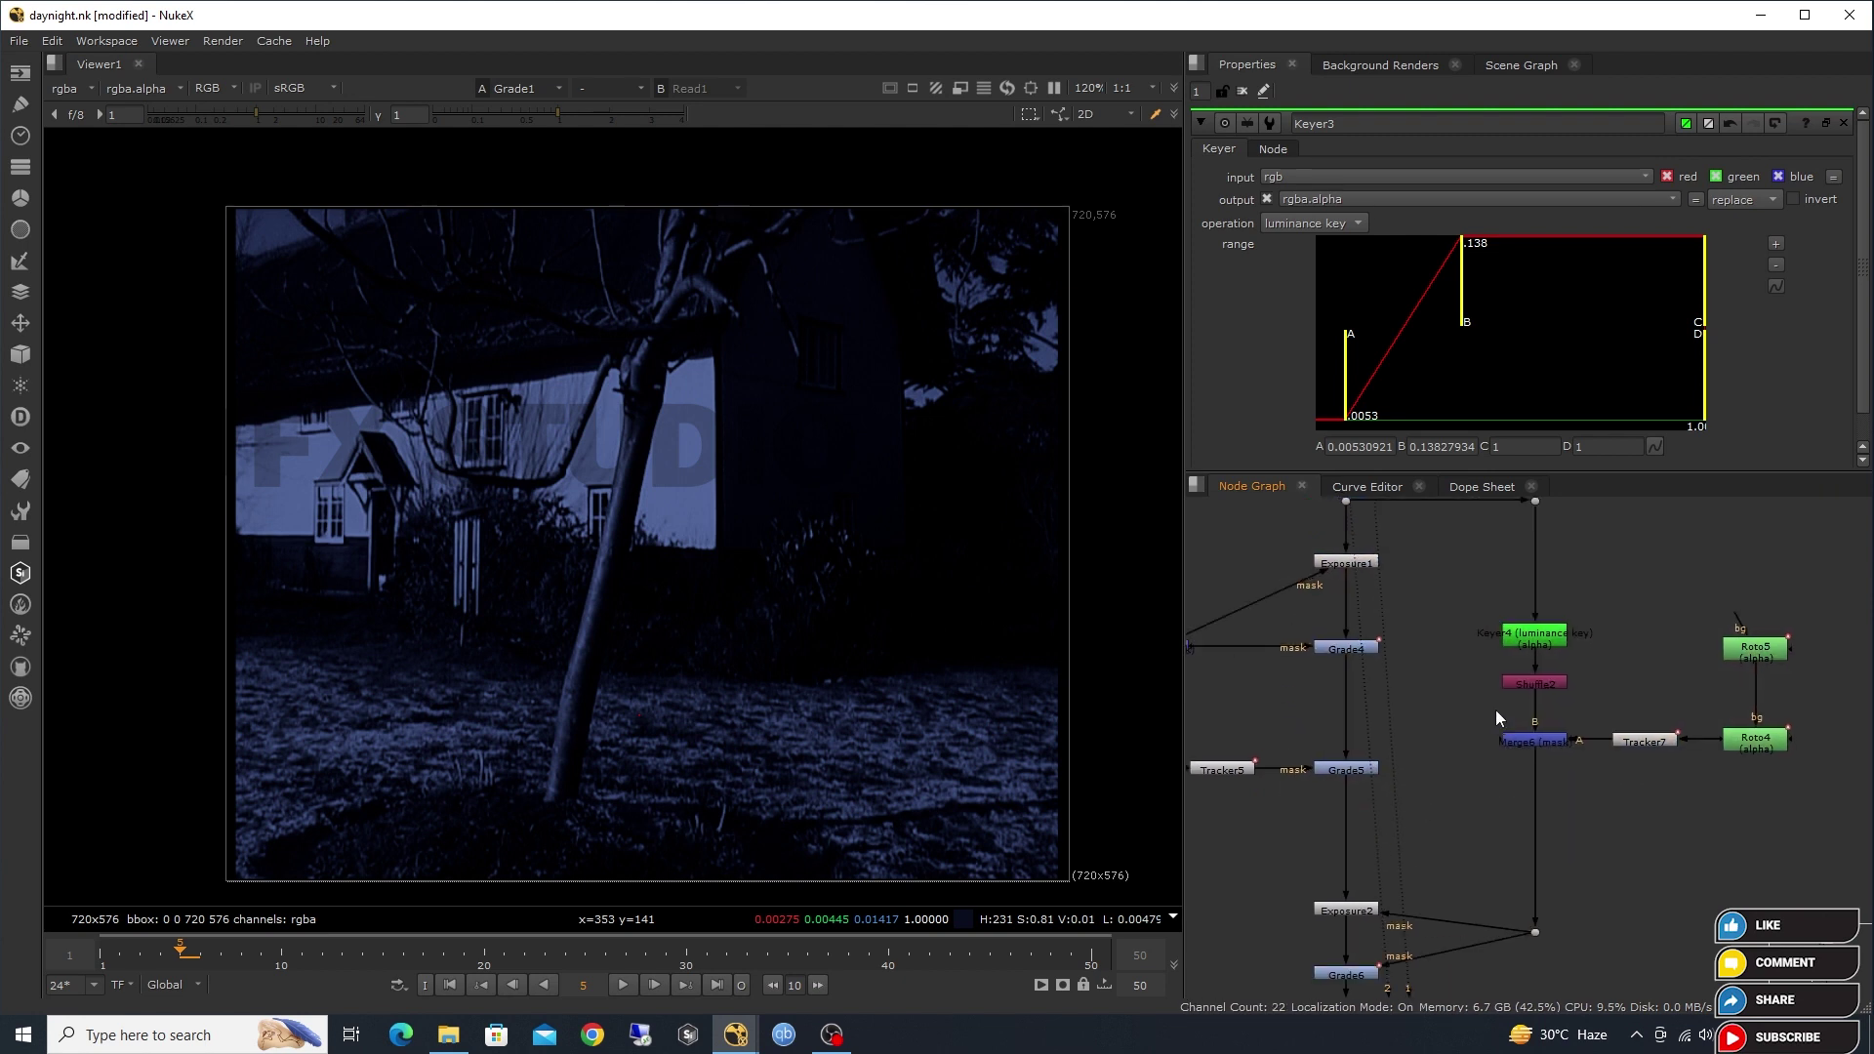
Open the shrub roto mask settings and view the lawn-patch Grade6 result.
{"action": "double_click", "coordinate": [1710, 672]}
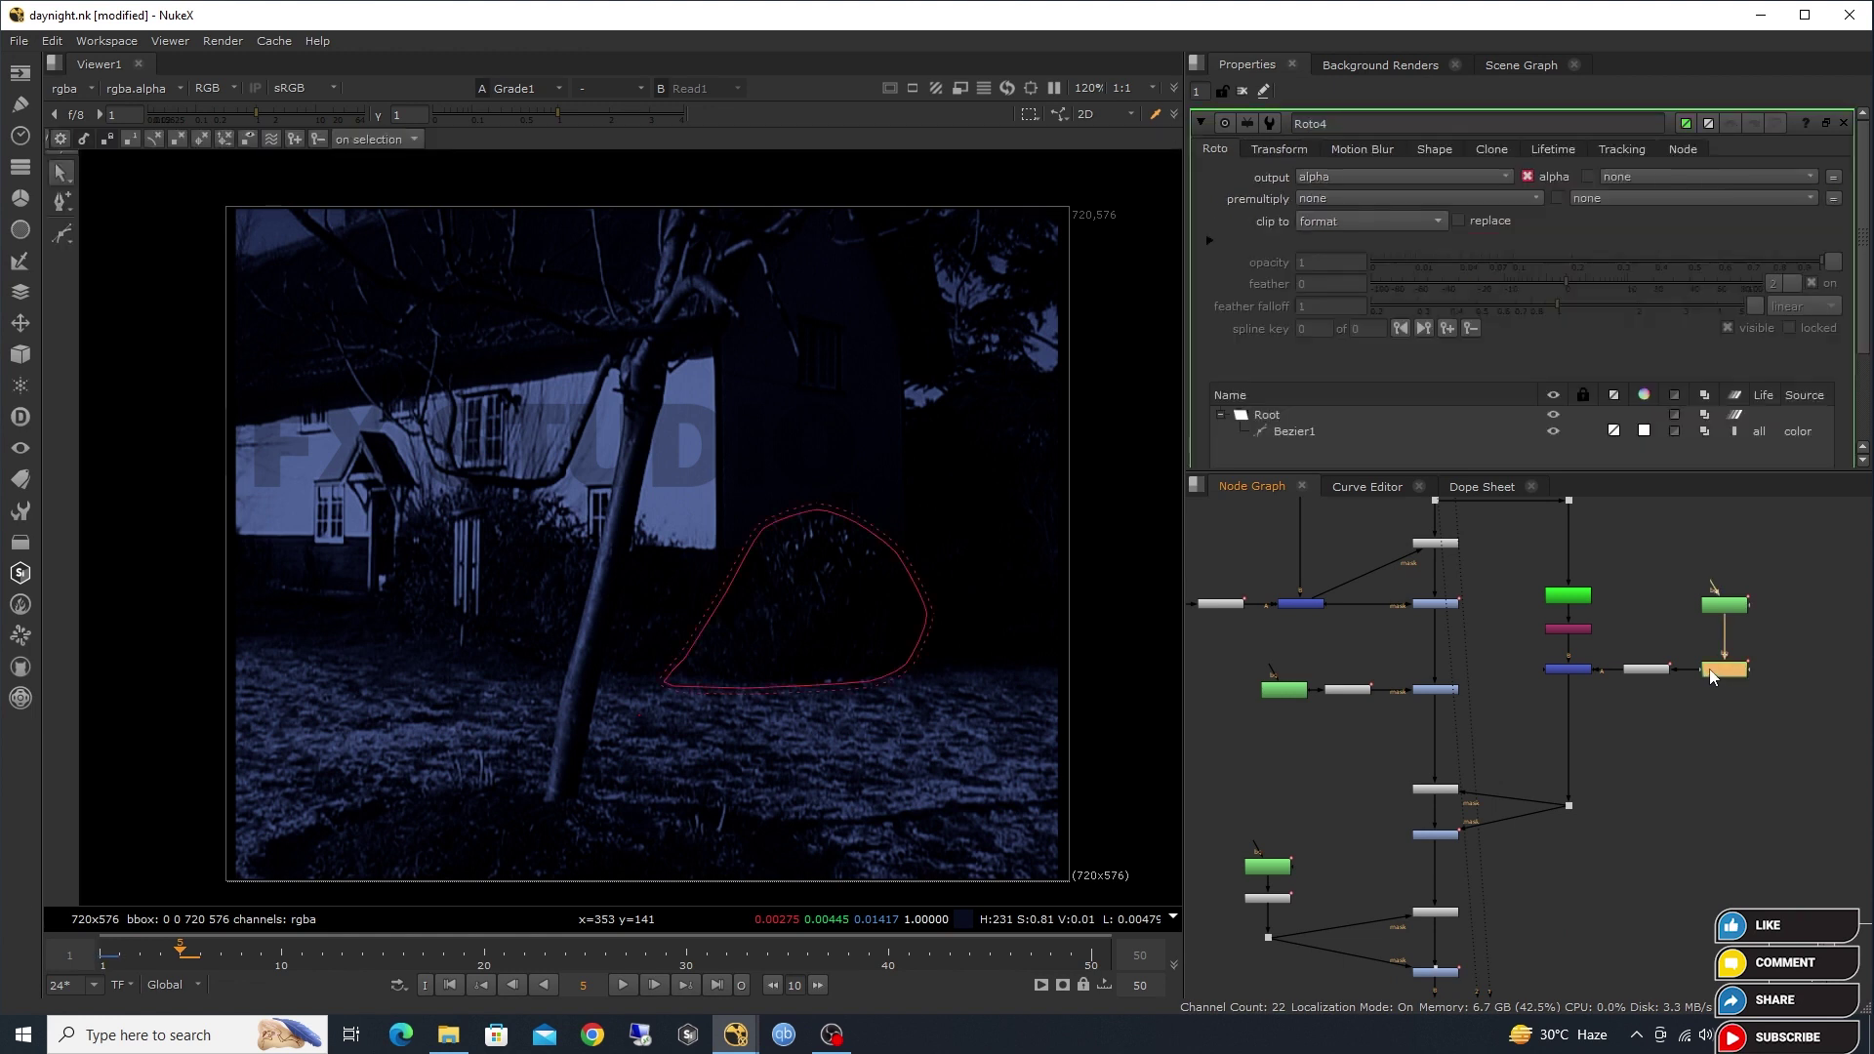
{"action": "left_click", "coordinate": [1721, 610]}
{"action": "scroll", "coordinate": [1459, 748], "scroll_direction": "up", "scroll_amount": 2}
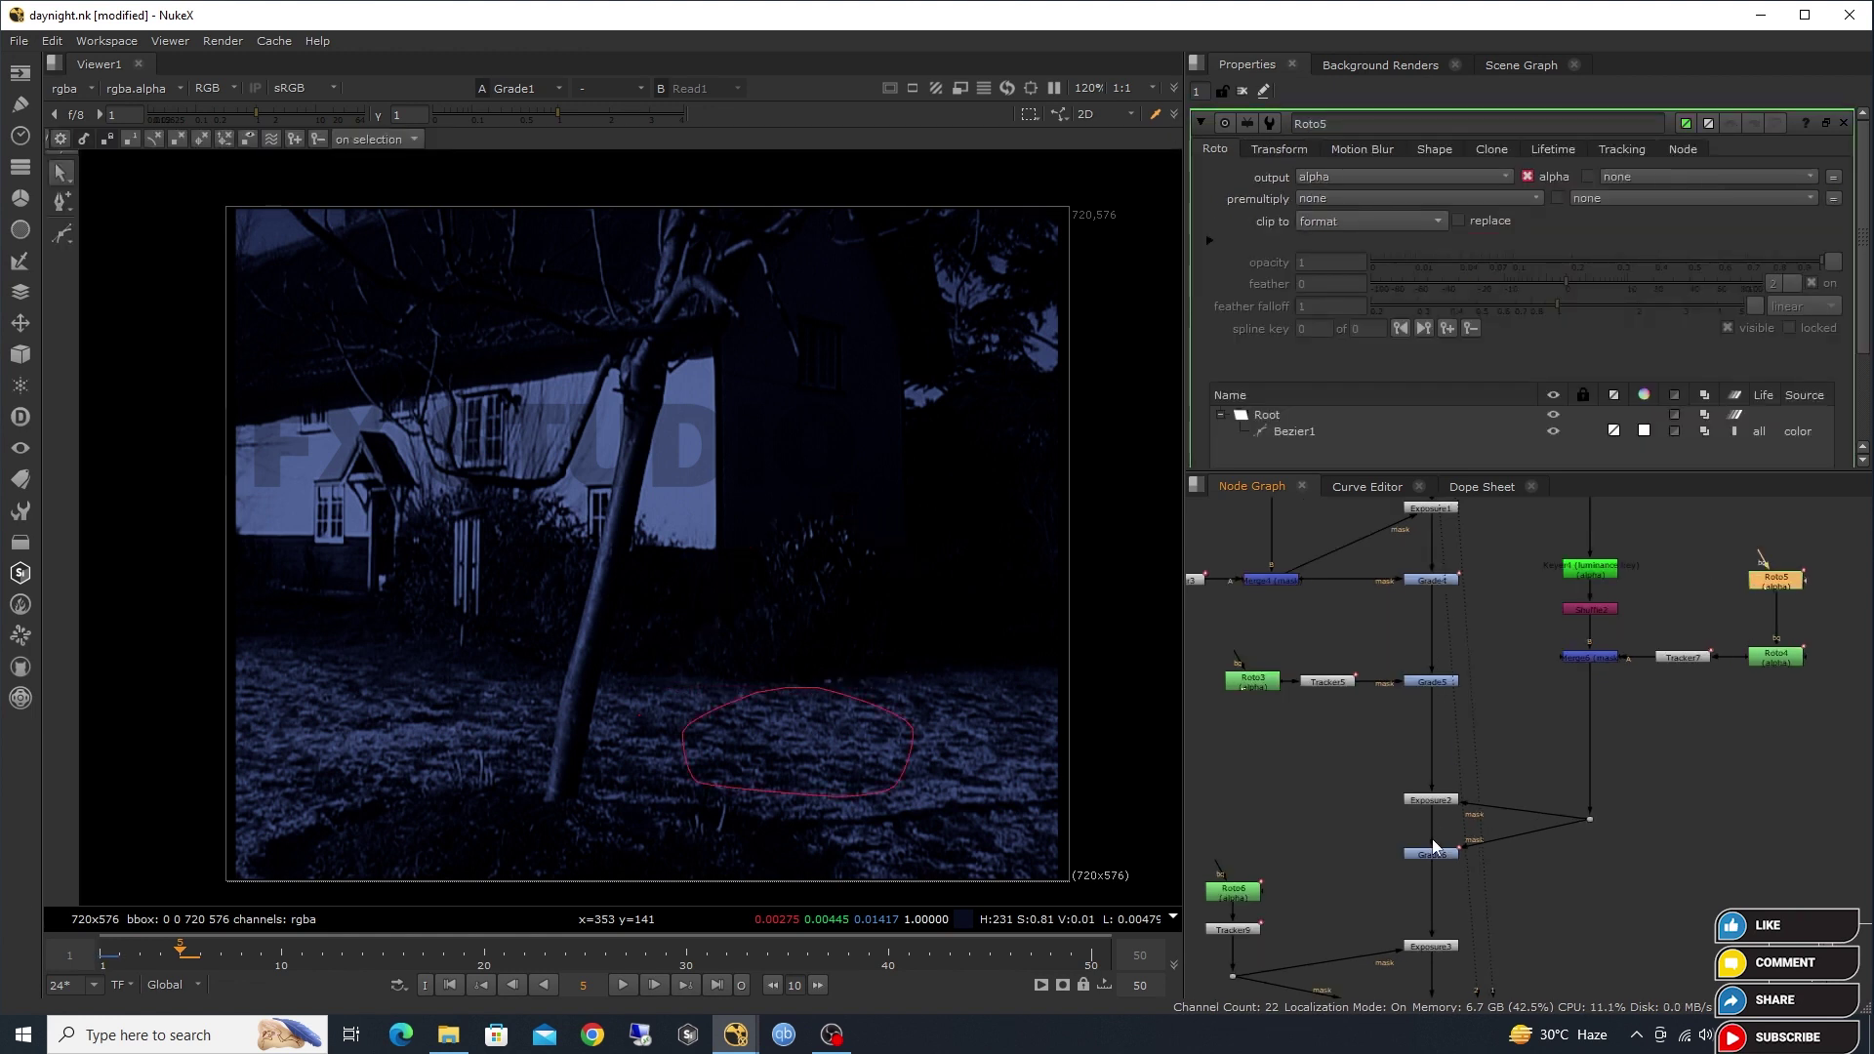
{"action": "left_click", "coordinate": [1435, 855]}
{"action": "key", "text": "1"}
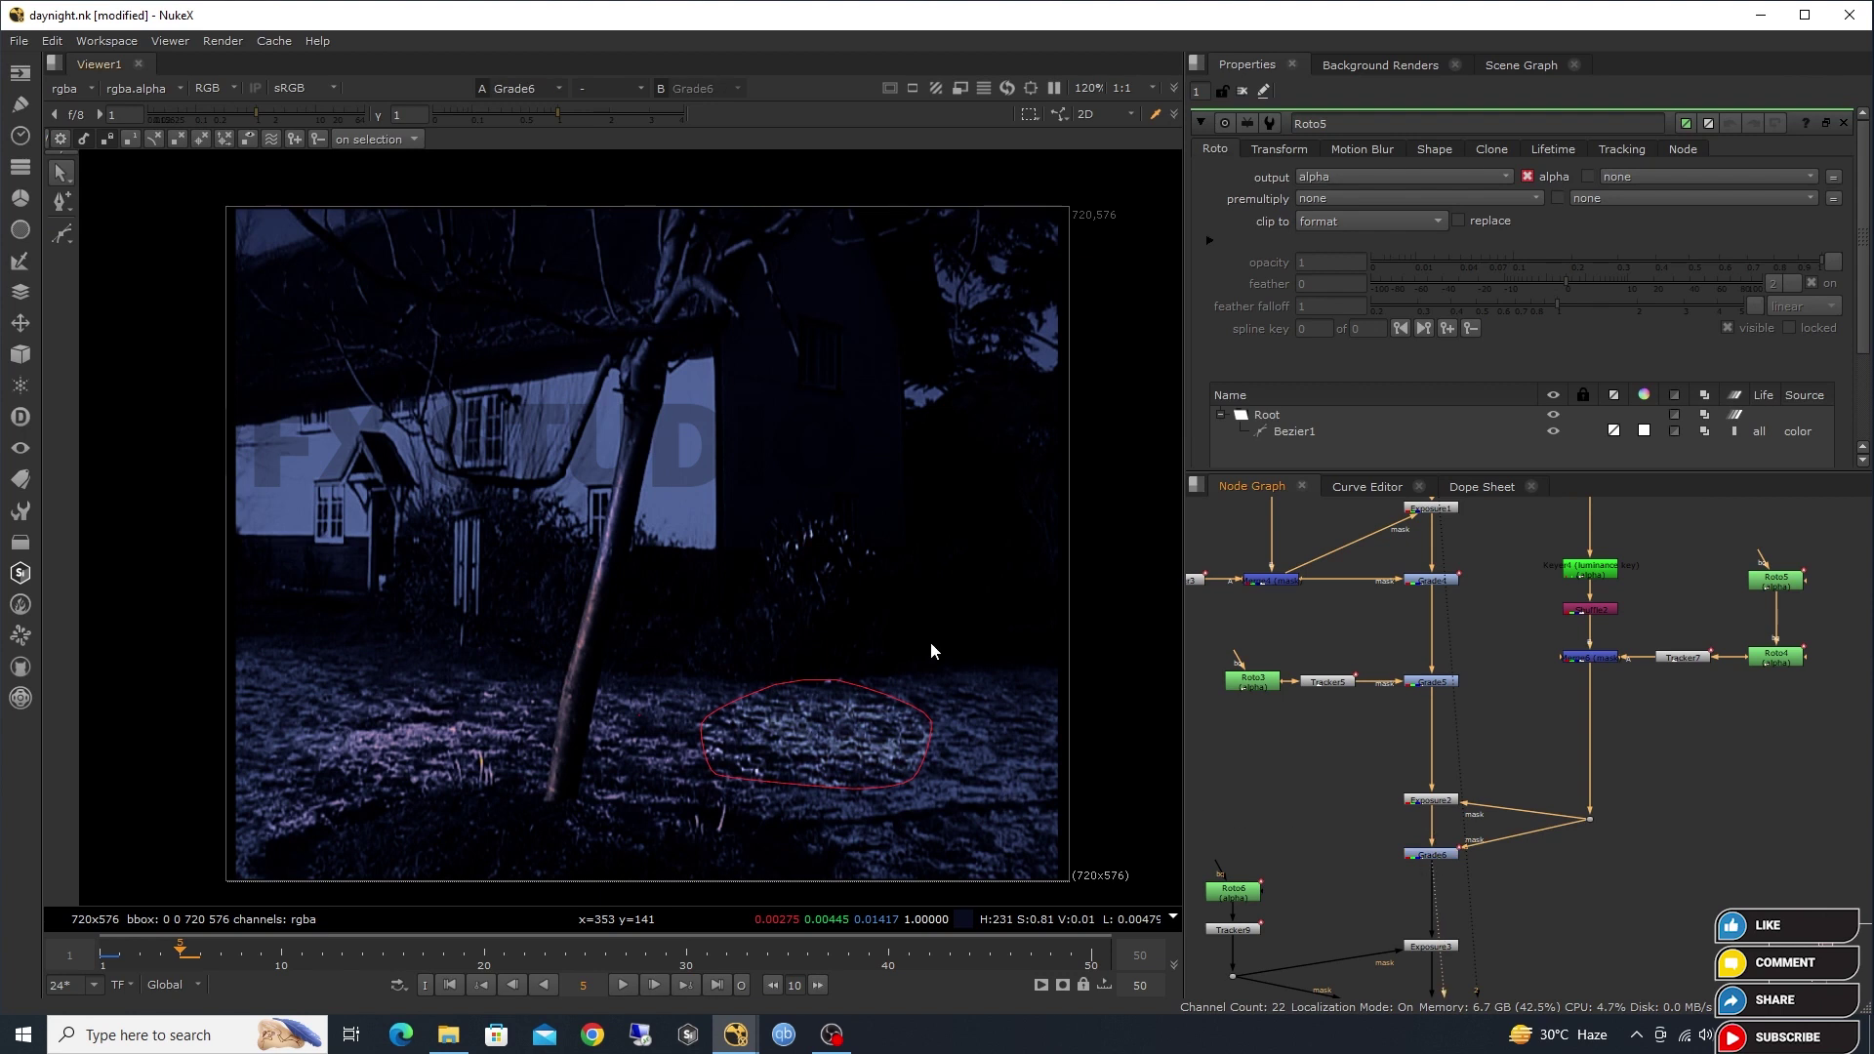
View the Exposure3 and Grade7 results further down the chain.
{"action": "left_click_drag", "start_coordinate": [1400, 863], "coordinate": [1439, 694]}
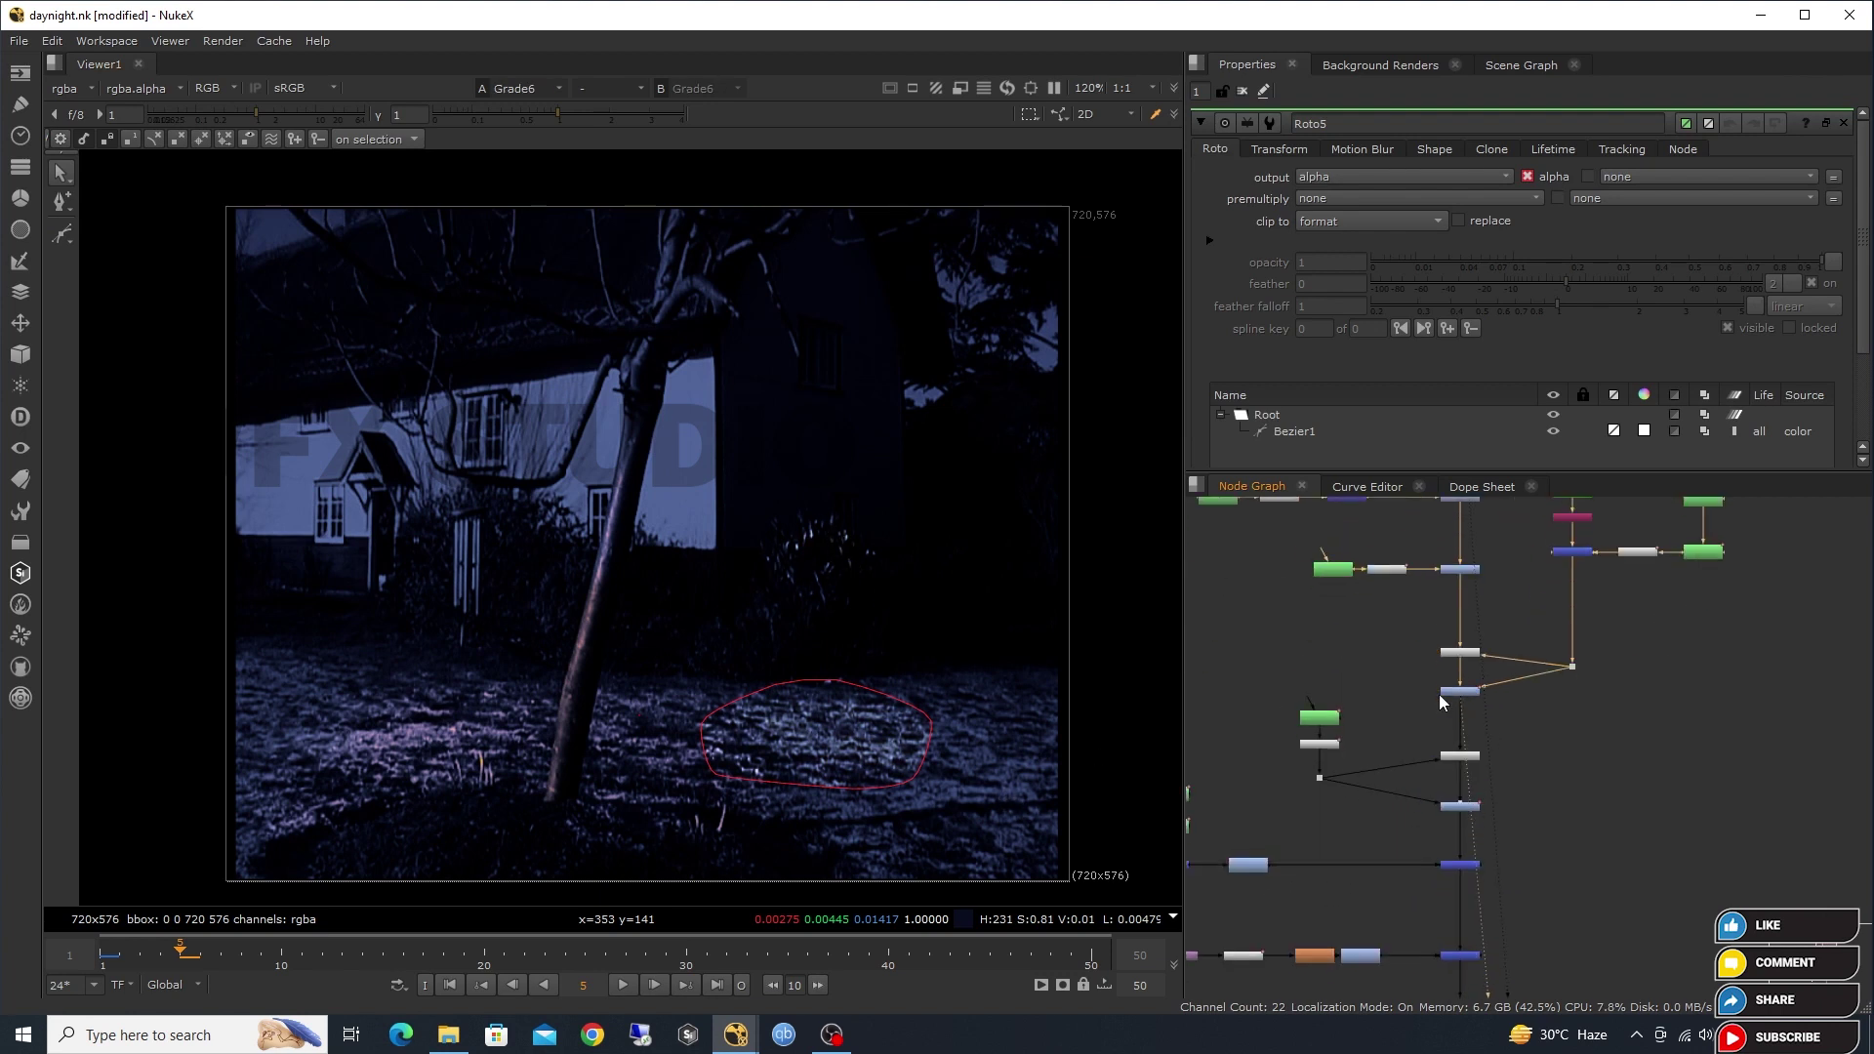
{"action": "left_click", "coordinate": [1462, 750]}
{"action": "key", "text": "1"}
{"action": "left_click", "coordinate": [1462, 823]}
{"action": "key", "text": "1"}
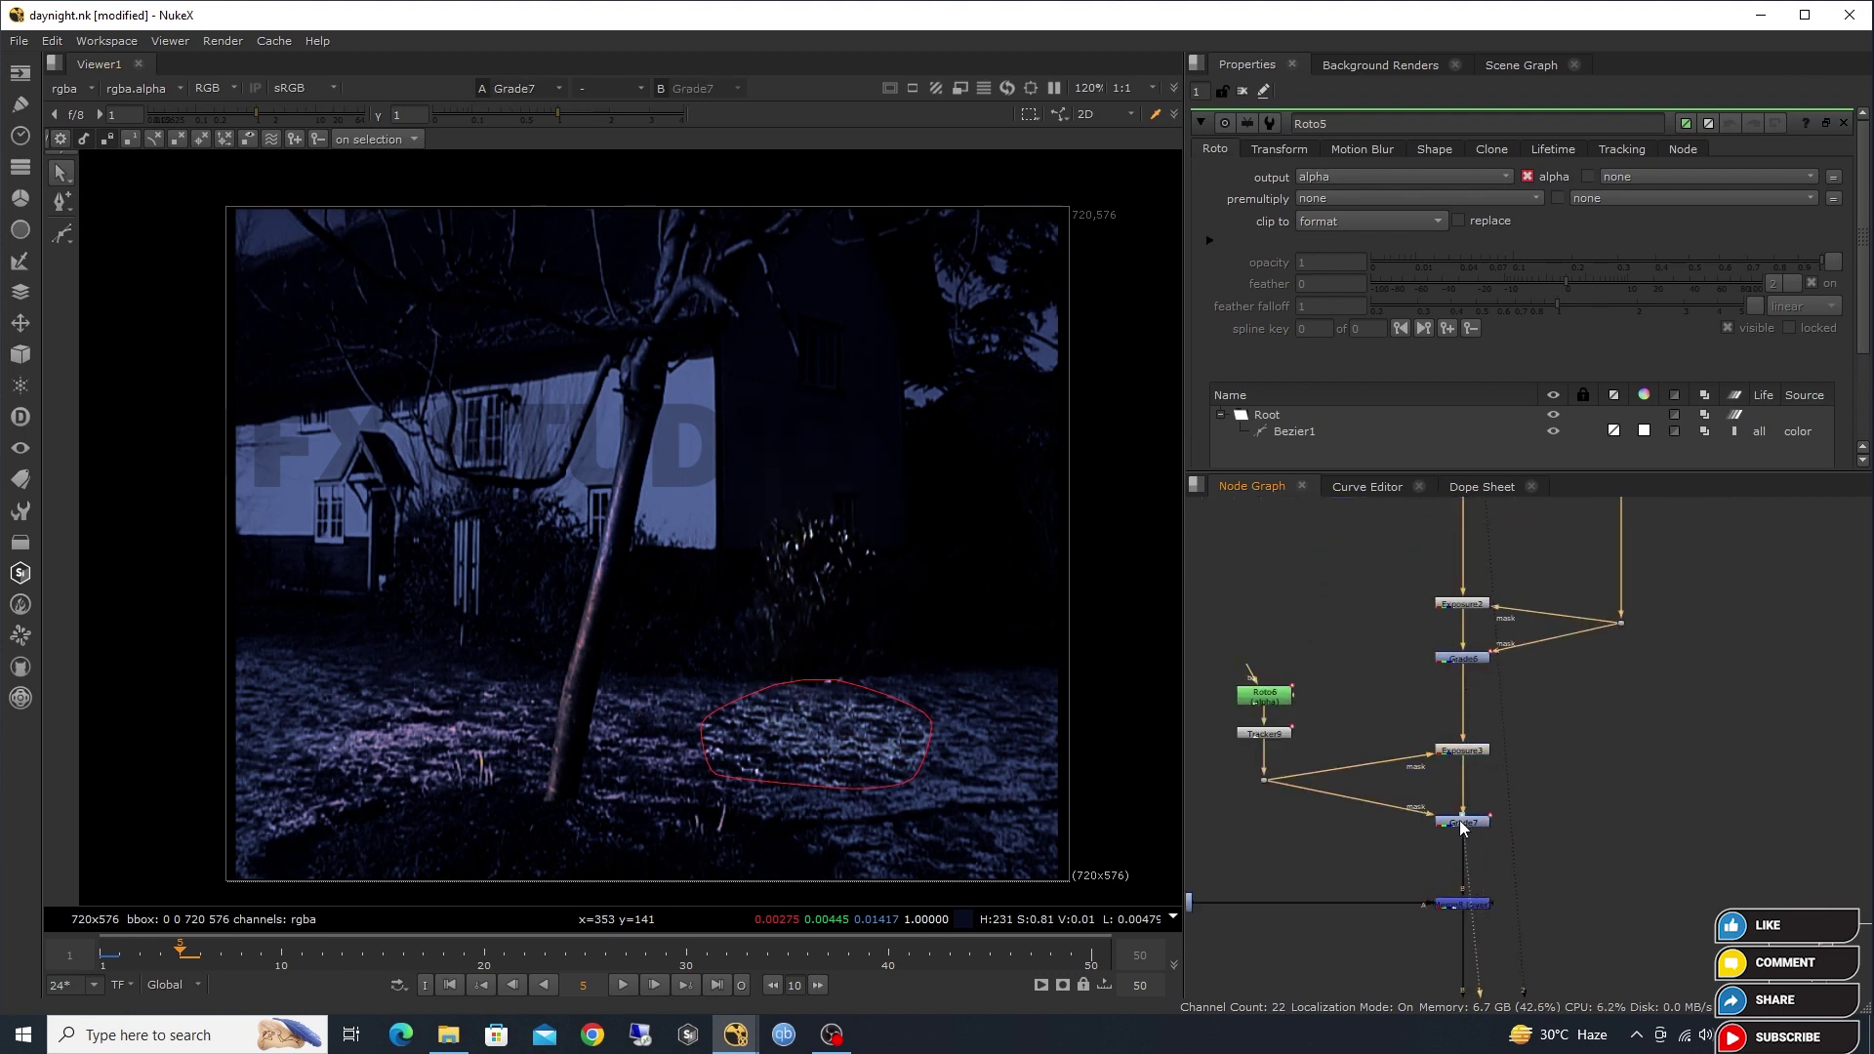
Pan up to Read1 and view the original daytime cottage footage.
{"action": "scroll", "coordinate": [1460, 820], "scroll_direction": "down", "scroll_amount": 2}
{"action": "scroll", "coordinate": [1466, 753], "scroll_direction": "up", "scroll_amount": 2}
{"action": "scroll", "coordinate": [1466, 754], "scroll_direction": "down", "scroll_amount": 3}
{"action": "left_click_drag", "start_coordinate": [1466, 734], "coordinate": [1413, 841]}
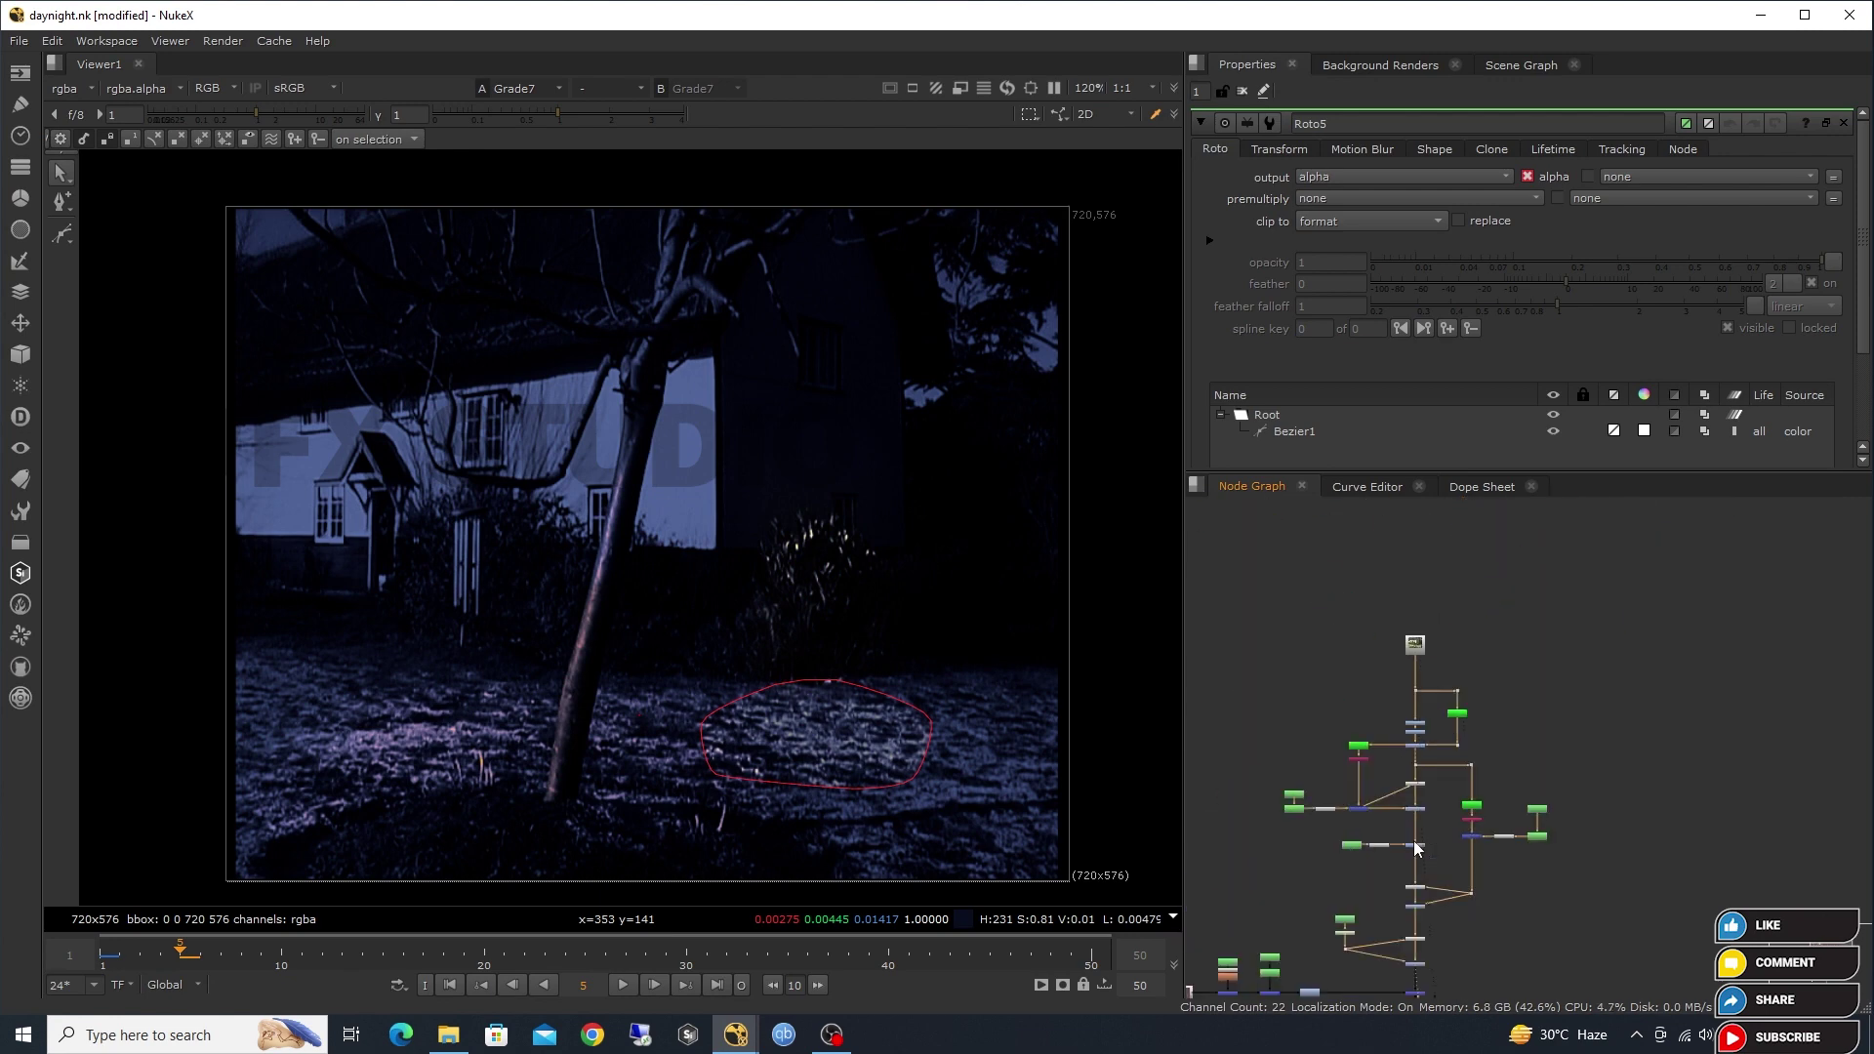
{"action": "scroll", "coordinate": [1441, 609], "scroll_direction": "up", "scroll_amount": 5}
{"action": "left_click", "coordinate": [1440, 609]}
{"action": "key", "text": "1"}
{"action": "scroll", "coordinate": [1440, 609], "scroll_direction": "down", "scroll_amount": 5}
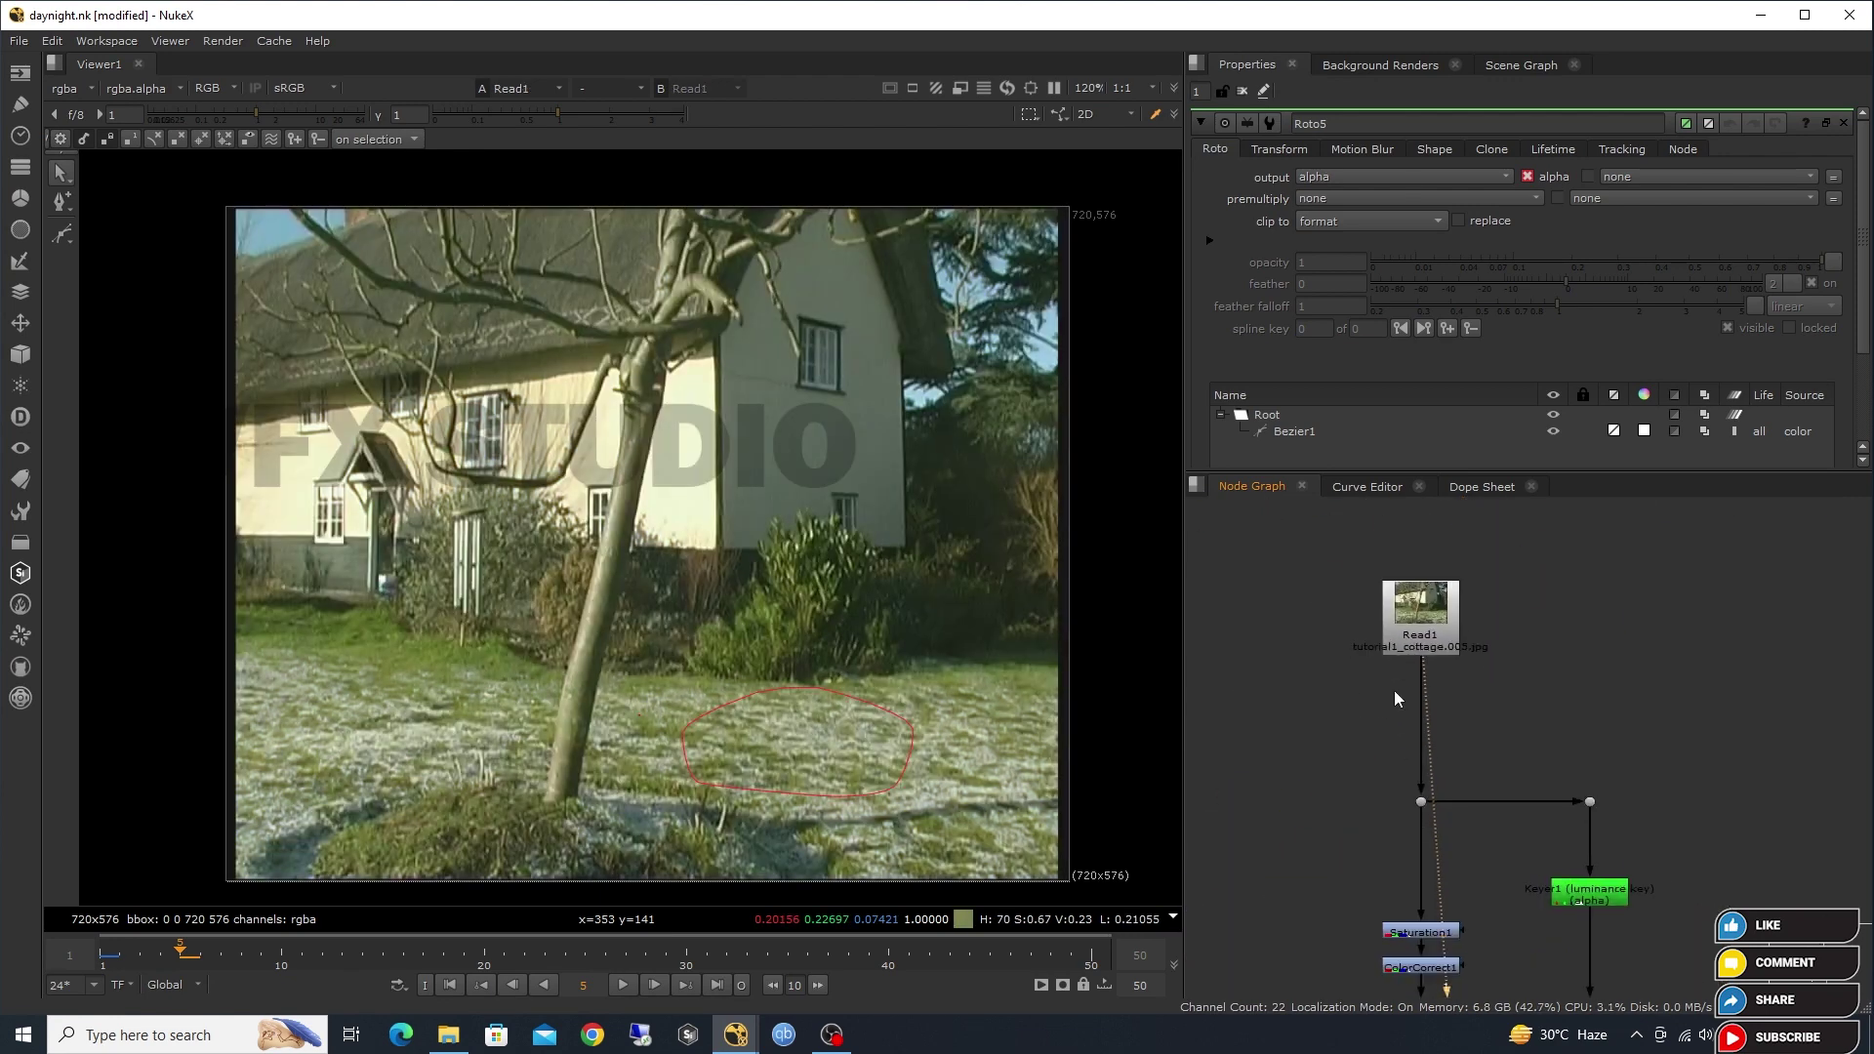
View Saturation1, ColorCorrect1, the main blue night grade and the first Exposure node in turn.
{"action": "scroll", "coordinate": [1394, 689], "scroll_direction": "up", "scroll_amount": 2}
{"action": "left_click", "coordinate": [1386, 869]}
{"action": "key", "text": "1"}
{"action": "left_click_drag", "start_coordinate": [1382, 871], "coordinate": [1370, 742]}
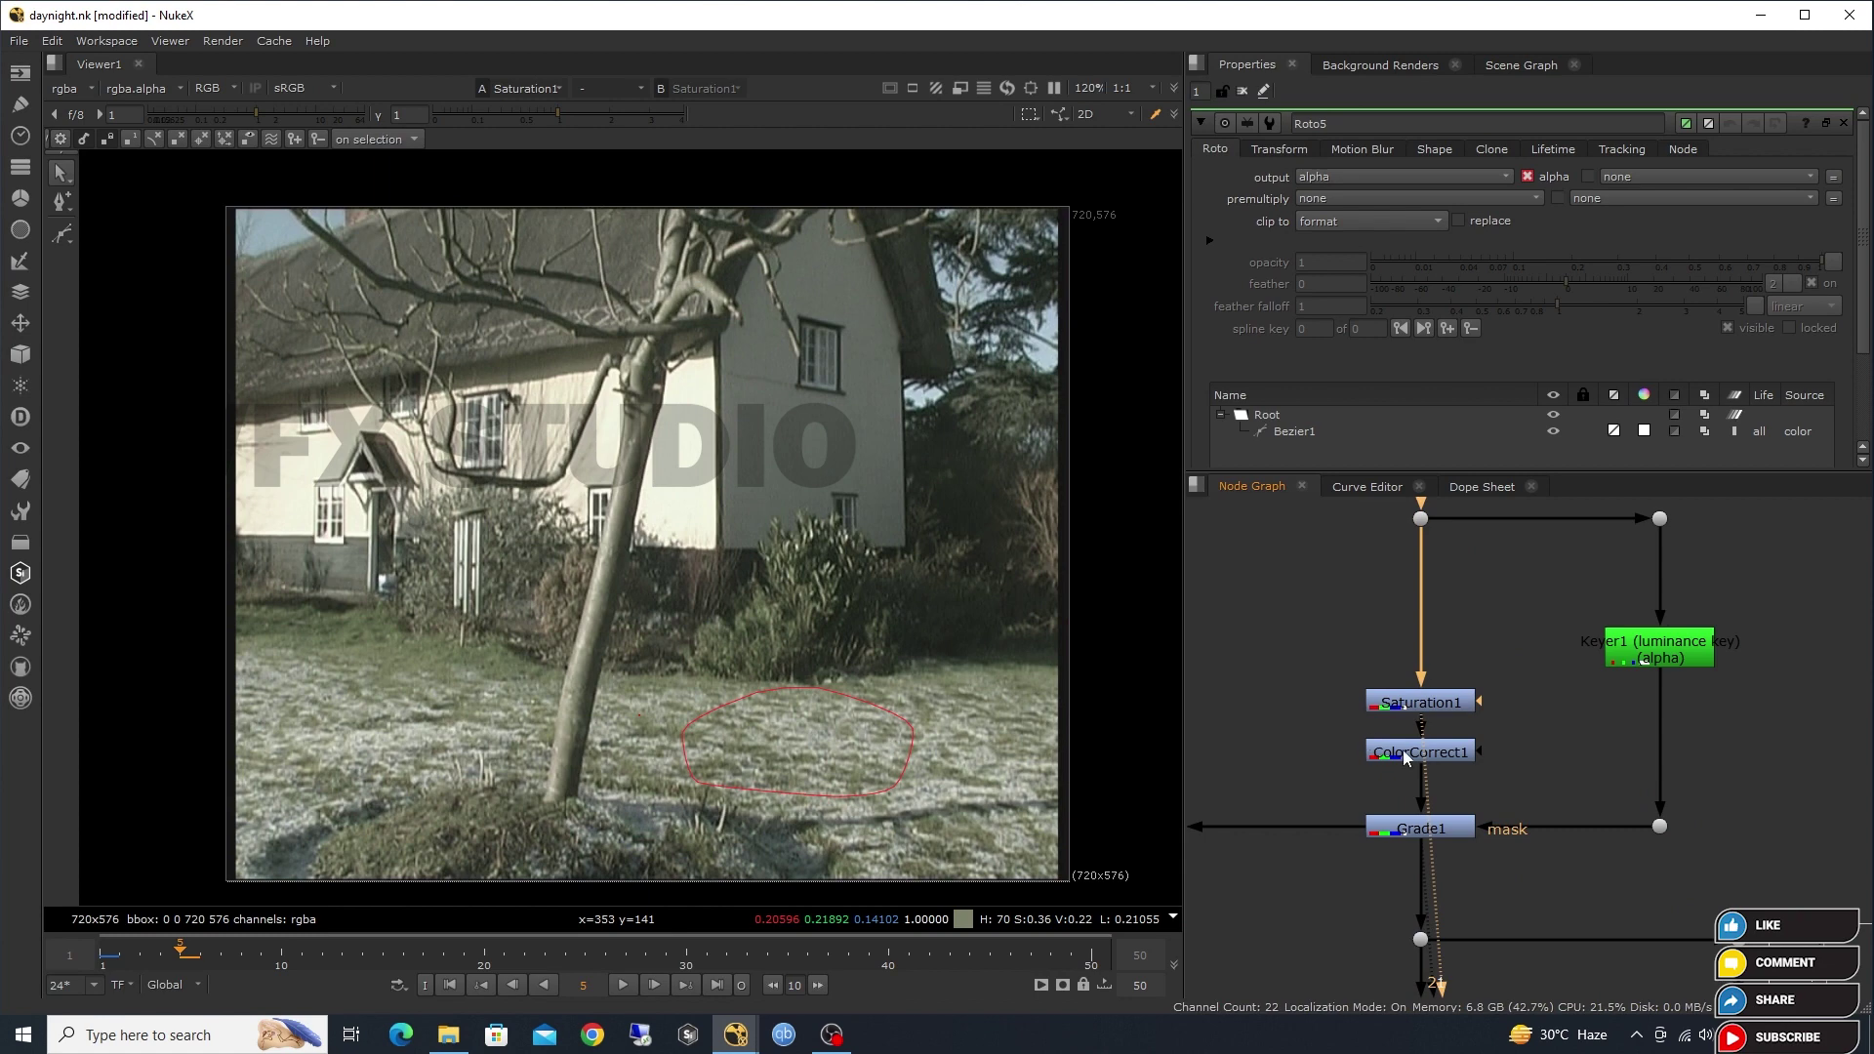
{"action": "left_click", "coordinate": [1406, 759]}
{"action": "key", "text": "1"}
{"action": "scroll", "coordinate": [1410, 822], "scroll_direction": "up", "scroll_amount": 3}
{"action": "left_click", "coordinate": [1391, 837]}
{"action": "key", "text": "1"}
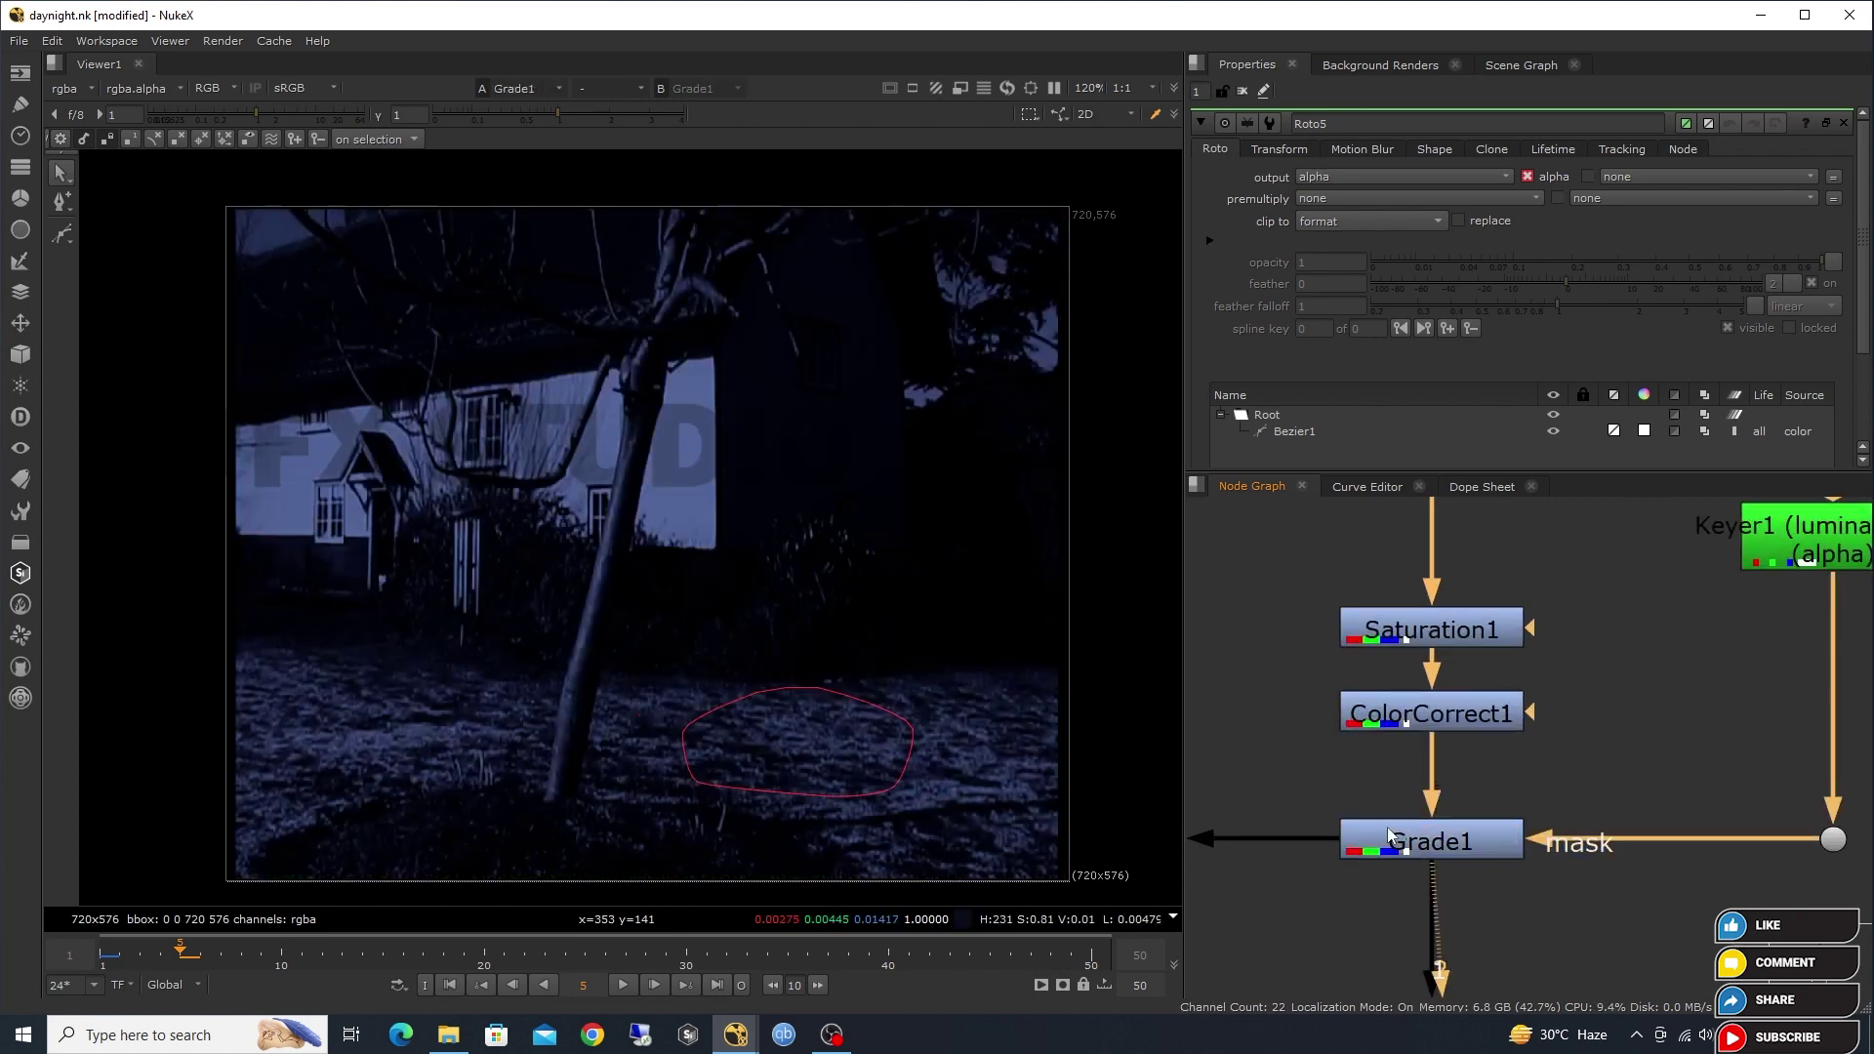
{"action": "scroll", "coordinate": [1391, 837], "scroll_direction": "down", "scroll_amount": 4}
{"action": "scroll", "coordinate": [1394, 857], "scroll_direction": "up", "scroll_amount": 2}
{"action": "left_click", "coordinate": [1394, 857]}
{"action": "key", "text": "1"}
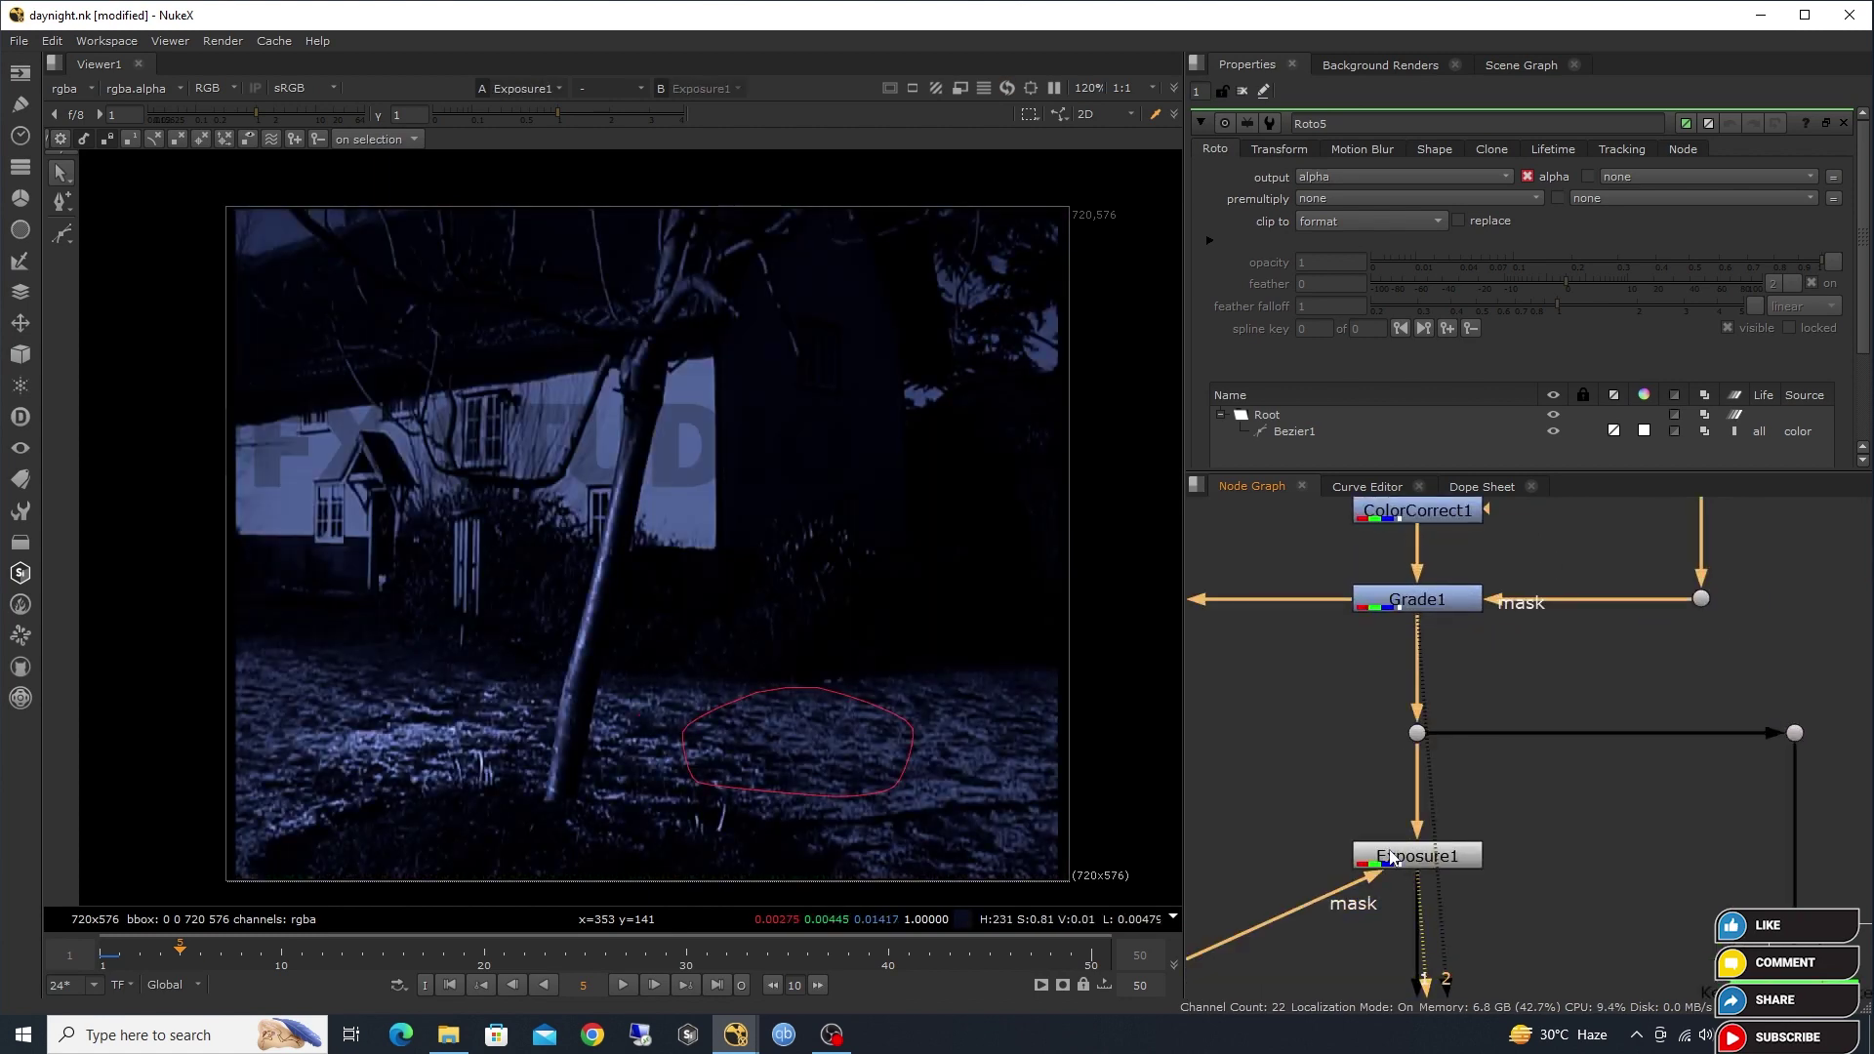
View Grade4, Grade5, Exposure2, Grade6, Exposure3 and Grade7 one after another.
{"action": "scroll", "coordinate": [1393, 857], "scroll_direction": "down", "scroll_amount": 3}
{"action": "scroll", "coordinate": [1417, 823], "scroll_direction": "up", "scroll_amount": 2}
{"action": "left_click", "coordinate": [1417, 800]}
{"action": "key", "text": "1"}
{"action": "scroll", "coordinate": [1417, 822], "scroll_direction": "down", "scroll_amount": 2}
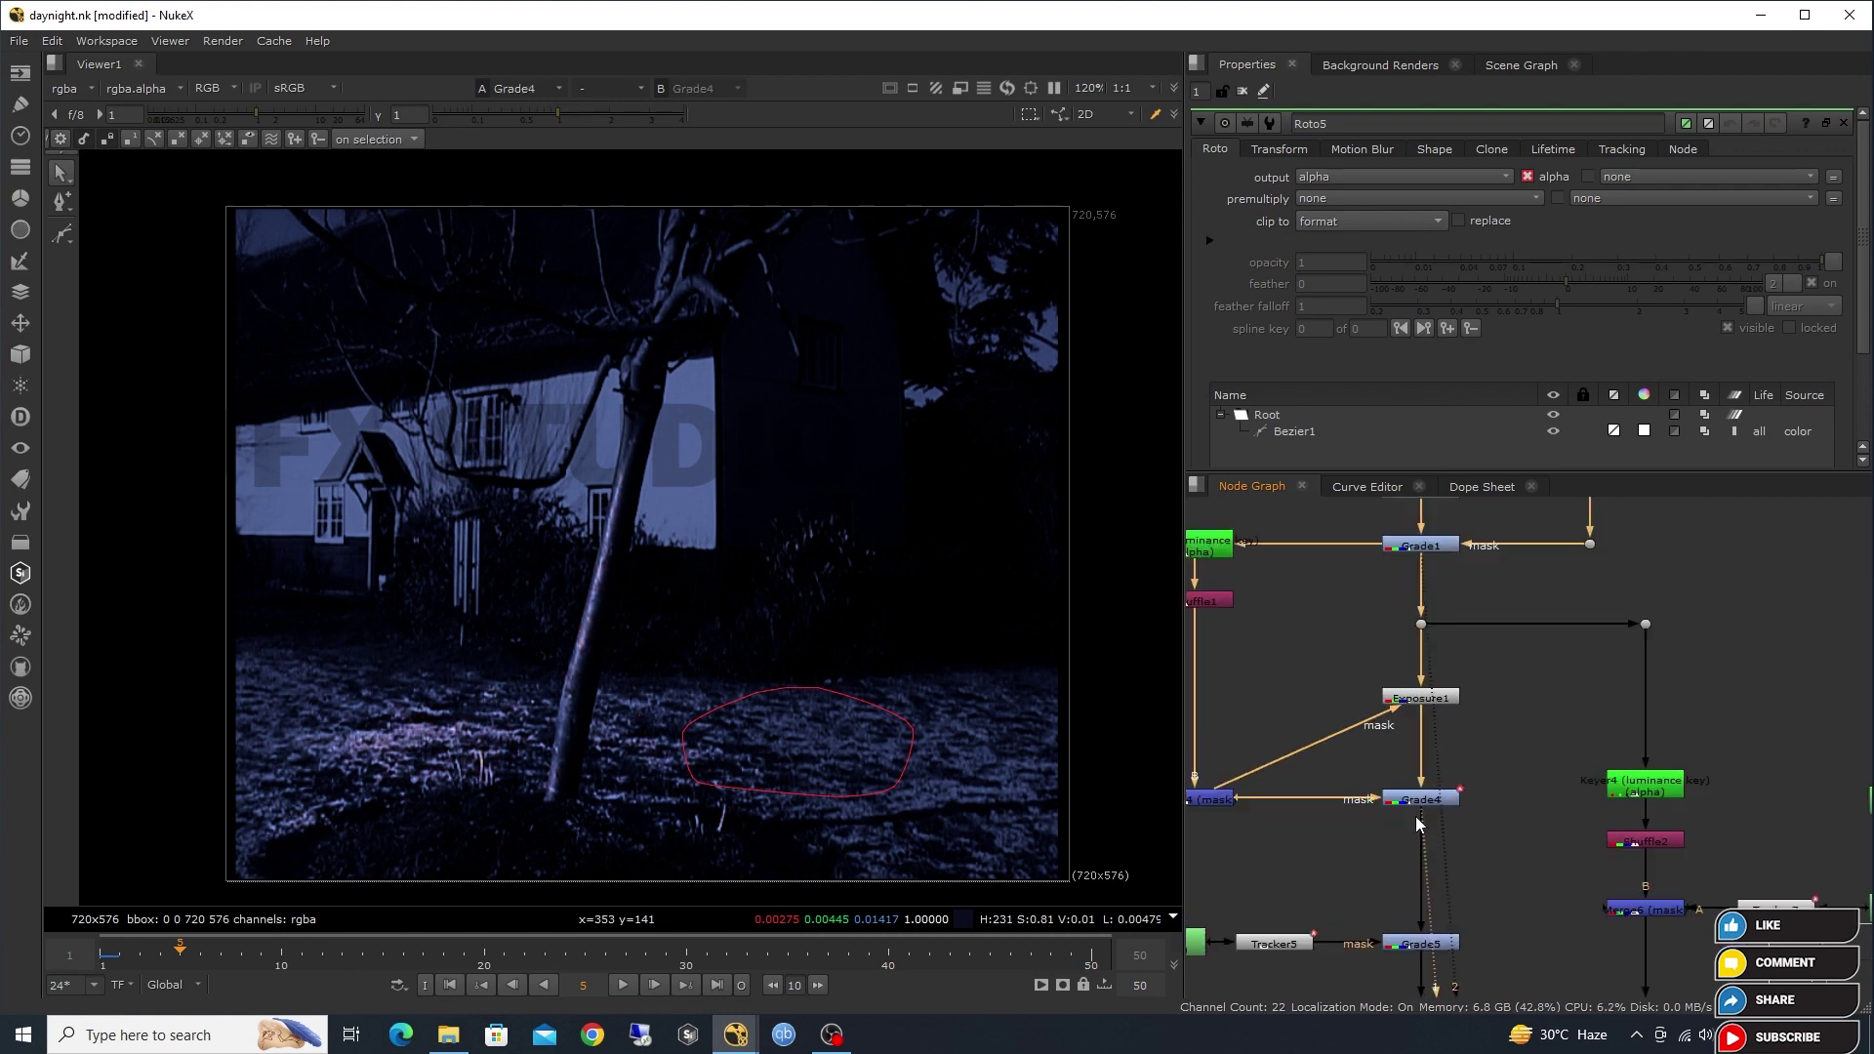
{"action": "scroll", "coordinate": [1417, 823], "scroll_direction": "down", "scroll_amount": 2}
{"action": "scroll", "coordinate": [1430, 811], "scroll_direction": "up", "scroll_amount": 3}
{"action": "left_click", "coordinate": [1437, 793]}
{"action": "key", "text": "1"}
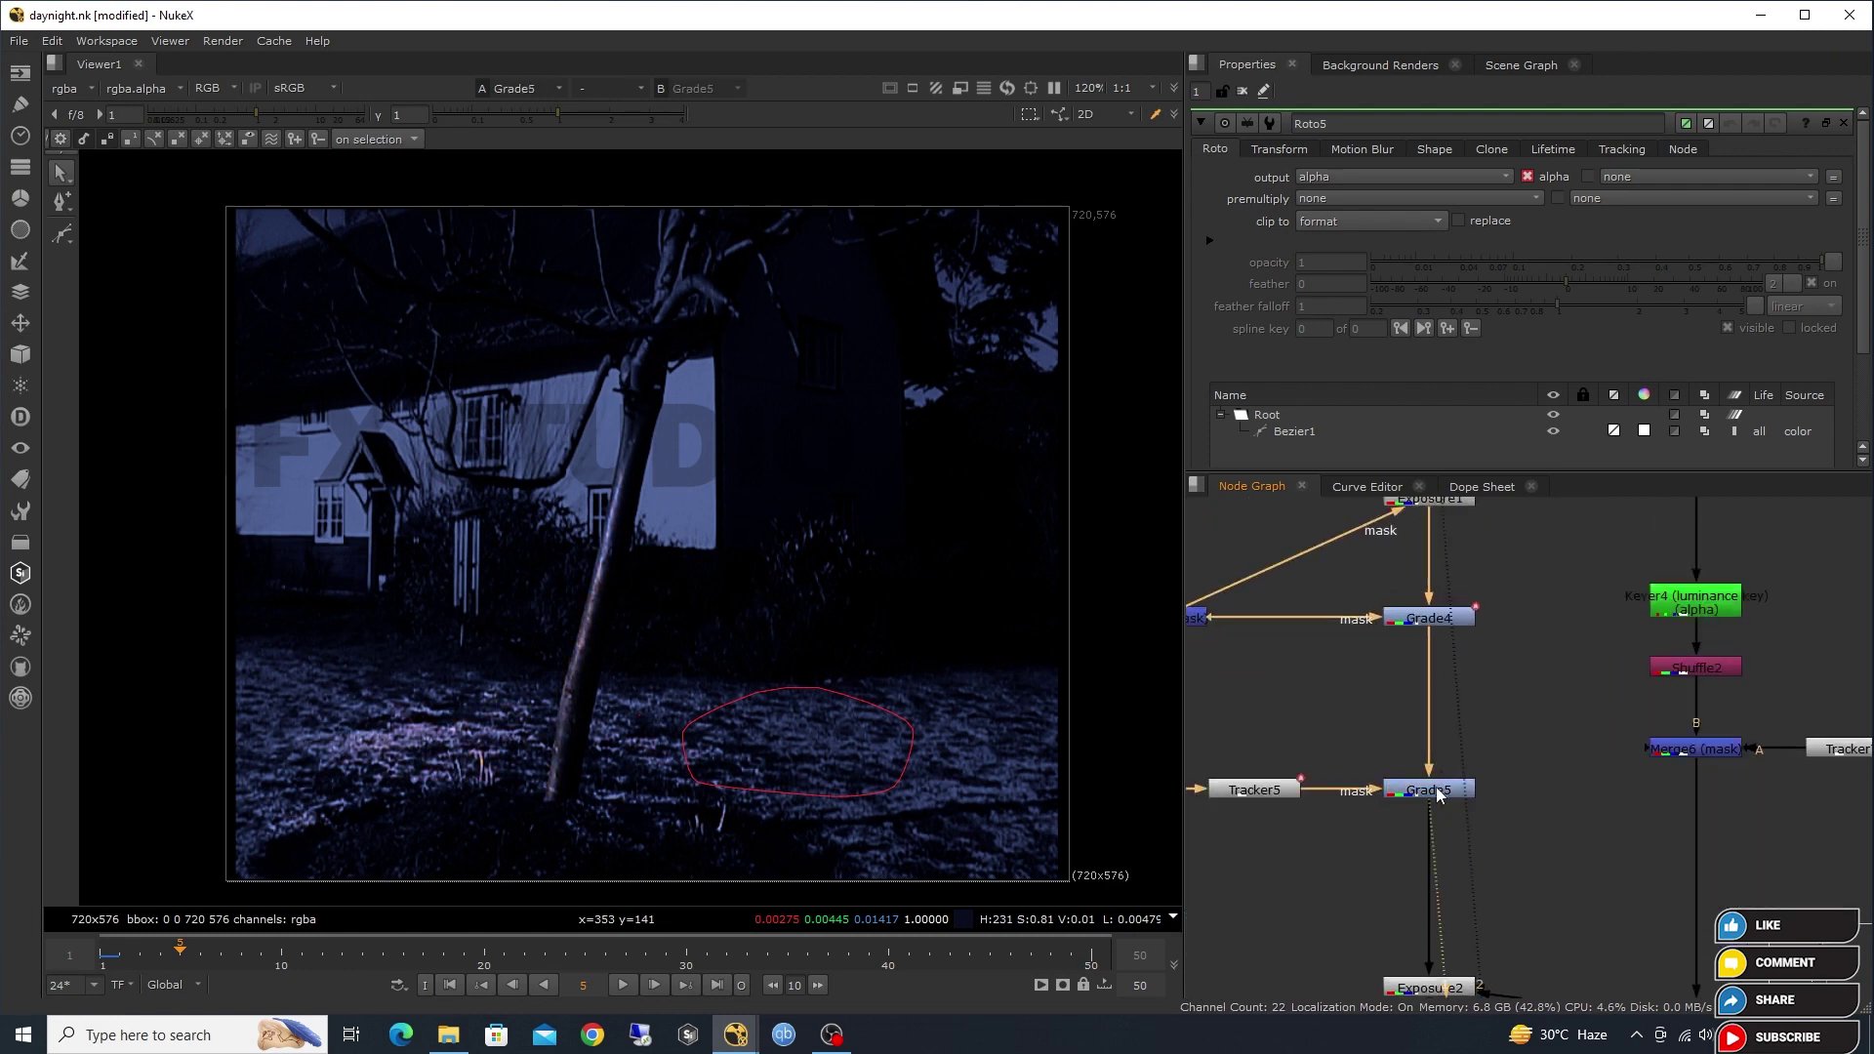
{"action": "scroll", "coordinate": [1437, 793], "scroll_direction": "down", "scroll_amount": 2}
{"action": "scroll", "coordinate": [1430, 781], "scroll_direction": "up", "scroll_amount": 2}
{"action": "left_click", "coordinate": [1424, 768]}
{"action": "key", "text": "1"}
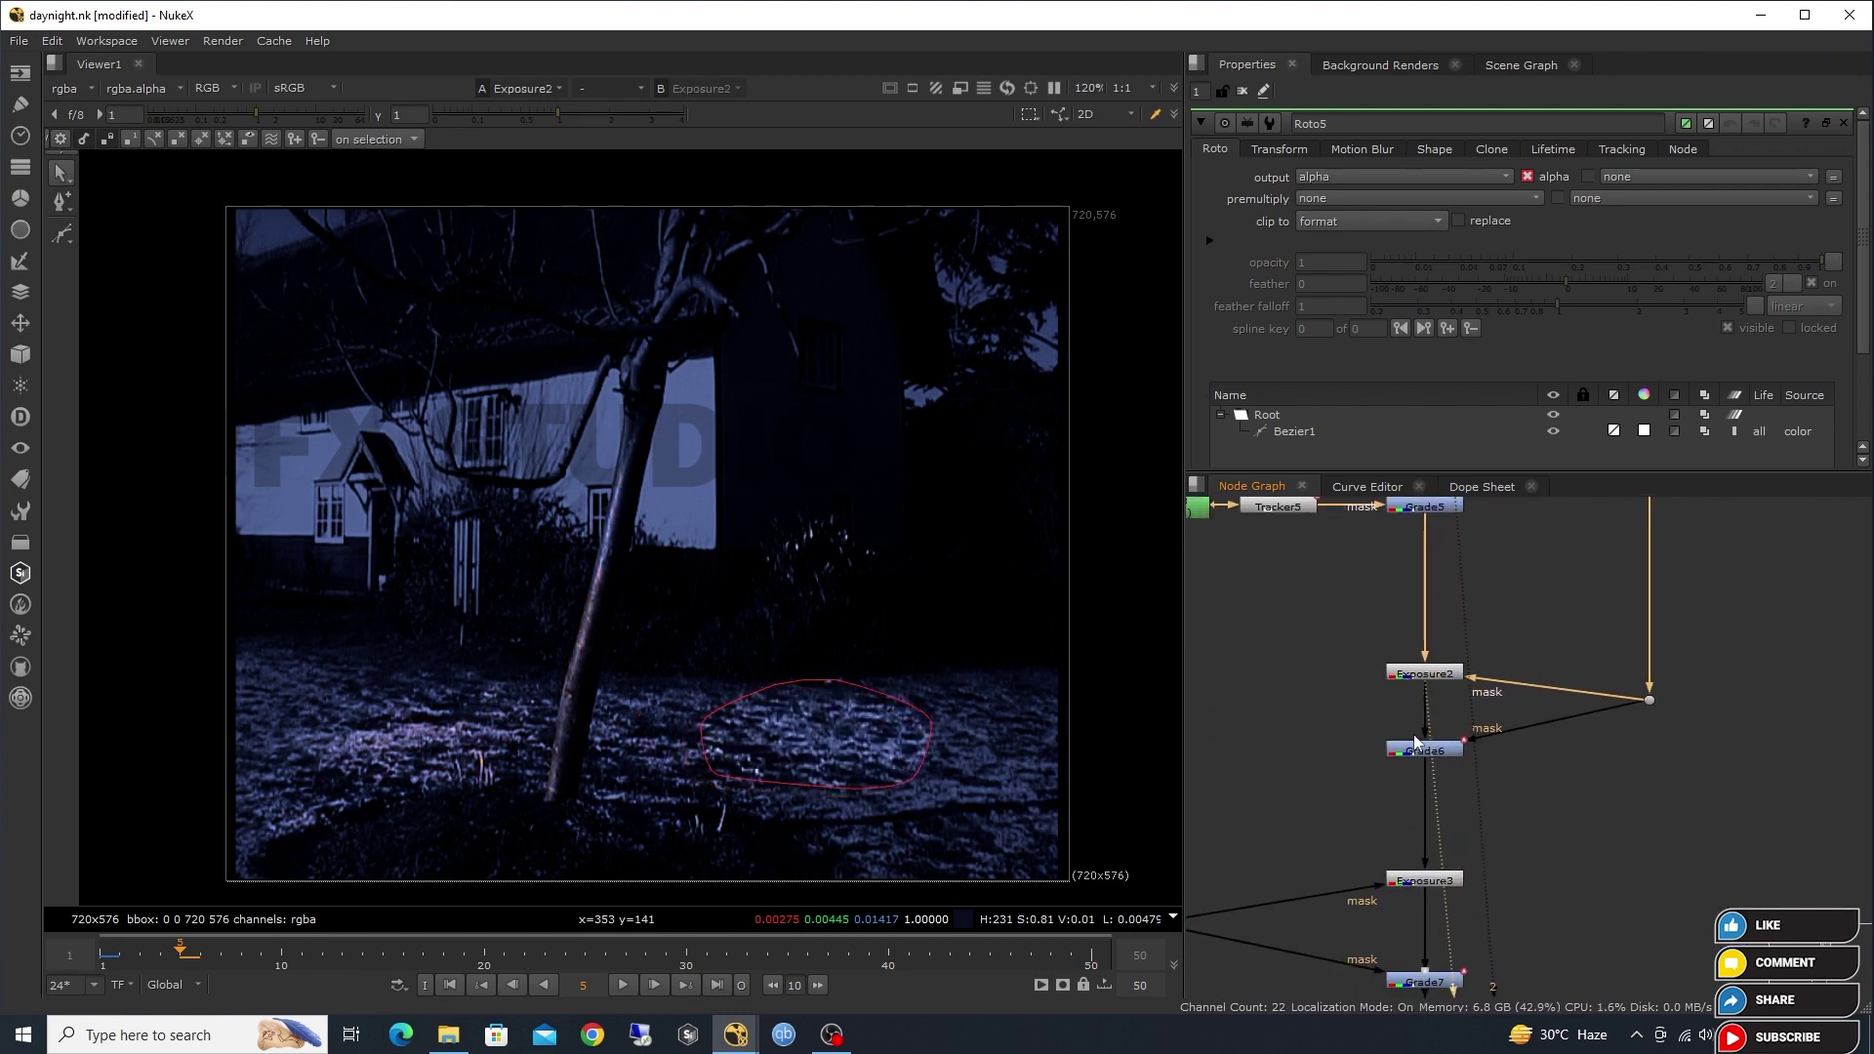
{"action": "left_click", "coordinate": [1415, 750]}
{"action": "key", "text": "1"}
{"action": "scroll", "coordinate": [1380, 789], "scroll_direction": "up", "scroll_amount": 2}
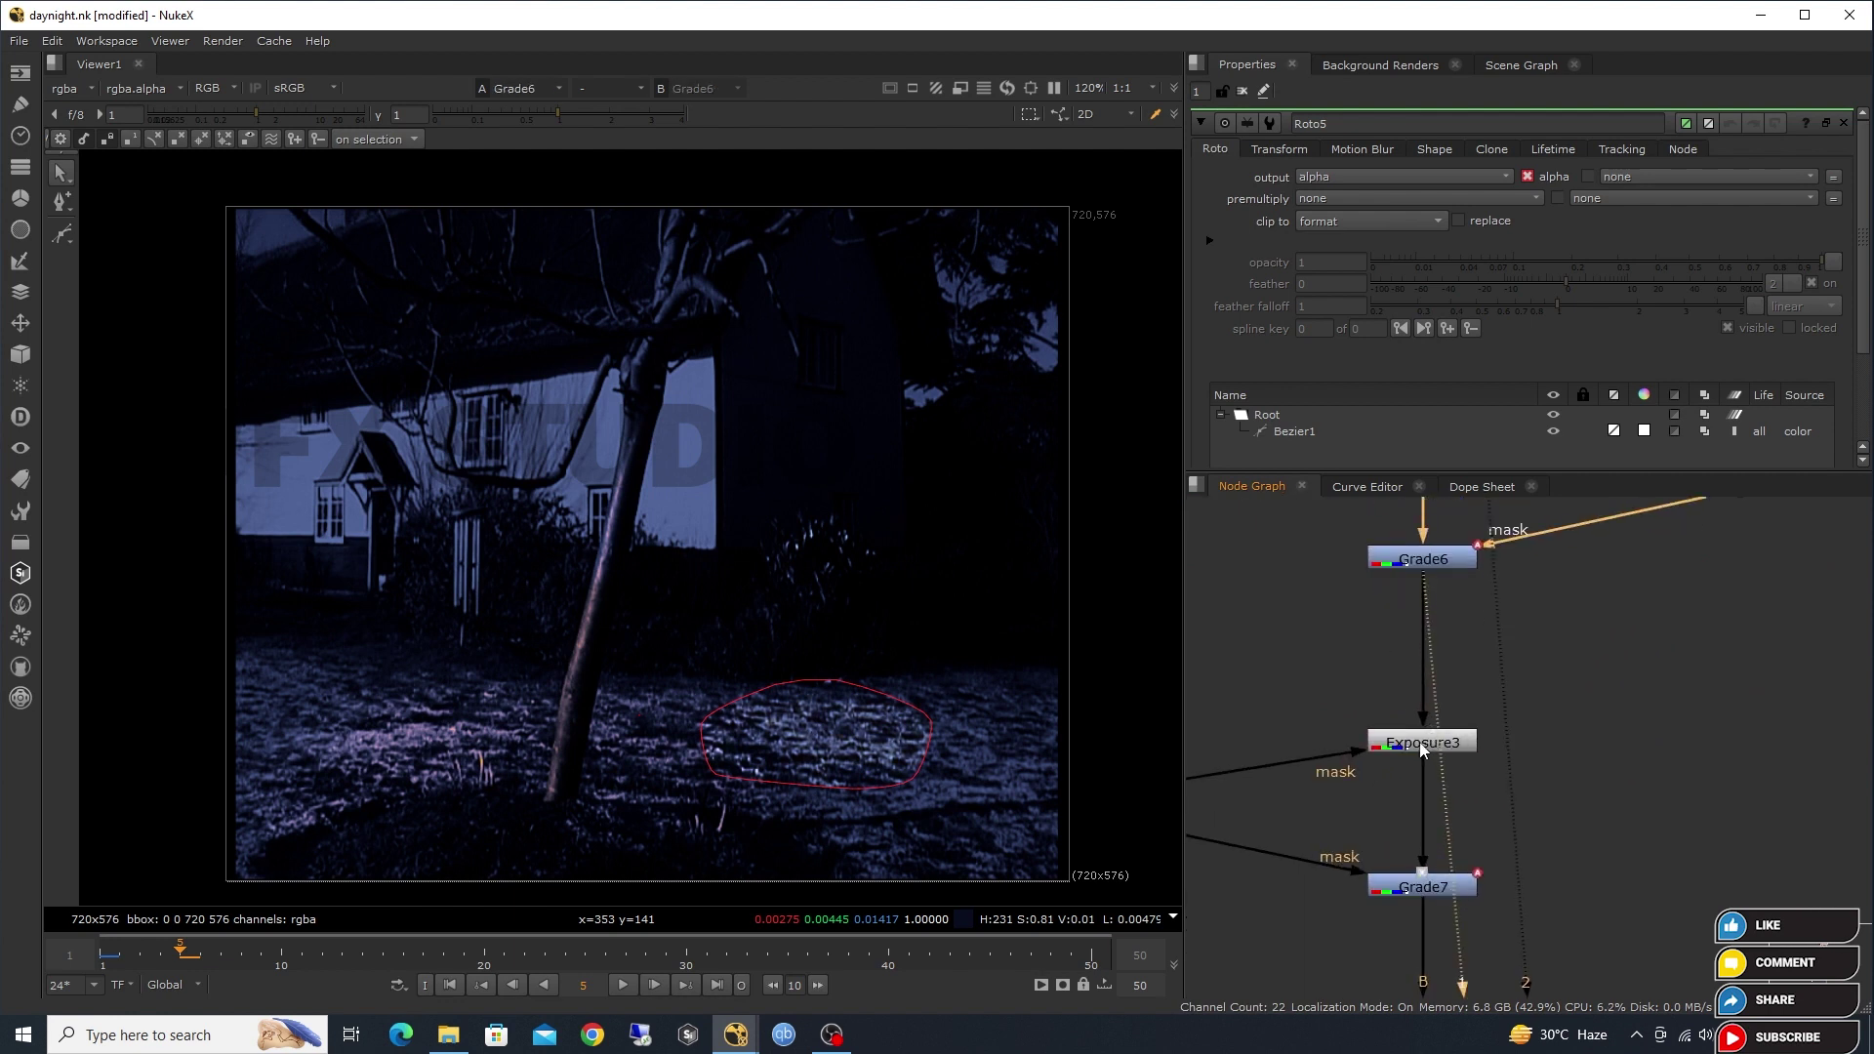
{"action": "left_click", "coordinate": [1423, 743]}
{"action": "key", "text": "1"}
{"action": "scroll", "coordinate": [1423, 750], "scroll_direction": "down", "scroll_amount": 2}
{"action": "scroll", "coordinate": [1388, 888], "scroll_direction": "up", "scroll_amount": 2}
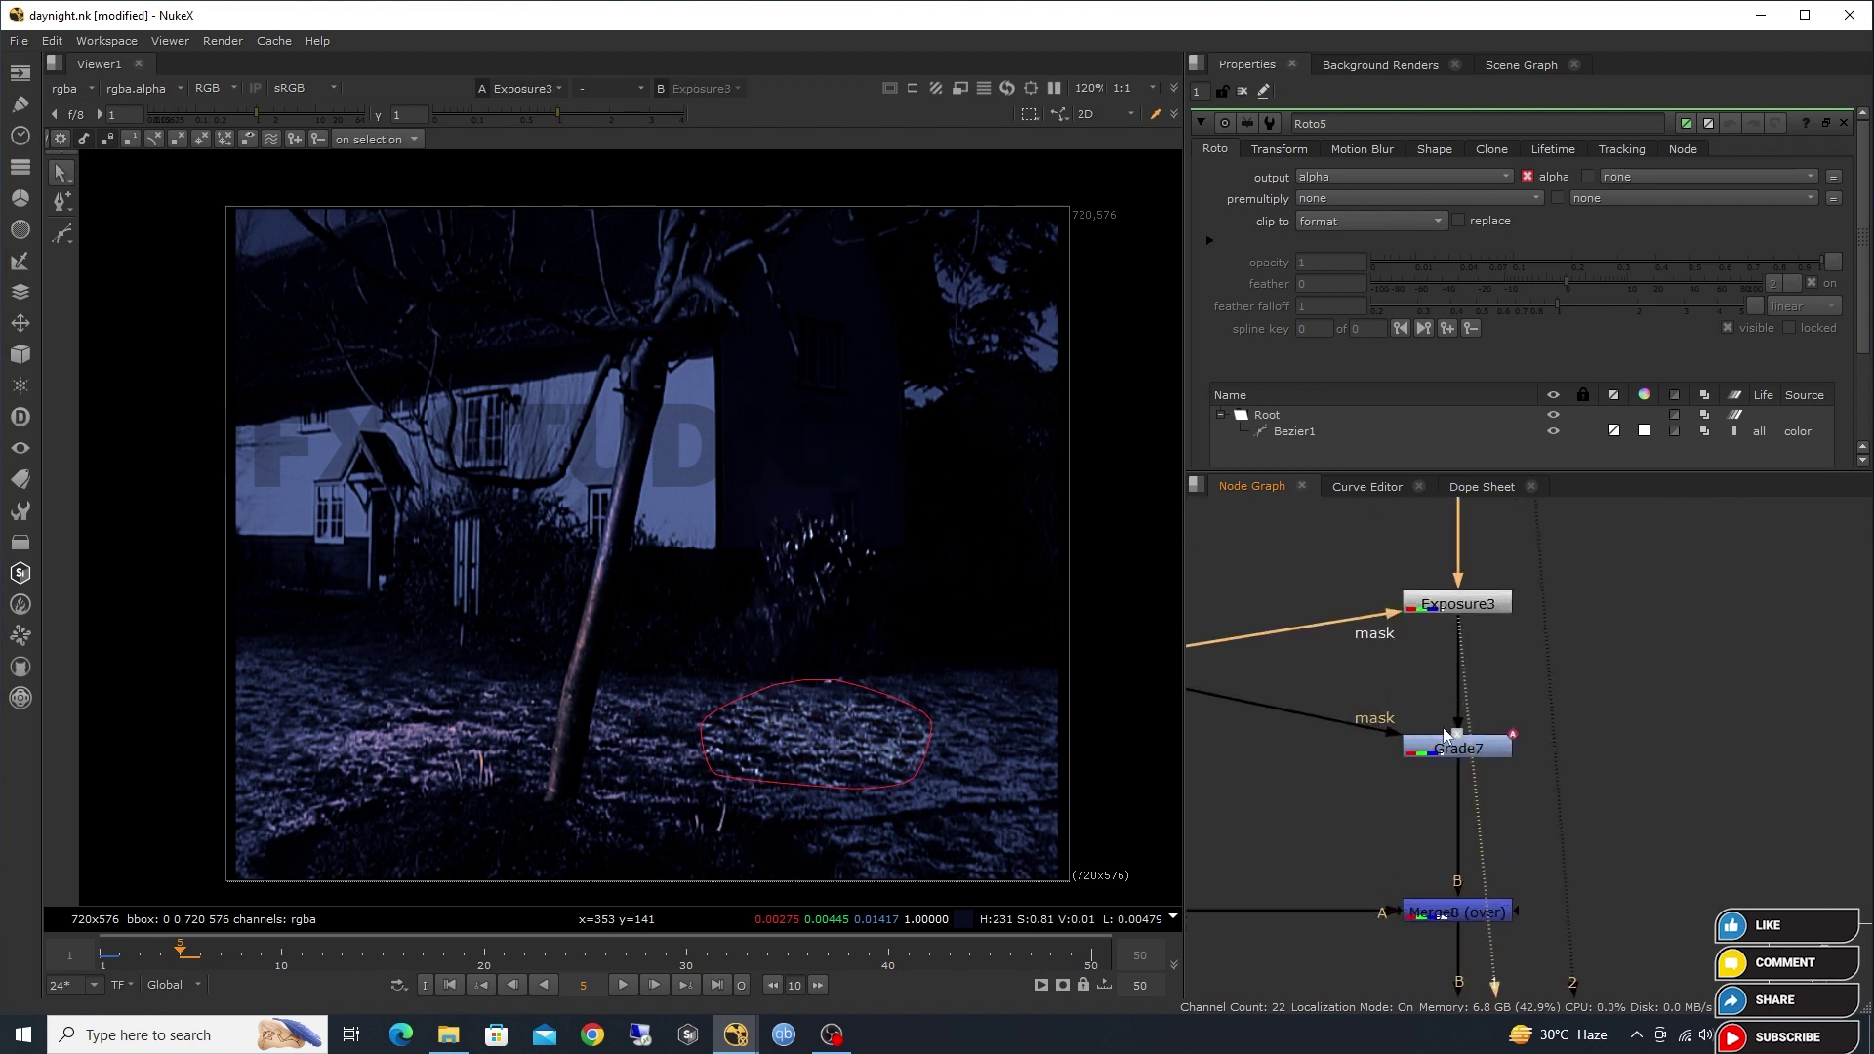
{"action": "left_click", "coordinate": [1441, 747]}
{"action": "key", "text": "1"}
View the glow merge, the next merge, and the merges adding the first and second fires.
{"action": "scroll", "coordinate": [1443, 767], "scroll_direction": "down", "scroll_amount": 2}
{"action": "scroll", "coordinate": [1464, 742], "scroll_direction": "up", "scroll_amount": 2}
{"action": "left_click", "coordinate": [1471, 734]}
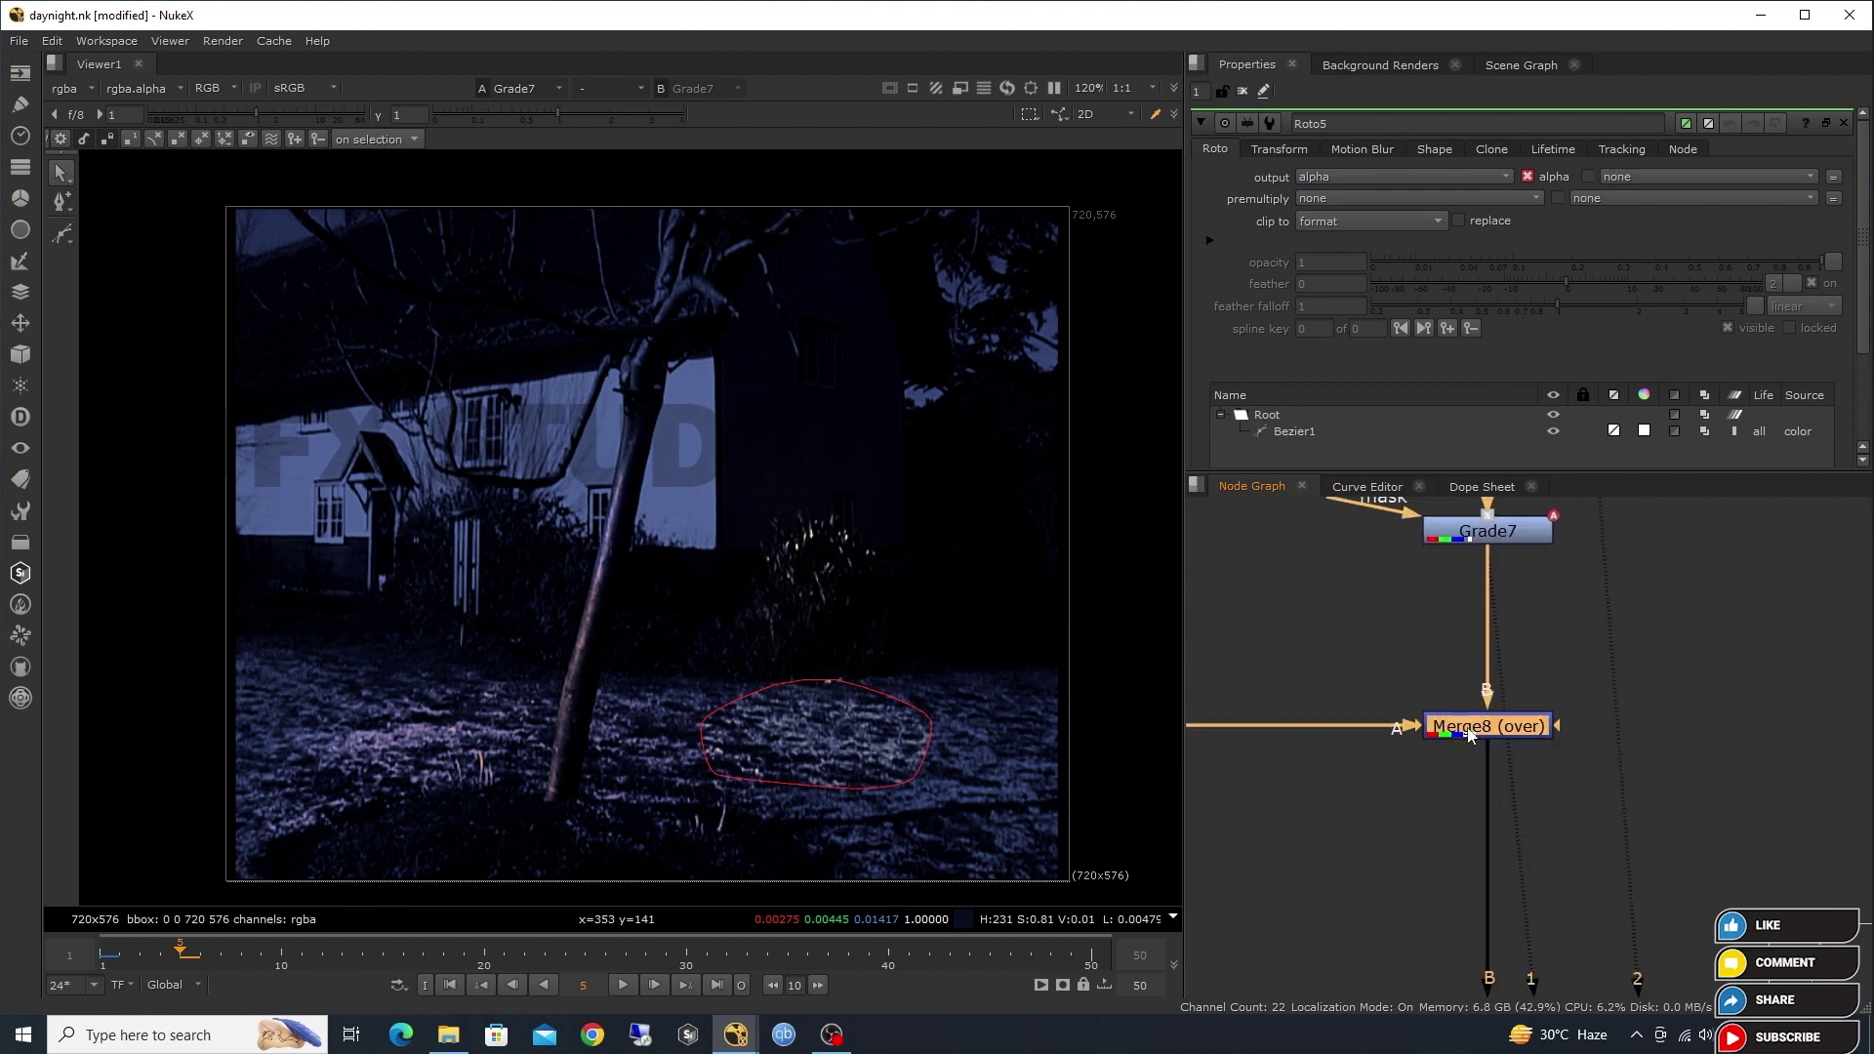
{"action": "key", "text": "1"}
{"action": "scroll", "coordinate": [1471, 734], "scroll_direction": "down", "scroll_amount": 2}
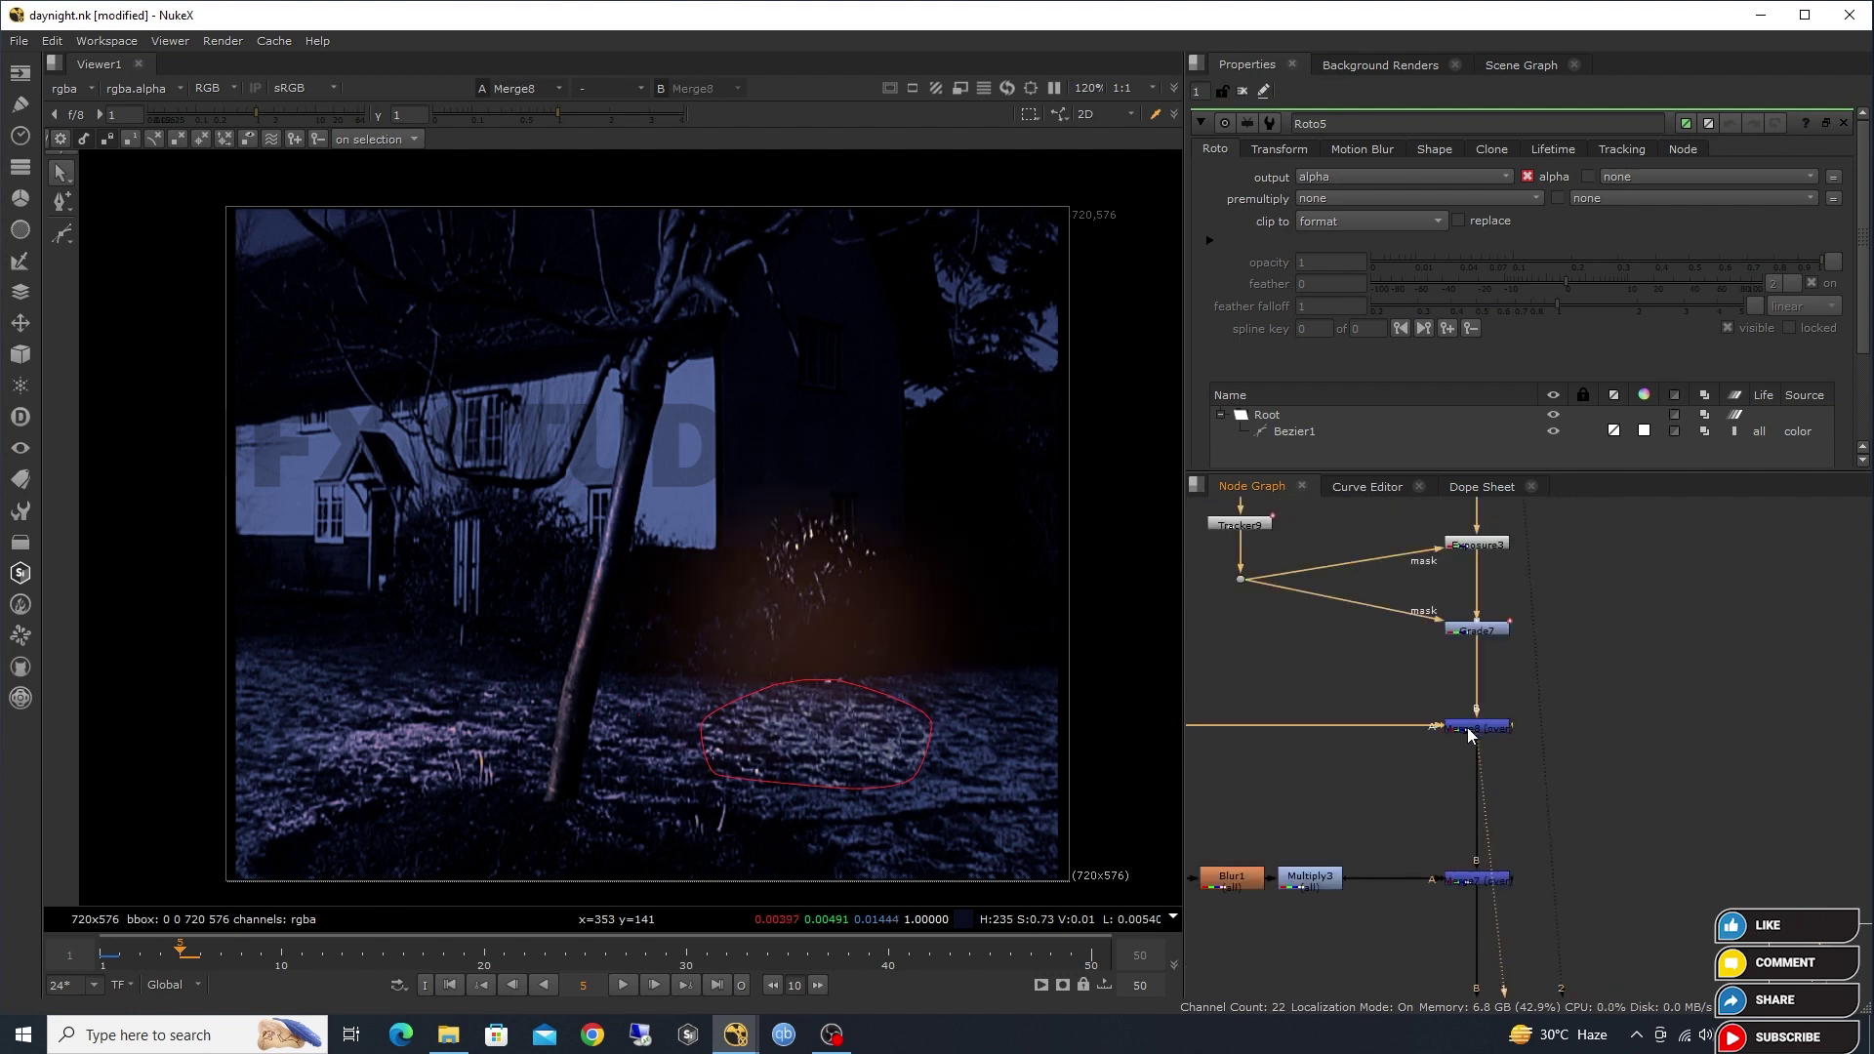
{"action": "scroll", "coordinate": [1479, 747], "scroll_direction": "up", "scroll_amount": 2}
{"action": "left_click", "coordinate": [1482, 751]}
{"action": "key", "text": "1"}
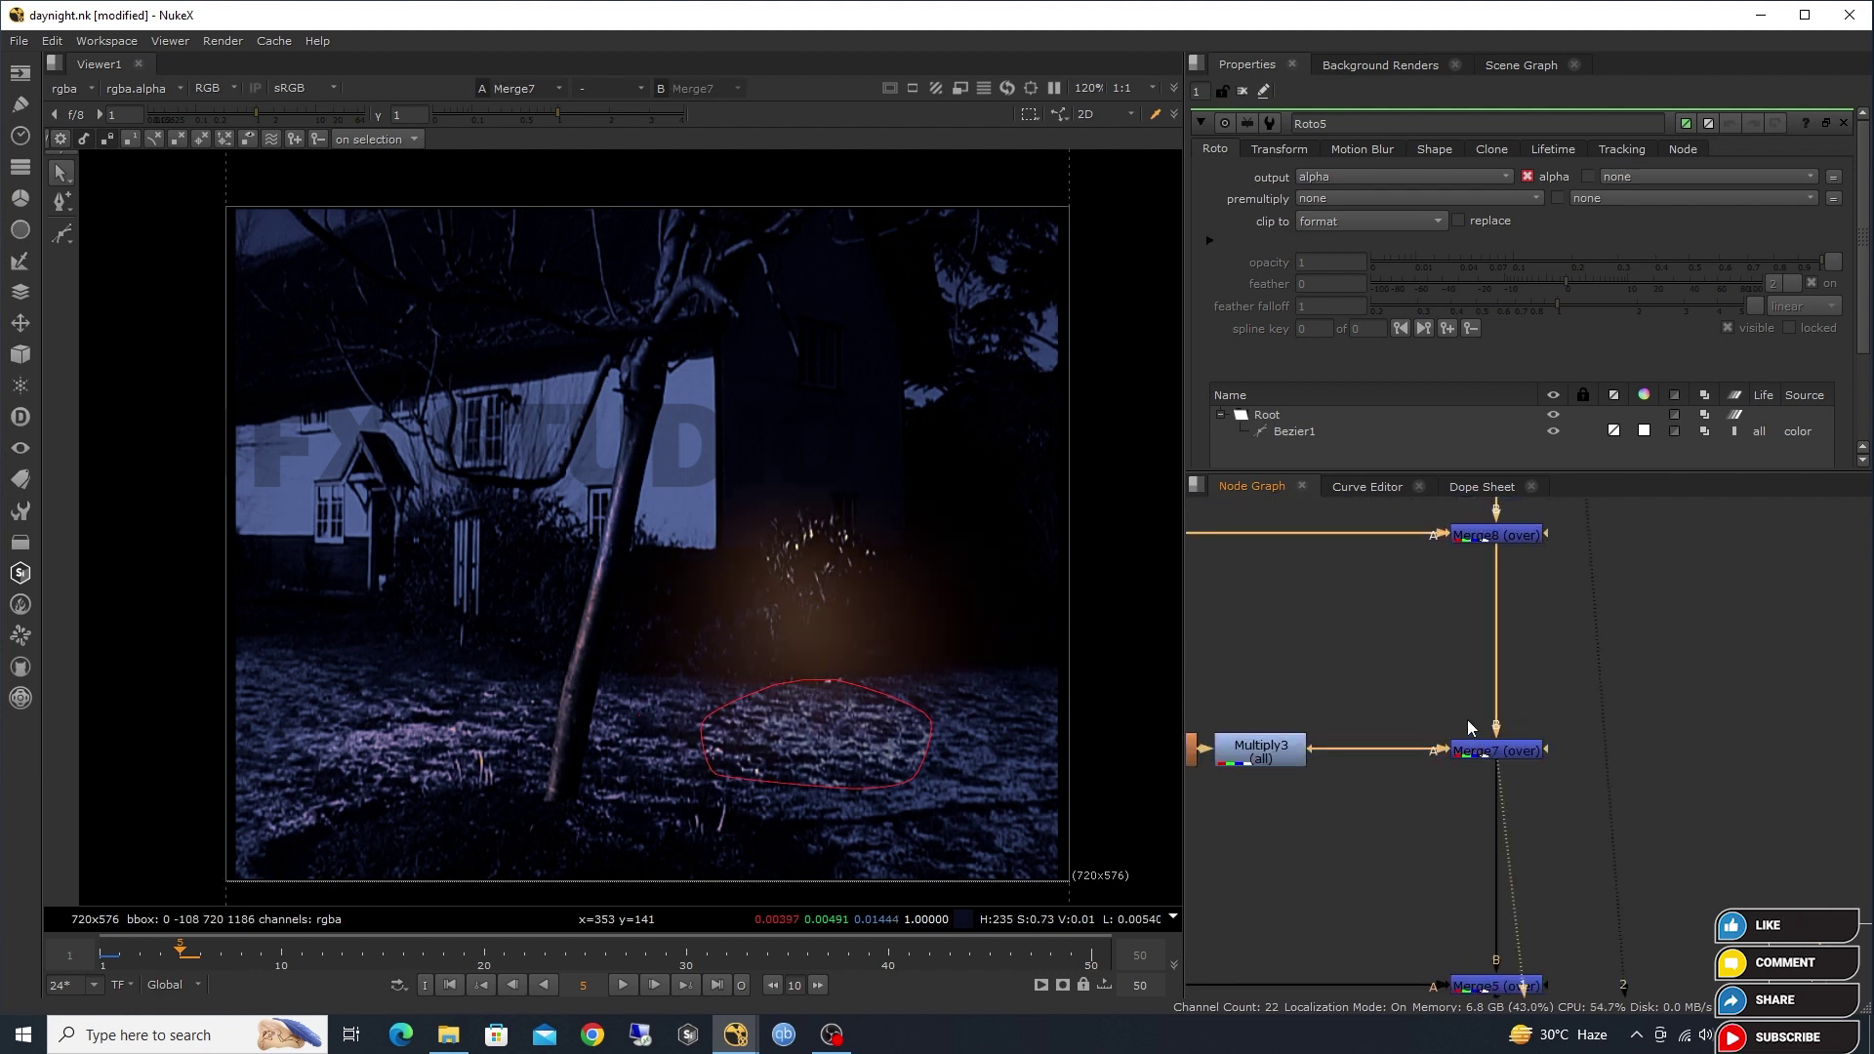
{"action": "scroll", "coordinate": [1469, 727], "scroll_direction": "down", "scroll_amount": 2}
{"action": "scroll", "coordinate": [1469, 727], "scroll_direction": "up", "scroll_amount": 2}
{"action": "left_click", "coordinate": [1486, 727]}
{"action": "key", "text": "1"}
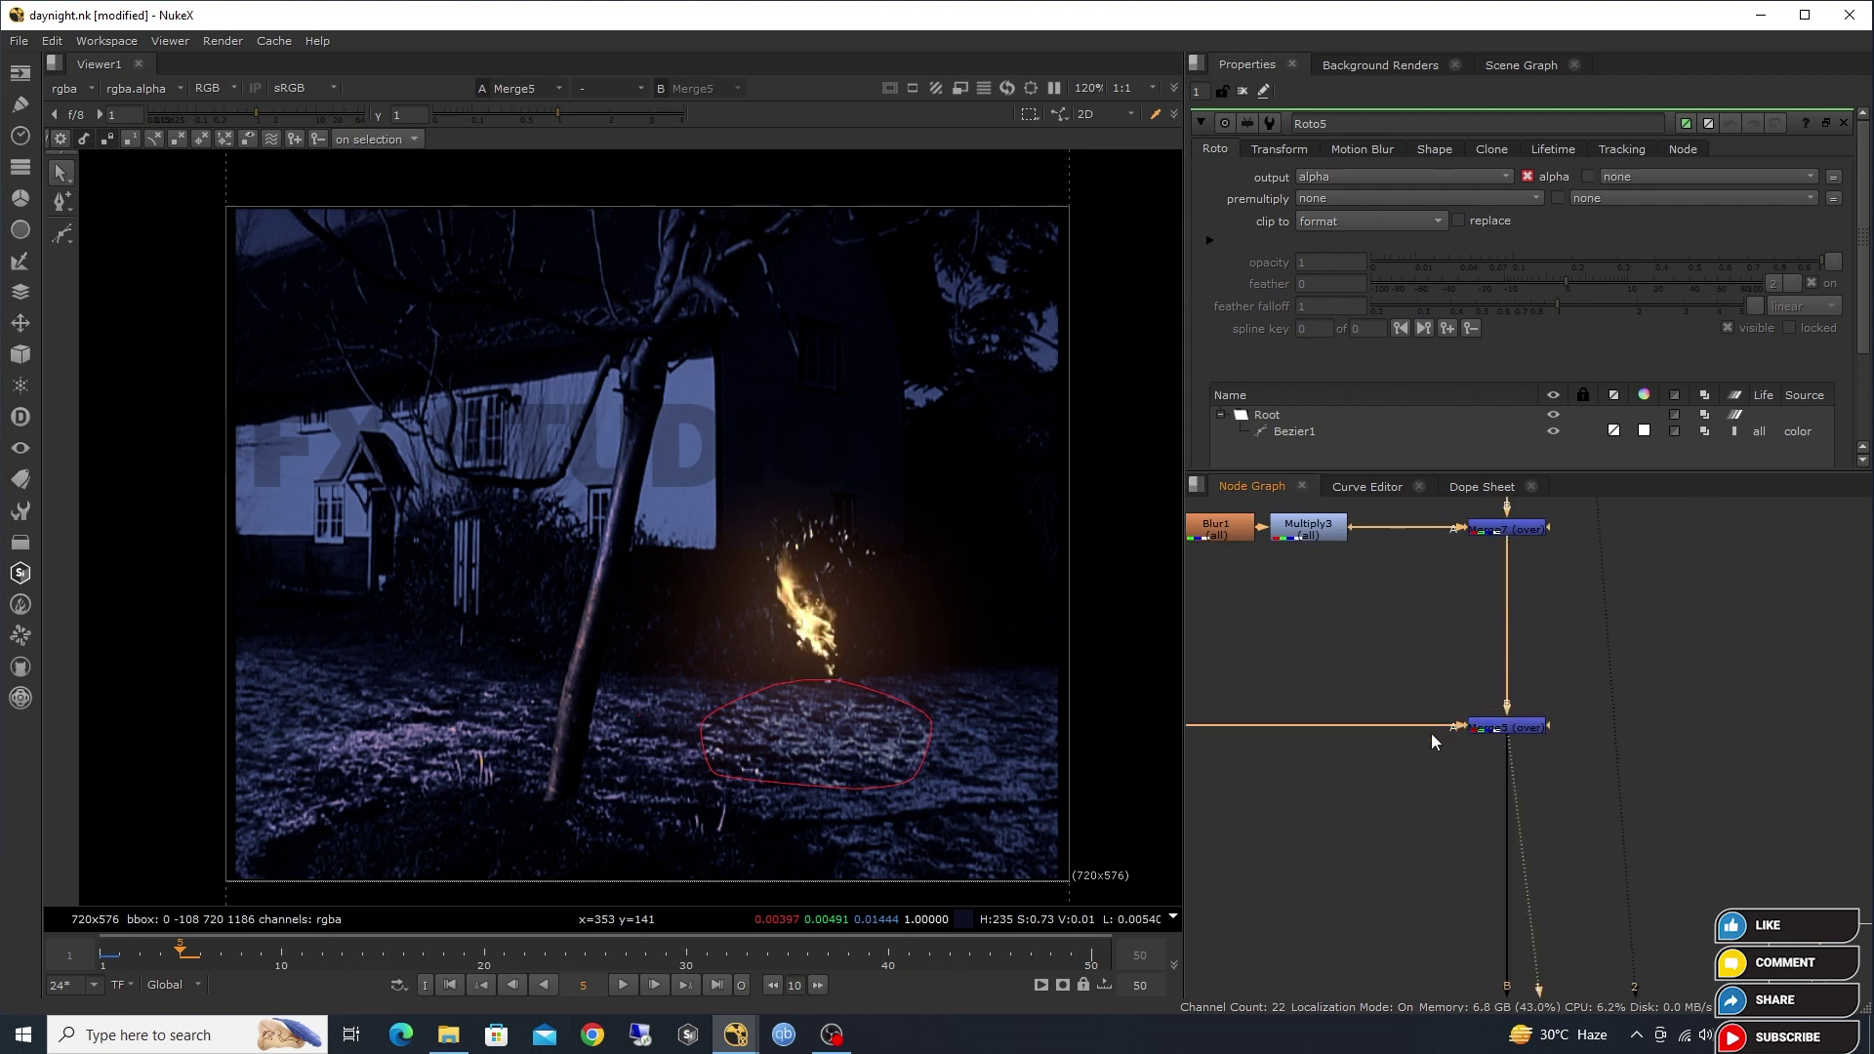
{"action": "scroll", "coordinate": [1445, 781], "scroll_direction": "down", "scroll_amount": 3}
{"action": "scroll", "coordinate": [1459, 762], "scroll_direction": "up", "scroll_amount": 2}
{"action": "scroll", "coordinate": [1462, 767], "scroll_direction": "up", "scroll_amount": 3}
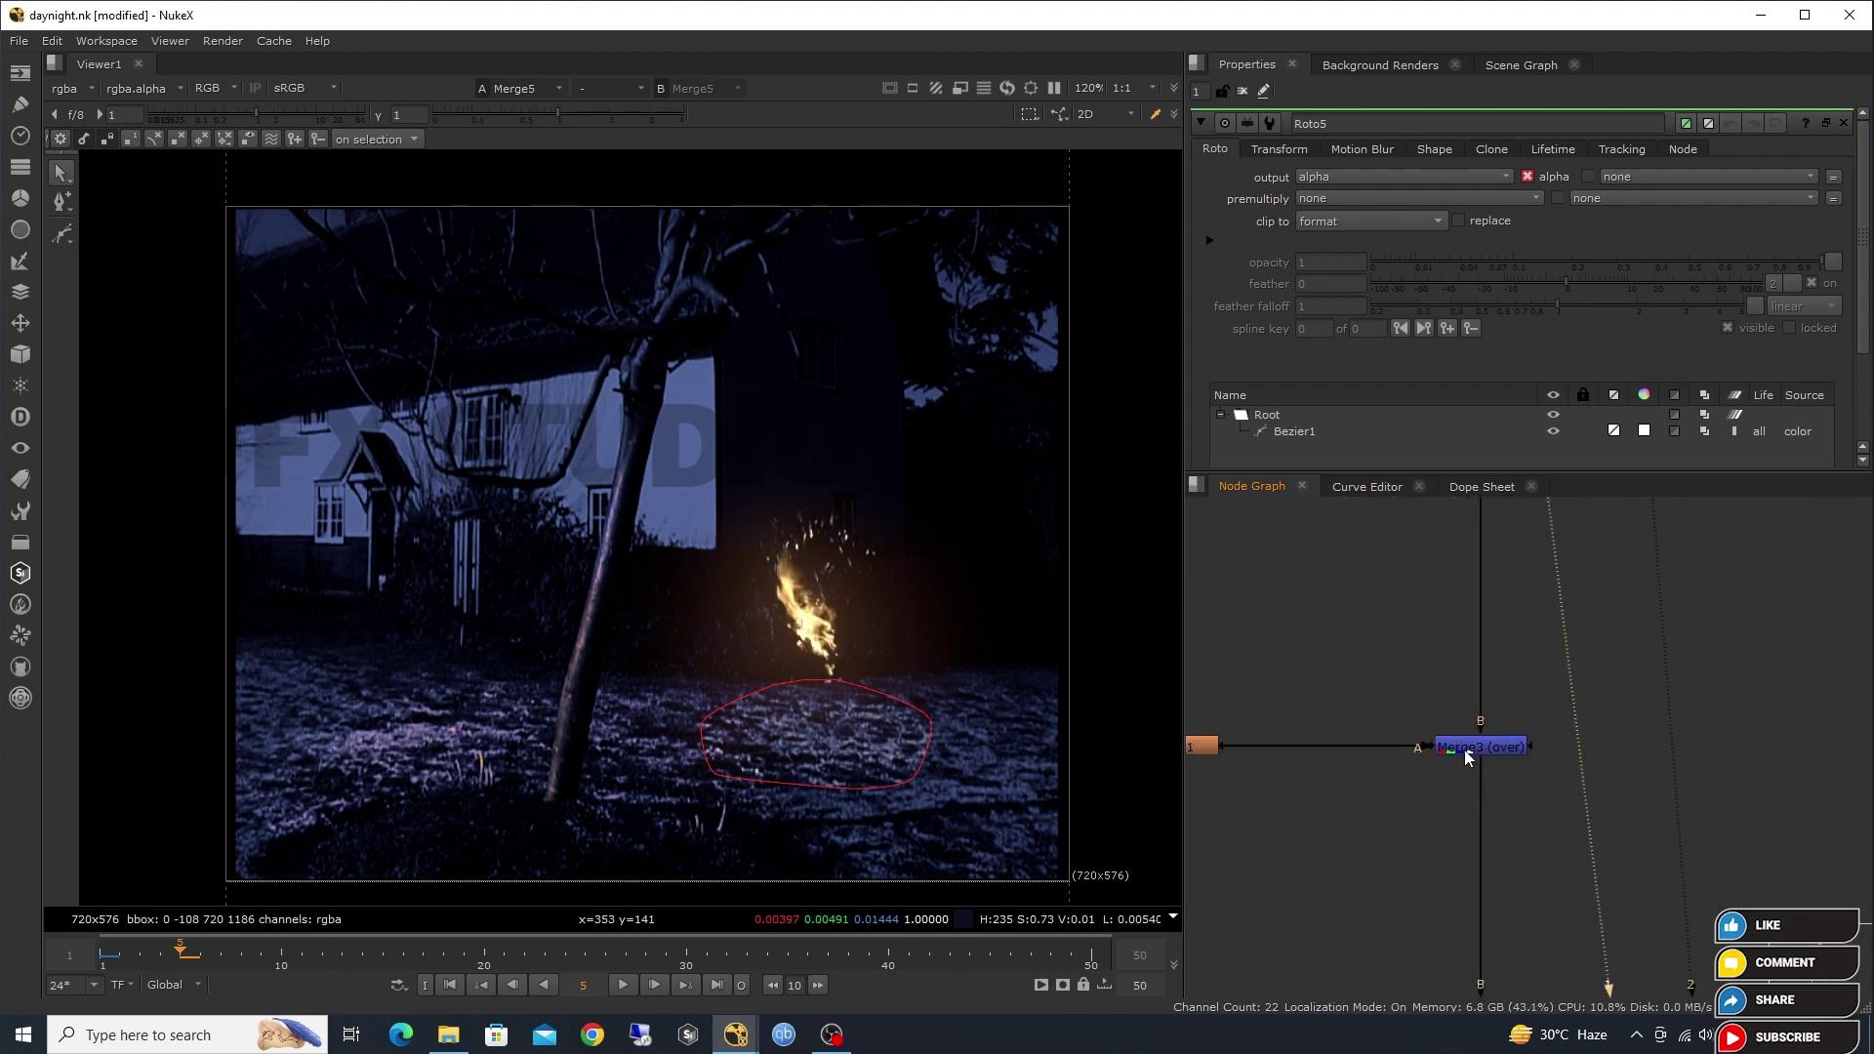
{"action": "left_click", "coordinate": [1467, 750]}
{"action": "key", "text": "1"}
View the Dot and the last merge's result, then select the final Dot under Crop2.
{"action": "scroll", "coordinate": [1467, 757], "scroll_direction": "down", "scroll_amount": 5}
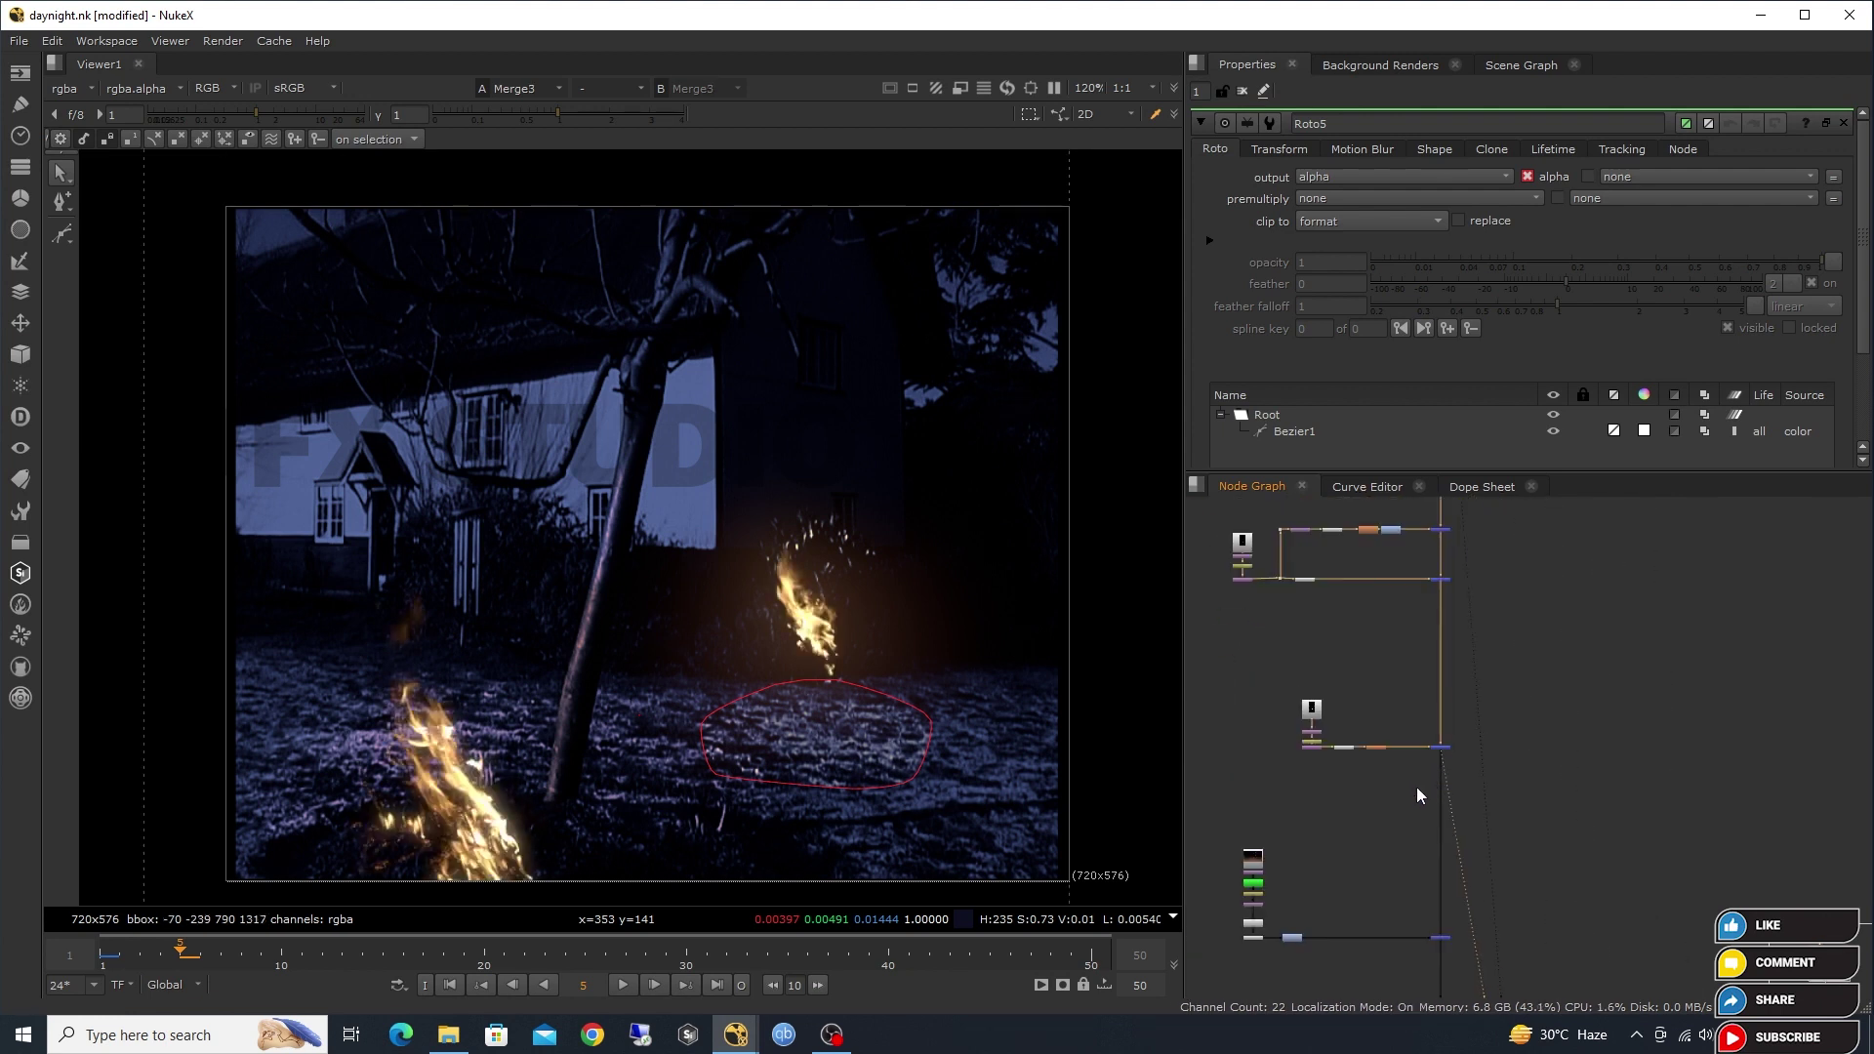
{"action": "scroll", "coordinate": [1443, 751], "scroll_direction": "up", "scroll_amount": 3}
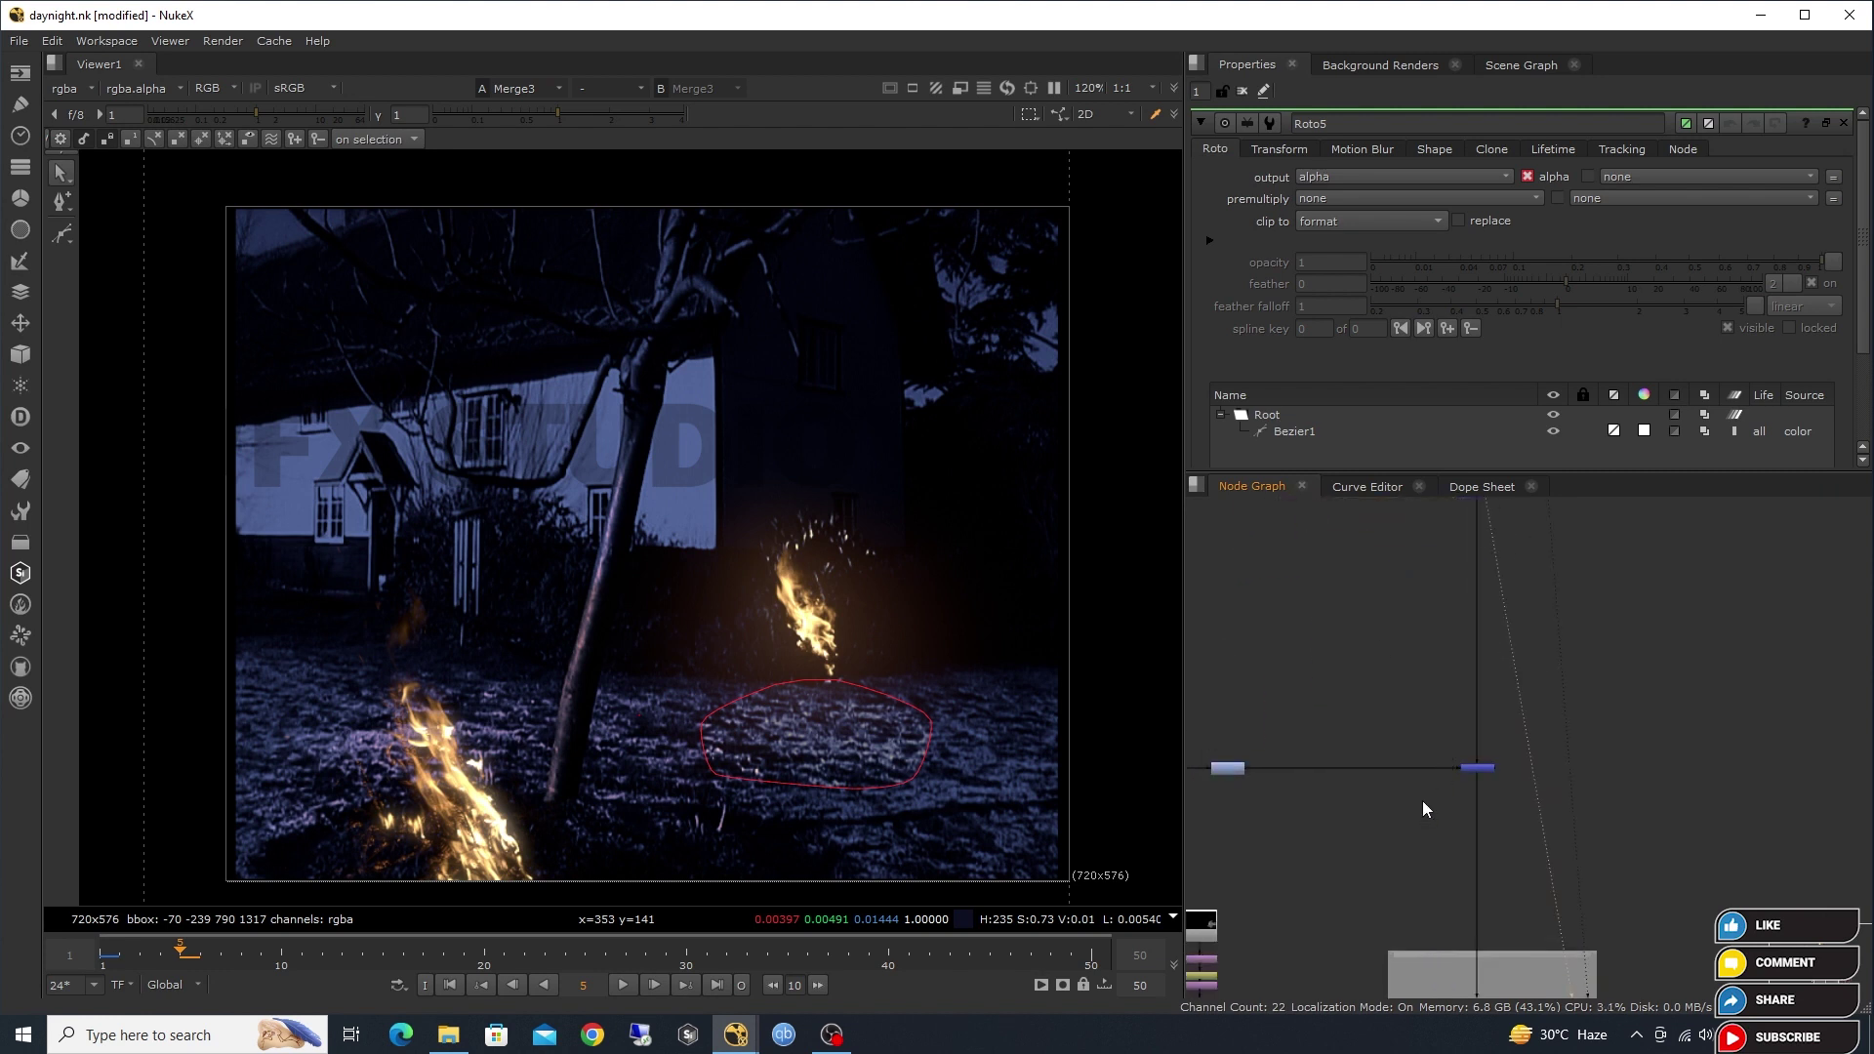
{"action": "mouse_move", "coordinate": [1471, 761]}
{"action": "left_mouse_down"}
{"action": "mouse_move", "coordinate": [1514, 794]}
{"action": "mouse_move", "coordinate": [1504, 660]}
{"action": "mouse_move", "coordinate": [1346, 725]}
{"action": "left_mouse_up"}
{"action": "key", "text": "1"}
{"action": "scroll", "coordinate": [1484, 802], "scroll_direction": "down", "scroll_amount": 2}
{"action": "scroll", "coordinate": [1397, 710], "scroll_direction": "up", "scroll_amount": 2}
{"action": "left_click_drag", "start_coordinate": [976, 574], "coordinate": [947, 478]}
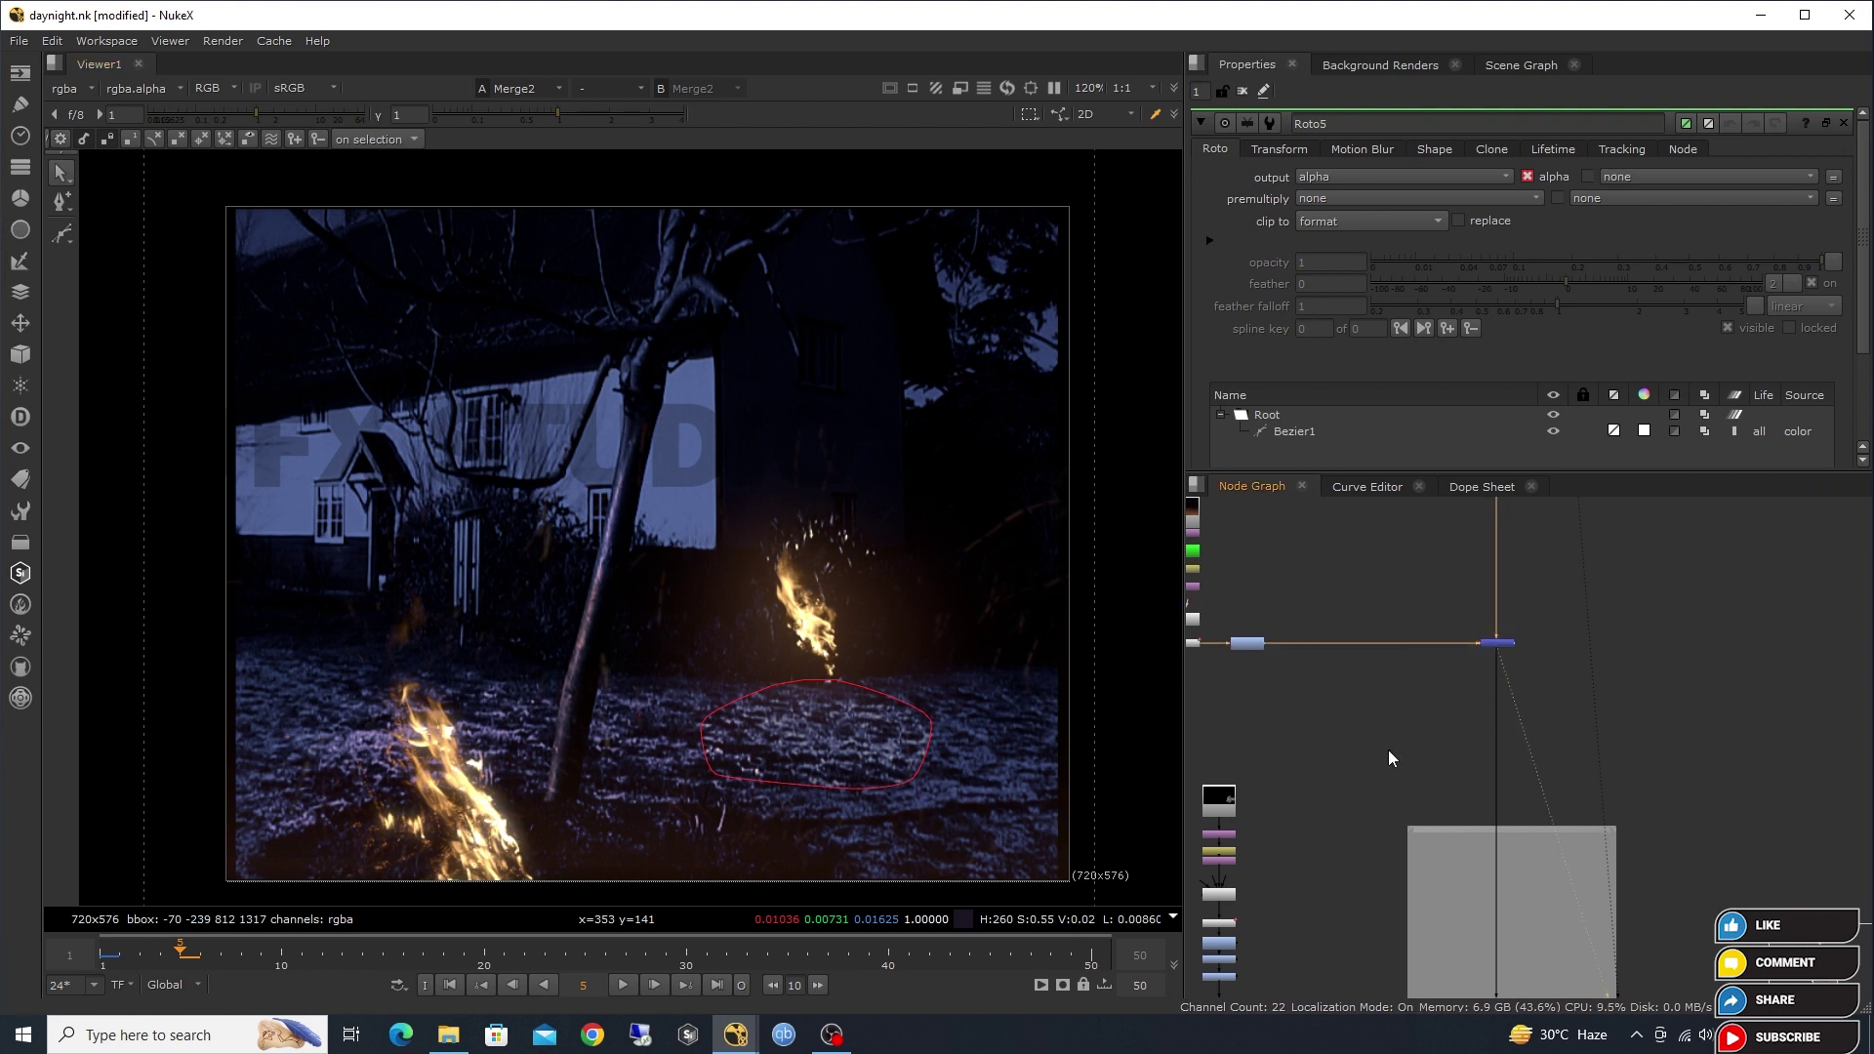
{"action": "scroll", "coordinate": [1384, 613], "scroll_direction": "down", "scroll_amount": 2}
{"action": "scroll", "coordinate": [1403, 729], "scroll_direction": "up", "scroll_amount": 1}
{"action": "mouse_move", "coordinate": [1401, 740]}
{"action": "left_mouse_down"}
{"action": "mouse_move", "coordinate": [1514, 808]}
{"action": "mouse_move", "coordinate": [1528, 875]}
{"action": "left_mouse_up"}
{"action": "key", "text": "1"}
{"action": "key", "text": "1"}
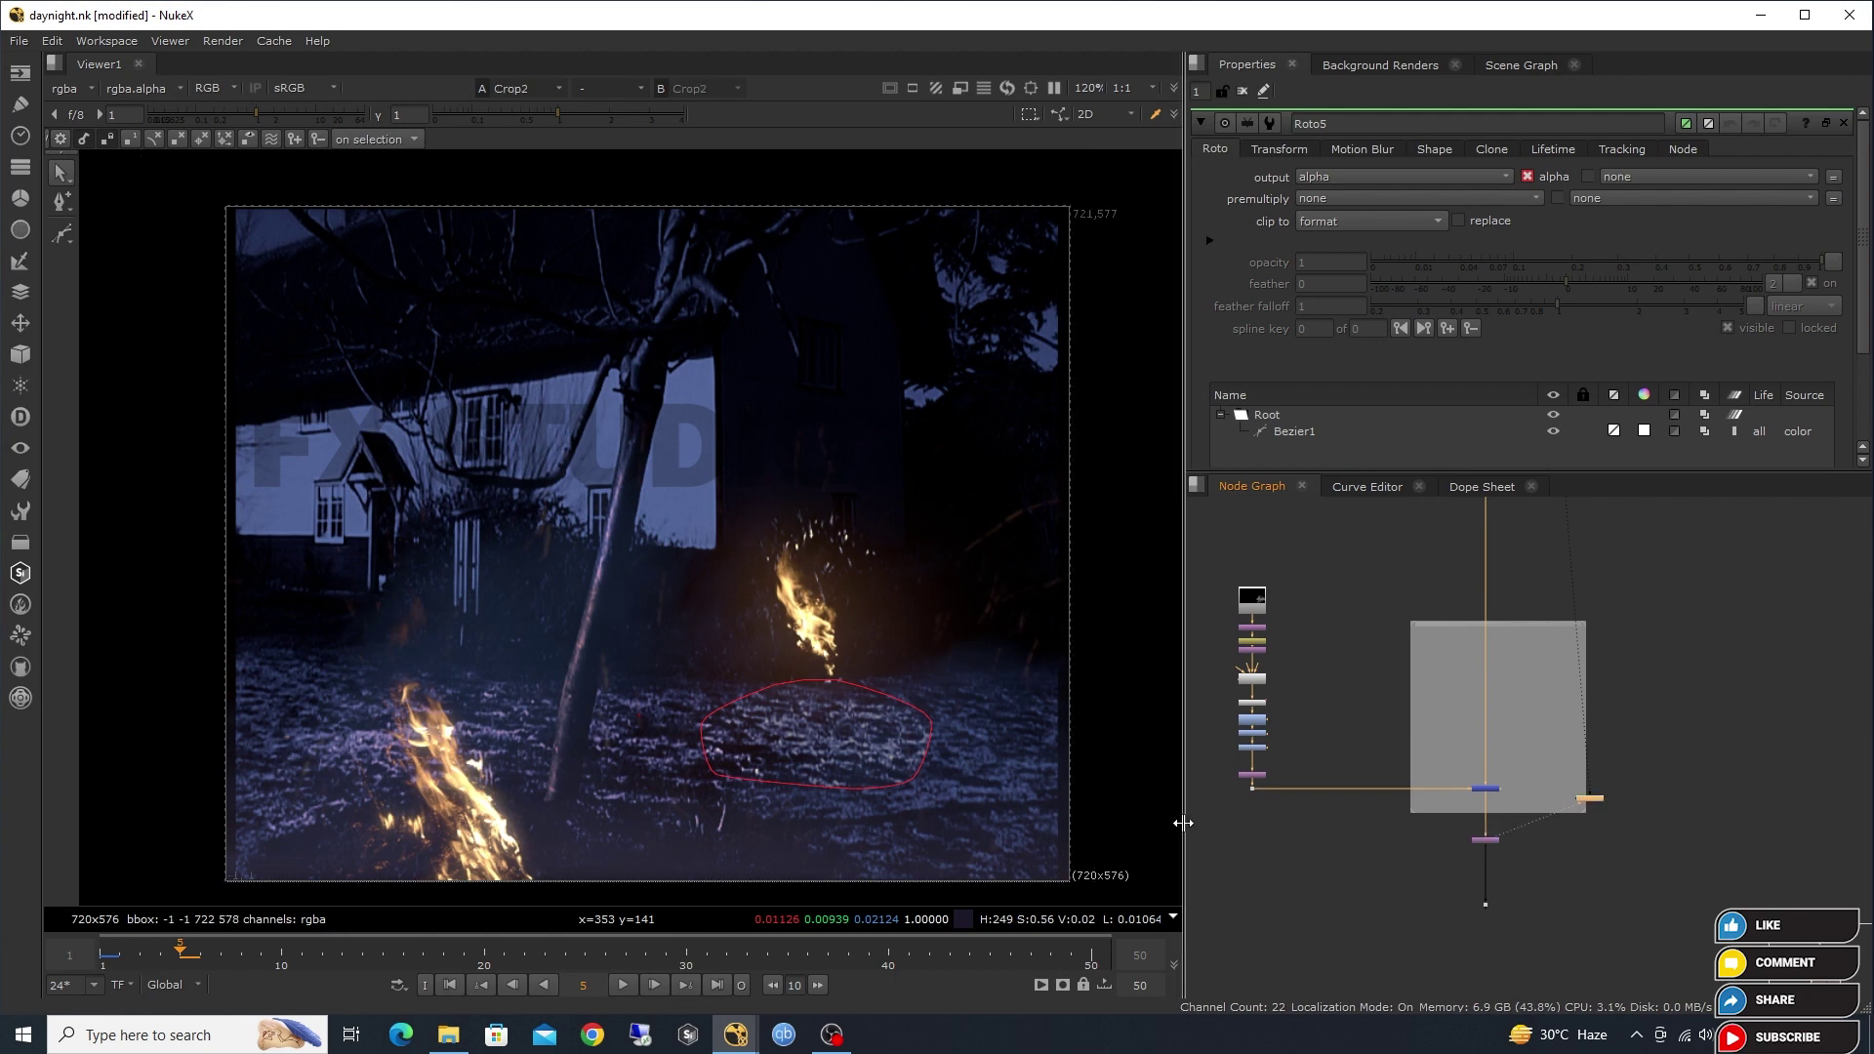
{"action": "left_click_drag", "start_coordinate": [1184, 811], "coordinate": [1114, 807]}
{"action": "left_click_drag", "start_coordinate": [1332, 935], "coordinate": [1445, 894]}
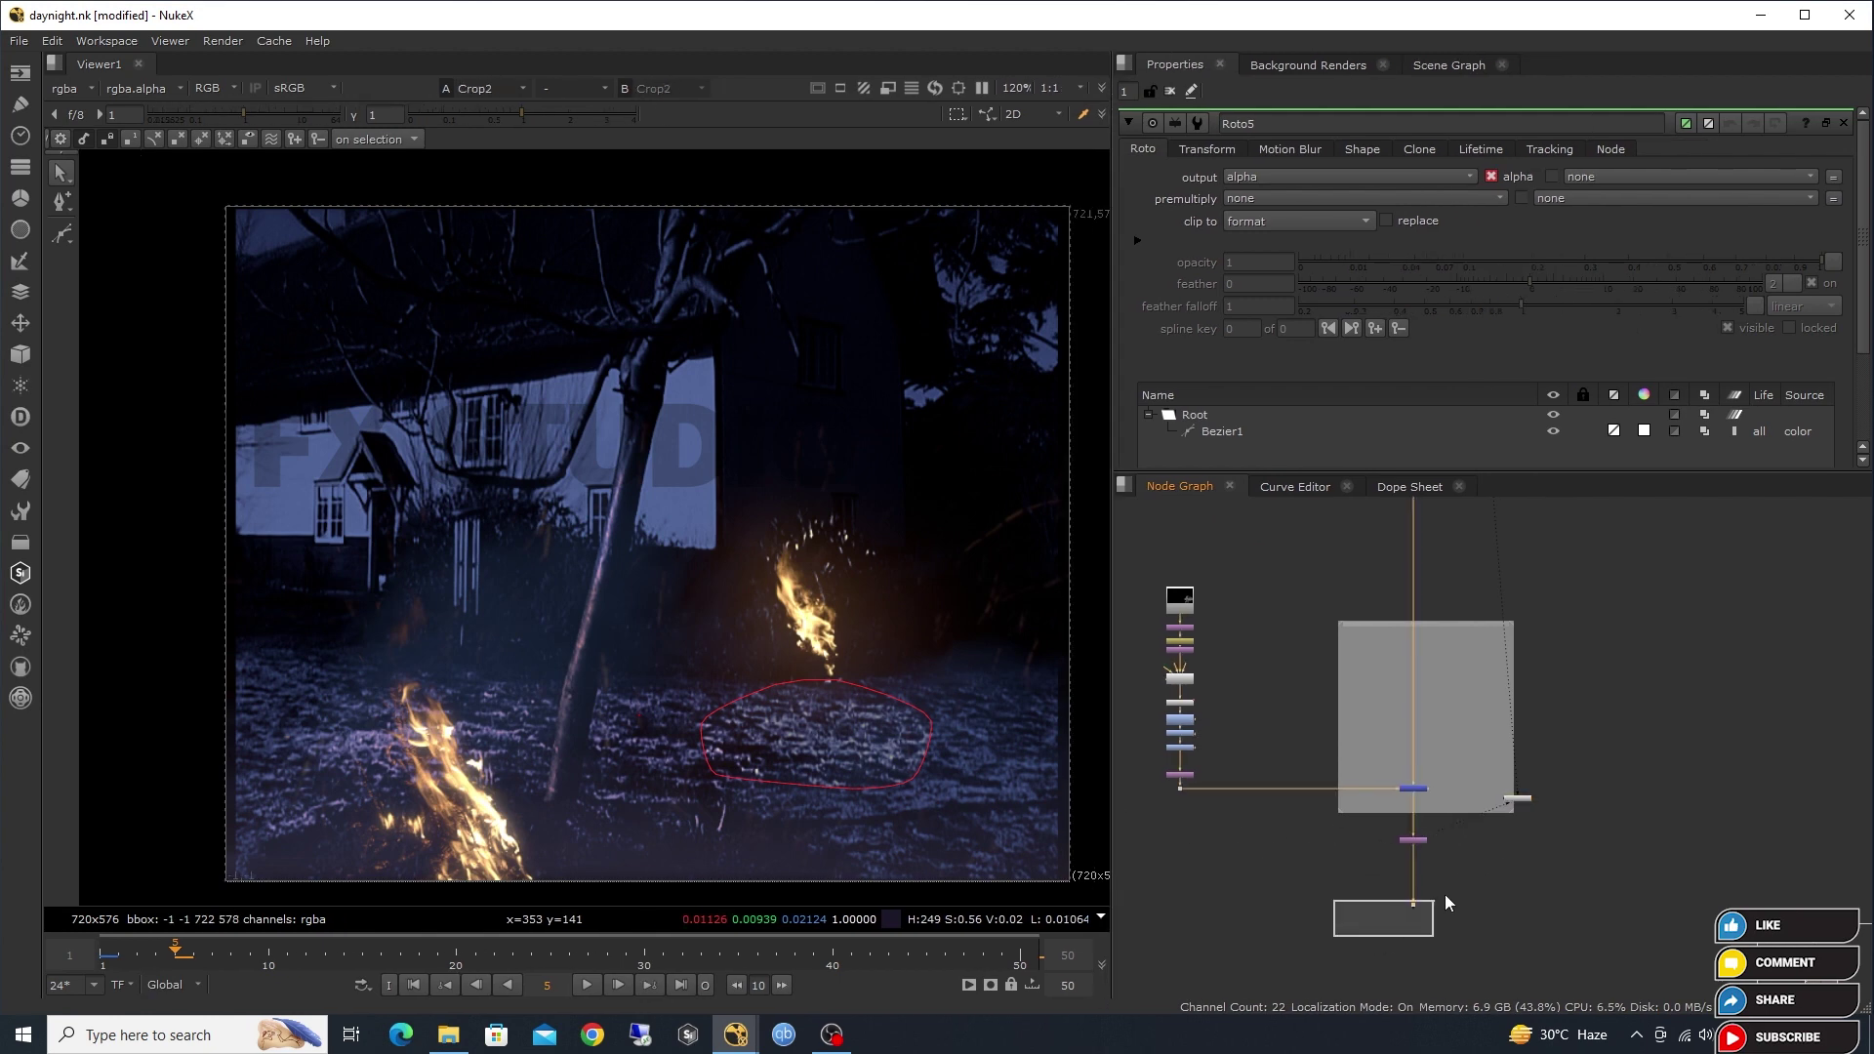
View the final Dot's composite, fit the tree, and play back the night shot.
{"action": "key", "text": "1"}
{"action": "key", "text": "f"}
{"action": "key", "text": "l"}
{"action": "left_click", "coordinate": [1170, 91]}
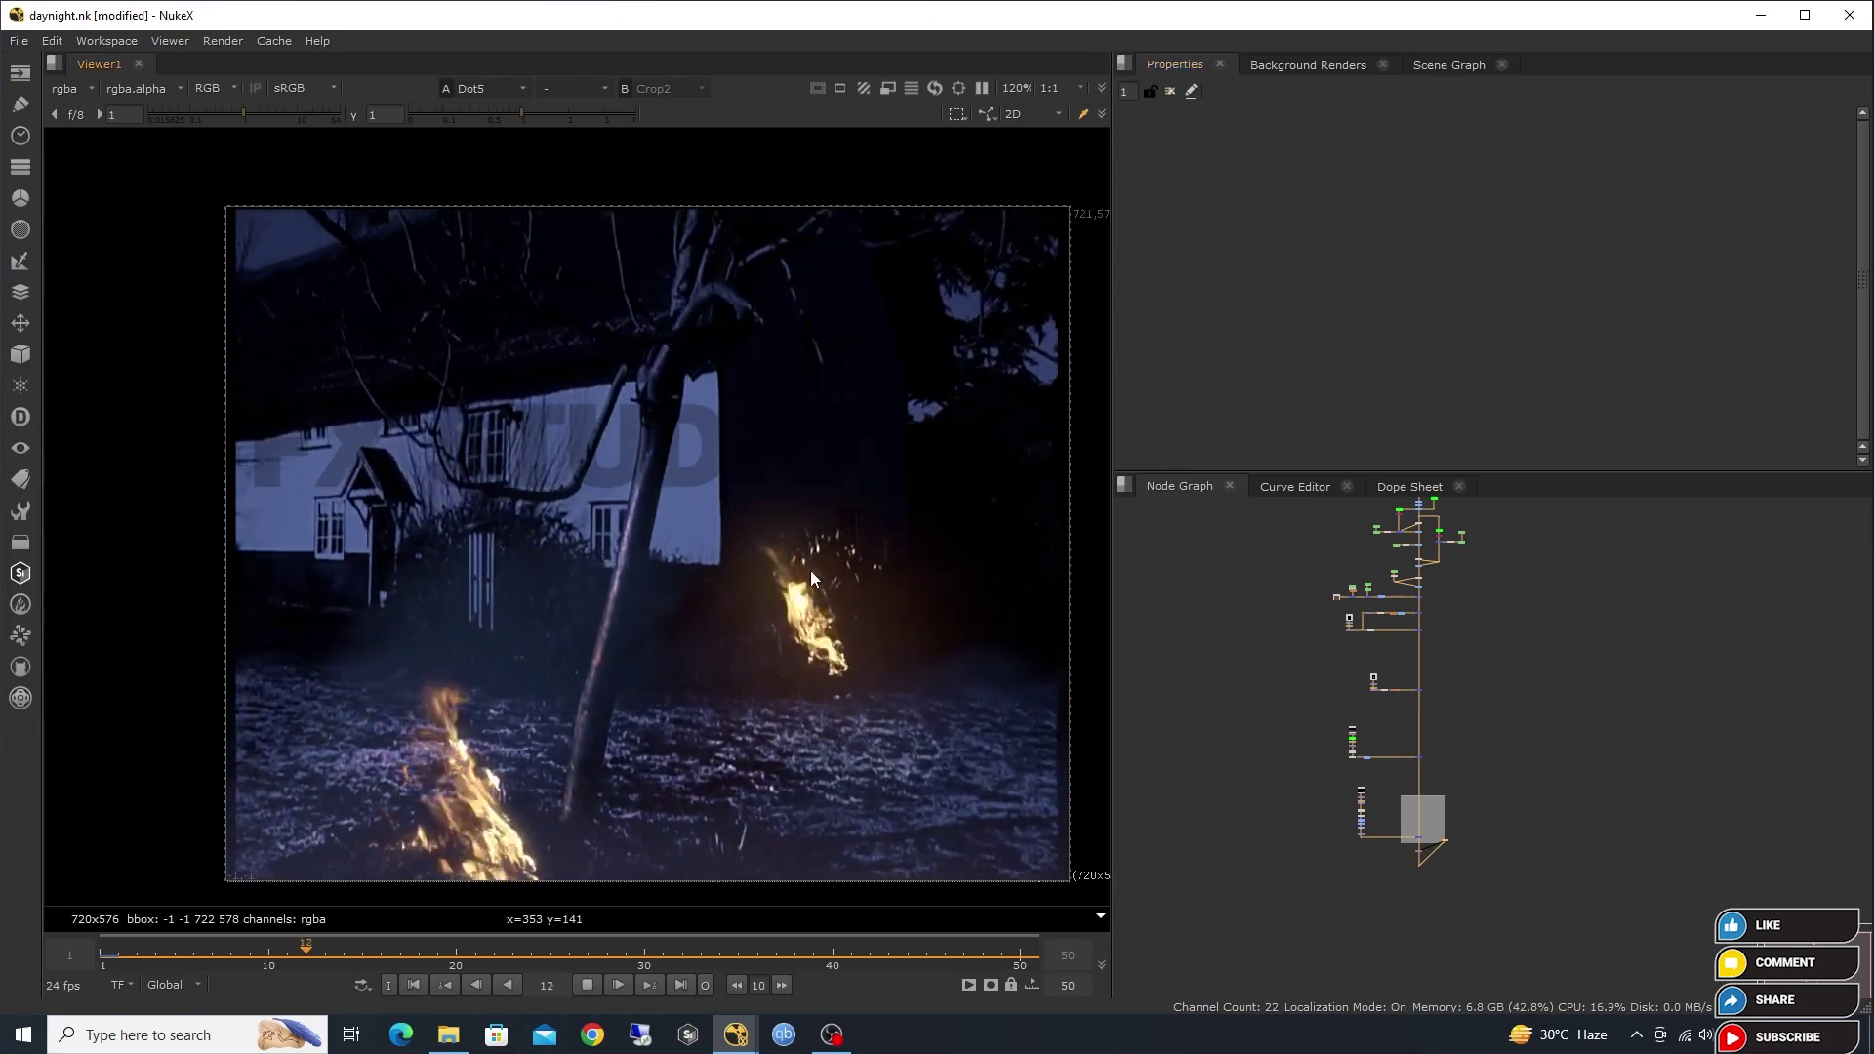
Stop playback on frame 41 and add a second, empty viewer, Viewer2.
{"action": "scroll", "coordinate": [810, 570], "scroll_direction": "up", "scroll_amount": 1}
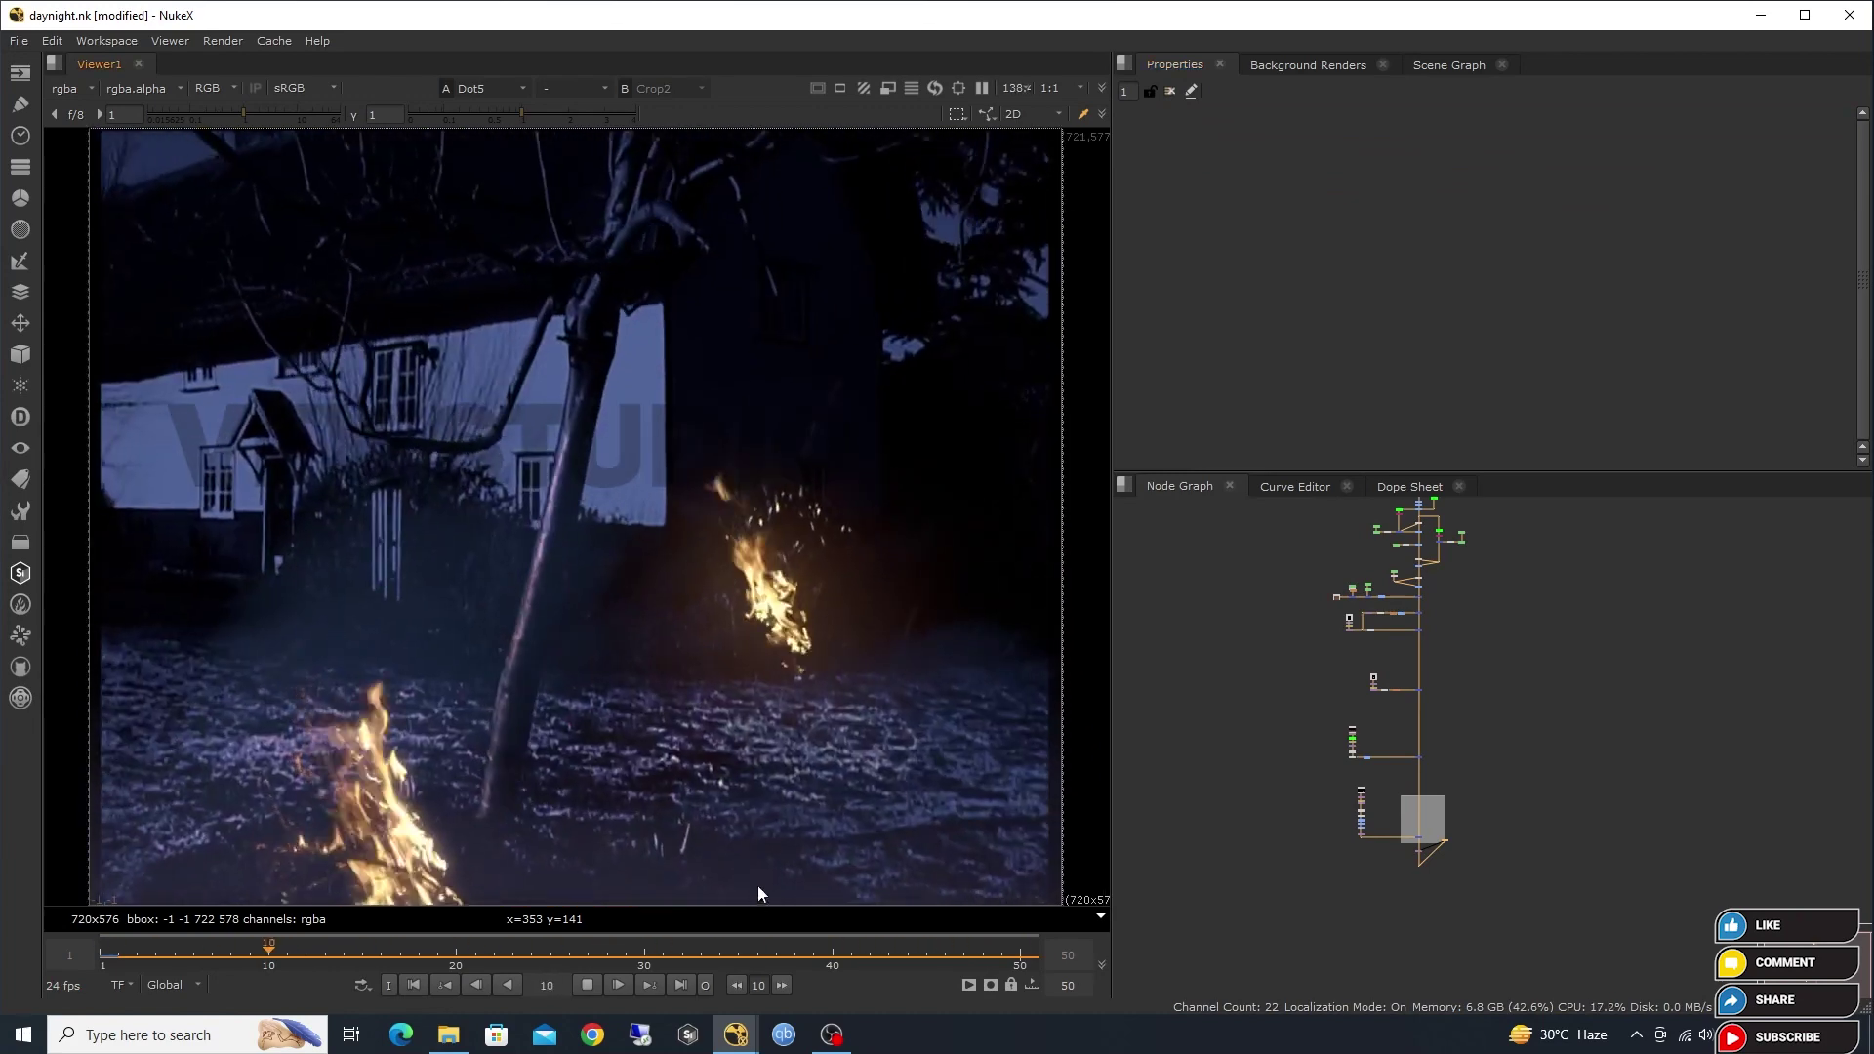
{"action": "left_click", "coordinate": [589, 986]}
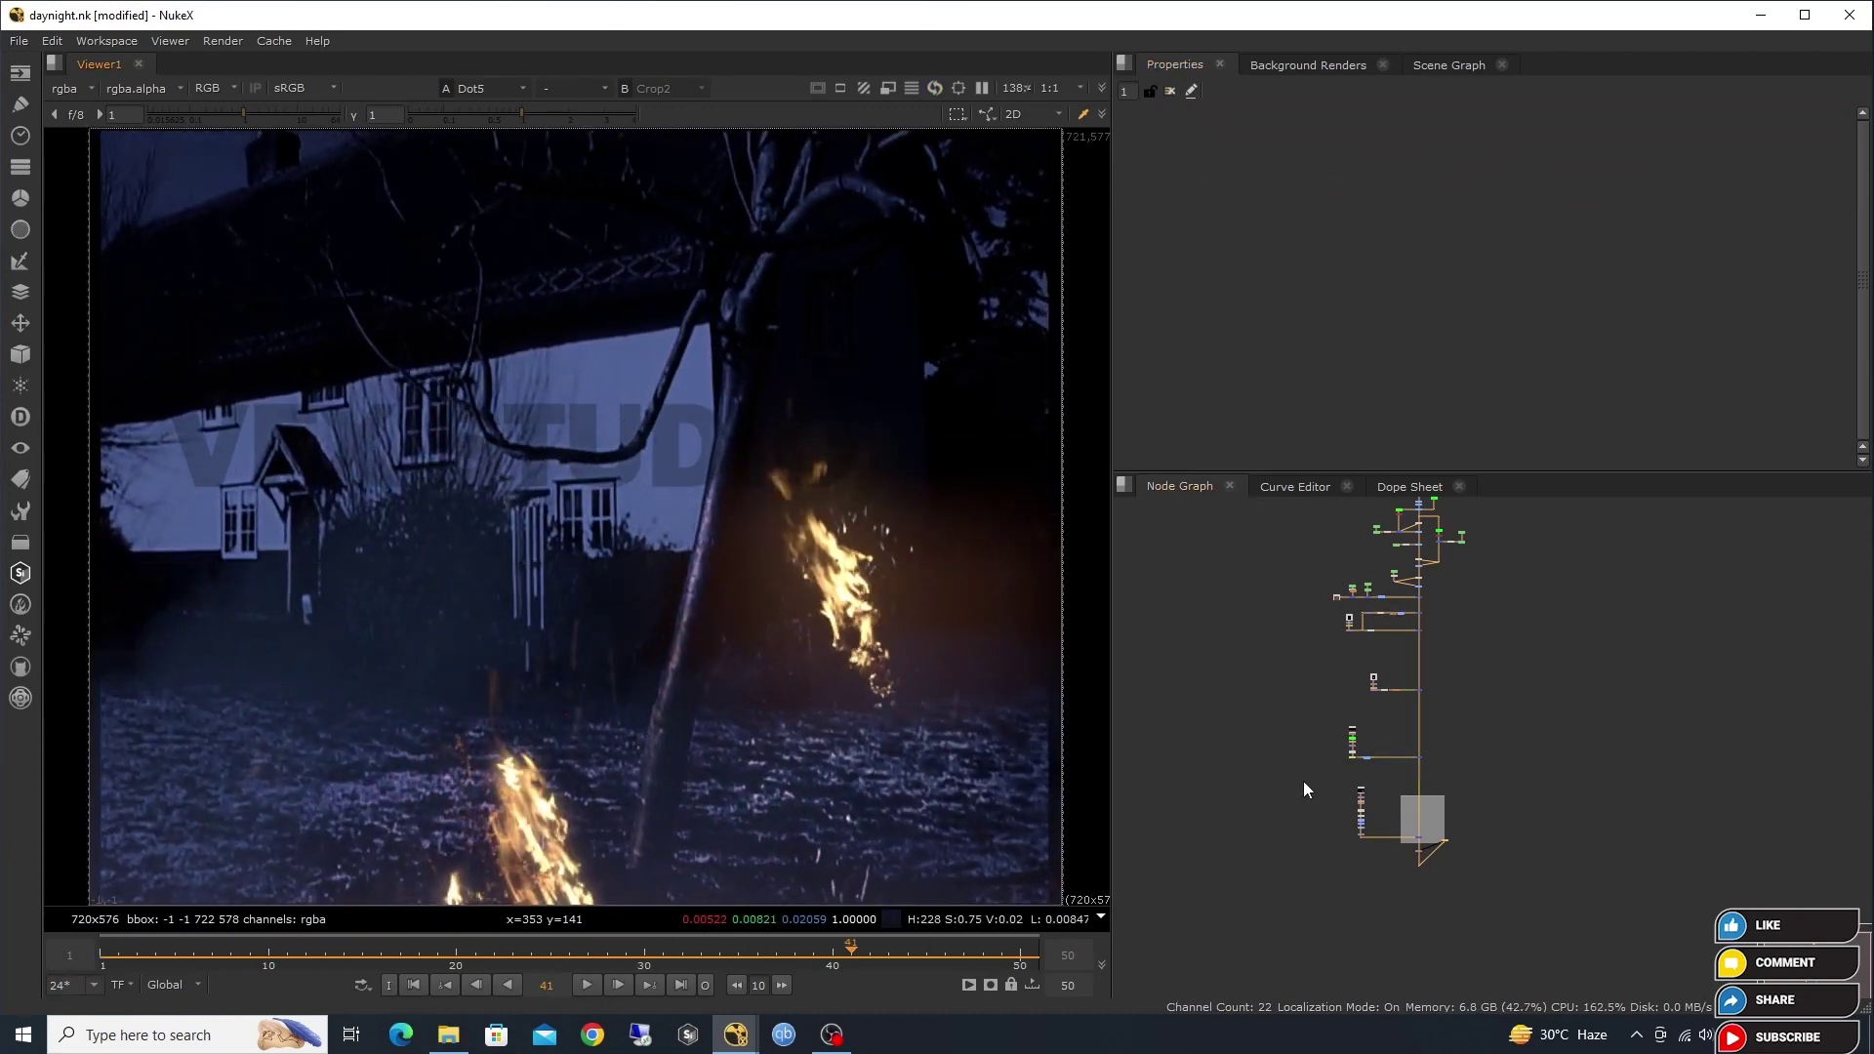
{"action": "scroll", "coordinate": [1313, 748], "scroll_direction": "up", "scroll_amount": 4}
{"action": "scroll", "coordinate": [1335, 670], "scroll_direction": "up", "scroll_amount": 2}
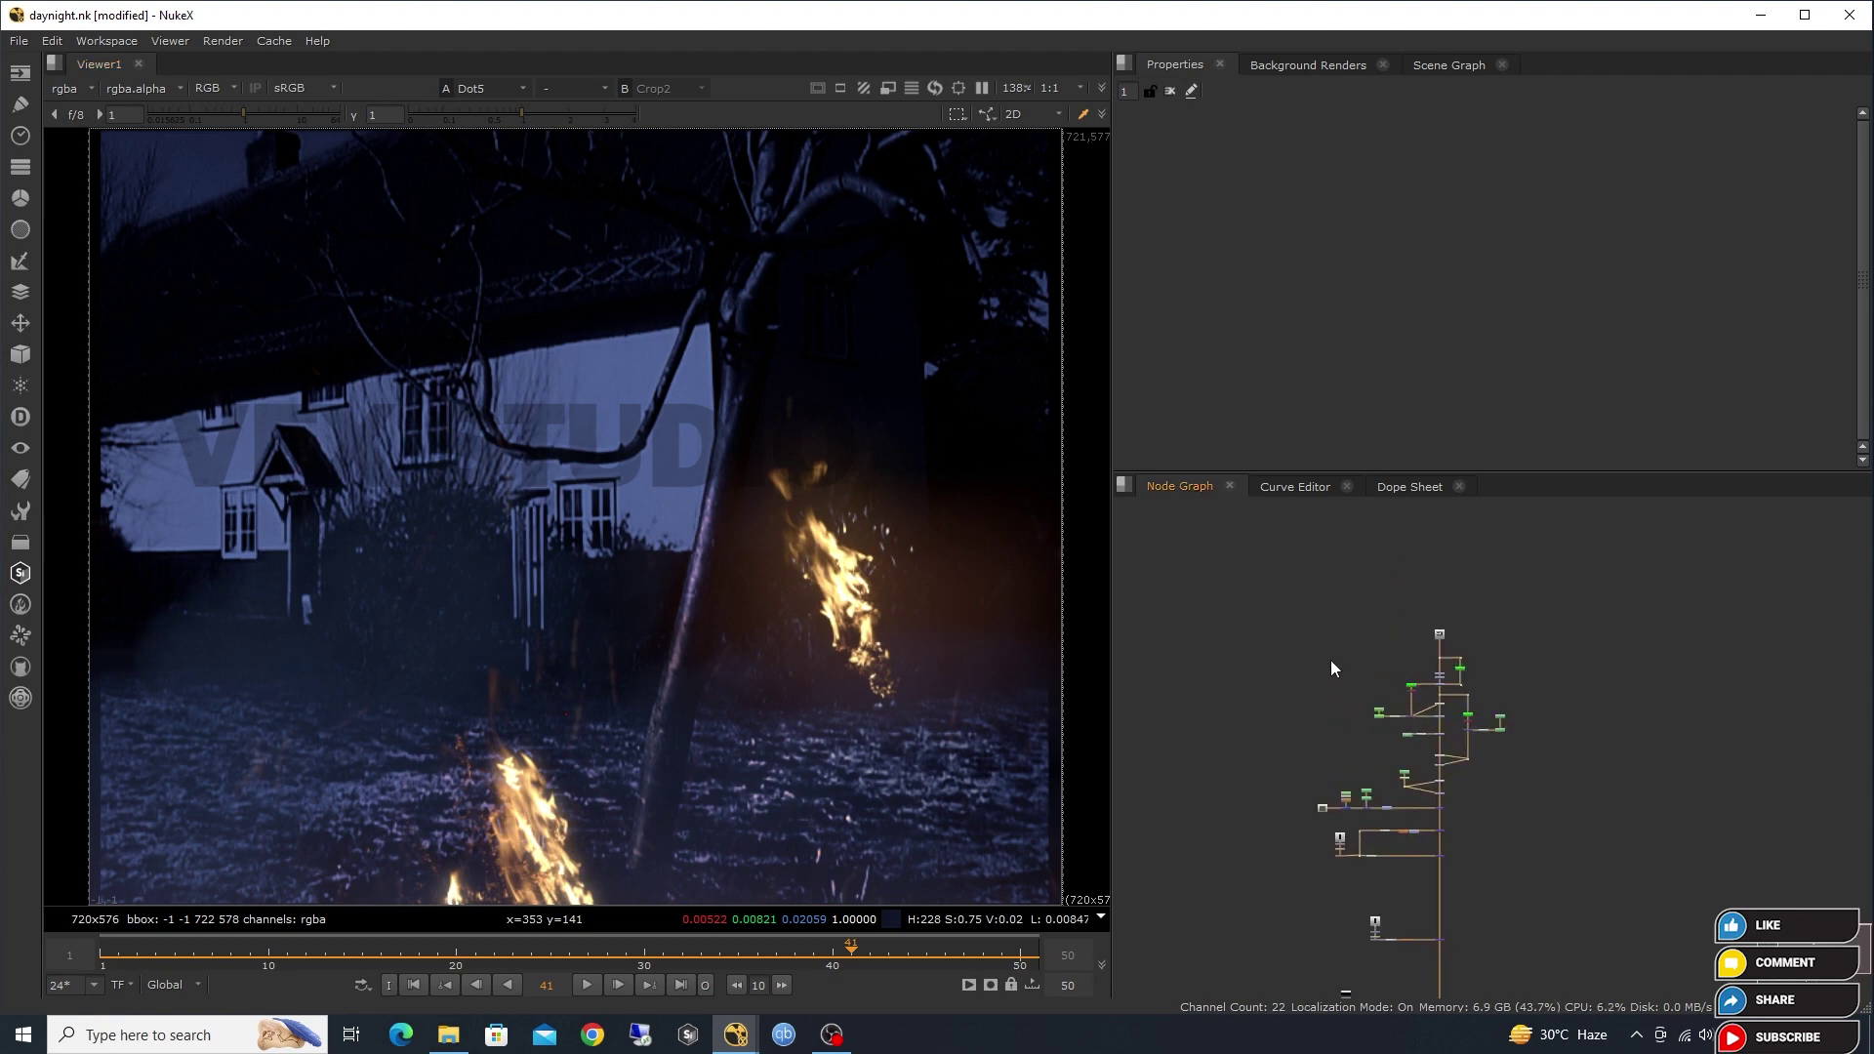
{"action": "key", "text": "ctrl+i"}
Connect Viewer2 to the Read1 daytime footage and open its settings.
{"action": "scroll", "coordinate": [1328, 658], "scroll_direction": "up", "scroll_amount": 2}
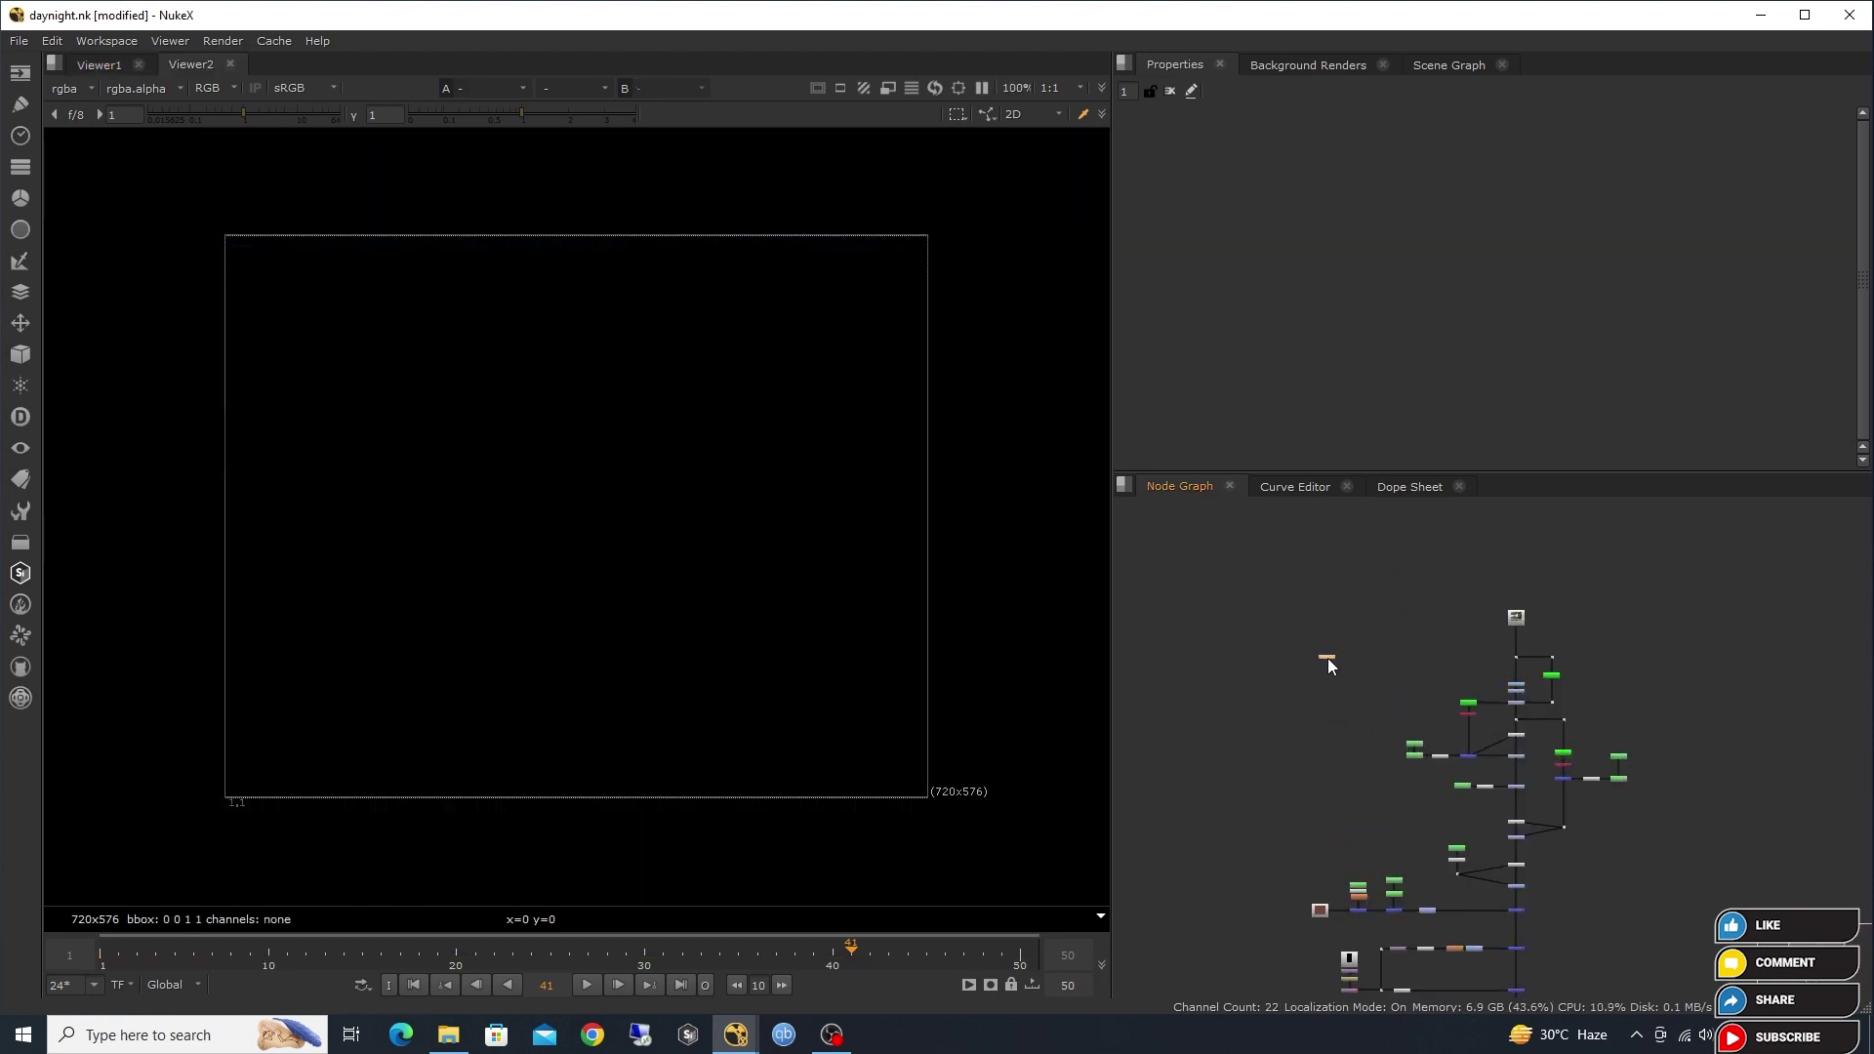
{"action": "scroll", "coordinate": [1328, 658], "scroll_direction": "up", "scroll_amount": 2}
{"action": "scroll", "coordinate": [1327, 657], "scroll_direction": "up", "scroll_amount": 2}
{"action": "left_click_drag", "start_coordinate": [1324, 657], "coordinate": [1767, 586]}
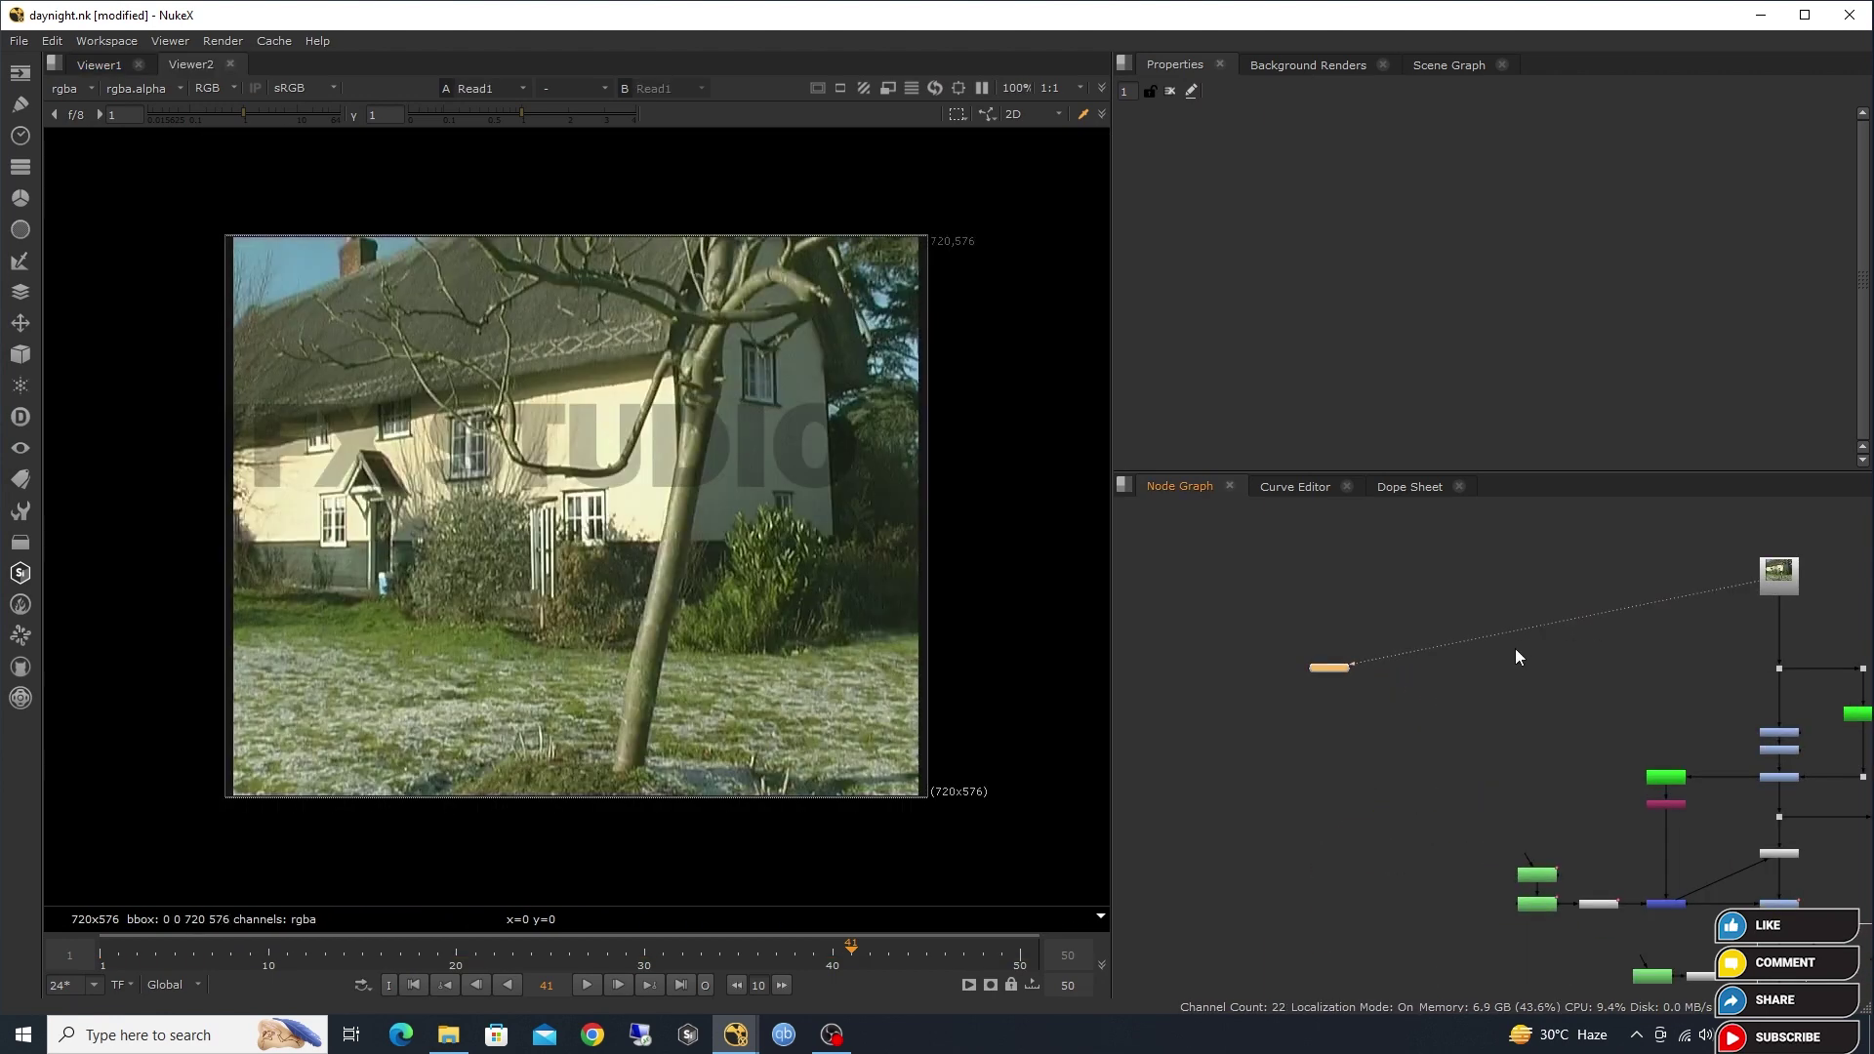
{"action": "left_click_drag", "start_coordinate": [1323, 671], "coordinate": [1328, 679]}
{"action": "double_click", "coordinate": [1327, 679]}
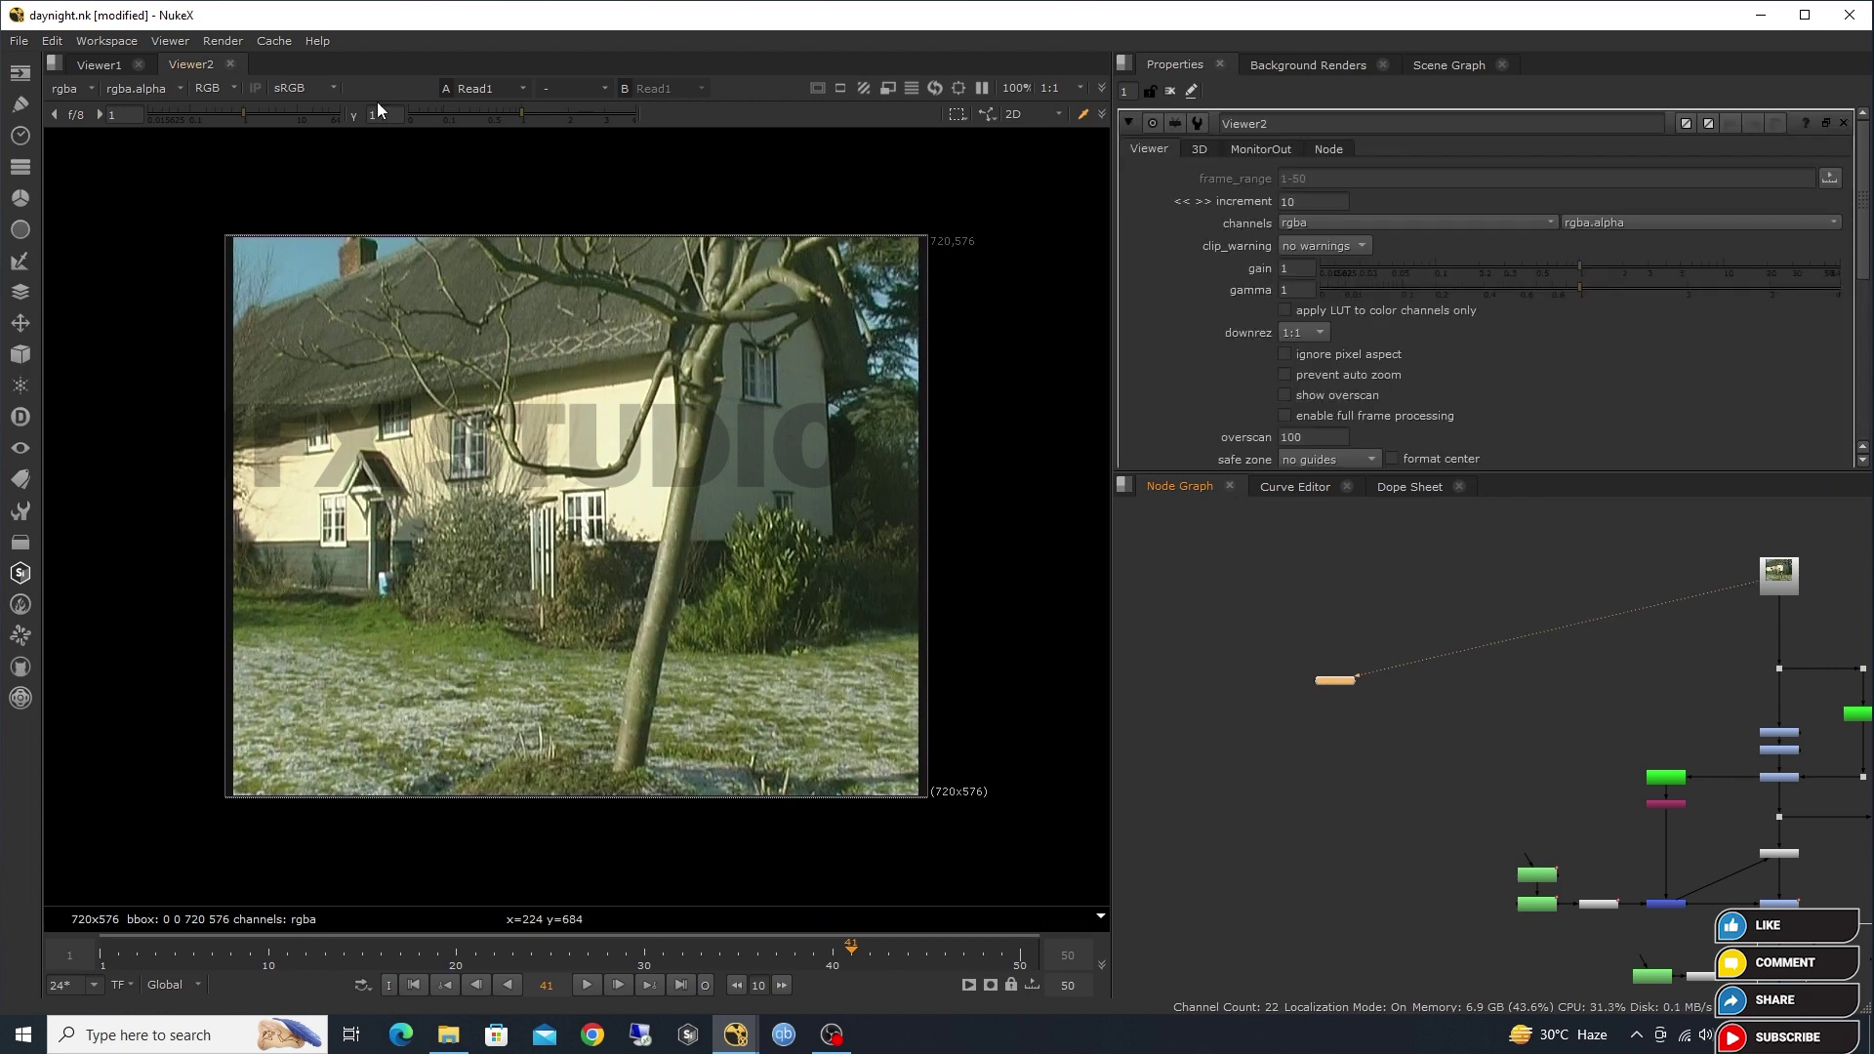
Split the viewer area so Viewer1's night comp sits beside Viewer2, widened and fitted.
{"action": "right_click", "coordinate": [305, 69]}
{"action": "left_click", "coordinate": [338, 86]}
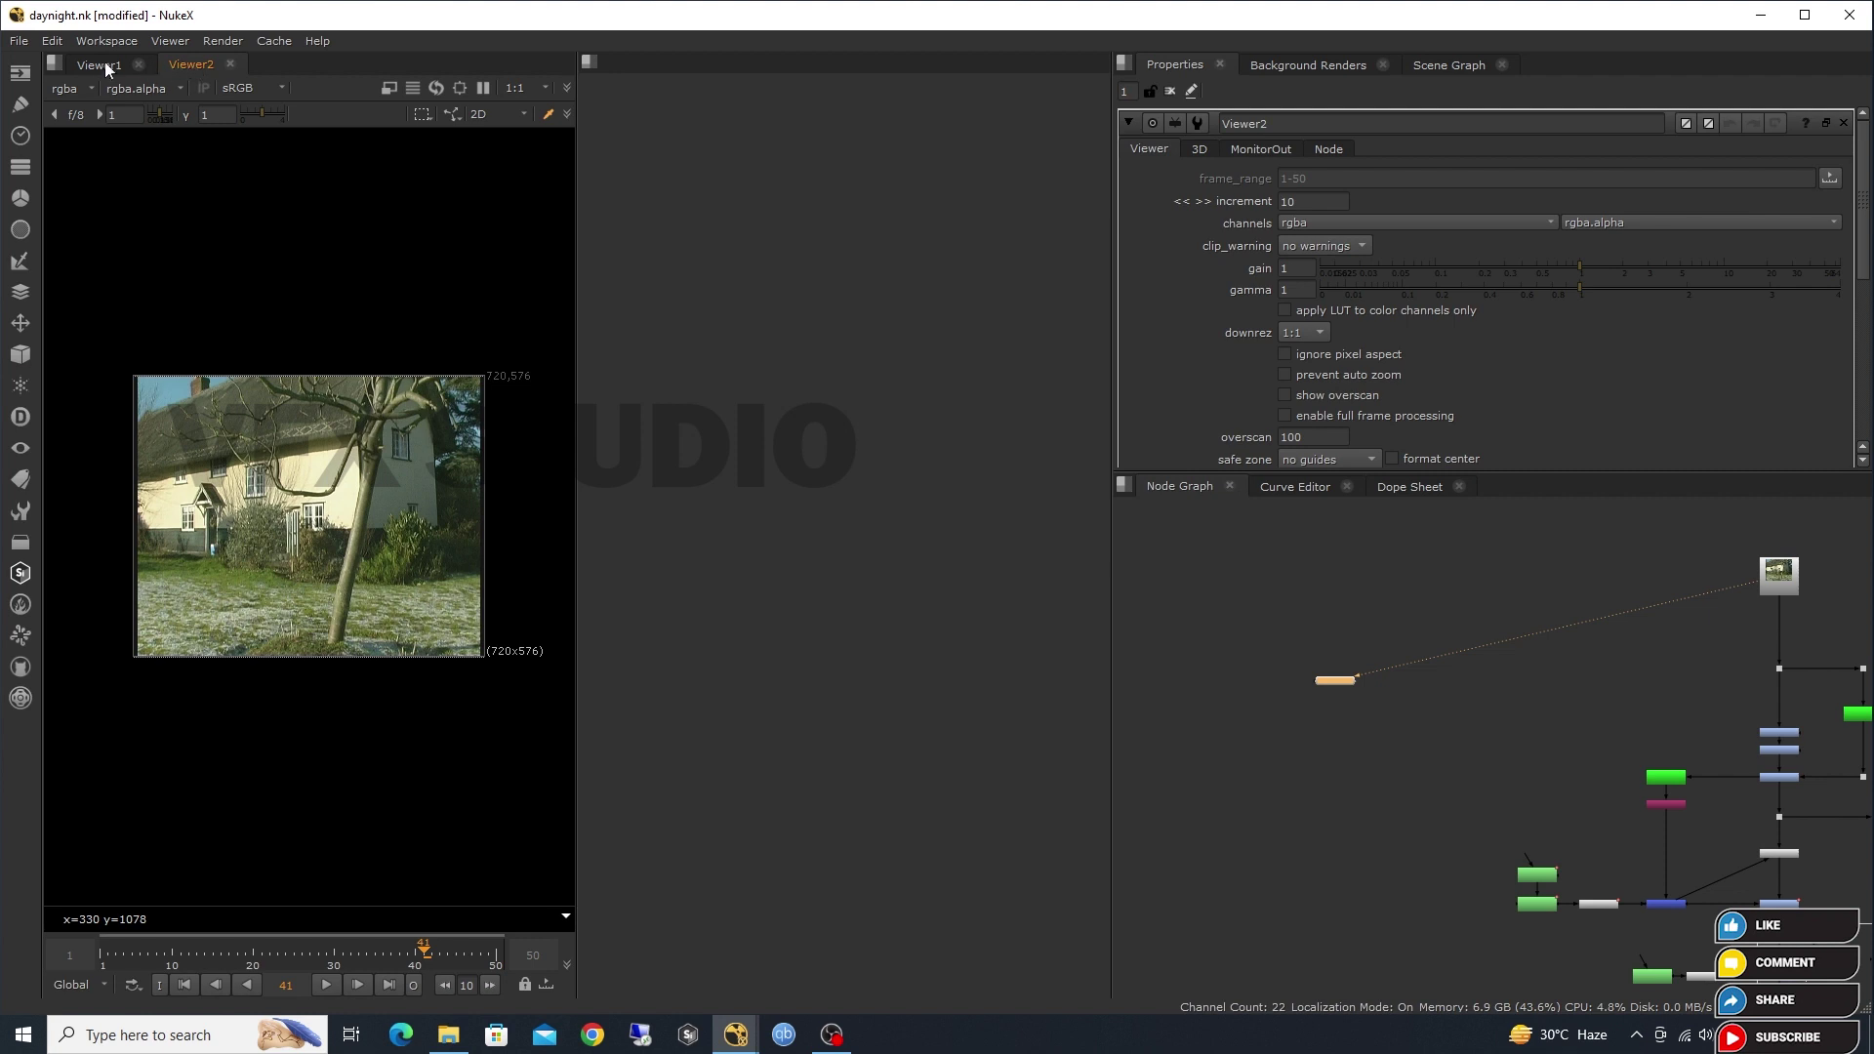
{"action": "left_click_drag", "start_coordinate": [103, 67], "coordinate": [628, 209]}
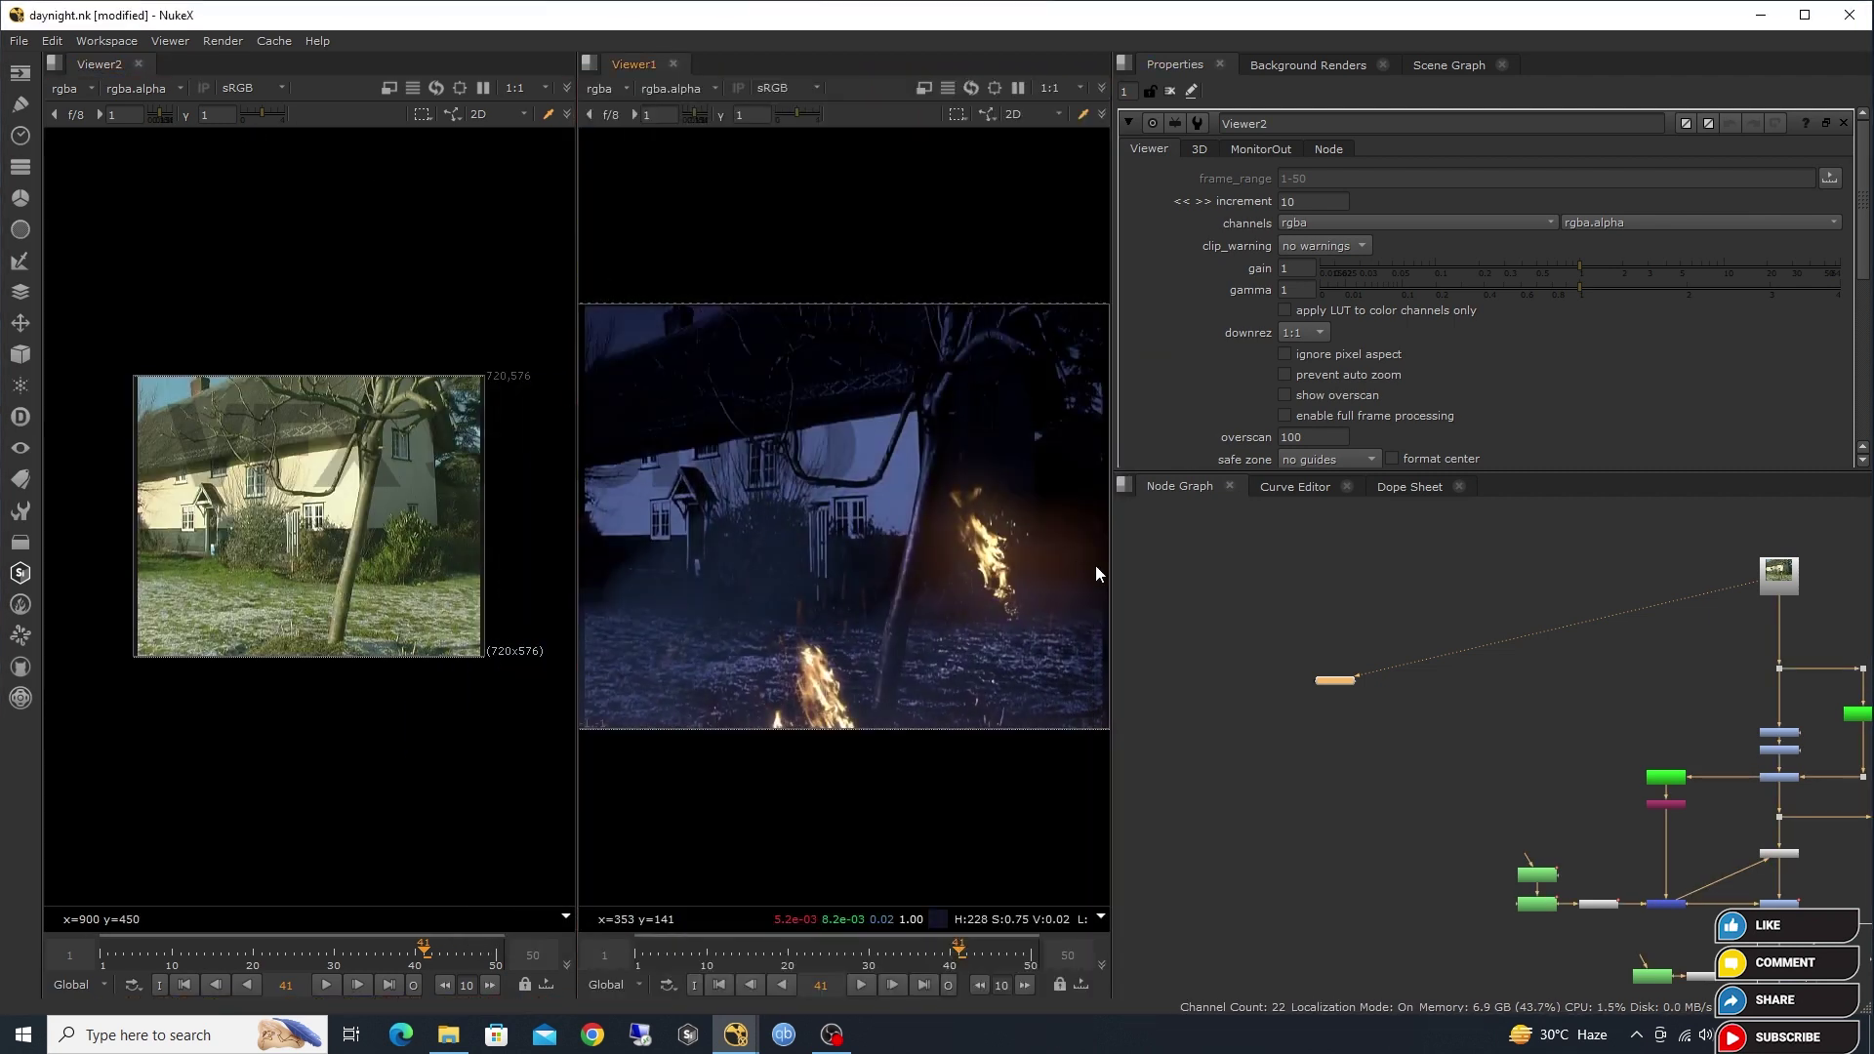
{"action": "left_click_drag", "start_coordinate": [1113, 571], "coordinate": [1349, 583]}
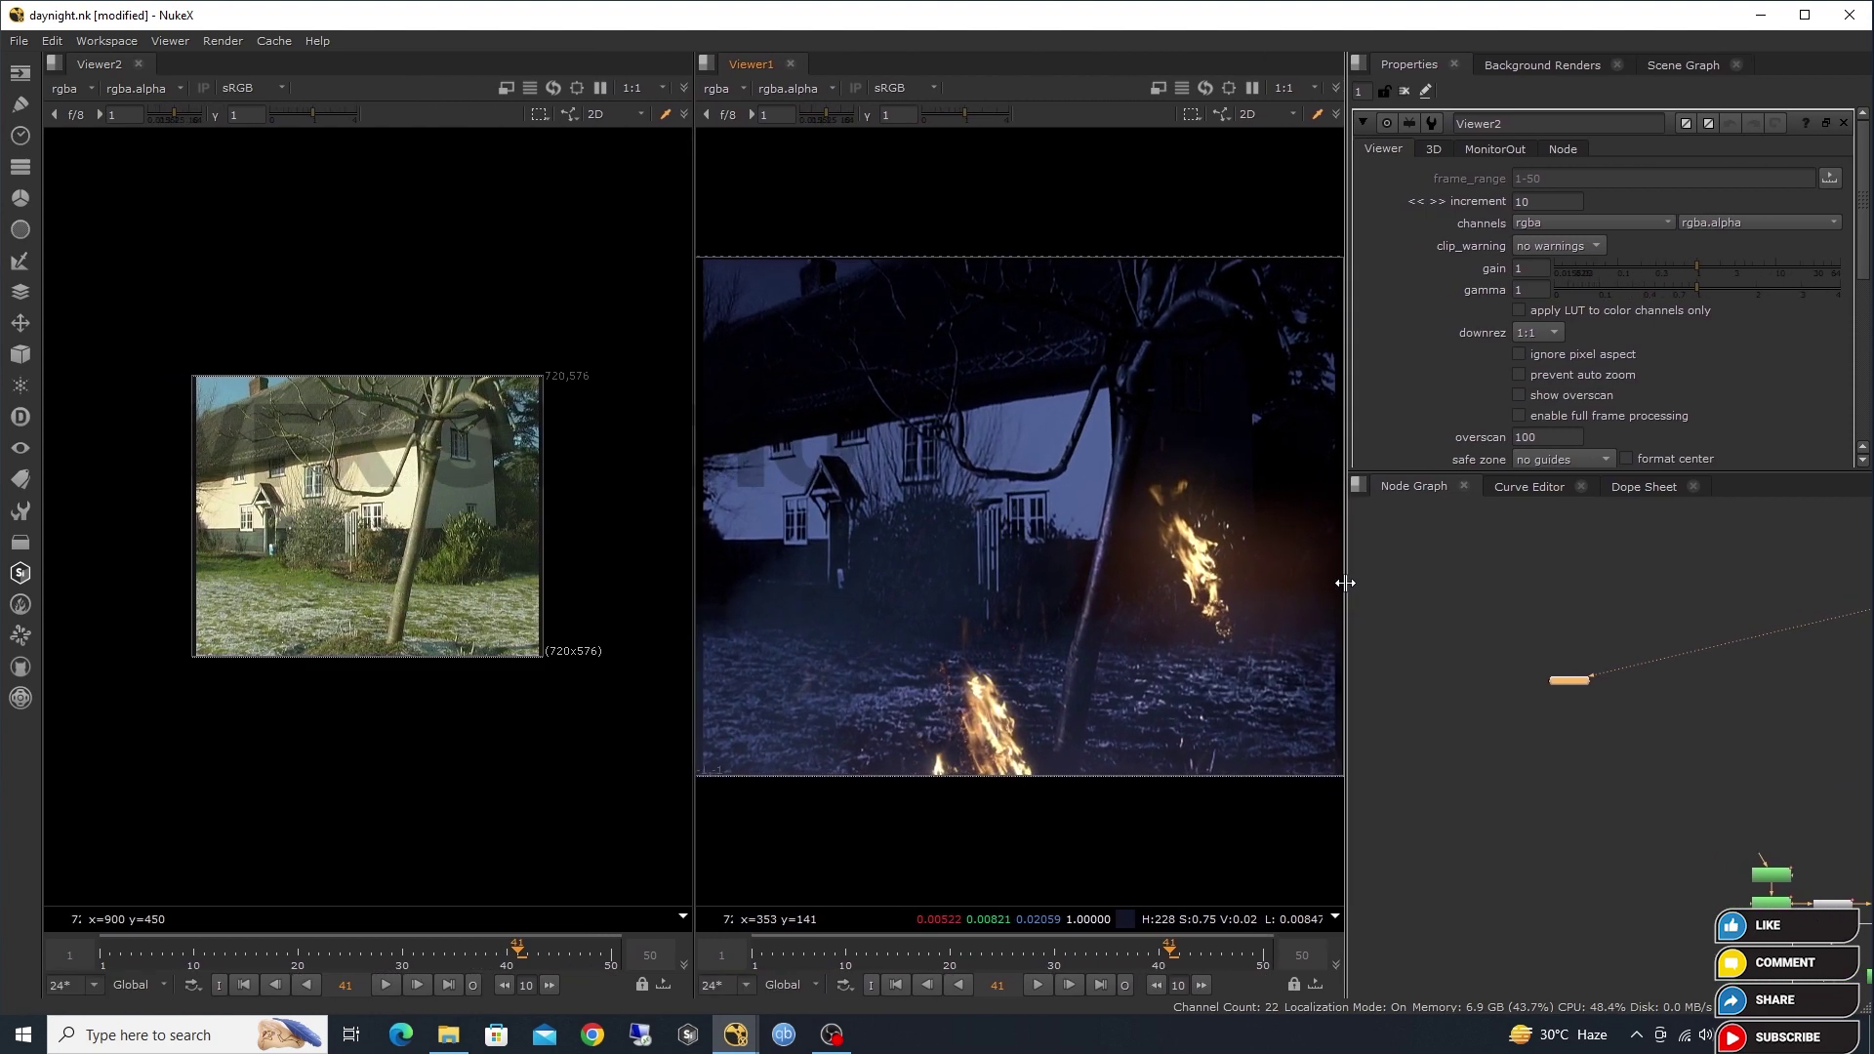
{"action": "key", "text": "f"}
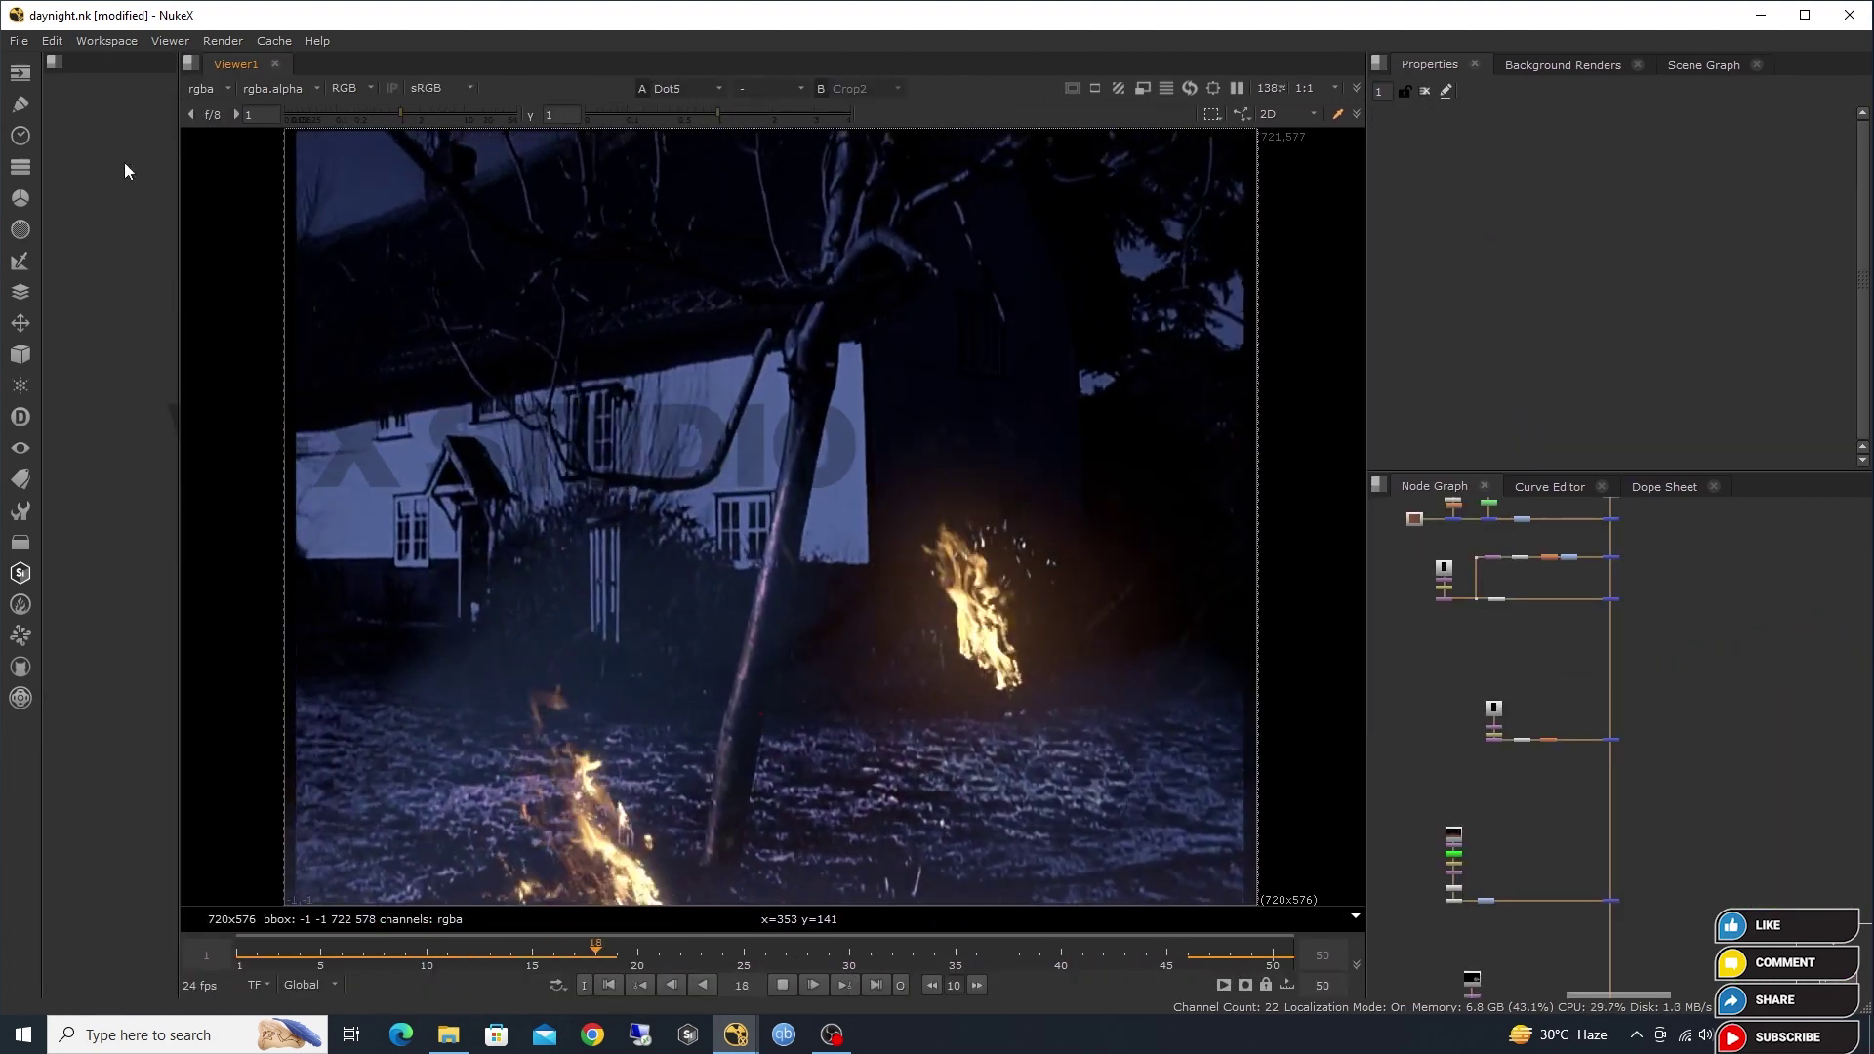
Close the extra viewer pane and show the original Read1 daytime footage.
{"action": "right_click", "coordinate": [125, 171]}
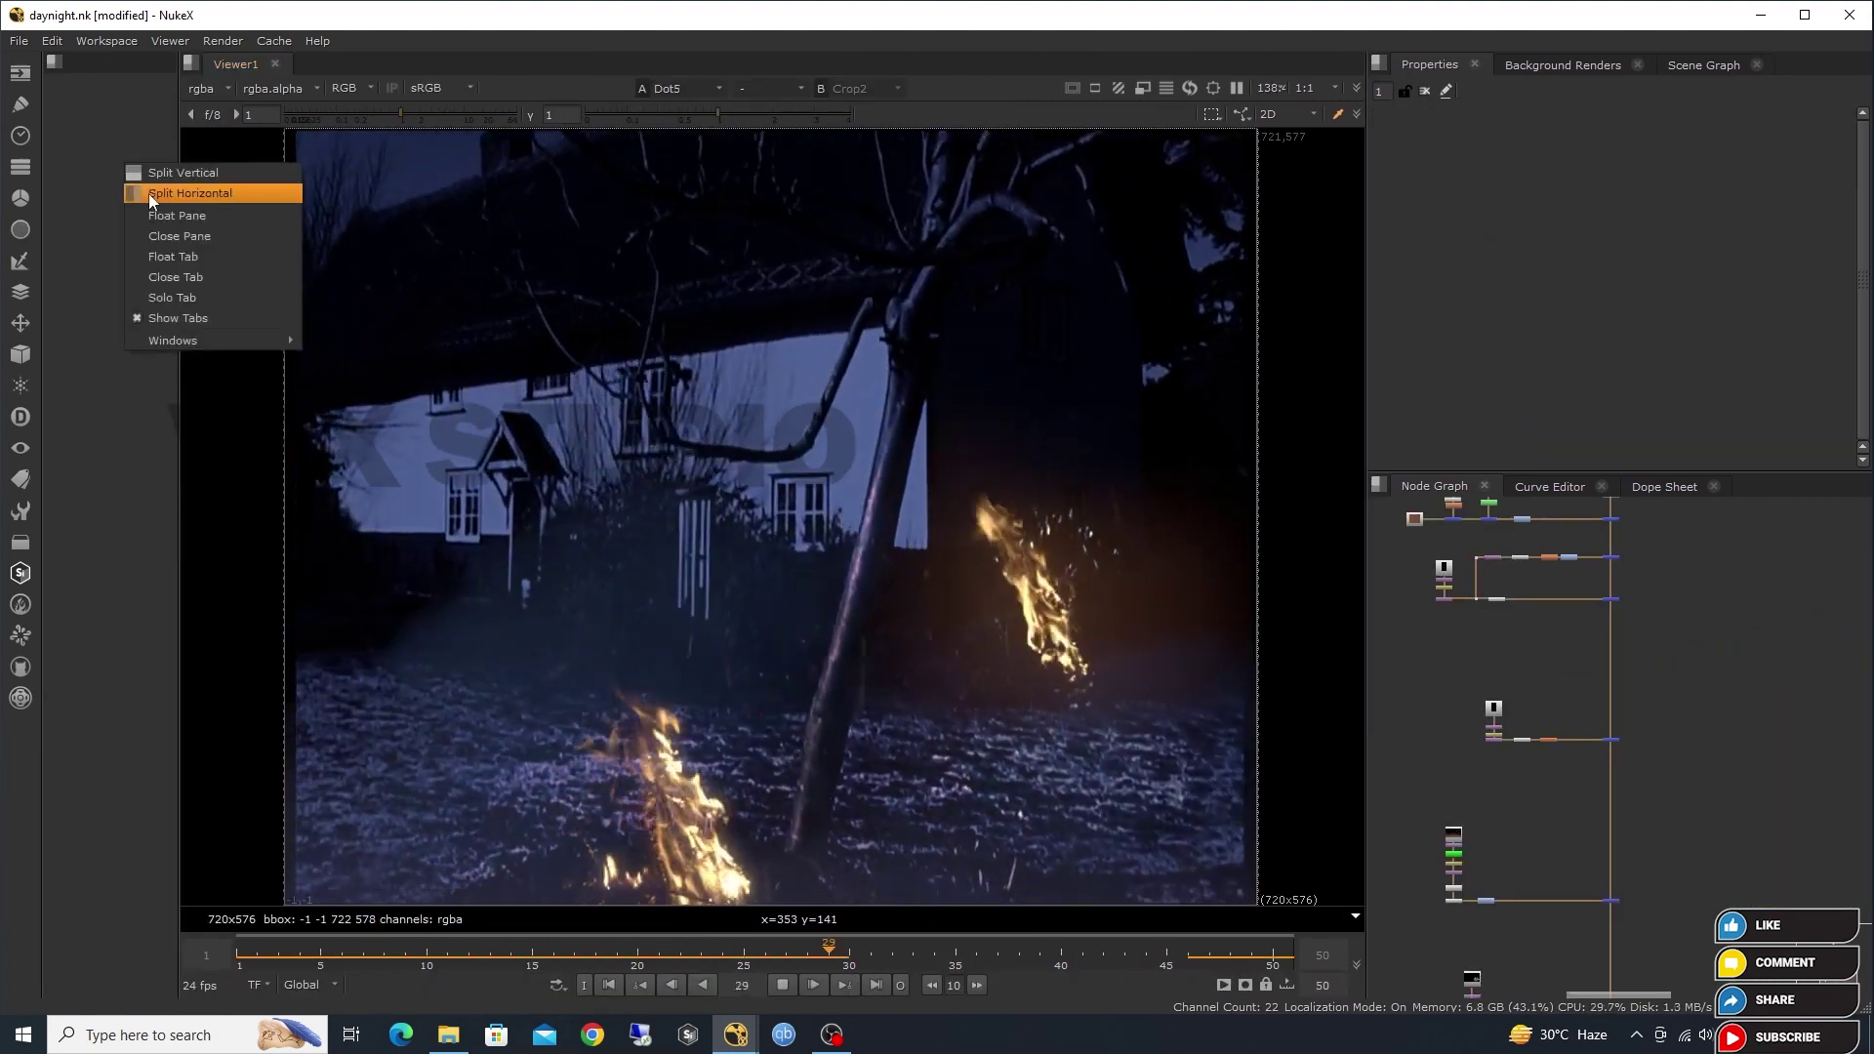
{"action": "left_click", "coordinate": [174, 238]}
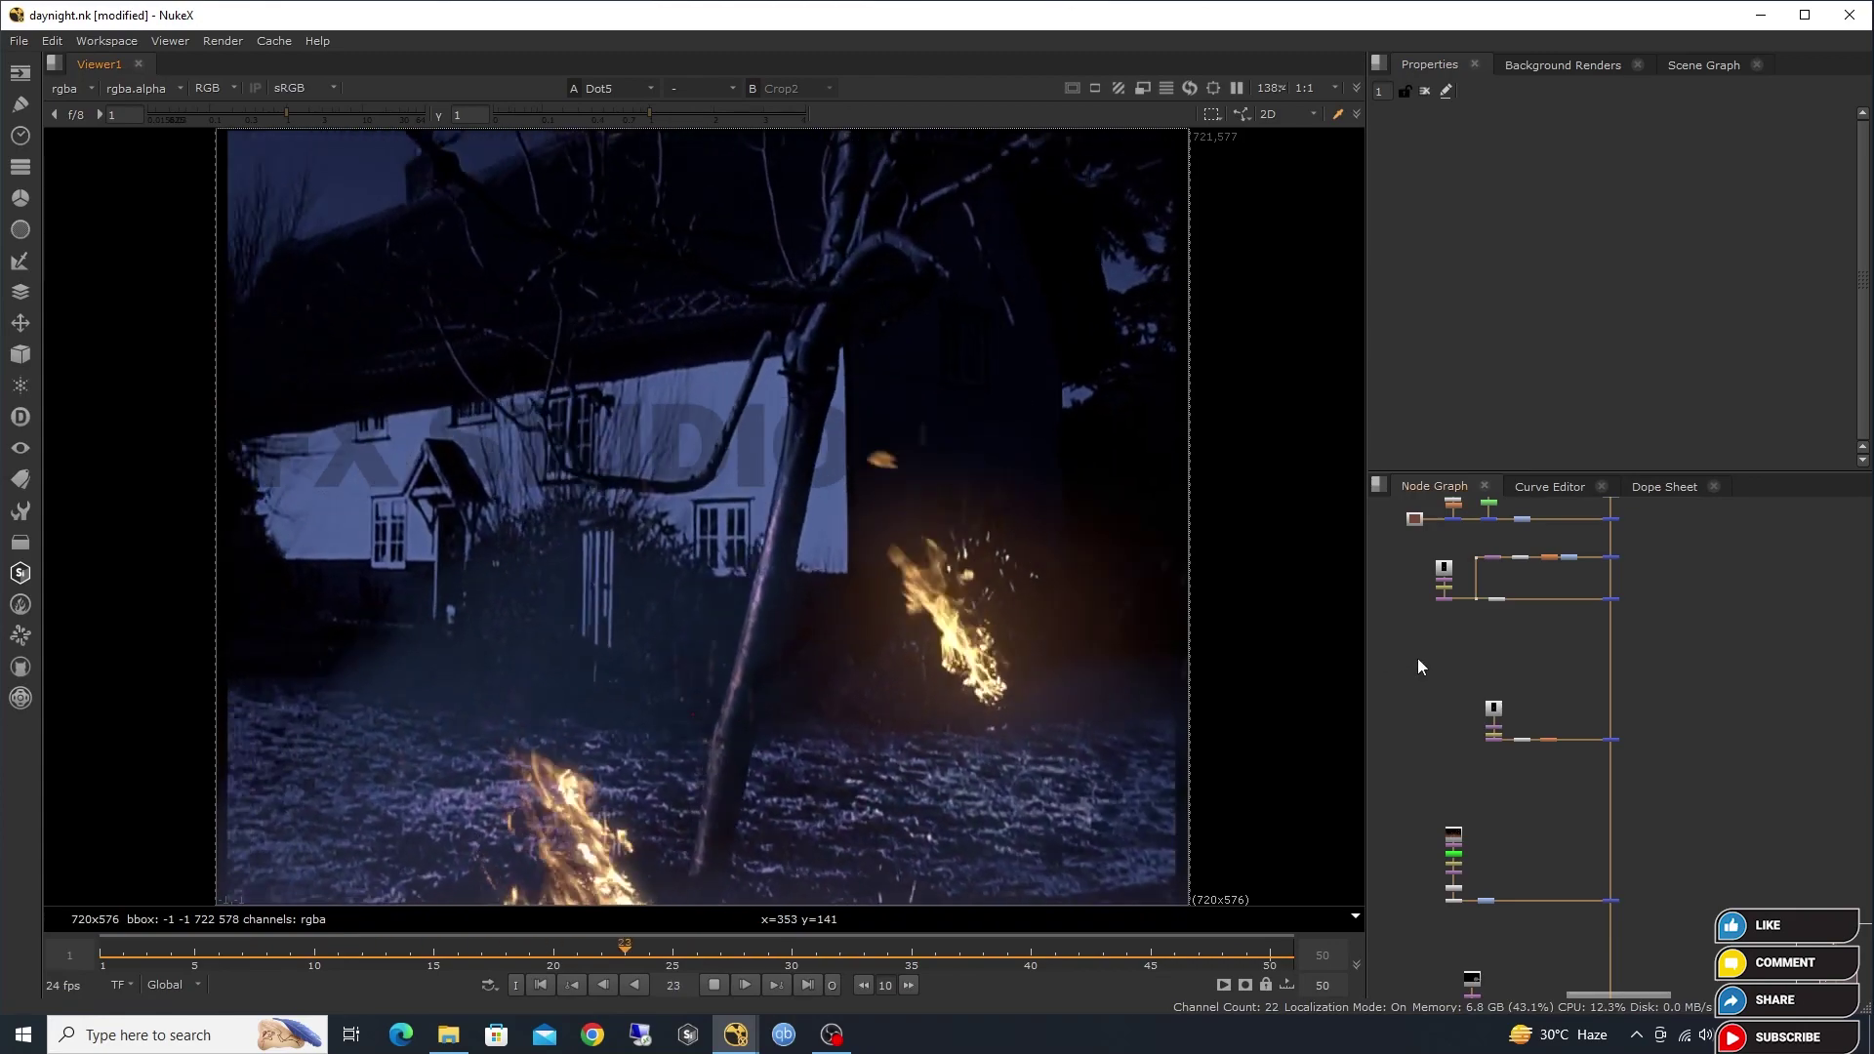
{"action": "key", "text": "f"}
{"action": "left_click", "coordinate": [1497, 572]}
{"action": "key", "text": "1"}
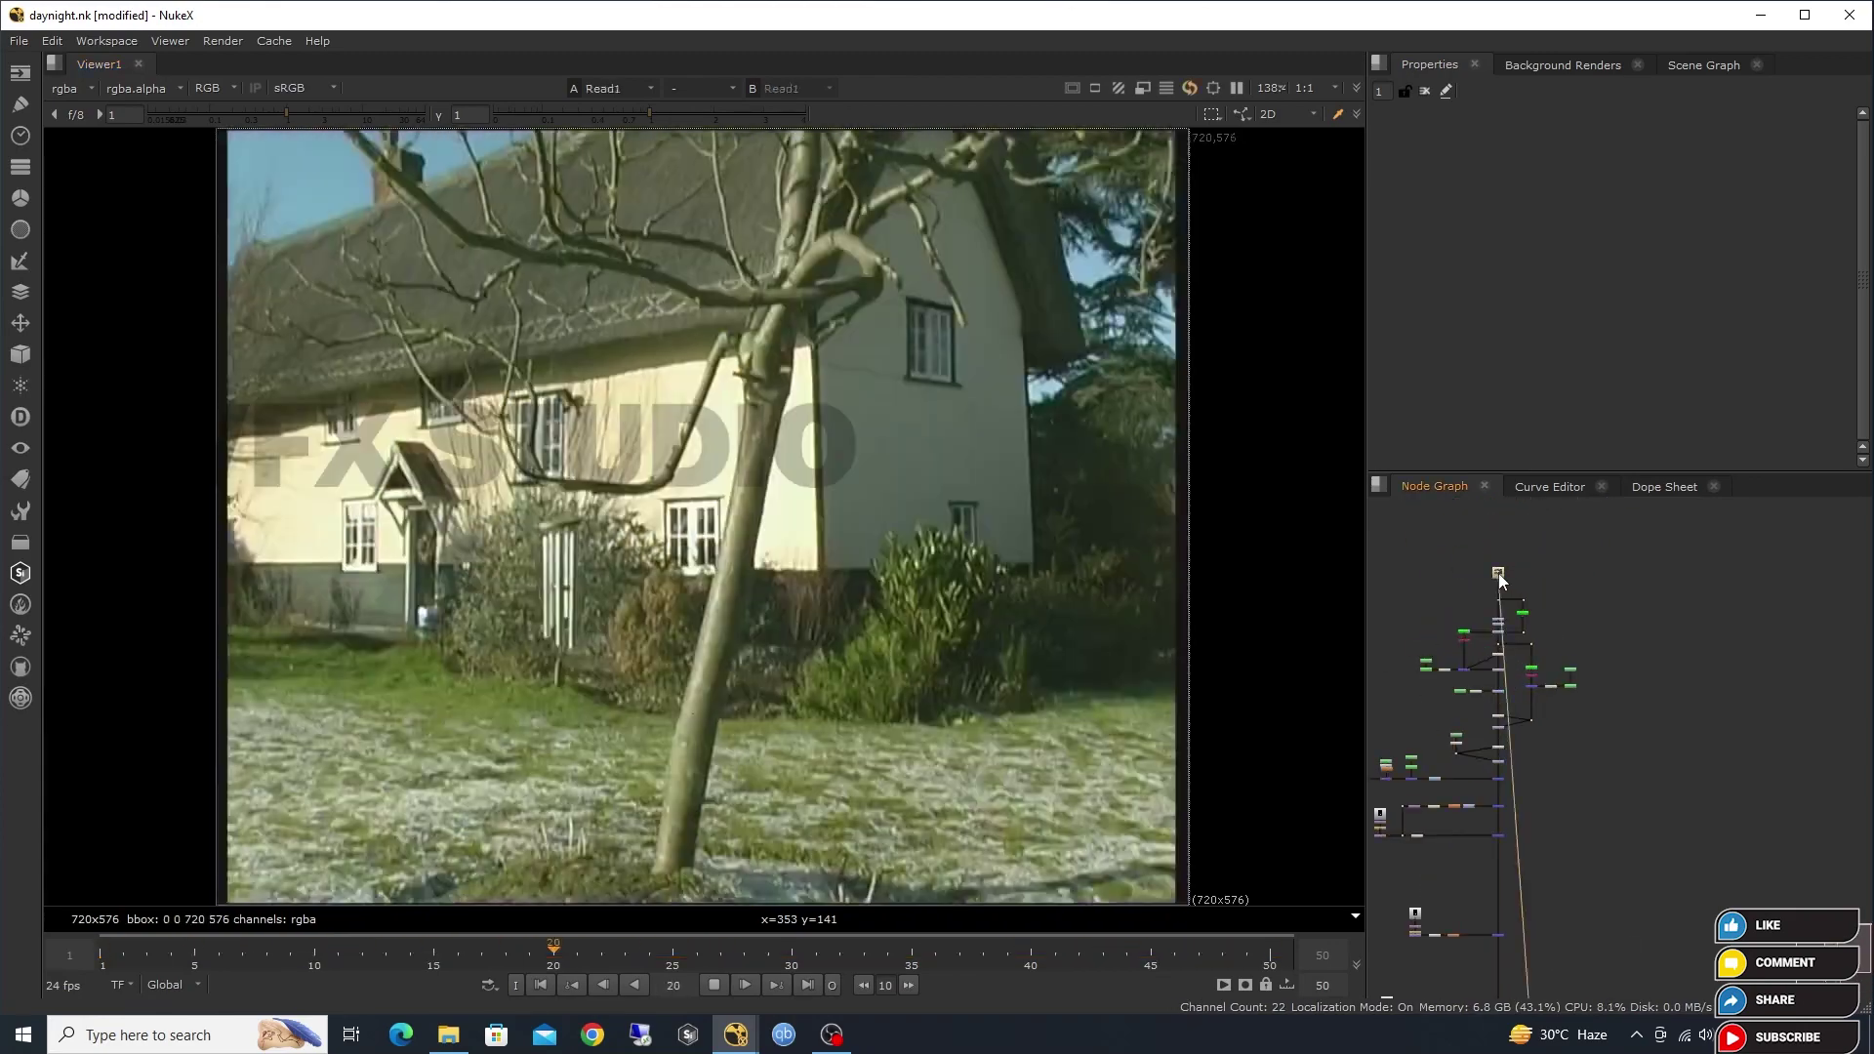
Switch the viewer back to the Dot5 night fire composite.
{"action": "scroll", "coordinate": [1549, 711], "scroll_direction": "down", "scroll_amount": 2}
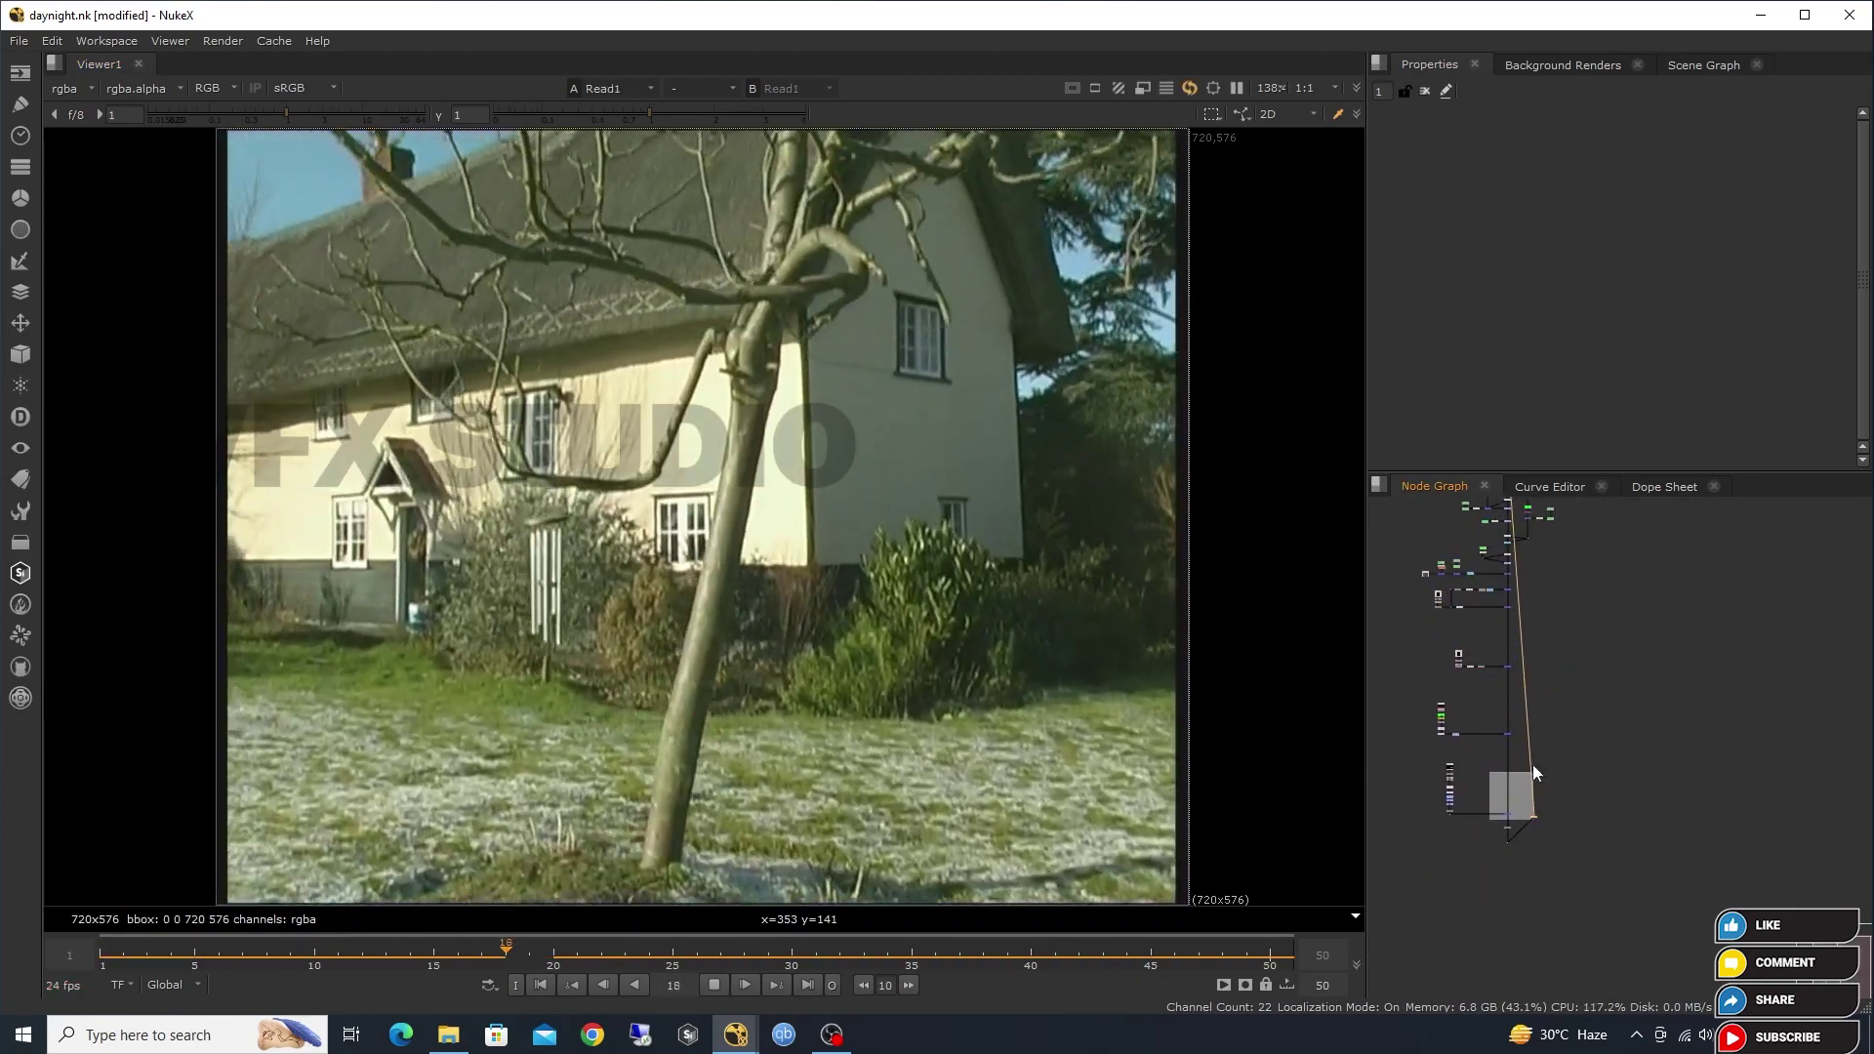
{"action": "scroll", "coordinate": [1484, 888], "scroll_direction": "up", "scroll_amount": 2}
{"action": "scroll", "coordinate": [1519, 853], "scroll_direction": "up", "scroll_amount": 2}
{"action": "left_click", "coordinate": [1553, 818]}
{"action": "key", "text": "1"}
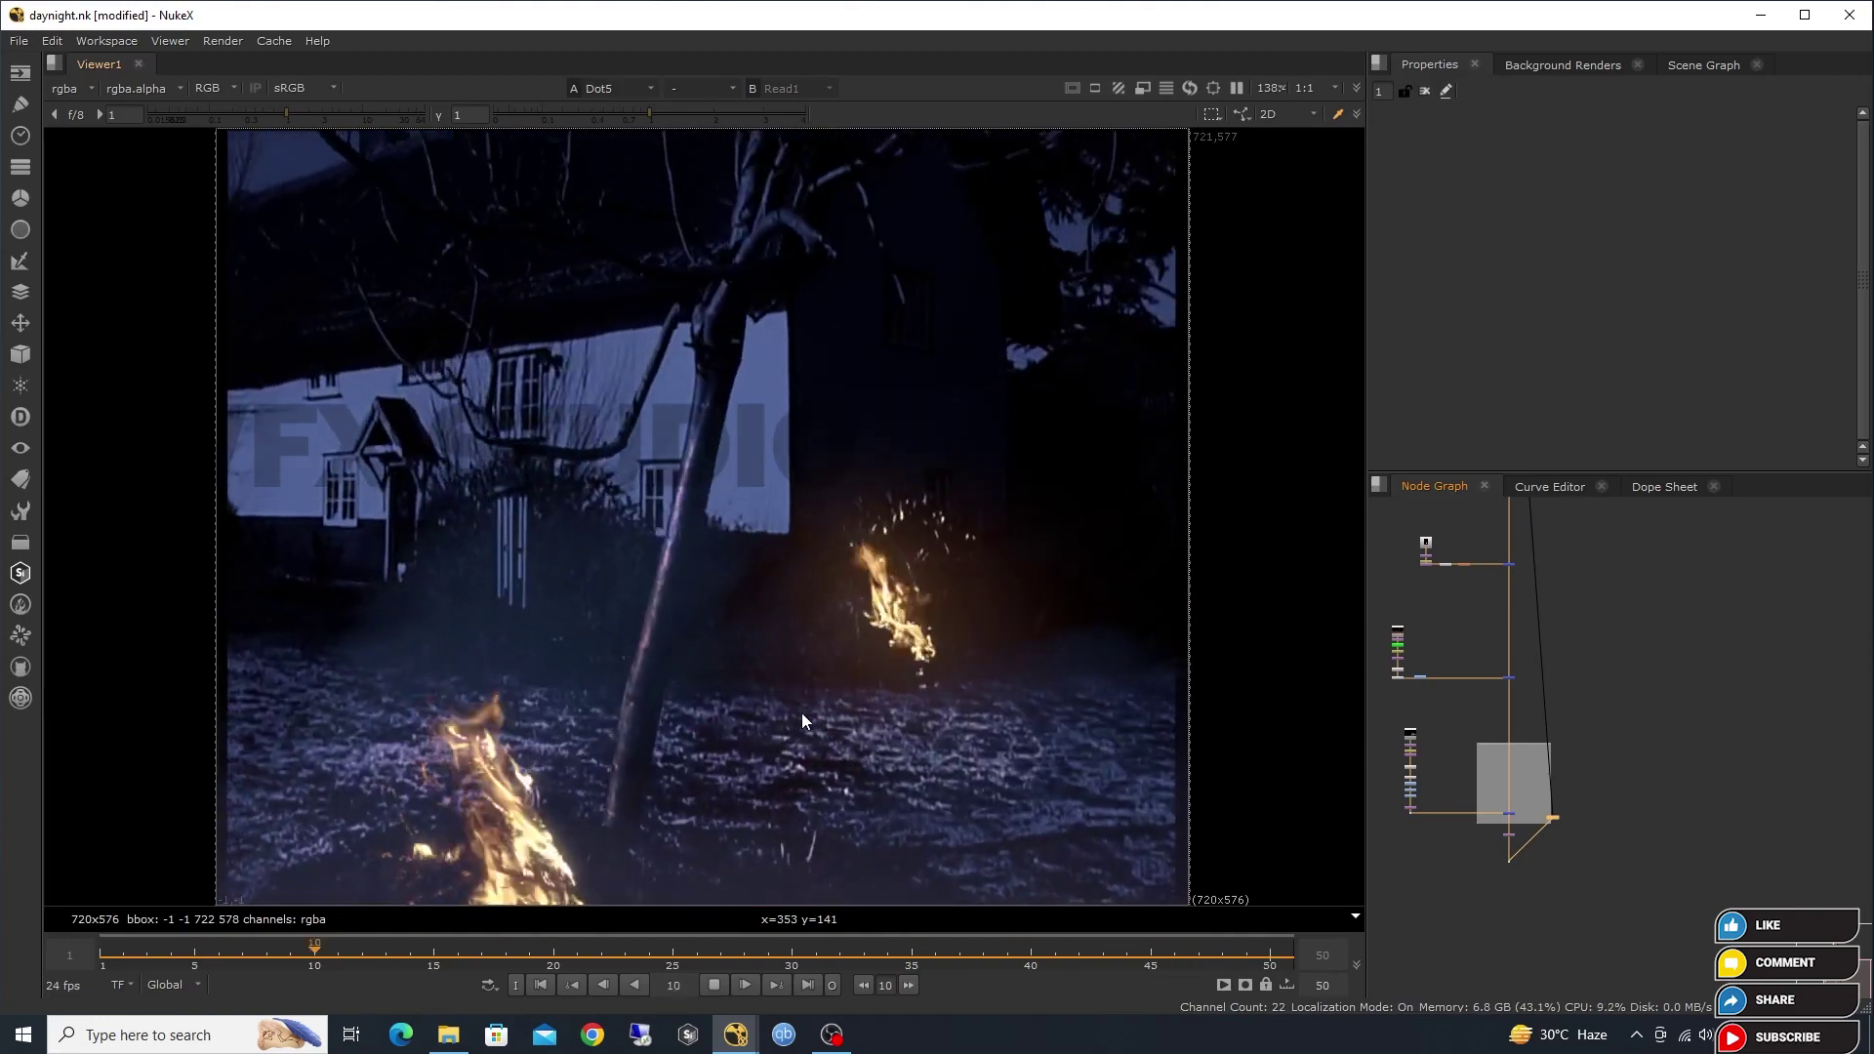
{"action": "scroll", "coordinate": [1466, 672], "scroll_direction": "down", "scroll_amount": 3}
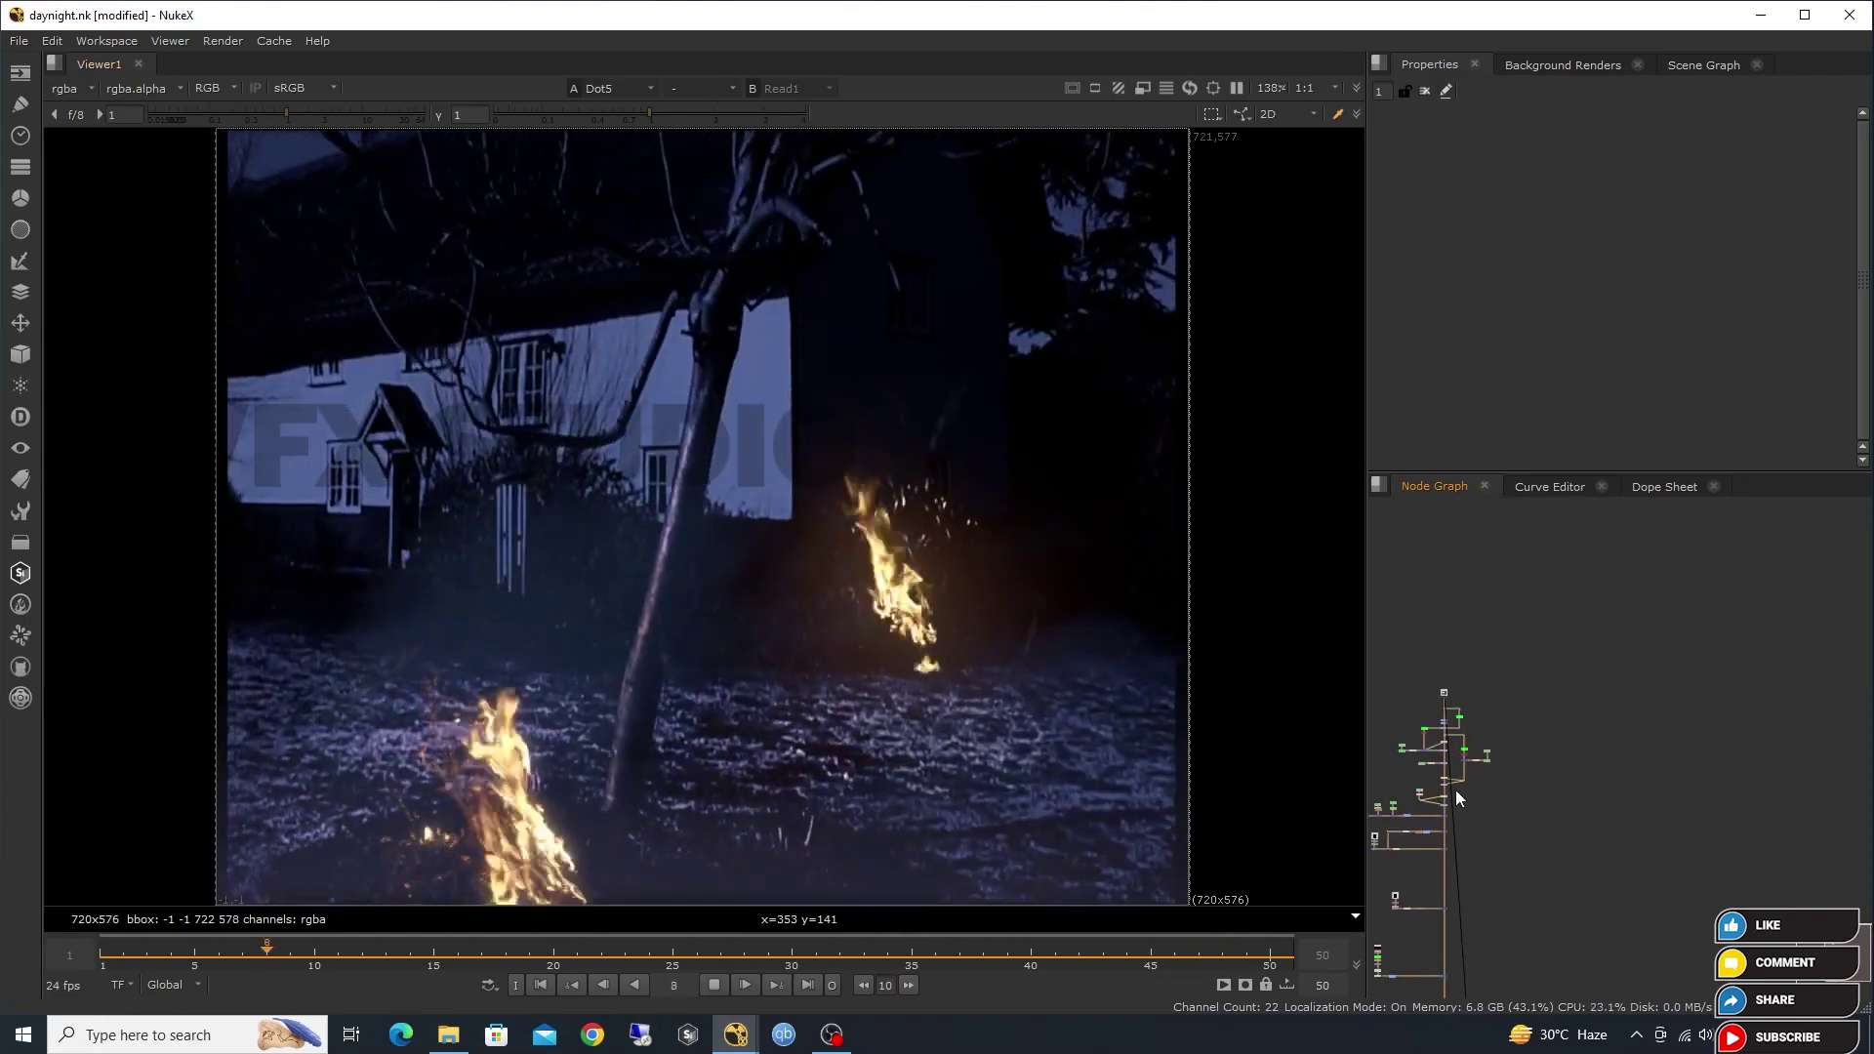
{"action": "scroll", "coordinate": [1420, 687], "scroll_direction": "up", "scroll_amount": 5}
Load the Saturation1 and ColorCorrect1 properties to review the night grade settings.
{"action": "scroll", "coordinate": [1490, 734], "scroll_direction": "up", "scroll_amount": 2}
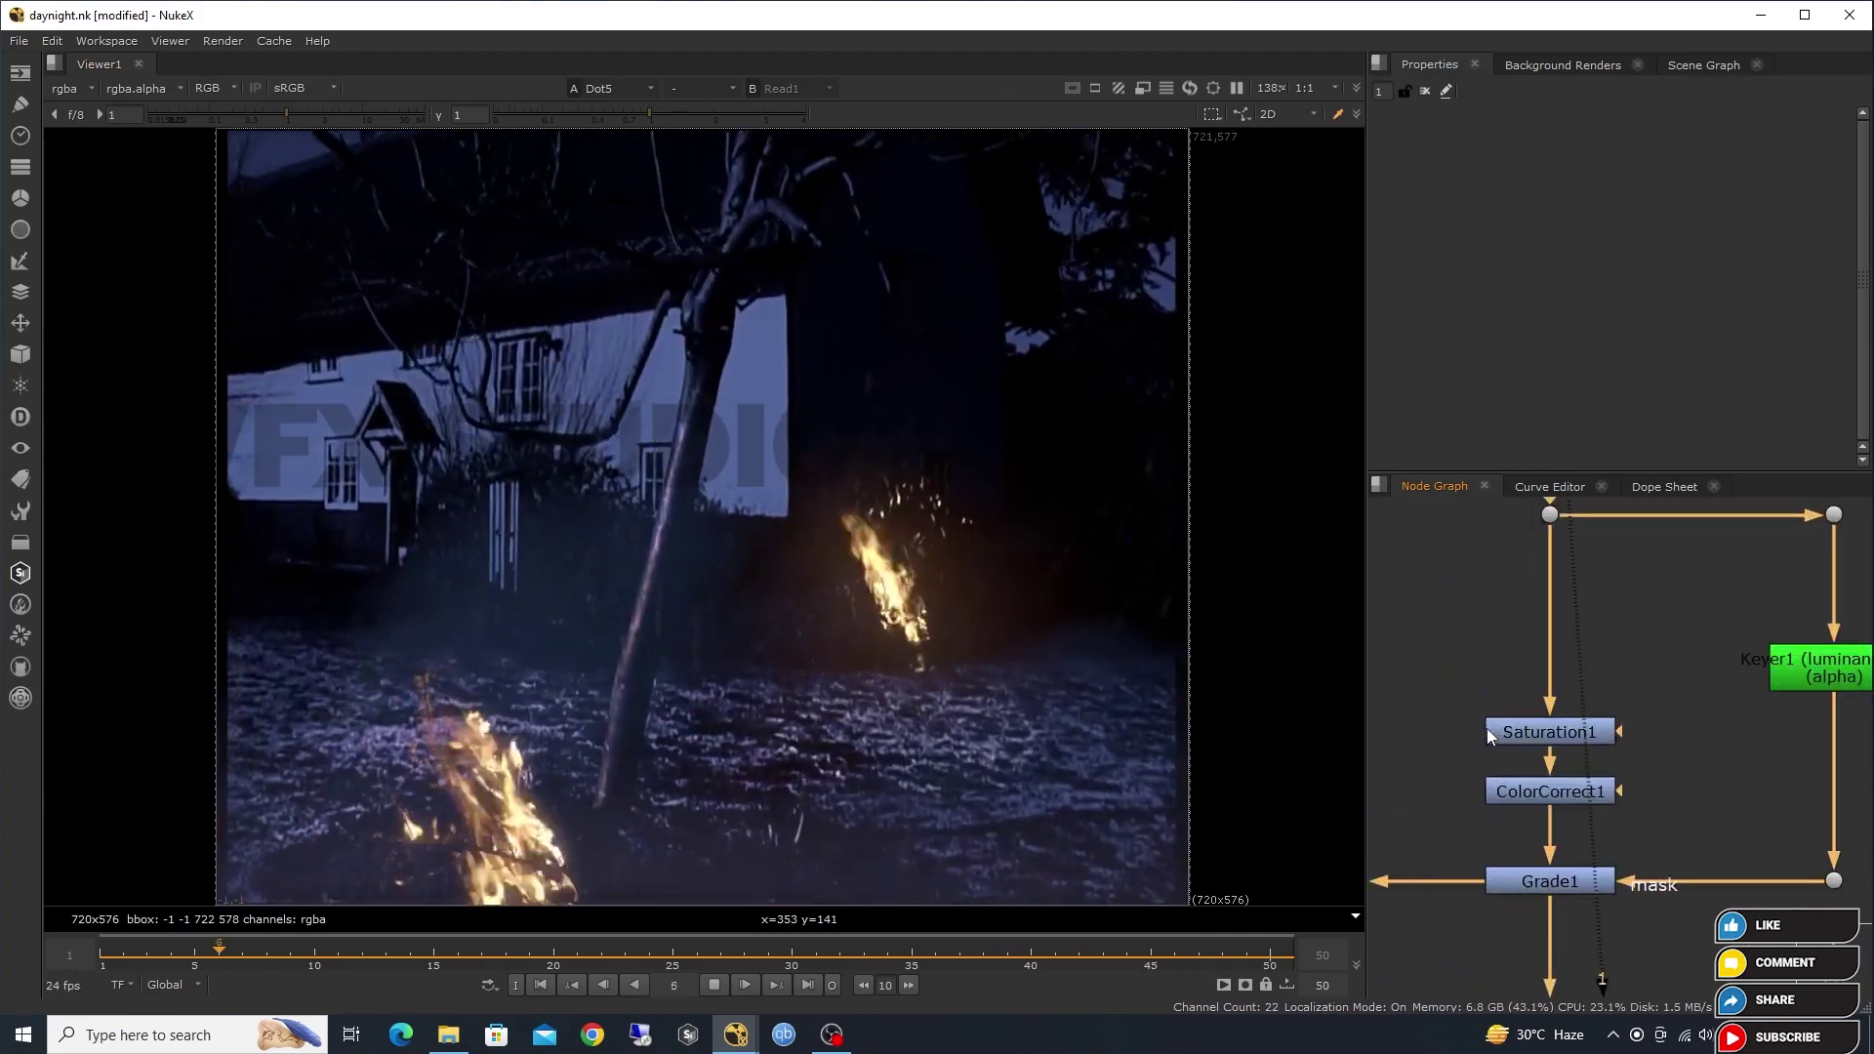
{"action": "double_click", "coordinate": [1518, 734]}
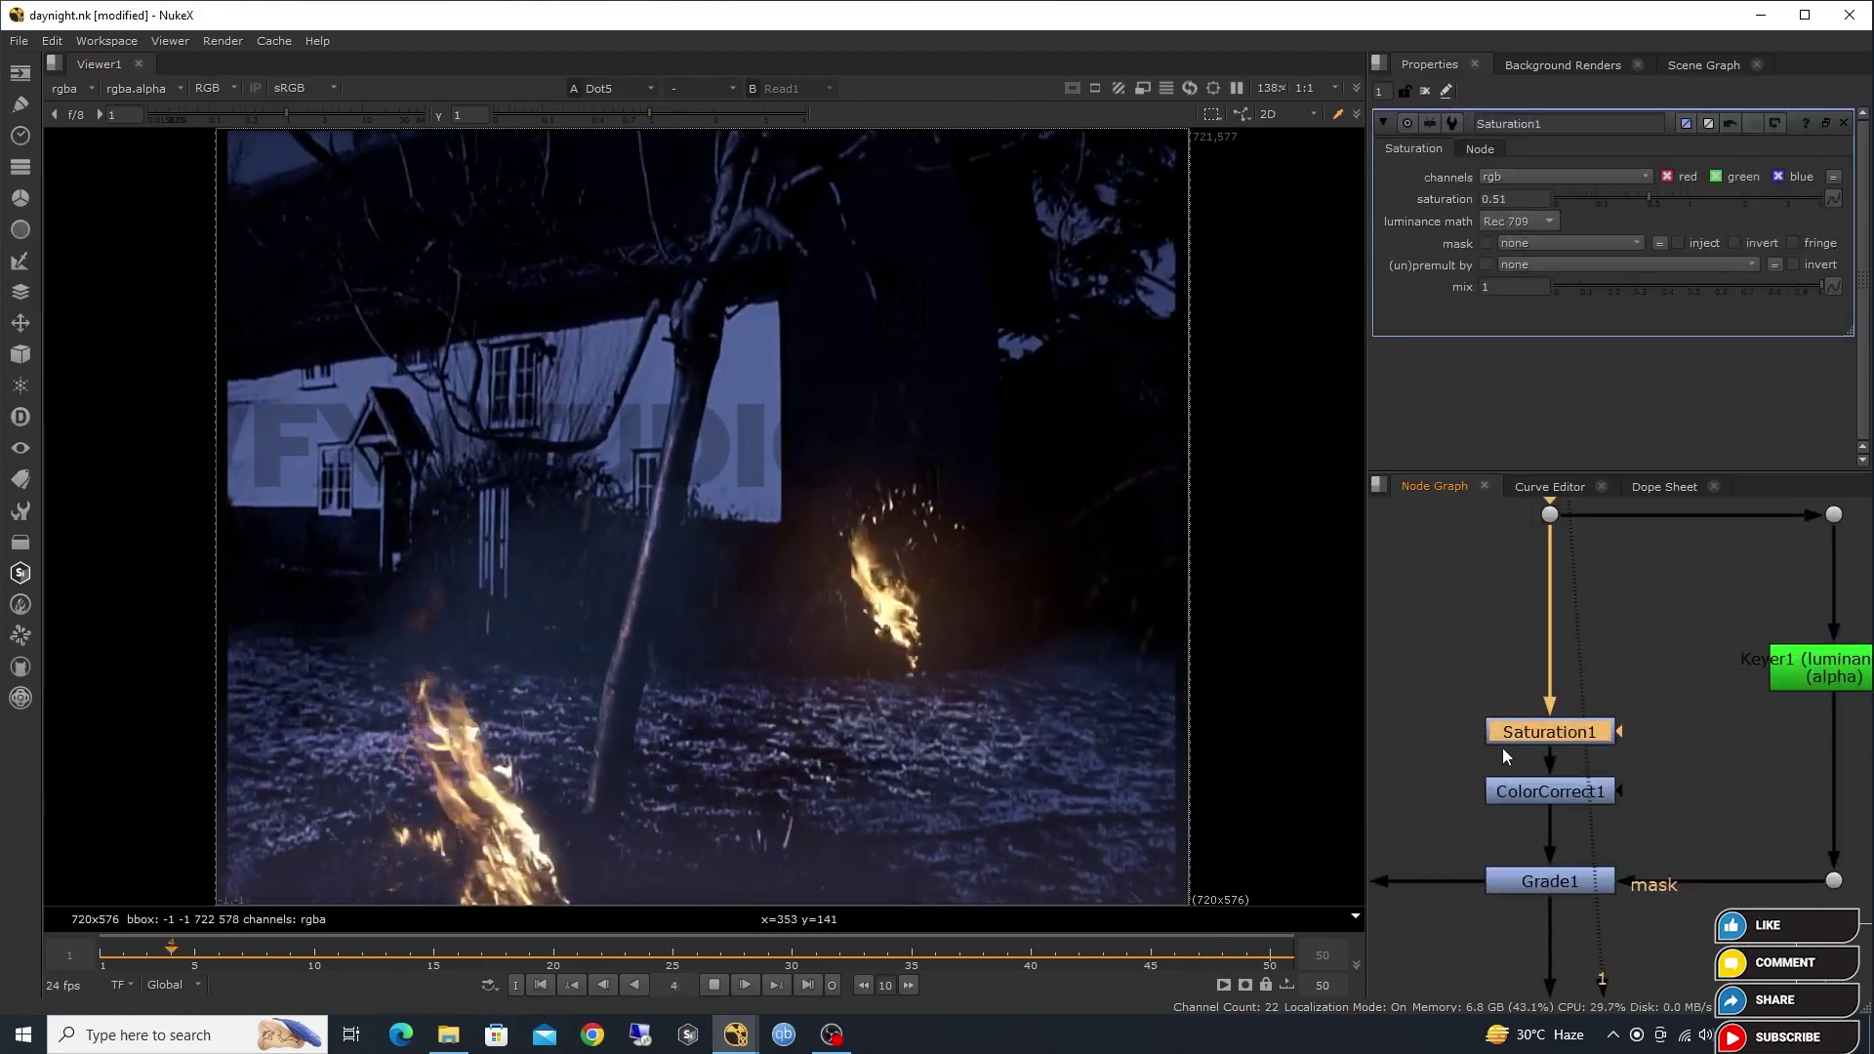
{"action": "scroll", "coordinate": [1508, 761], "scroll_direction": "down", "scroll_amount": 1}
{"action": "double_click", "coordinate": [1533, 737]}
Pan through the node tree to inspect the lower grade nodes.
{"action": "scroll", "coordinate": [1499, 775], "scroll_direction": "down", "scroll_amount": 2}
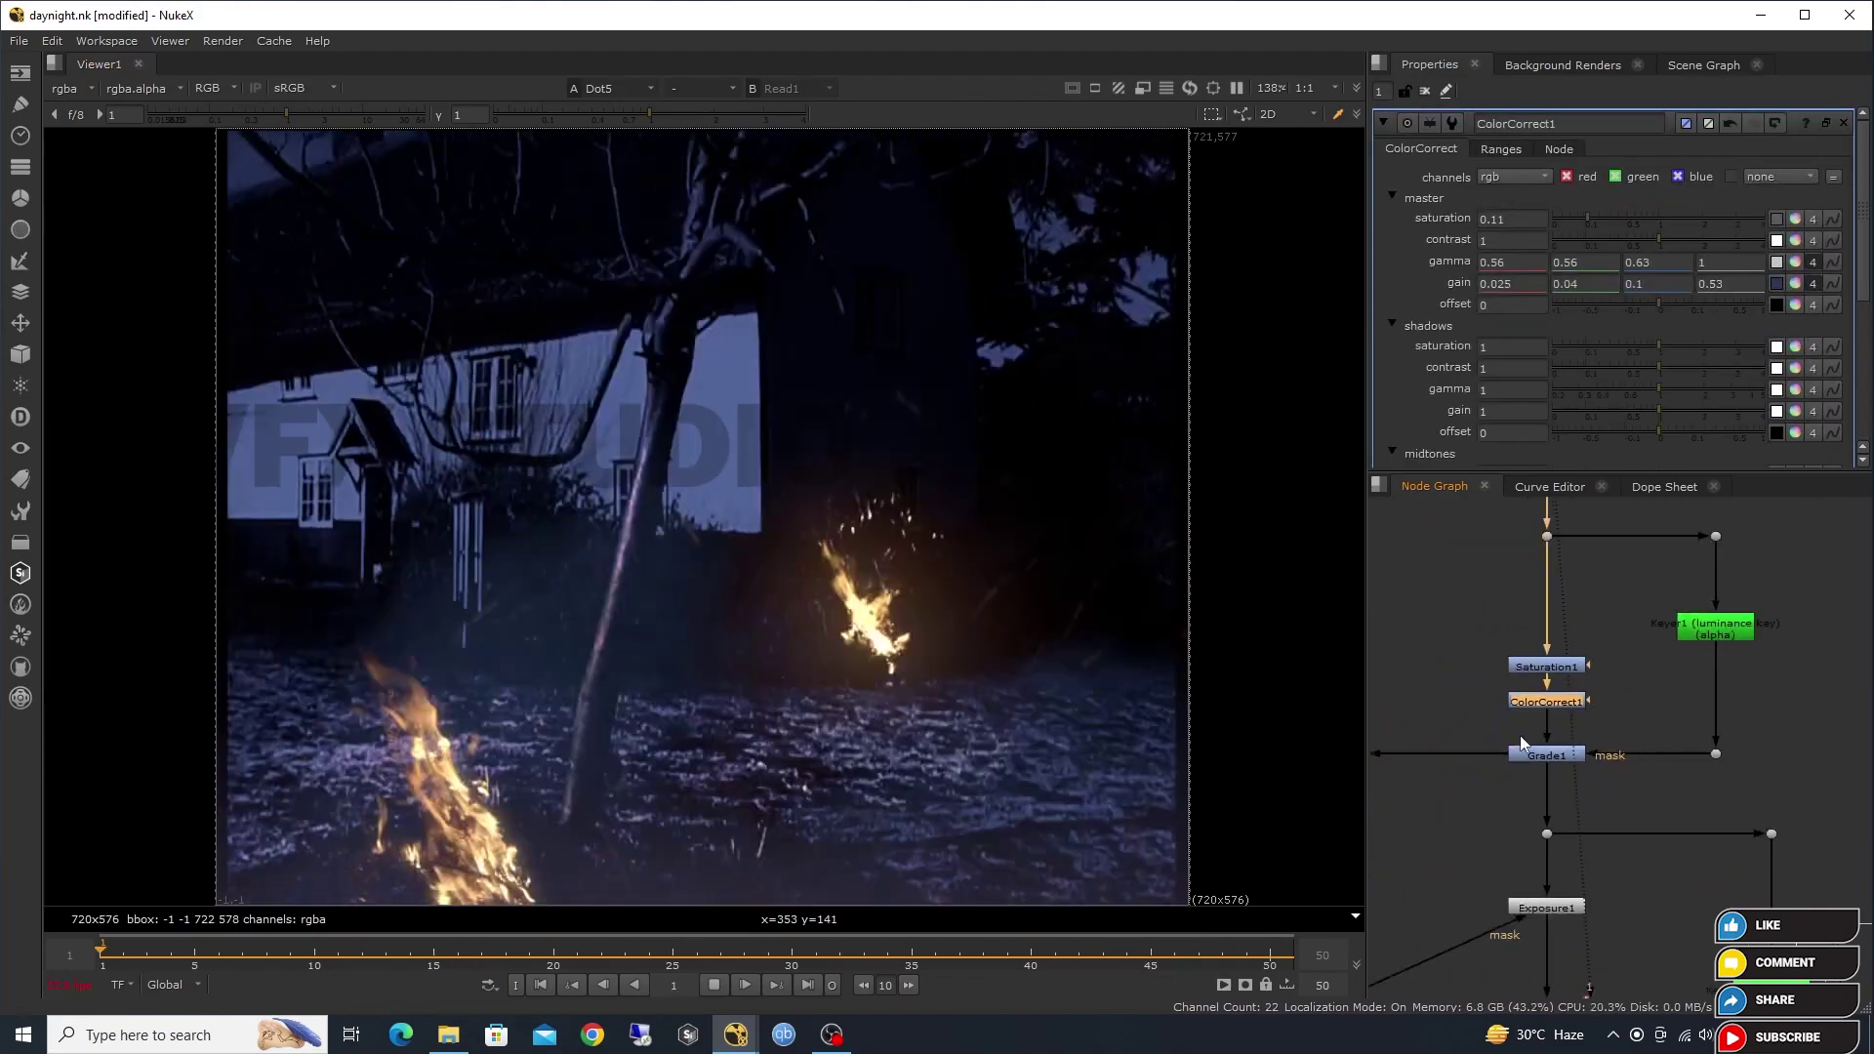
{"action": "scroll", "coordinate": [1519, 724], "scroll_direction": "down", "scroll_amount": 3}
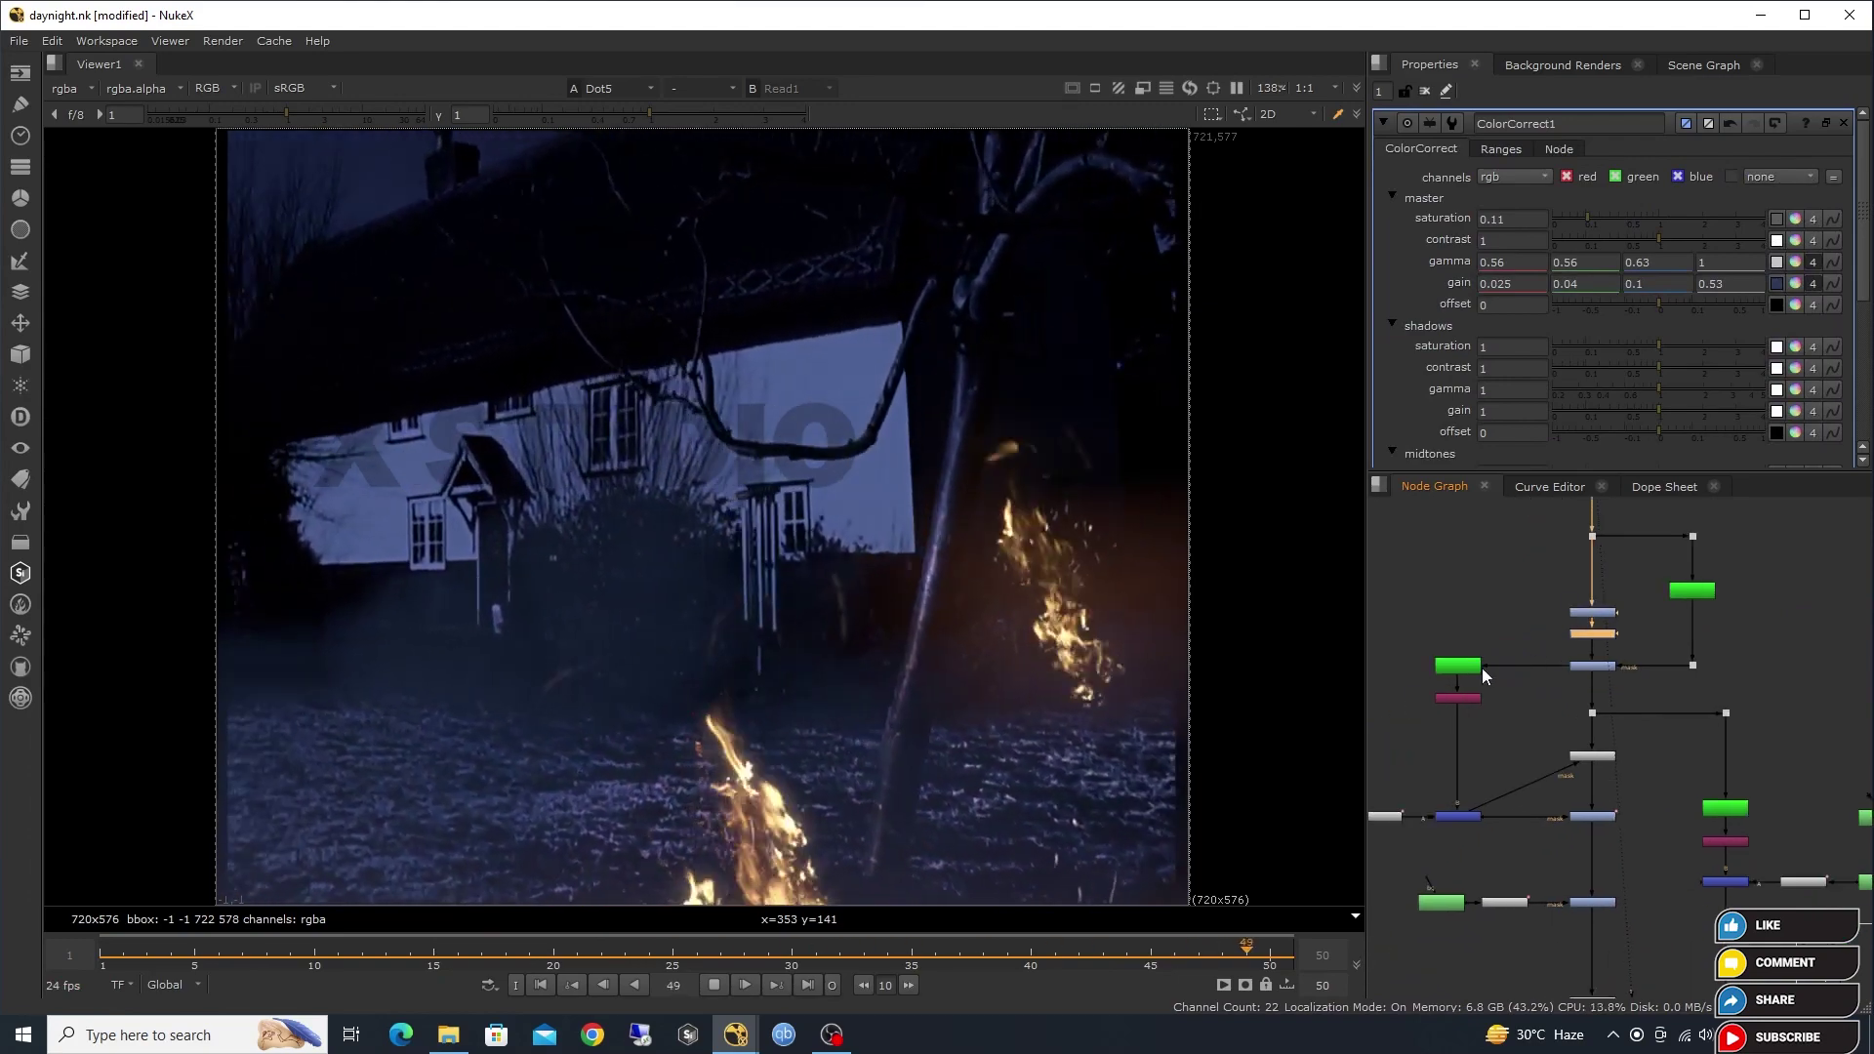
{"action": "scroll", "coordinate": [1666, 589], "scroll_direction": "up", "scroll_amount": 2}
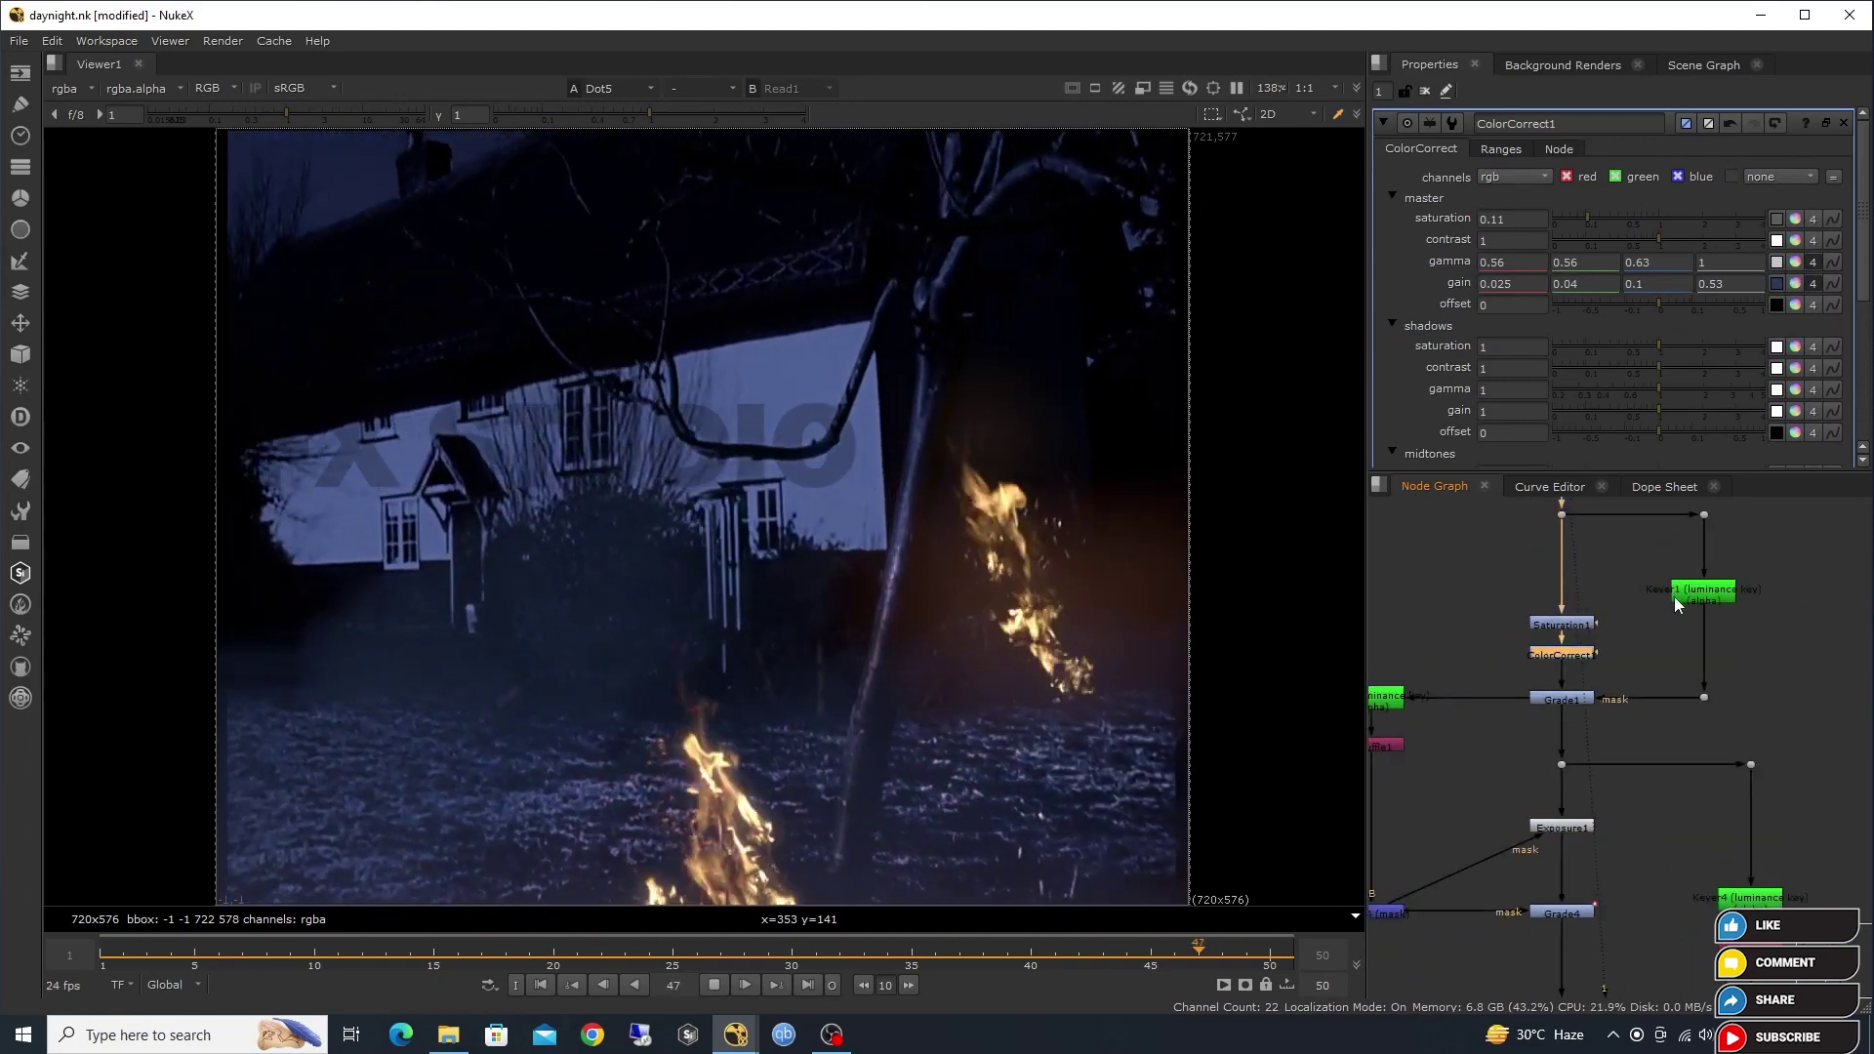
{"action": "scroll", "coordinate": [1673, 595], "scroll_direction": "down", "scroll_amount": 1}
{"action": "scroll", "coordinate": [1611, 664], "scroll_direction": "down", "scroll_amount": 1}
{"action": "scroll", "coordinate": [1590, 742], "scroll_direction": "up", "scroll_amount": 2}
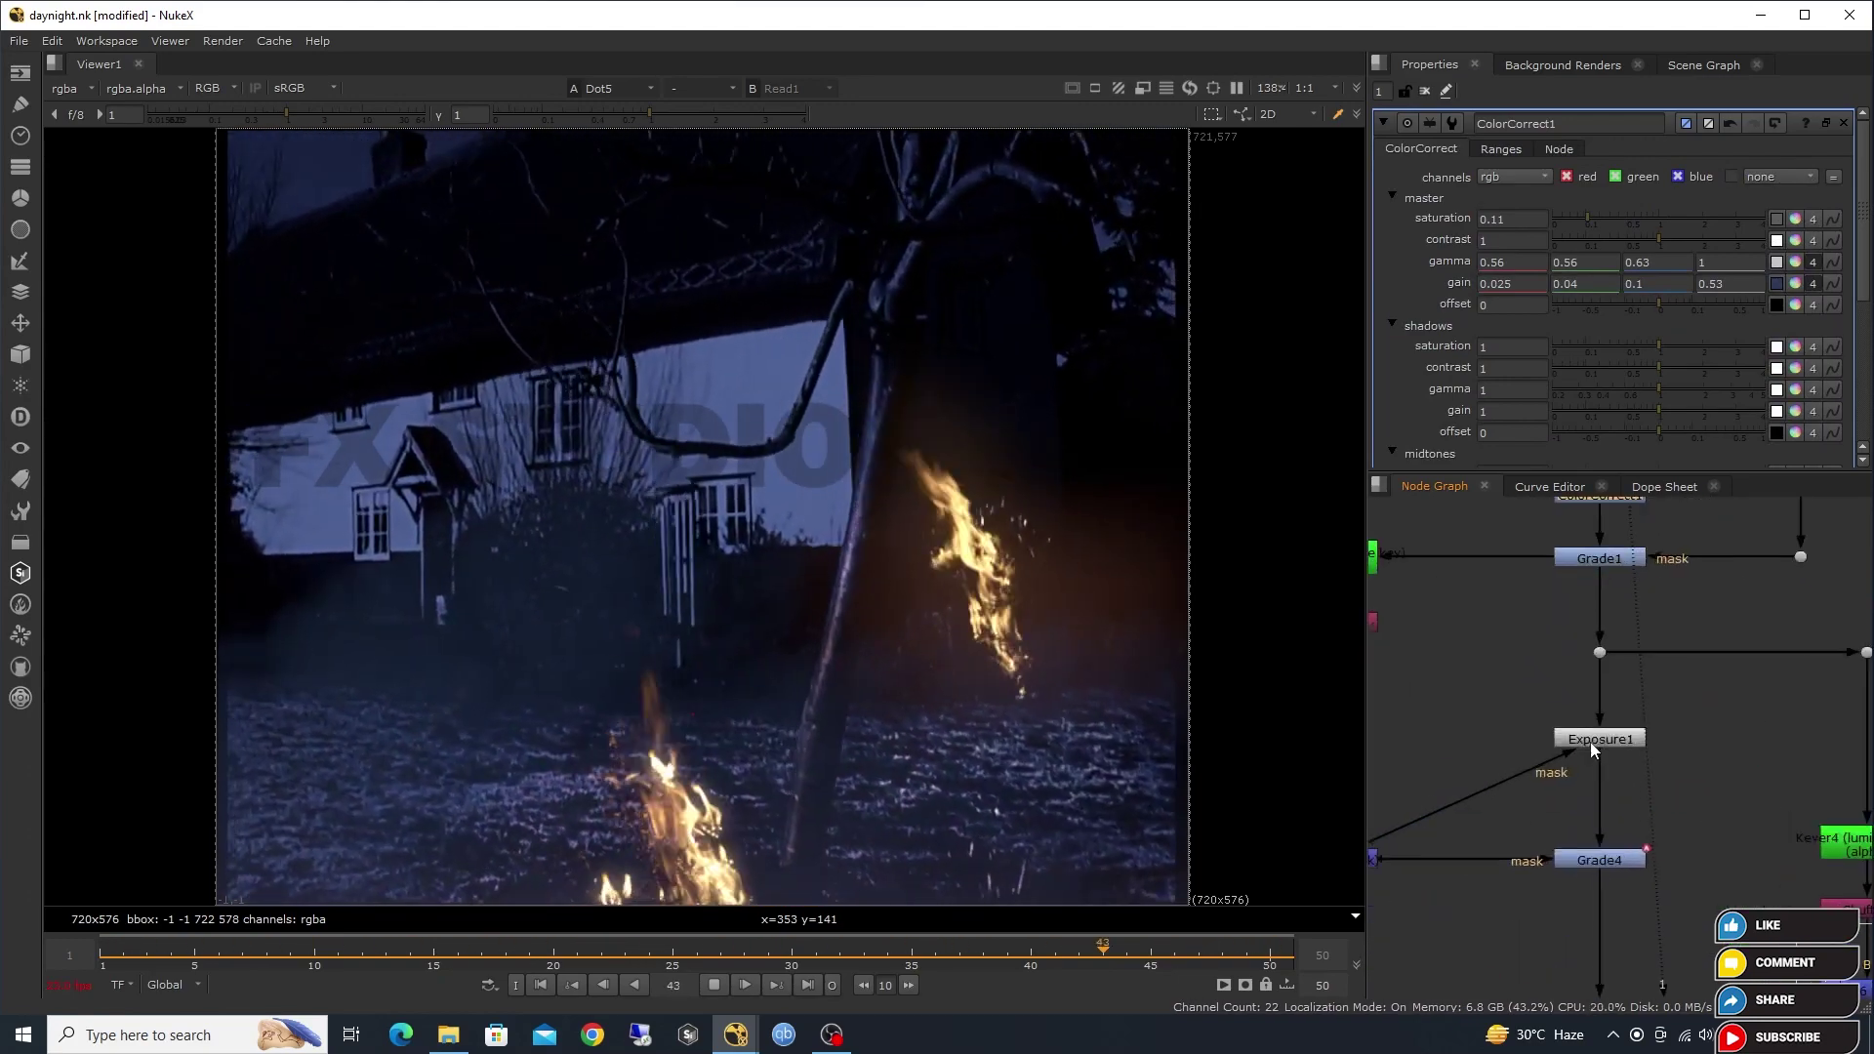
{"action": "scroll", "coordinate": [1590, 742], "scroll_direction": "down", "scroll_amount": 2}
{"action": "scroll", "coordinate": [1537, 755], "scroll_direction": "down", "scroll_amount": 1}
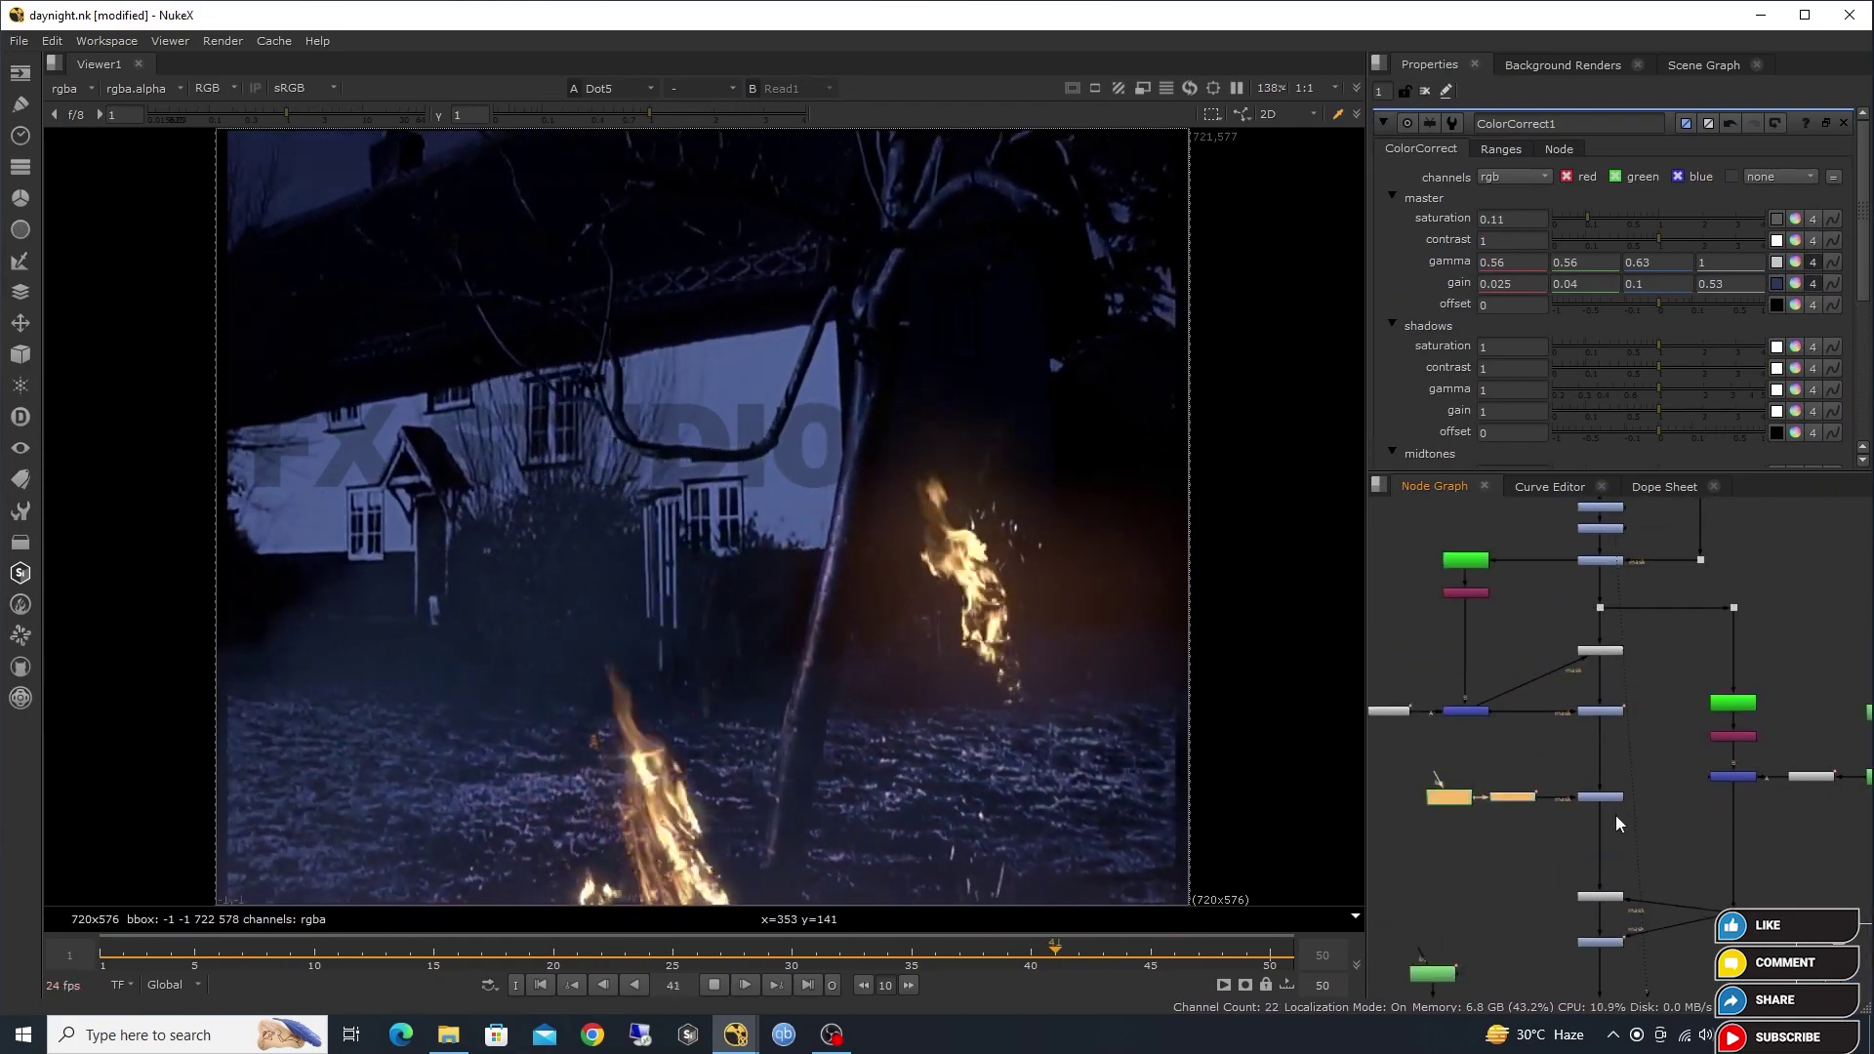
{"action": "scroll", "coordinate": [1554, 777], "scroll_direction": "up", "scroll_amount": 2}
{"action": "scroll", "coordinate": [1599, 872], "scroll_direction": "up", "scroll_amount": 1}
{"action": "left_click_drag", "start_coordinate": [1600, 871], "coordinate": [1579, 770]}
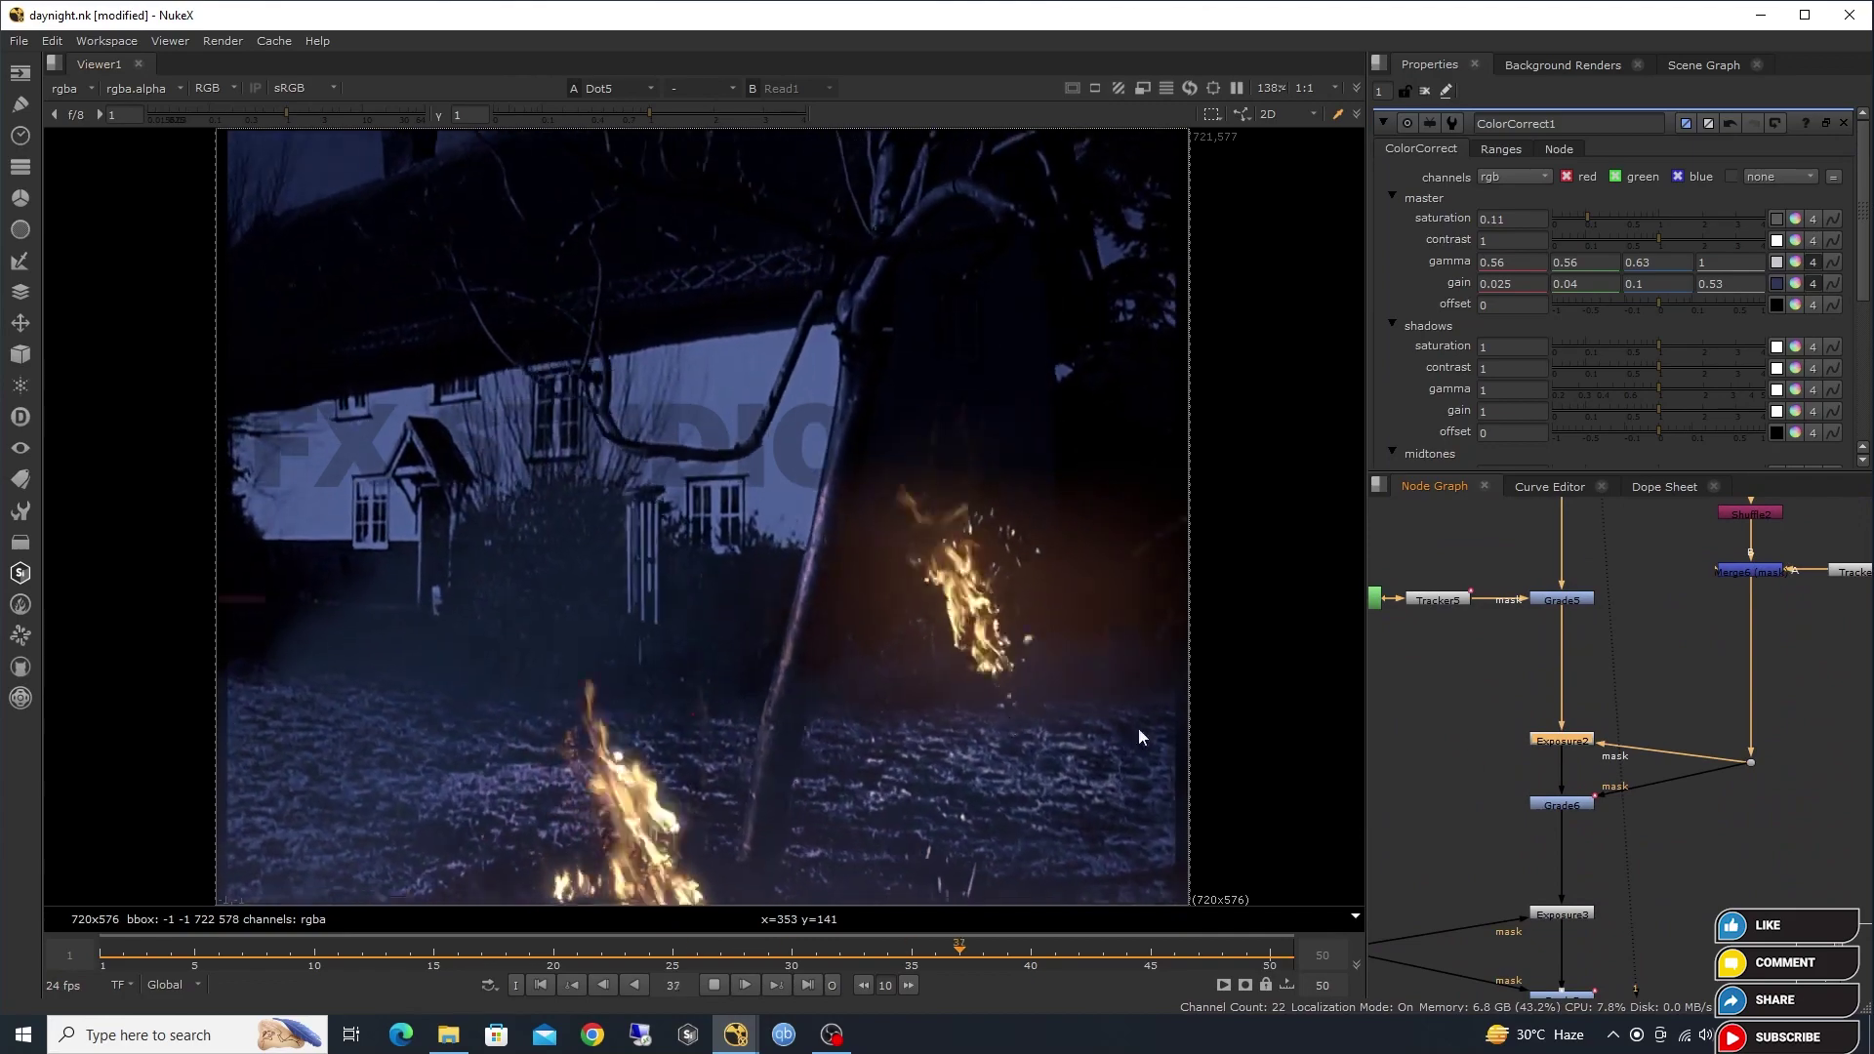
{"action": "scroll", "coordinate": [793, 701], "scroll_direction": "down", "scroll_amount": 1}
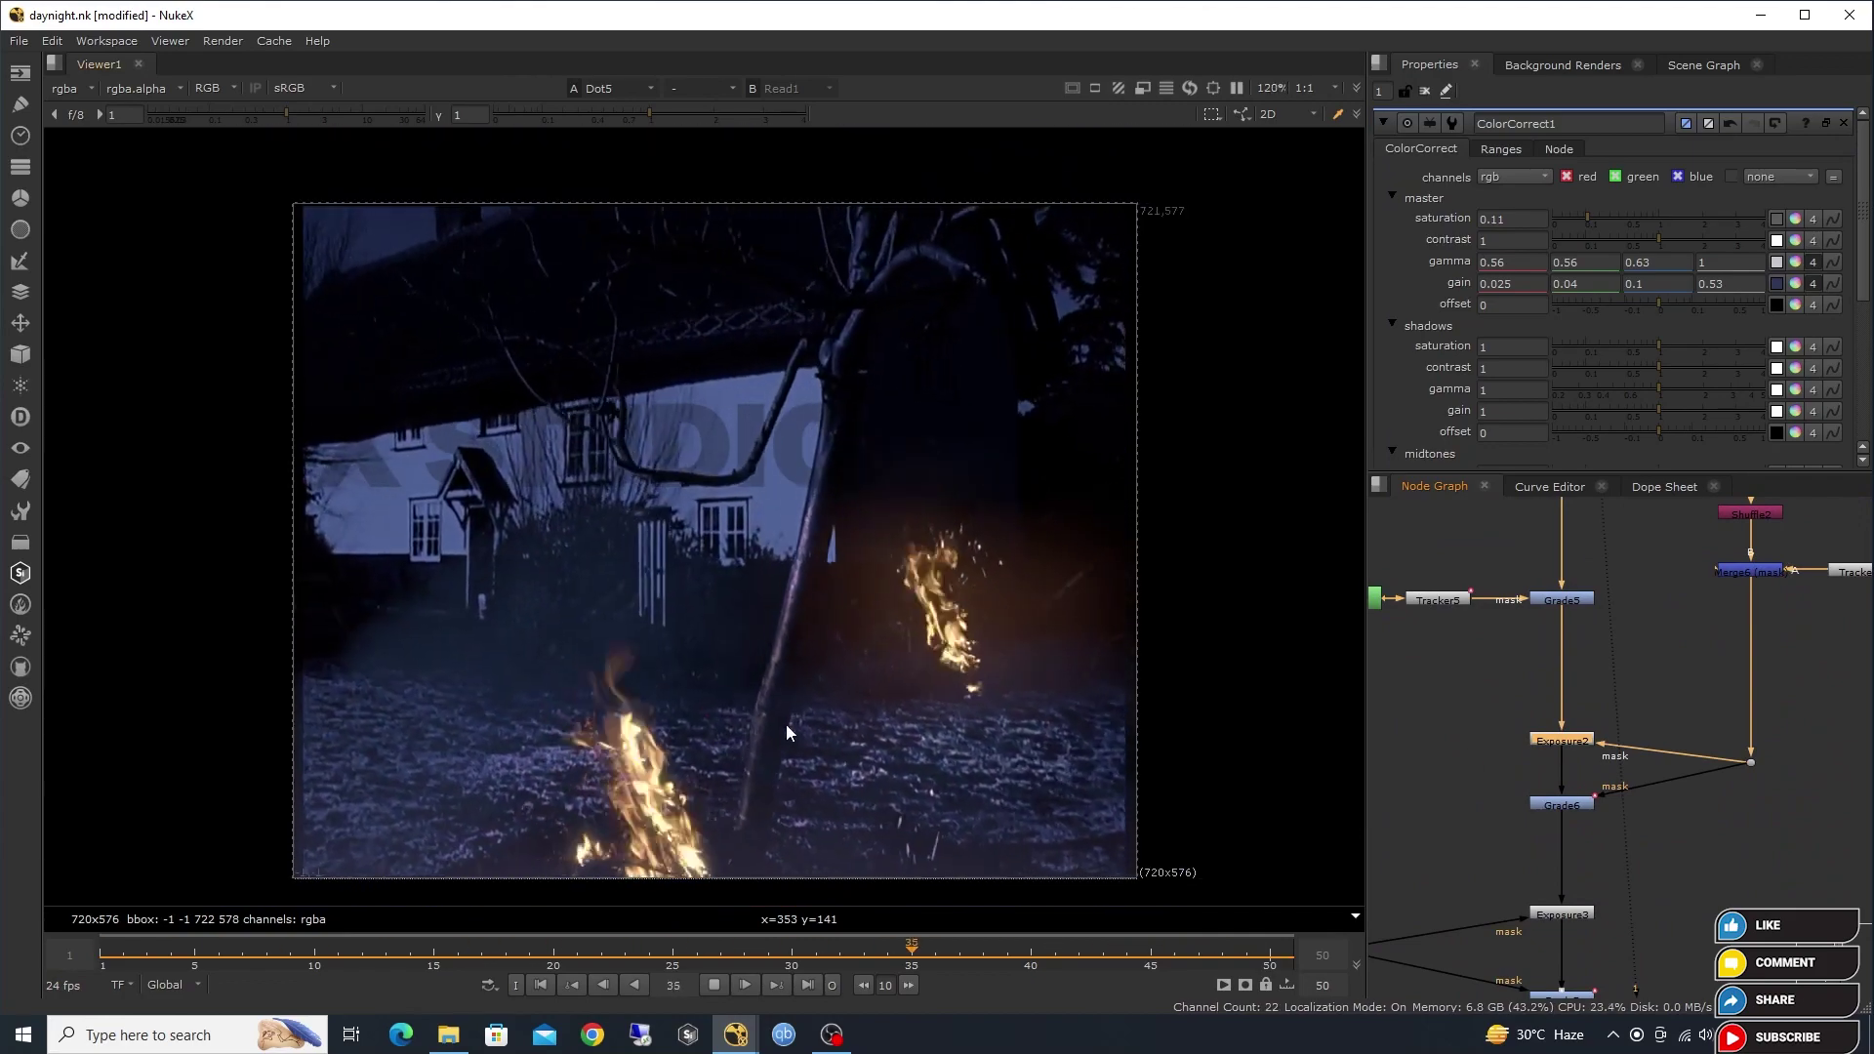
{"action": "scroll", "coordinate": [758, 784], "scroll_direction": "up", "scroll_amount": 1}
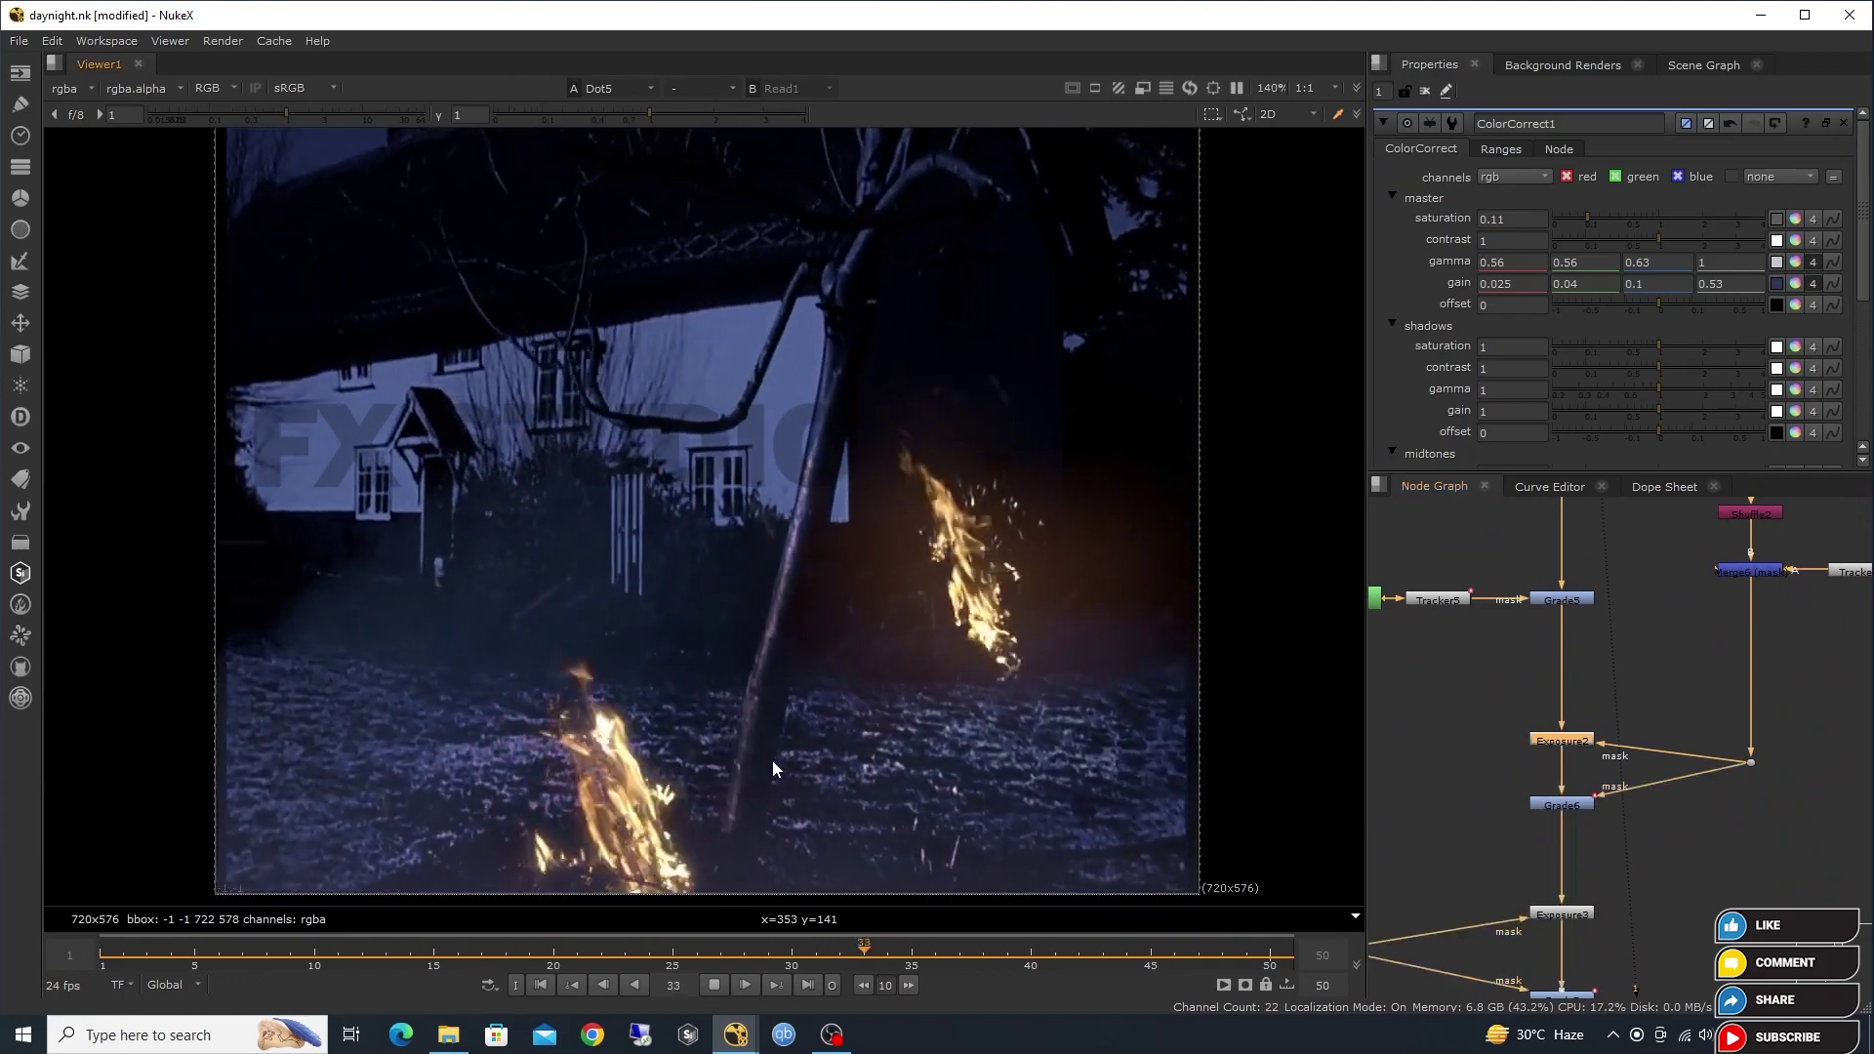
{"action": "scroll", "coordinate": [771, 759], "scroll_direction": "down", "scroll_amount": 1}
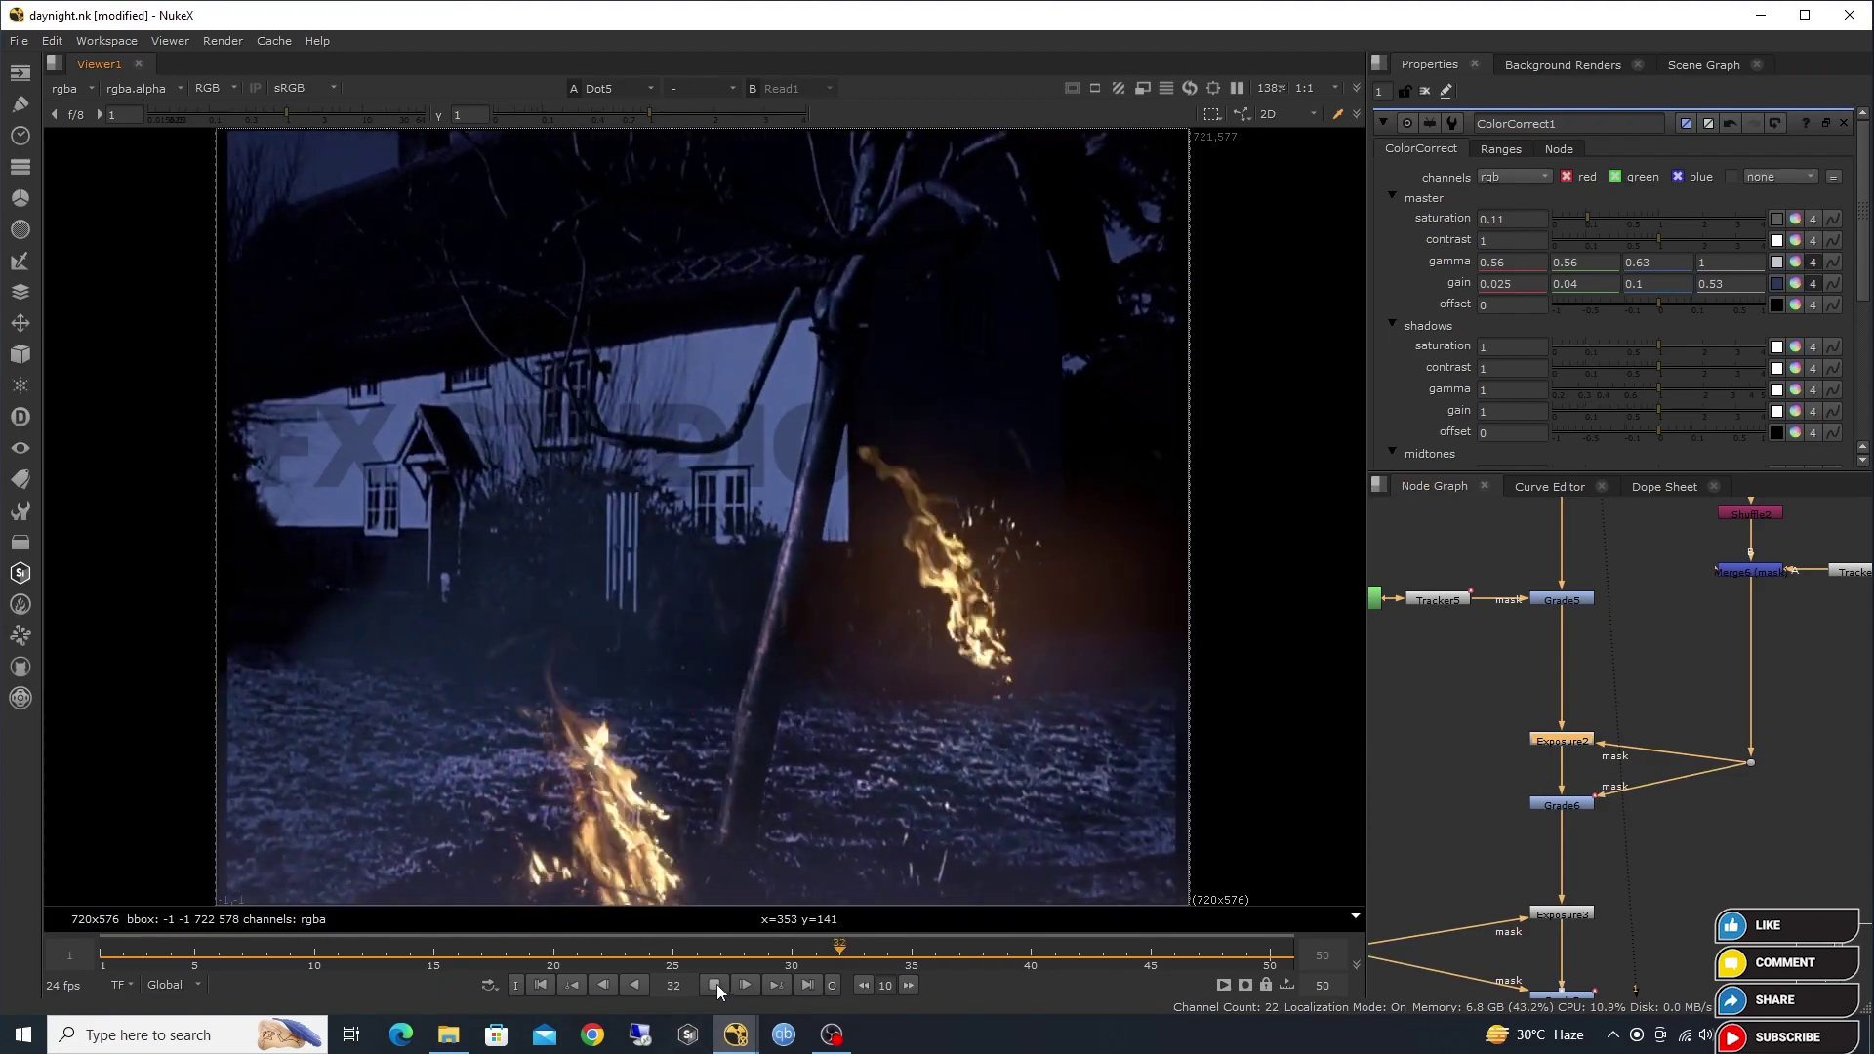